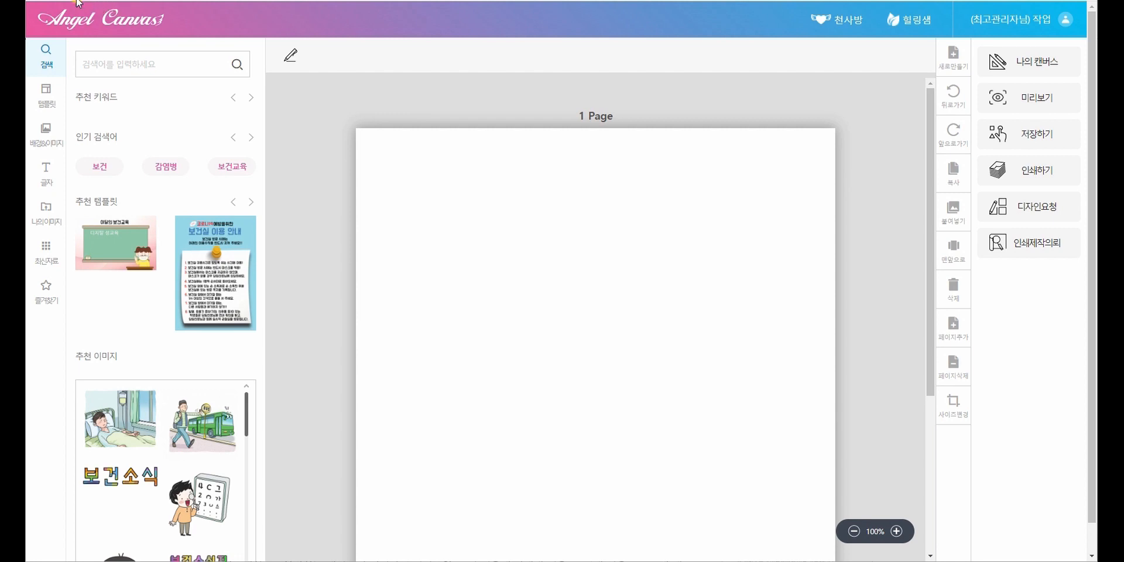
Step: Search the design library for 보건
{"action": "left_click", "coordinate": [46, 52]}
{"action": "left_click", "coordinate": [103, 64]}
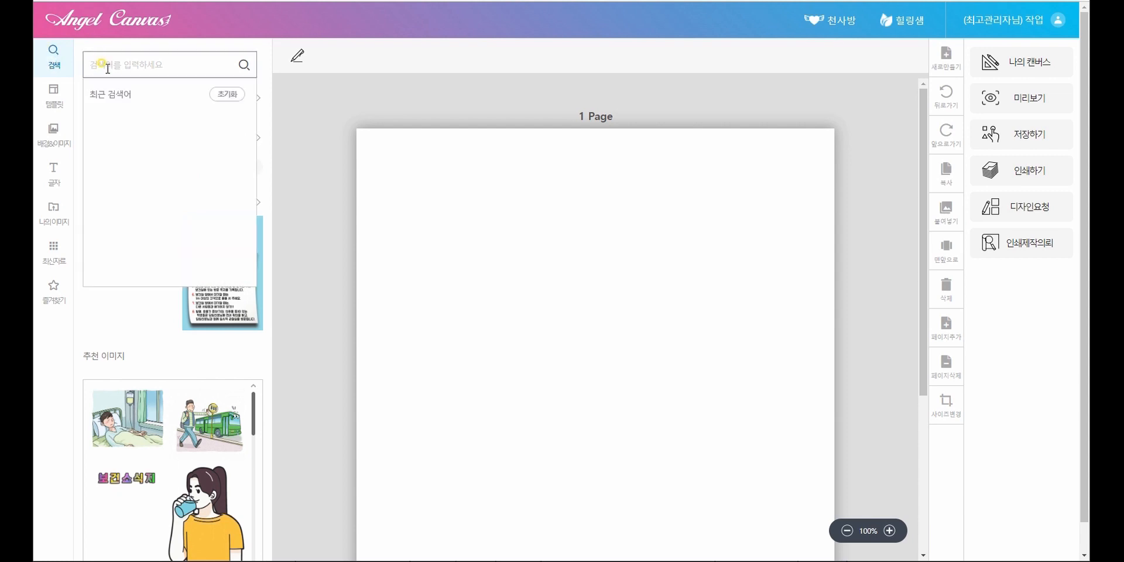
{"action": "type", "text": "복"}
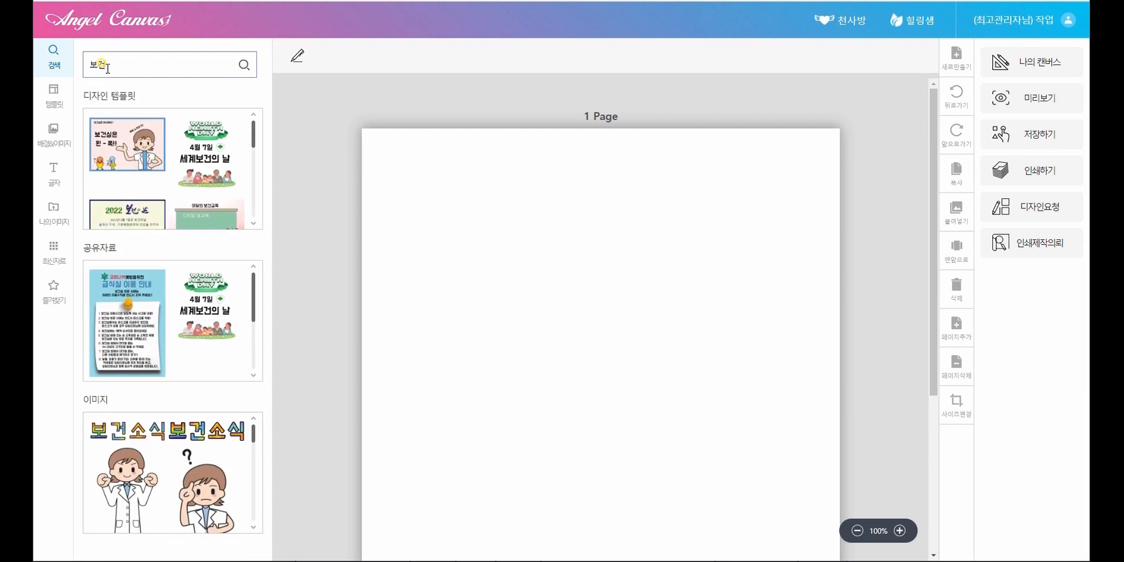
Step: Look through the design template, shared material and image results for 보건
{"action": "left_click", "coordinate": [138, 95]}
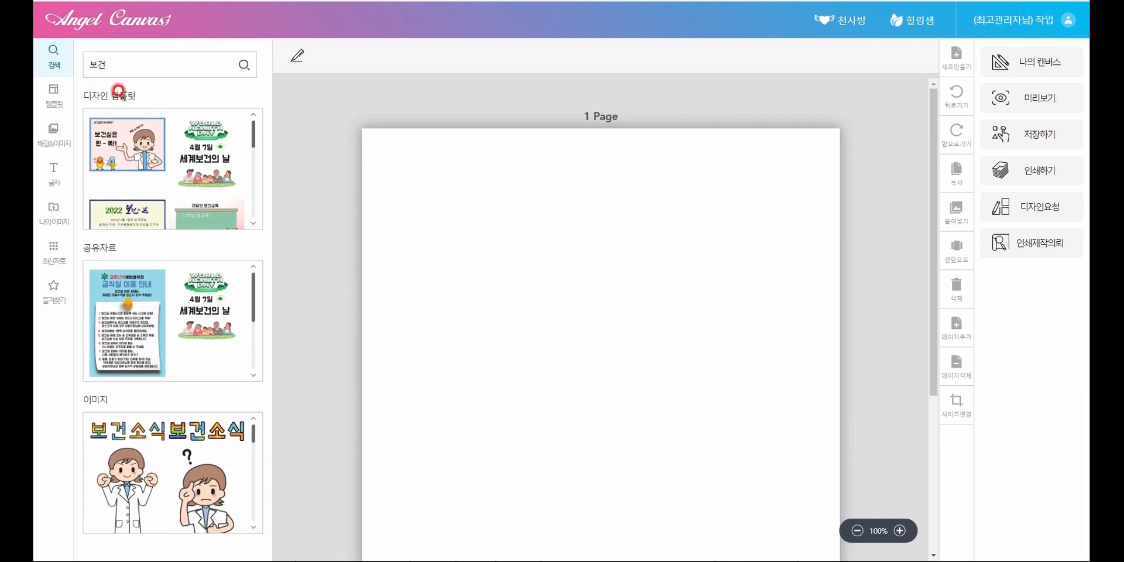
{"action": "left_click_drag", "start_coordinate": [78, 106], "coordinate": [157, 96]}
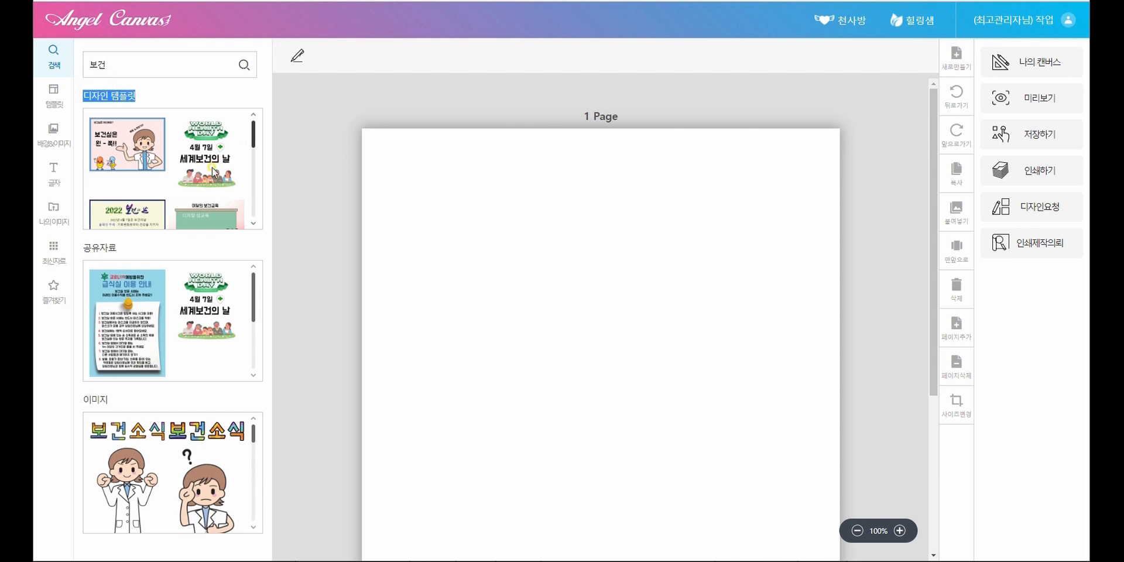
{"action": "scroll", "coordinate": [202, 155], "scroll_direction": "down", "scroll_amount": 2}
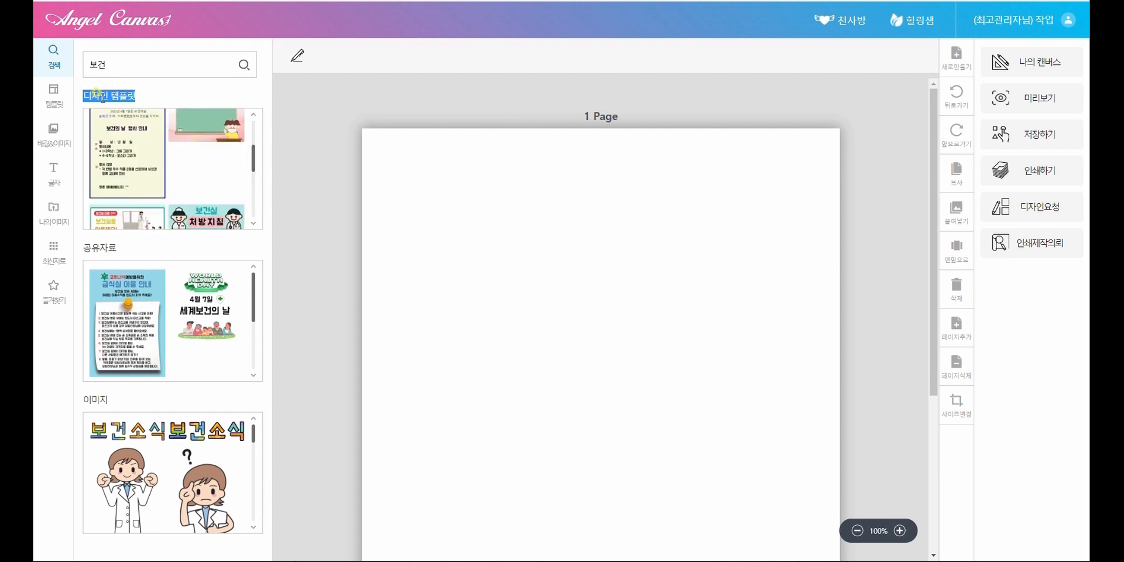
{"action": "left_click_drag", "start_coordinate": [119, 249], "coordinate": [75, 245]}
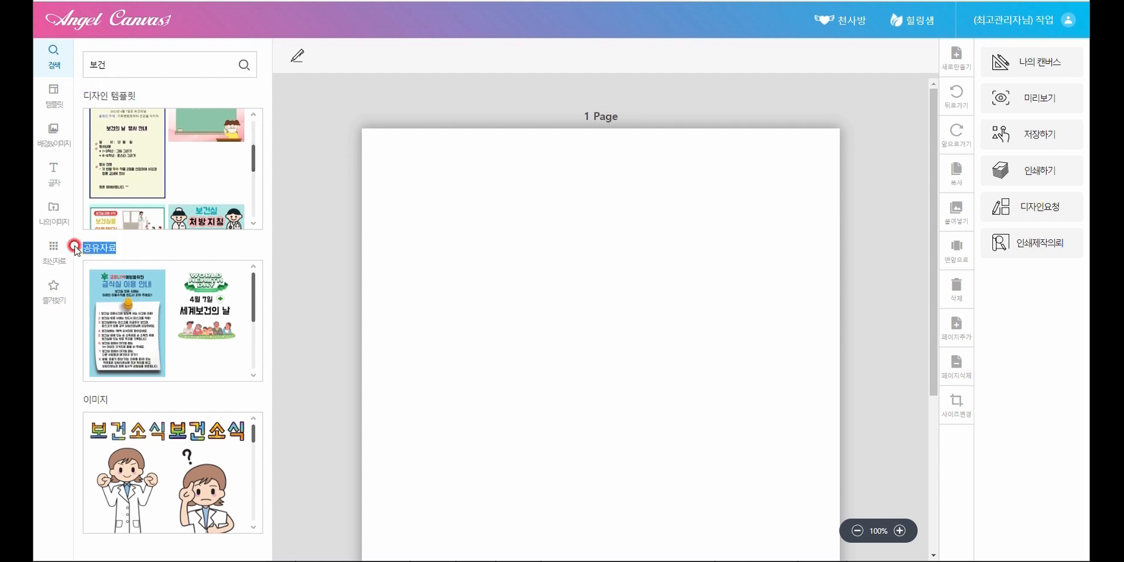
{"action": "scroll", "coordinate": [199, 344], "scroll_direction": "down", "scroll_amount": 3}
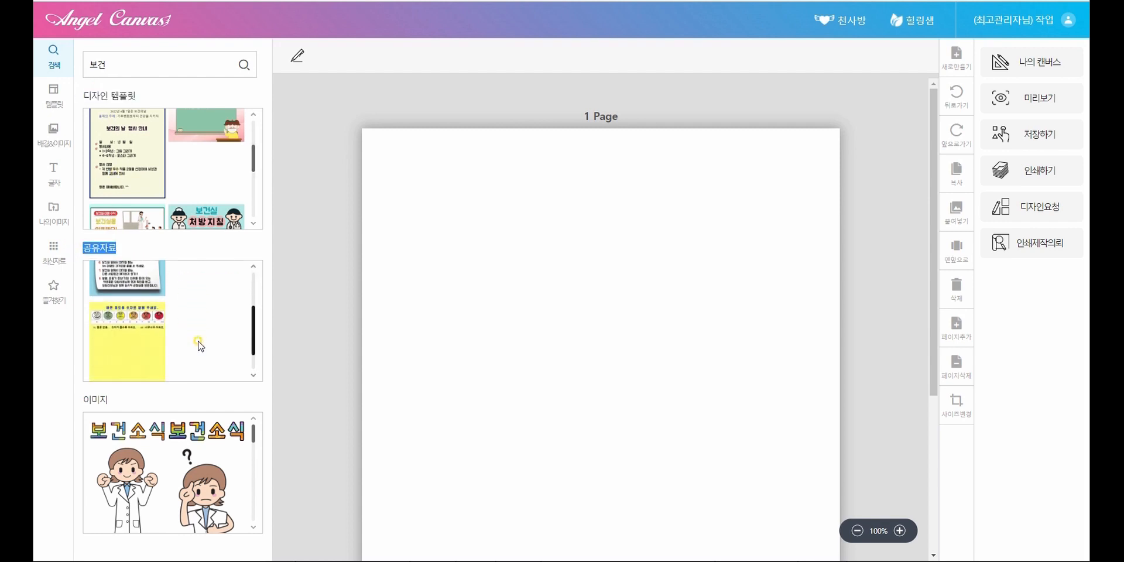
{"action": "scroll", "coordinate": [199, 344], "scroll_direction": "up", "scroll_amount": 5}
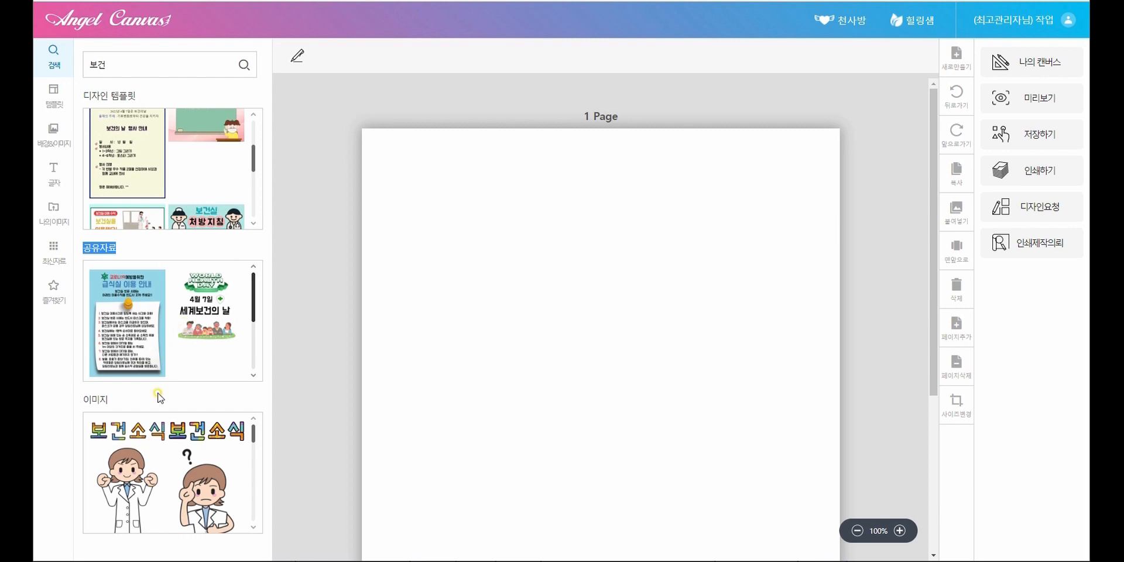
{"action": "double_click", "coordinate": [109, 400]}
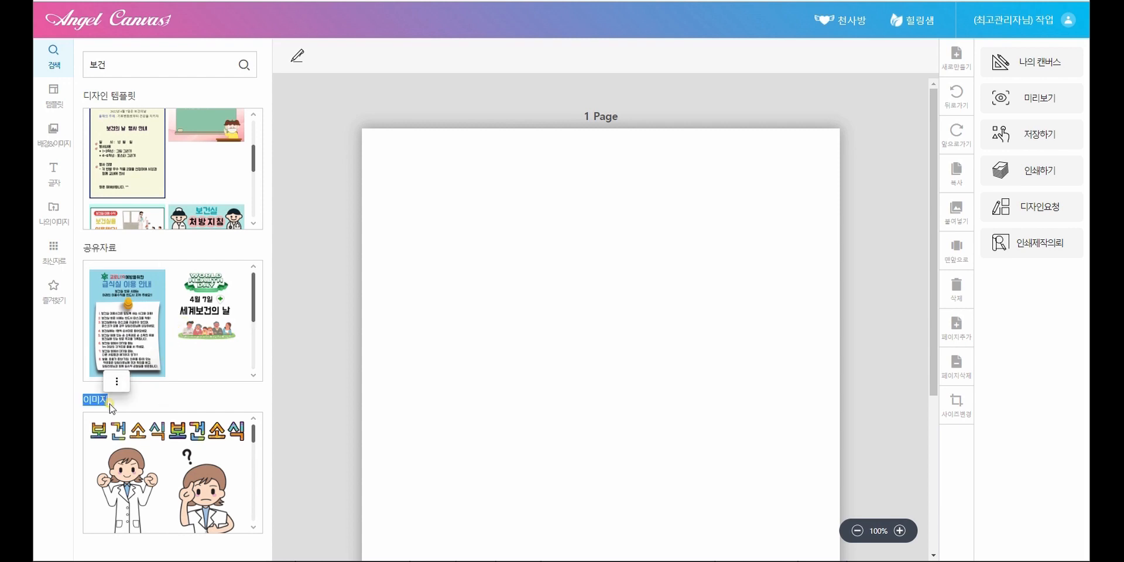
Step: Add the 보건소식 lettering and the doctor with raised fists to the blank page and delete both again
{"action": "left_click", "coordinate": [136, 435]}
{"action": "left_click", "coordinate": [140, 459]}
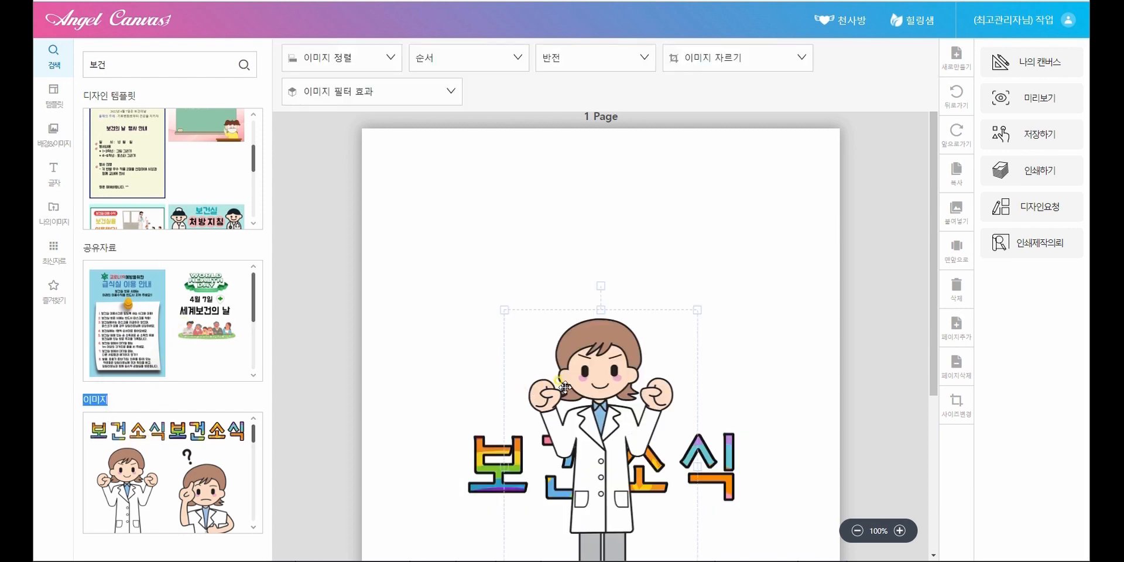
{"action": "key", "text": "Delete"}
{"action": "left_click", "coordinate": [548, 457]}
{"action": "key", "text": "Delete"}
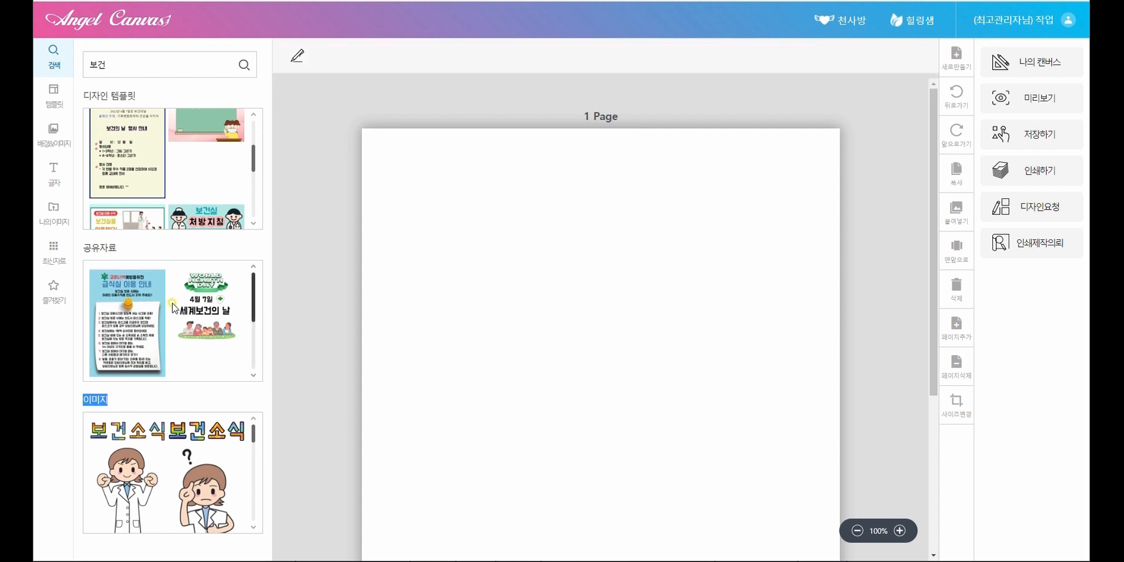
Step: Review the 감염예방, 보건교육 and 기타자료 categories among the design templates
{"action": "left_click", "coordinate": [50, 94]}
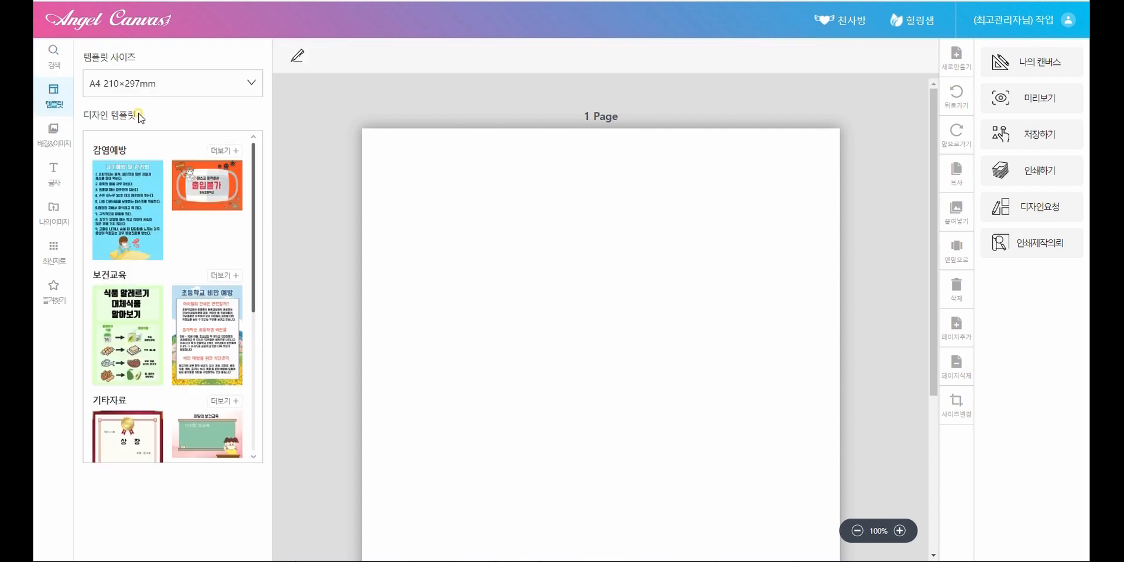
{"action": "left_click_drag", "start_coordinate": [139, 116], "coordinate": [78, 115]}
{"action": "left_click", "coordinate": [171, 121]}
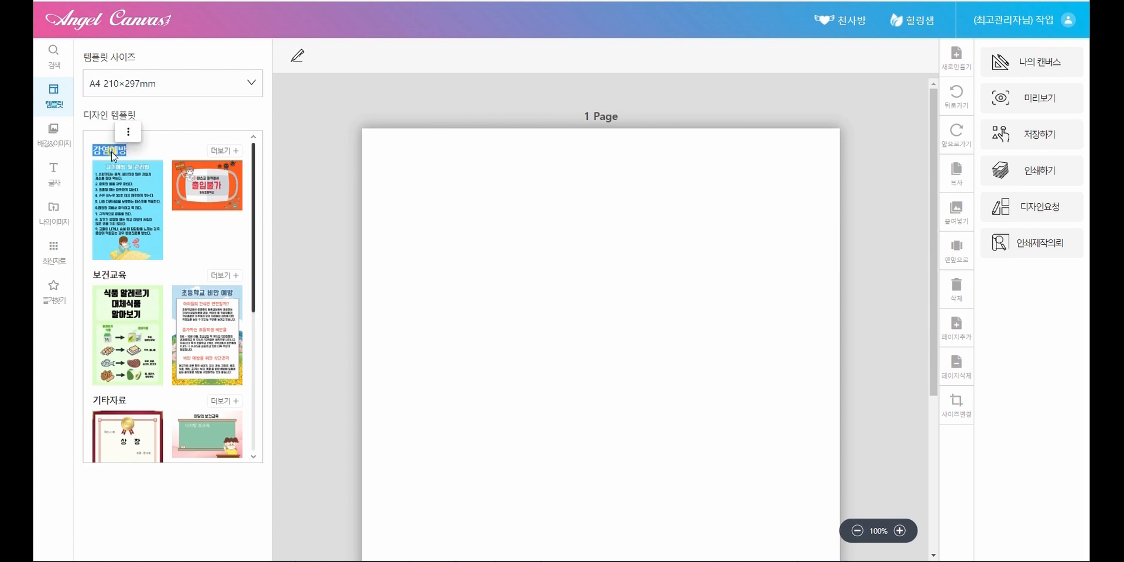
{"action": "double_click", "coordinate": [105, 276]}
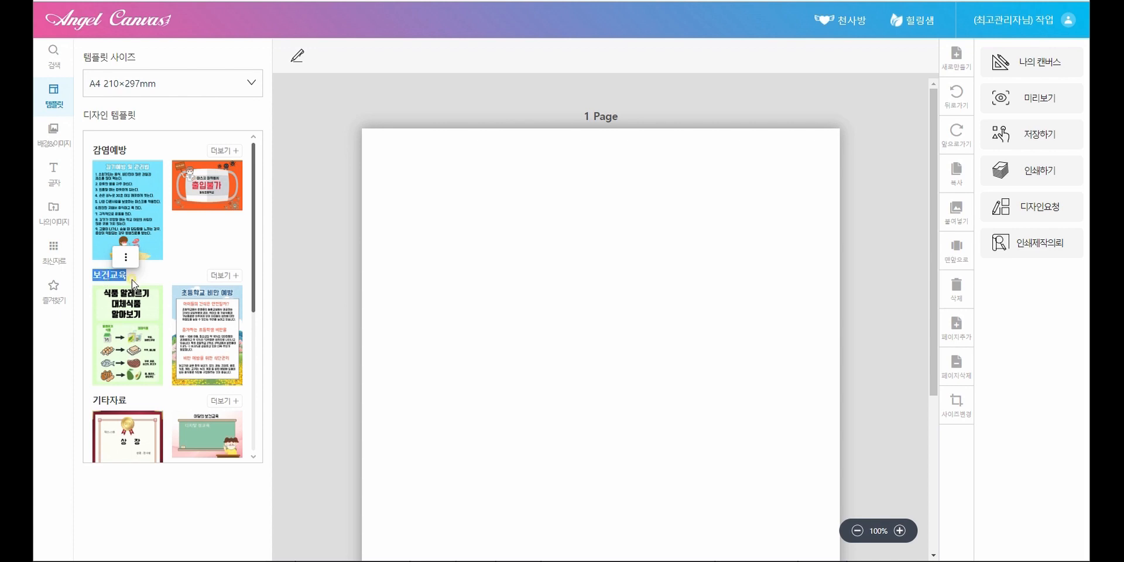
{"action": "scroll", "coordinate": [132, 280], "scroll_direction": "down", "scroll_amount": 2}
{"action": "double_click", "coordinate": [105, 282]}
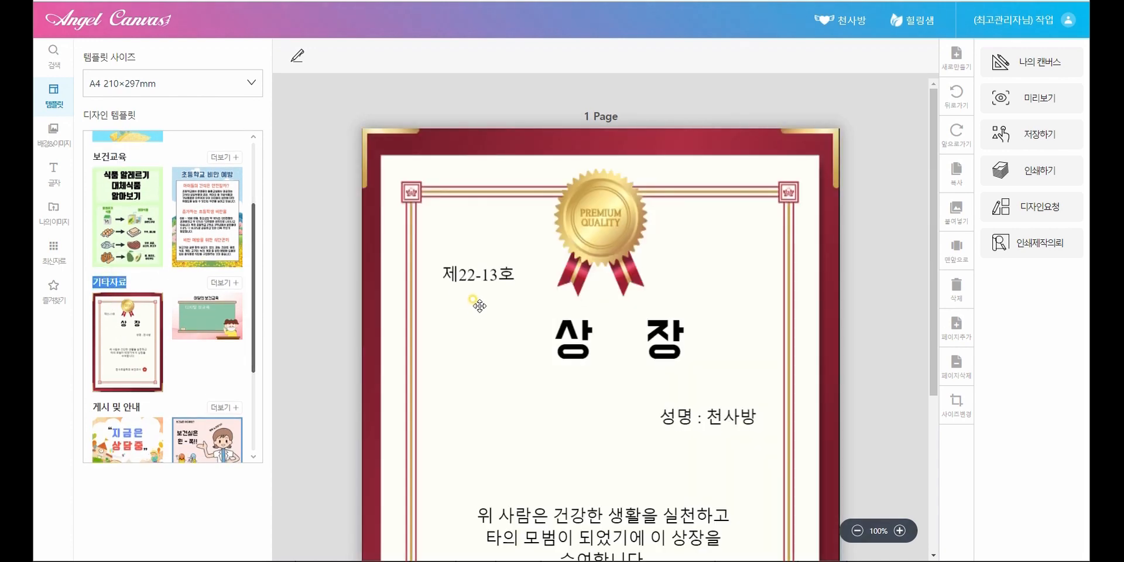
Step: Load the 이달의 보건교육 chalkboard template and review the 게시 및 안내 and 보건소식지 template categories
{"action": "left_click", "coordinate": [200, 333]}
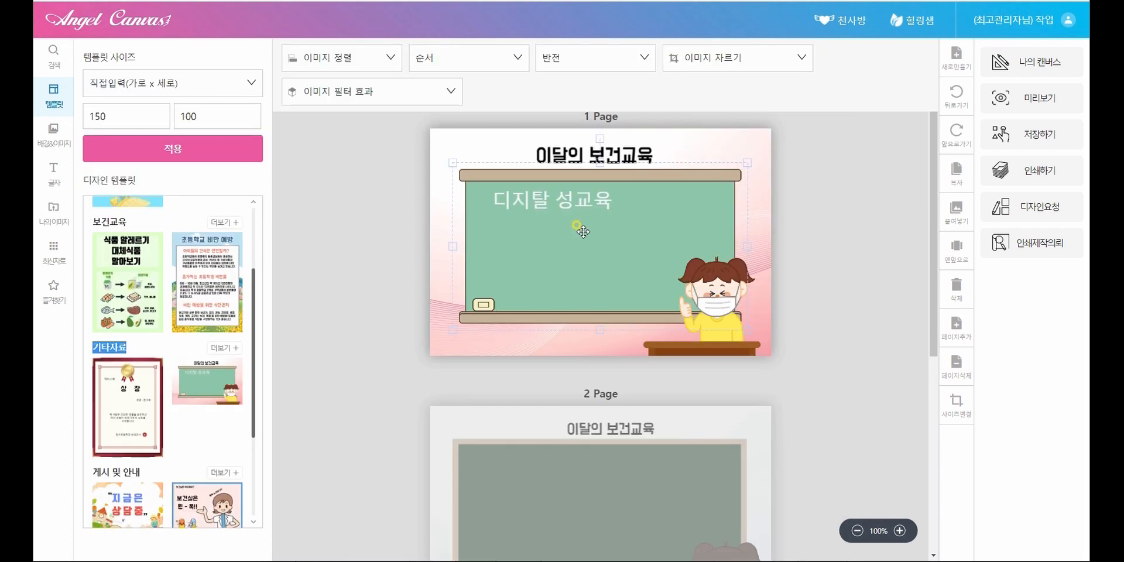
{"action": "scroll", "coordinate": [135, 389], "scroll_direction": "down", "scroll_amount": 2}
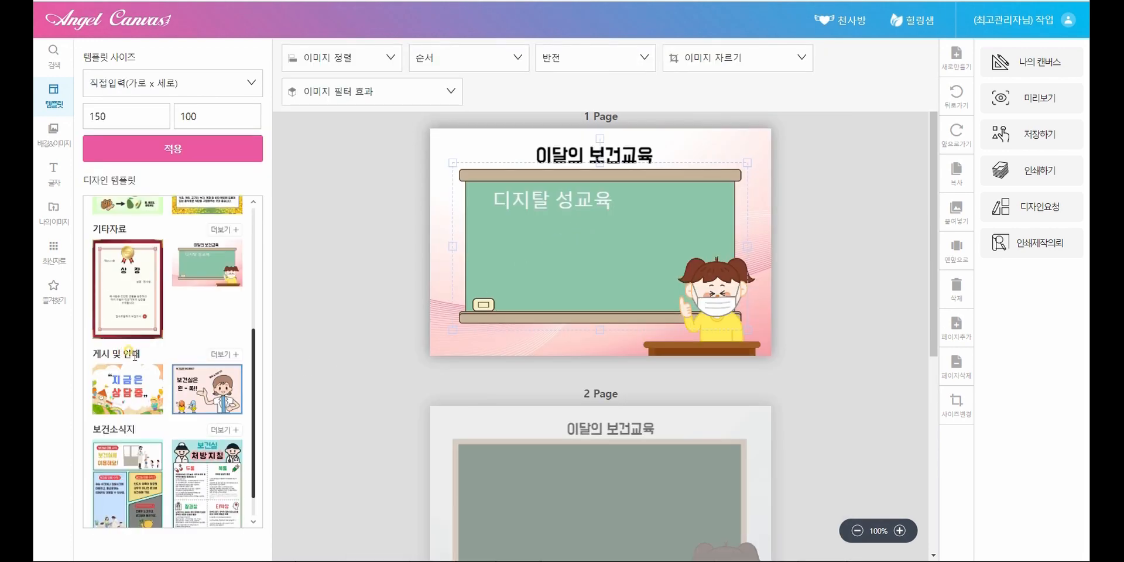
{"action": "triple_click", "coordinate": [138, 352]}
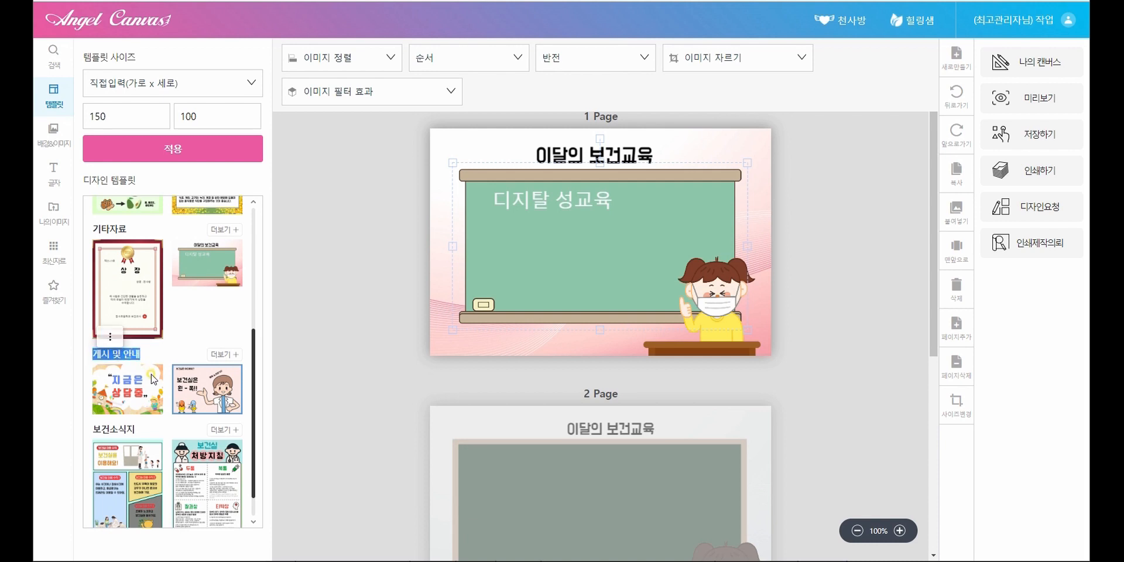
{"action": "triple_click", "coordinate": [125, 429]}
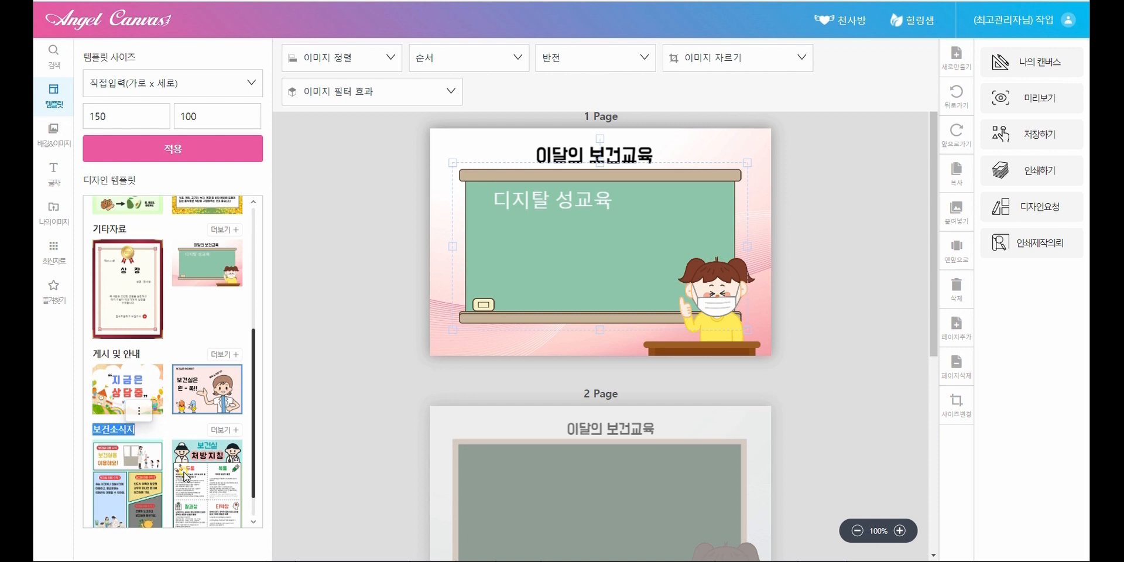
Step: Reapply the 이달의 보건교육 chalkboard template and change the first page's title to 이번주 보건교육
{"action": "left_click", "coordinate": [208, 270]}
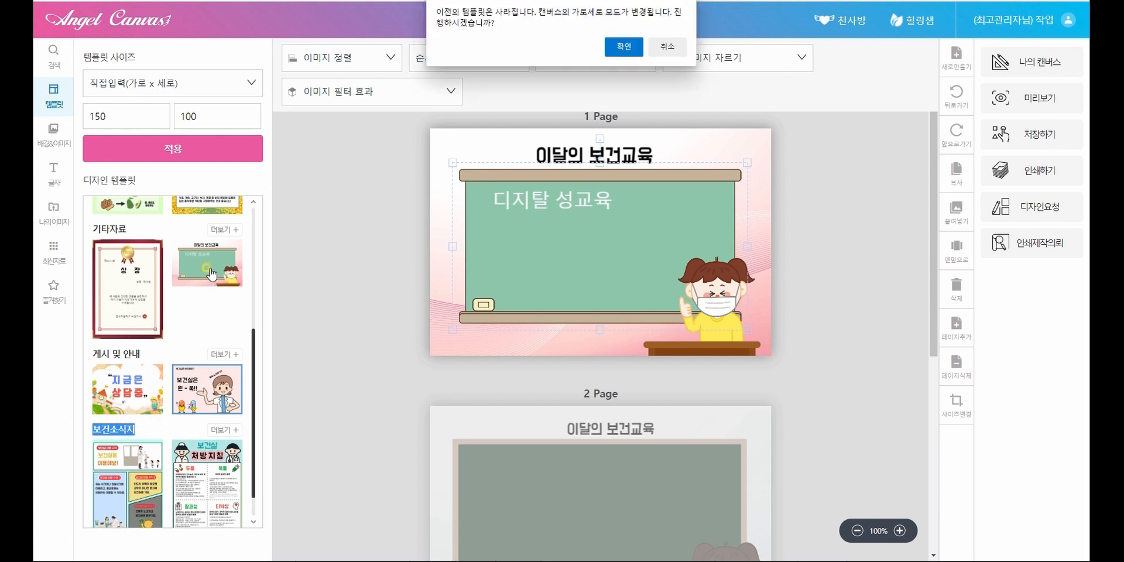
{"action": "left_click", "coordinate": [639, 45]}
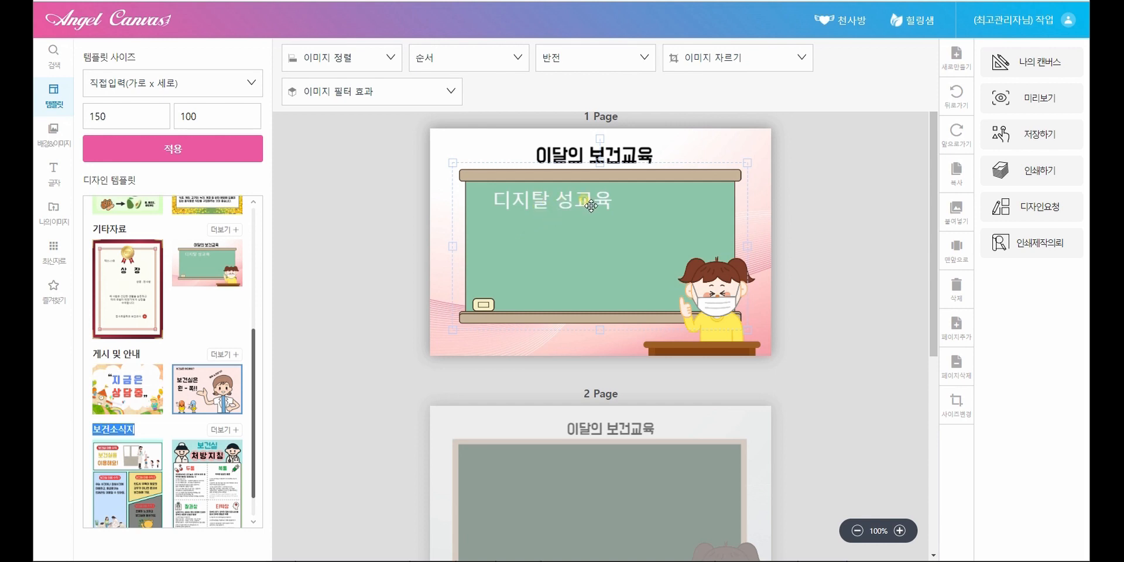
{"action": "double_click", "coordinate": [551, 153]}
{"action": "type", "text": "이번주"}
{"action": "left_click", "coordinate": [535, 204]}
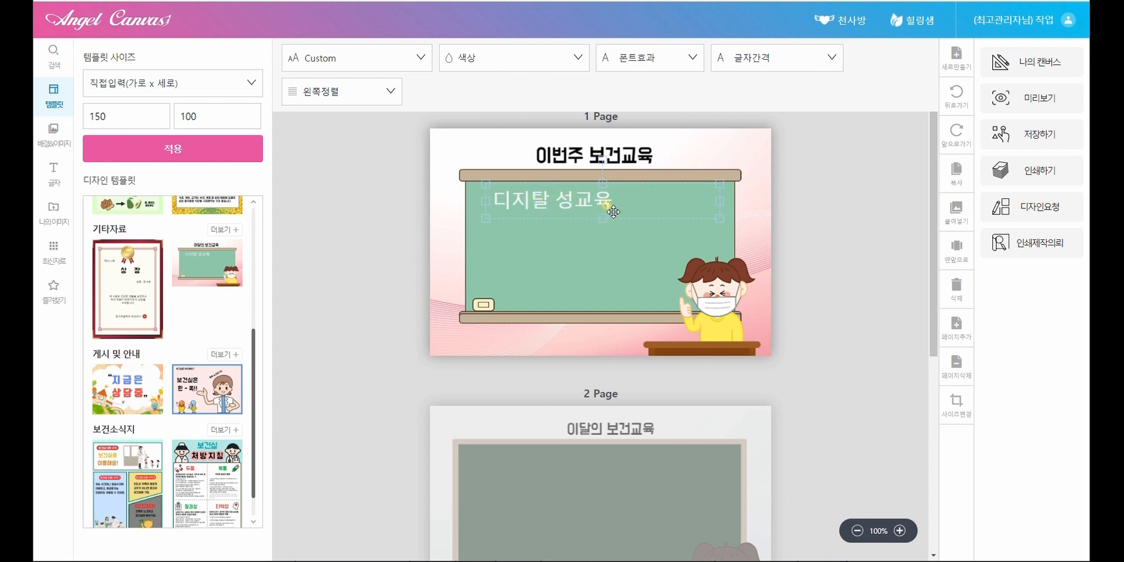
{"action": "left_click", "coordinate": [724, 305]}
{"action": "left_click", "coordinate": [661, 348]}
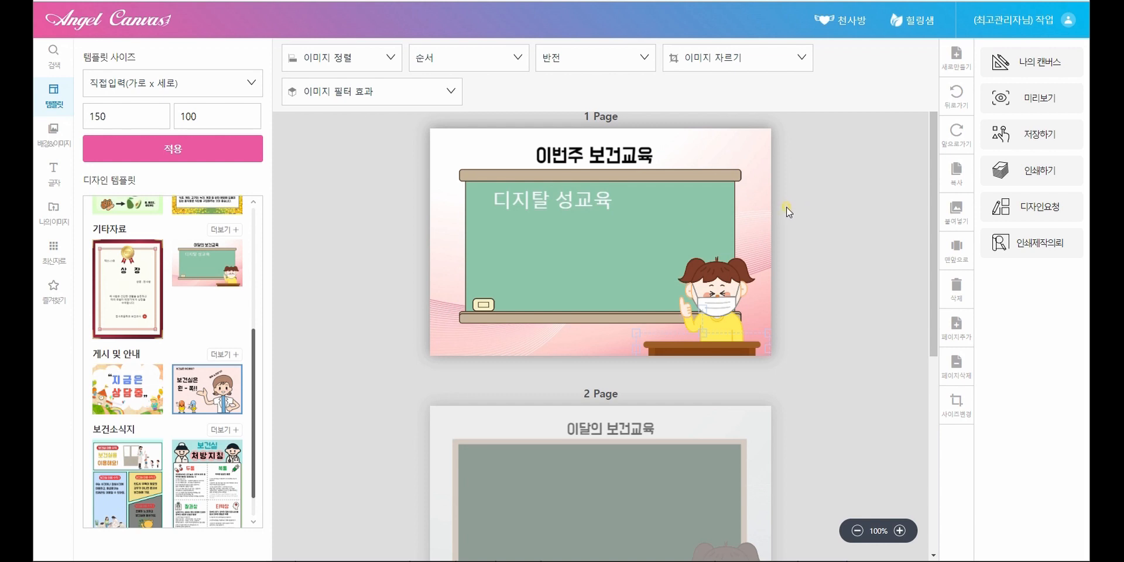
Step: Replace the title above the green chalkboard on page 2 with 디지털 성교육
{"action": "scroll", "coordinate": [757, 263], "scroll_direction": "down", "scroll_amount": 4}
{"action": "left_click", "coordinate": [634, 291]}
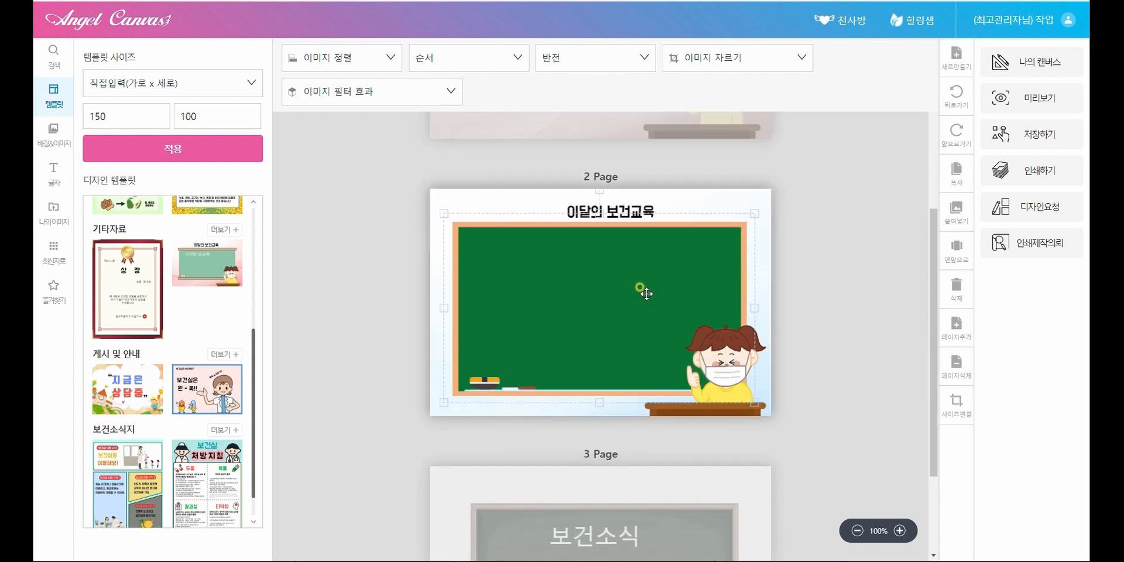
{"action": "left_click", "coordinate": [603, 210]}
{"action": "left_click_drag", "start_coordinate": [560, 209], "coordinate": [671, 210]}
{"action": "type", "text": "디지털 성교육"}
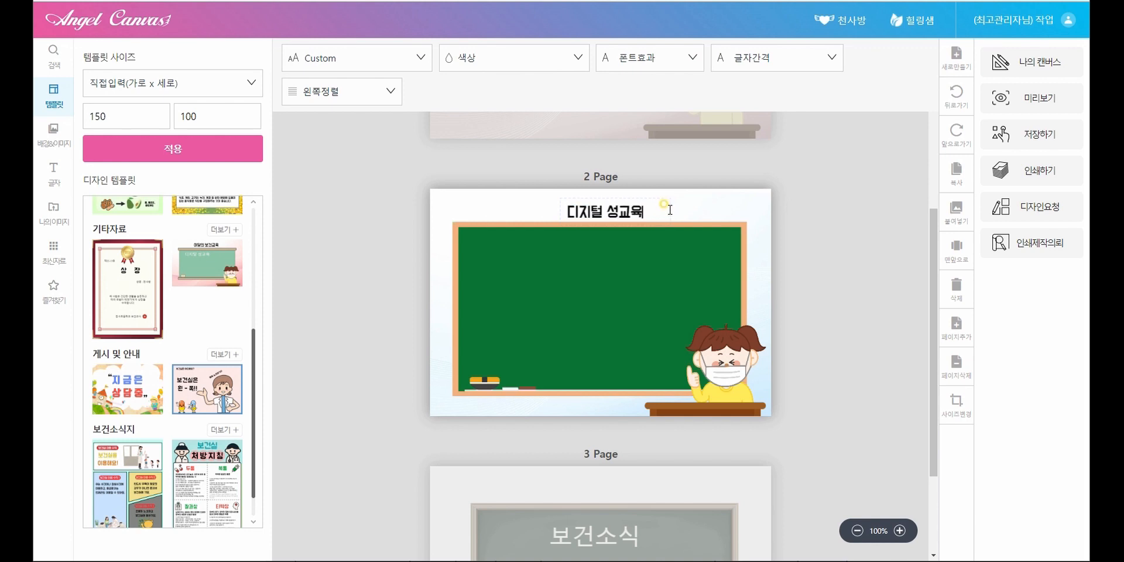
{"action": "left_click", "coordinate": [591, 312]}
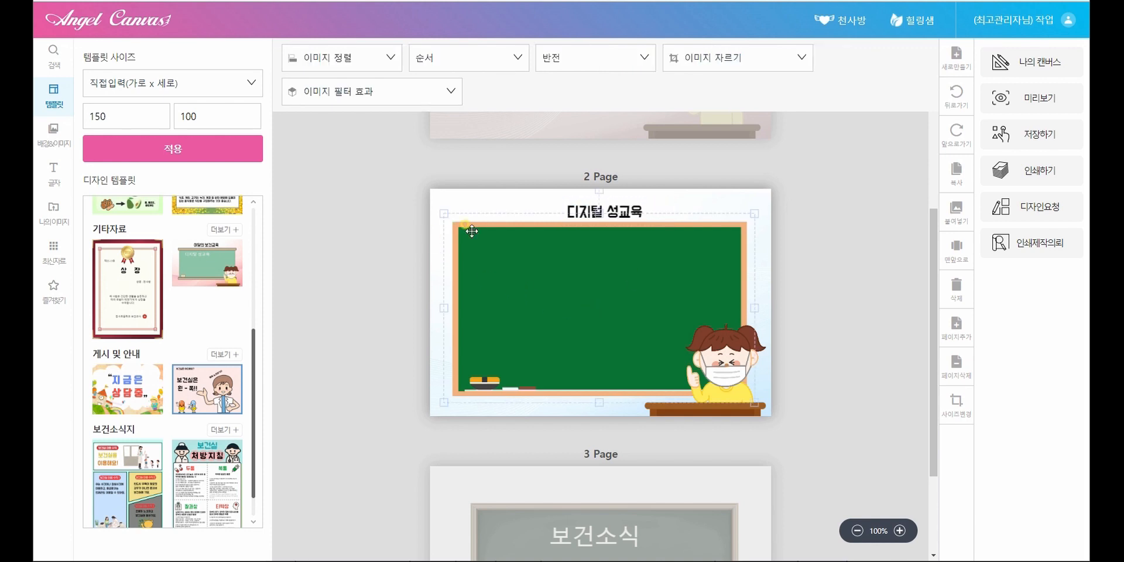
Step: Delete the masked girl image from page 2 and restore it again
{"action": "left_click", "coordinate": [718, 368]}
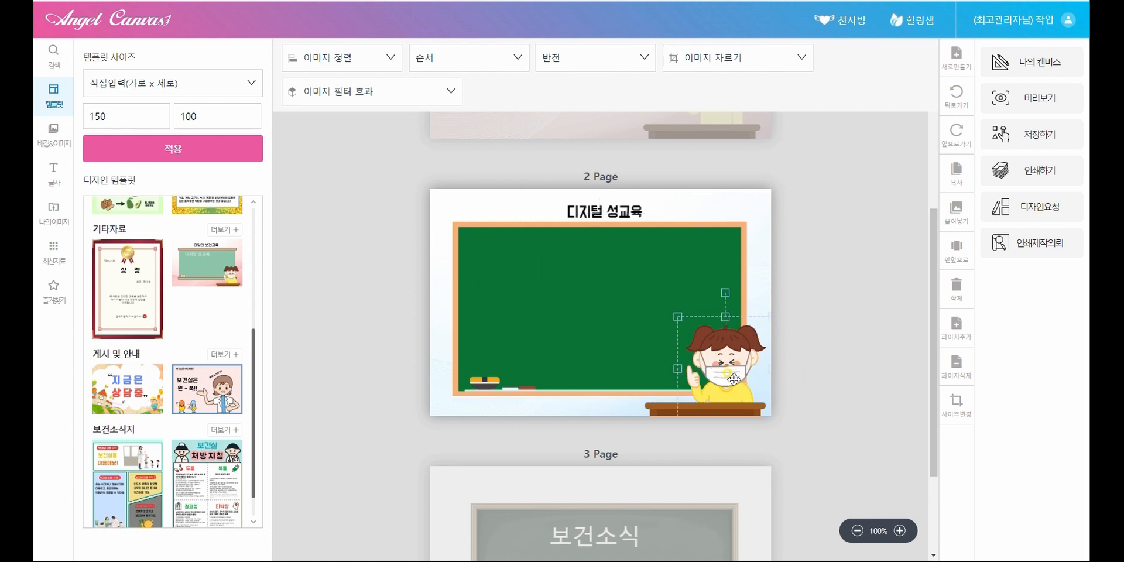
{"action": "key", "text": "Delete"}
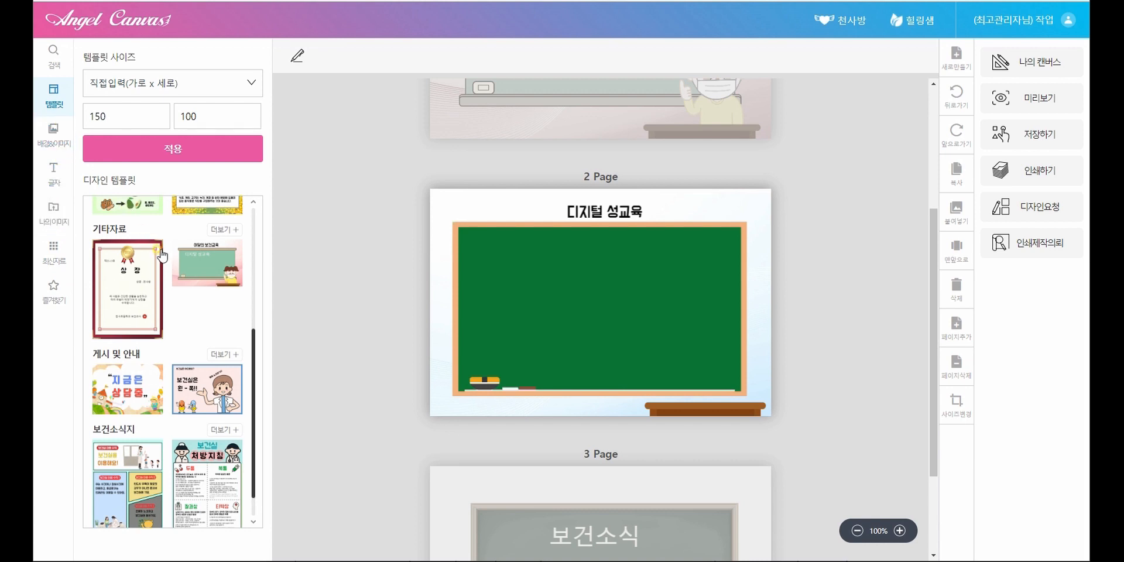
{"action": "scroll", "coordinate": [164, 252], "scroll_direction": "up", "scroll_amount": 4}
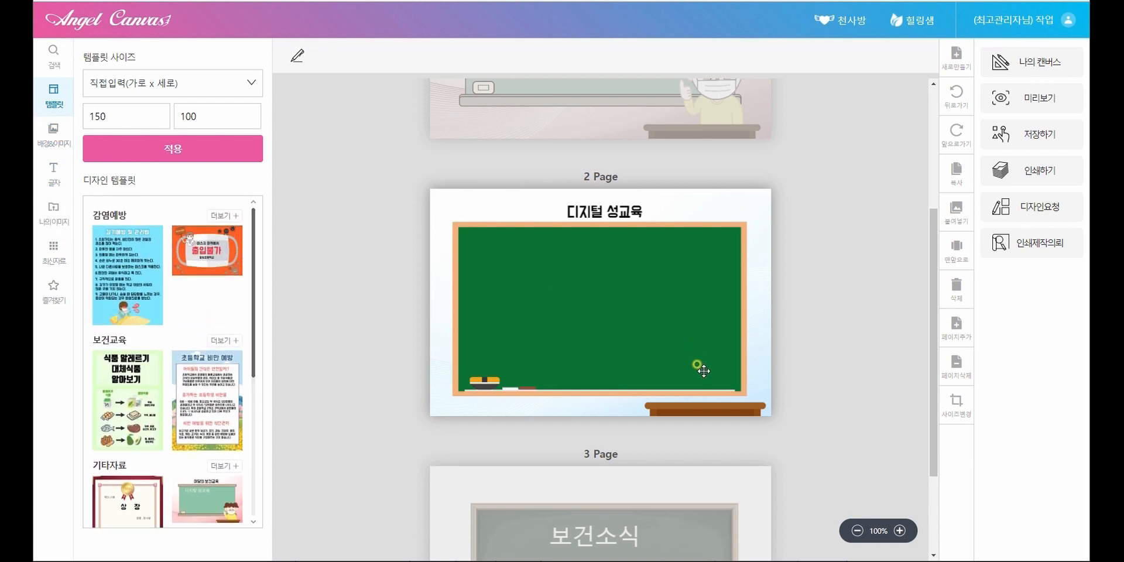
{"action": "left_click", "coordinate": [729, 379]}
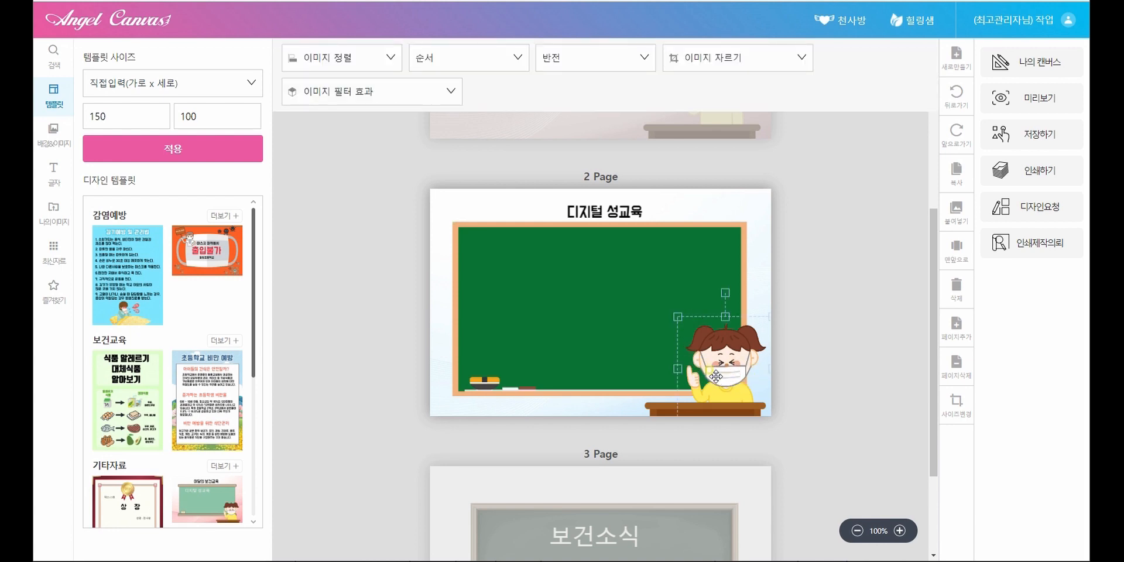
Step: Expand the 게시 및 안내 template category and apply its 지금은 상담중 template in place of the current one
{"action": "left_click", "coordinate": [54, 98]}
{"action": "left_click", "coordinate": [90, 177]}
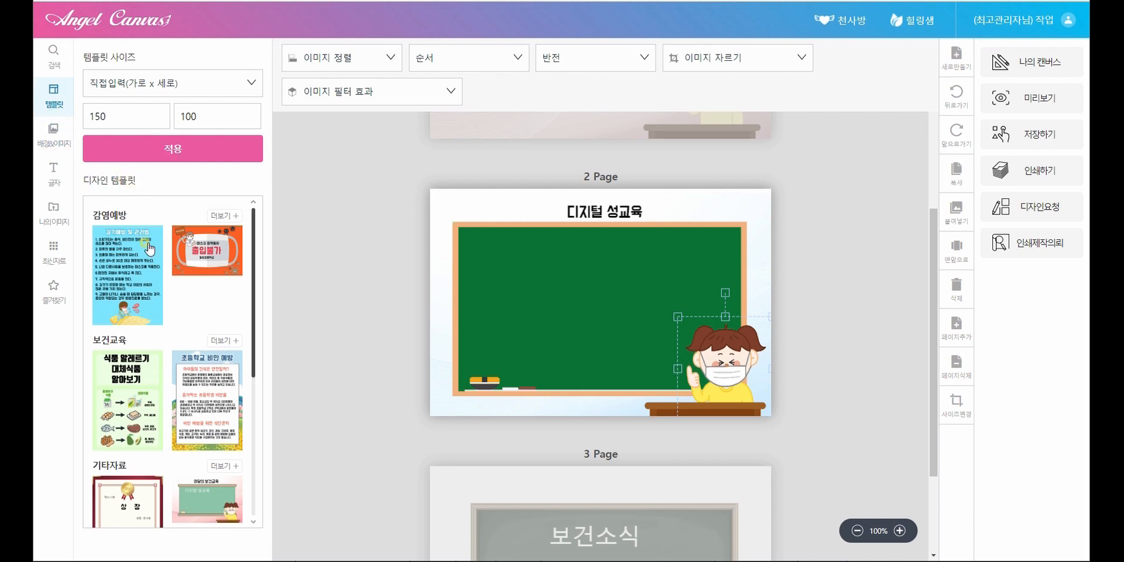
{"action": "scroll", "coordinate": [146, 231], "scroll_direction": "down", "scroll_amount": 3}
{"action": "scroll", "coordinate": [142, 391], "scroll_direction": "down", "scroll_amount": 2}
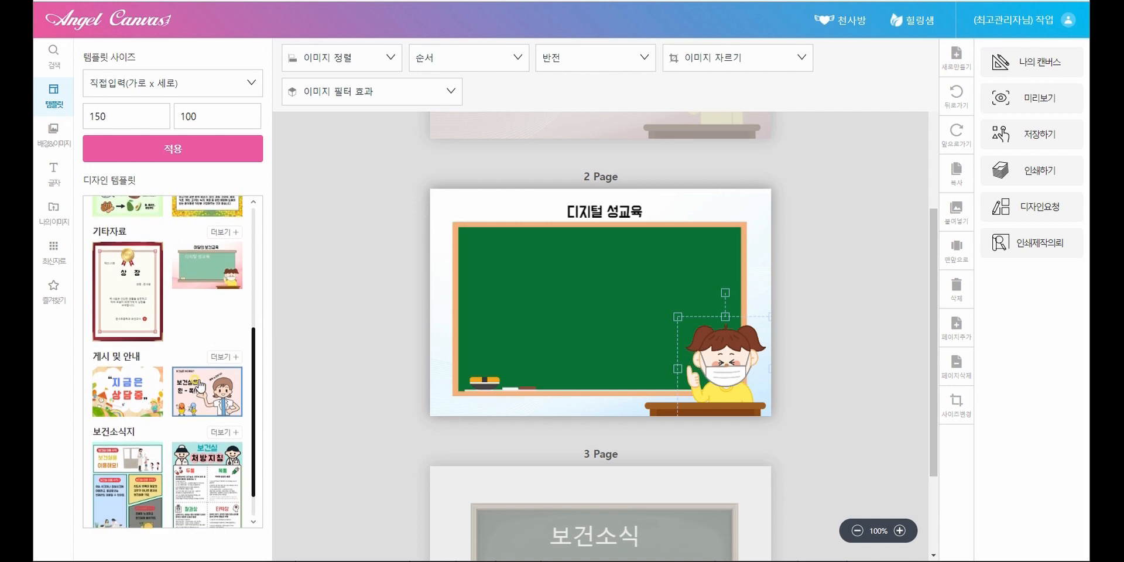
{"action": "left_click", "coordinate": [220, 355]}
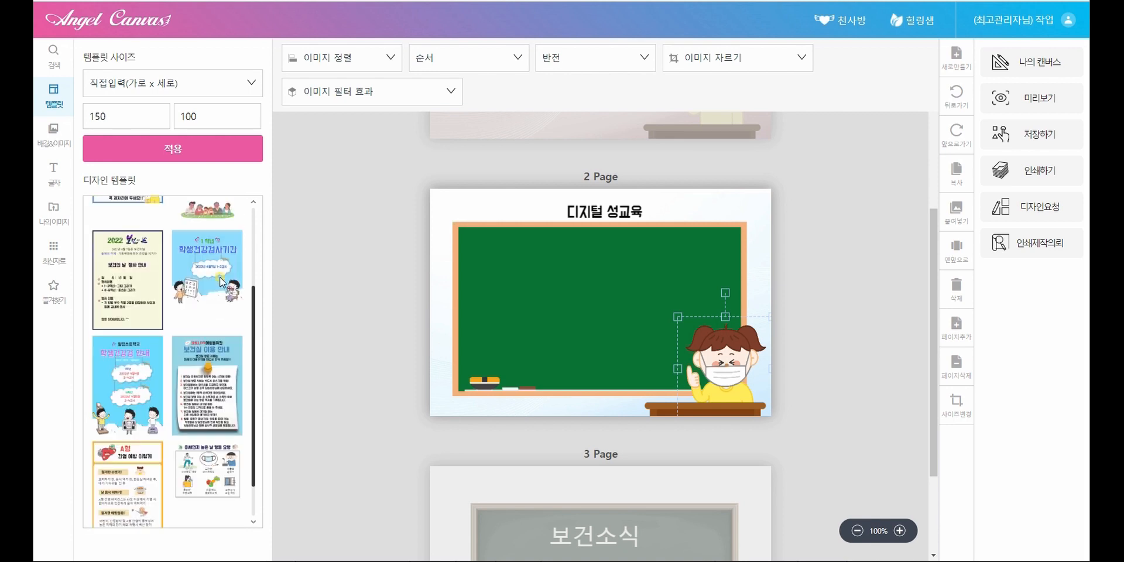
{"action": "left_click", "coordinate": [153, 257]}
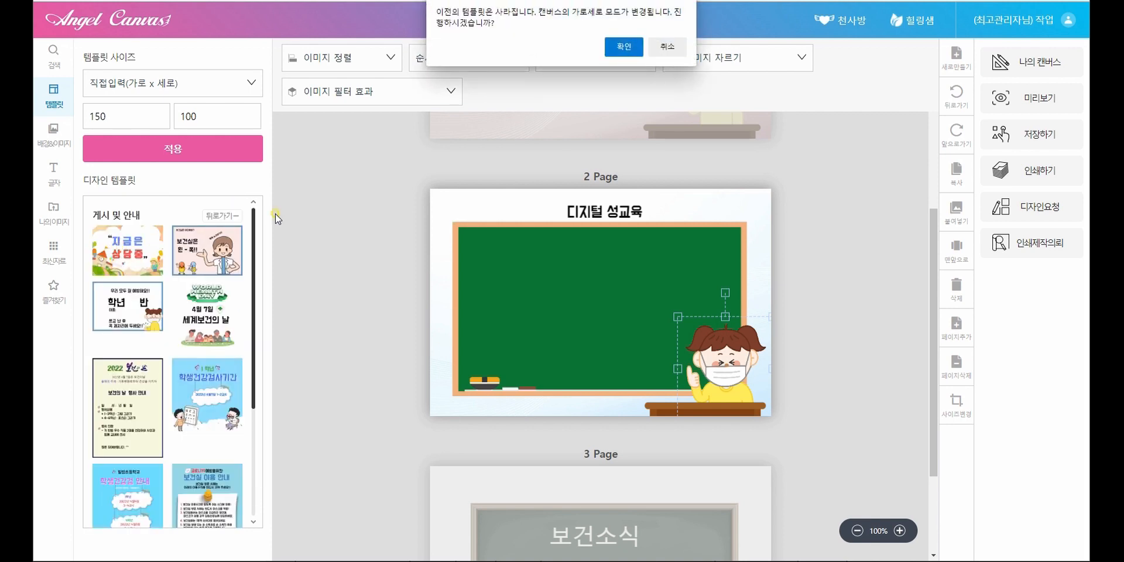
{"action": "left_click", "coordinate": [620, 52]}
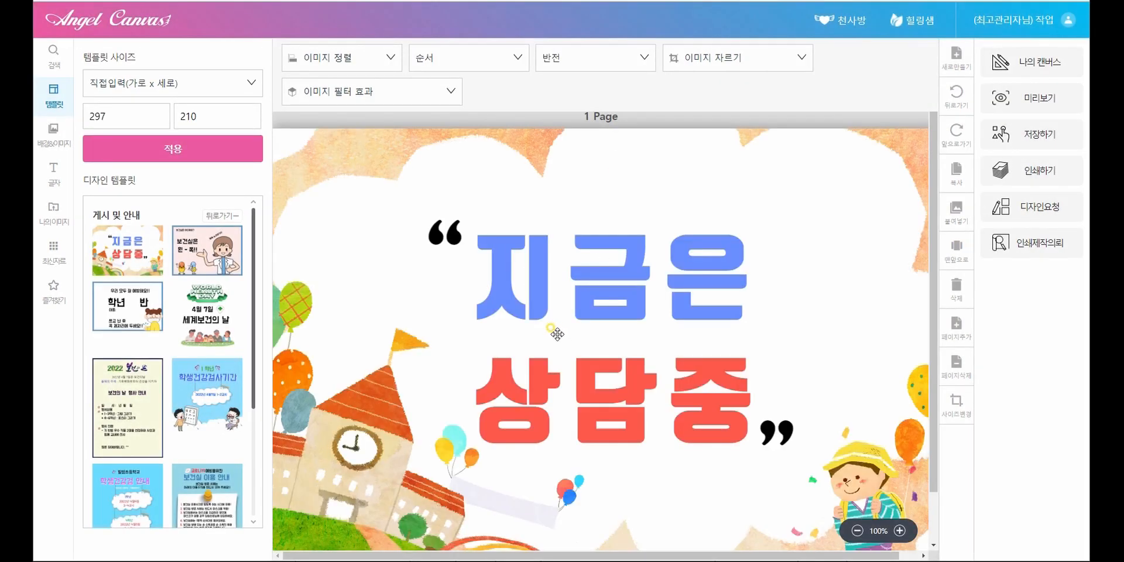
Step: Return to the template category overview and look through categories such as 감염예방, 기타자료, 게시 및 안내 and 보건소식지
{"action": "left_click", "coordinate": [543, 287]}
{"action": "left_click", "coordinate": [856, 531]}
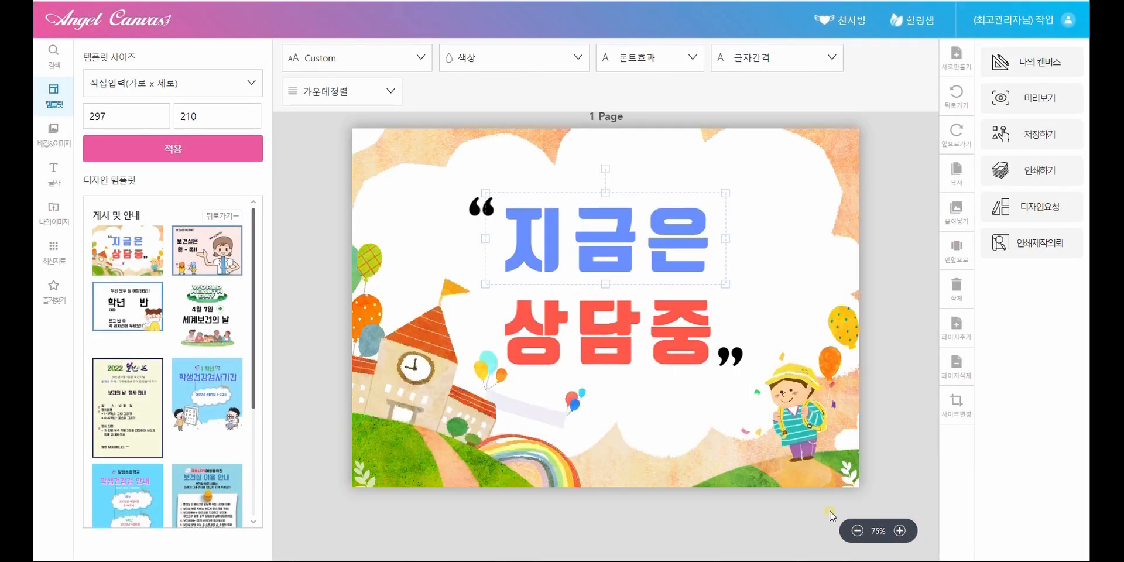
{"action": "left_click", "coordinate": [222, 220]}
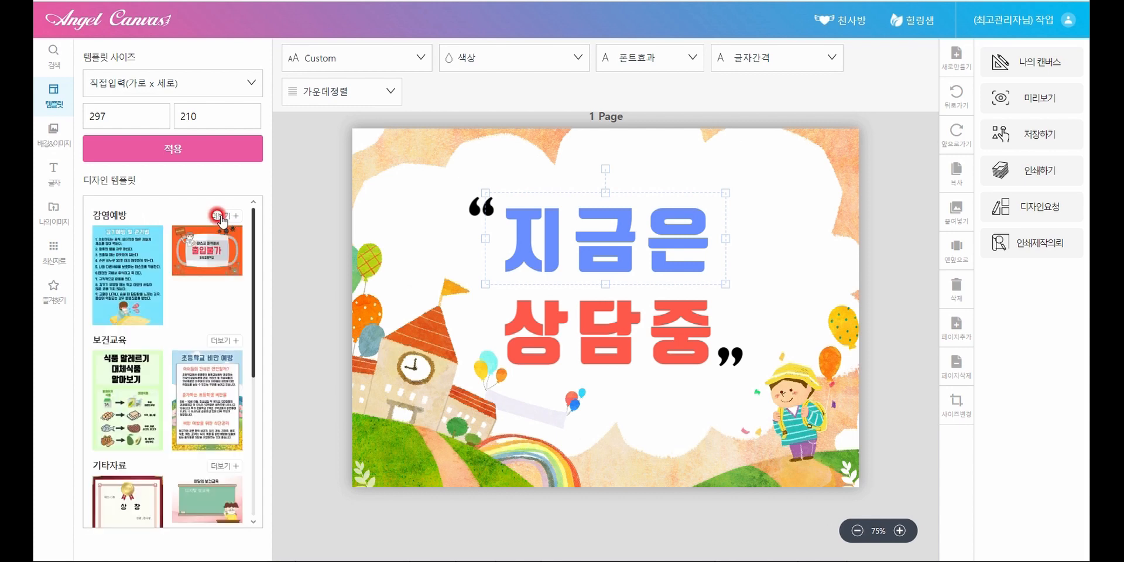
{"action": "left_click_drag", "start_coordinate": [99, 215], "coordinate": [139, 219]}
{"action": "scroll", "coordinate": [146, 275], "scroll_direction": "down", "scroll_amount": 5}
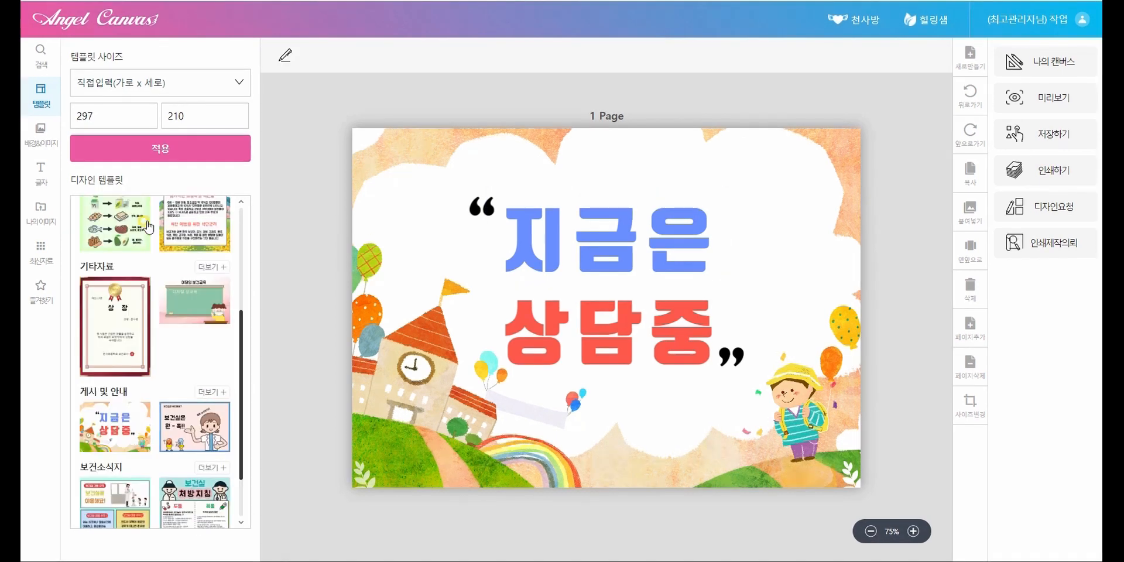
{"action": "left_click_drag", "start_coordinate": [70, 177], "coordinate": [123, 180]}
{"action": "left_click_drag", "start_coordinate": [80, 273], "coordinate": [117, 267]}
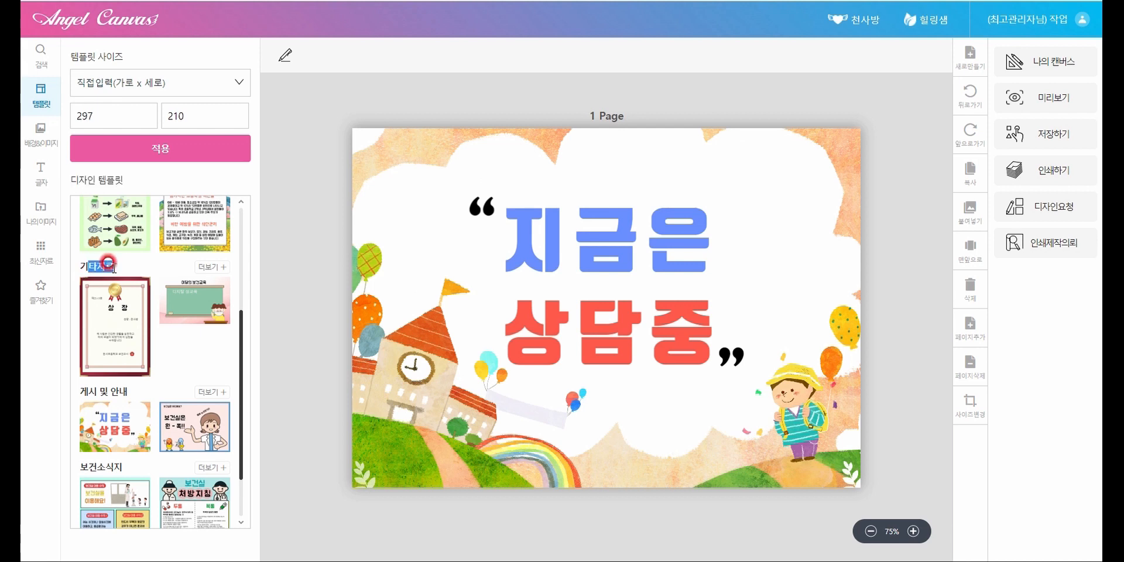
{"action": "left_click_drag", "start_coordinate": [80, 391], "coordinate": [130, 399]}
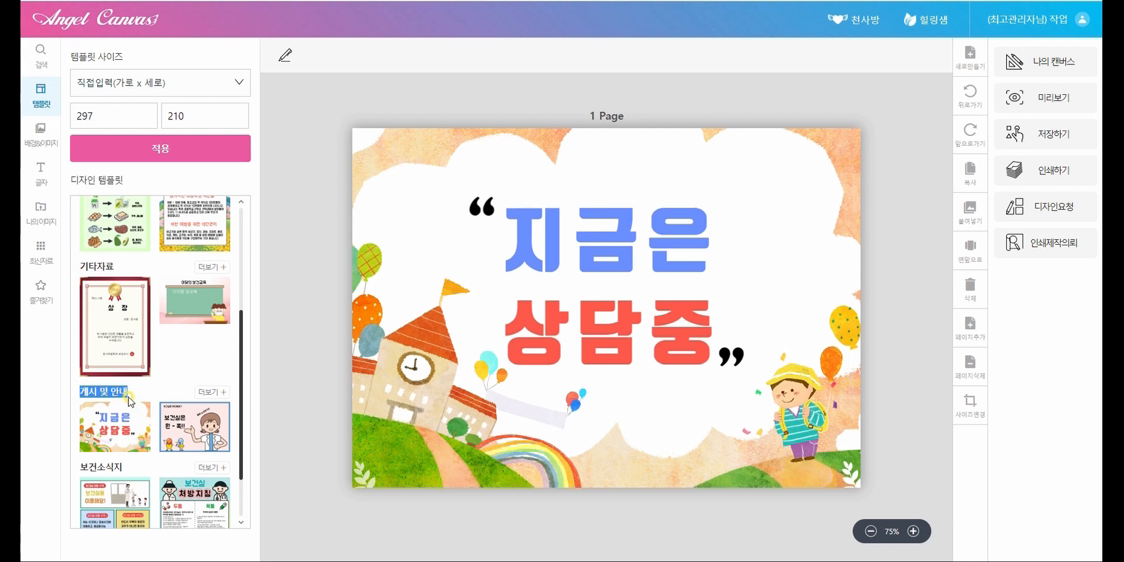
{"action": "scroll", "coordinate": [126, 398], "scroll_direction": "down", "scroll_amount": 1}
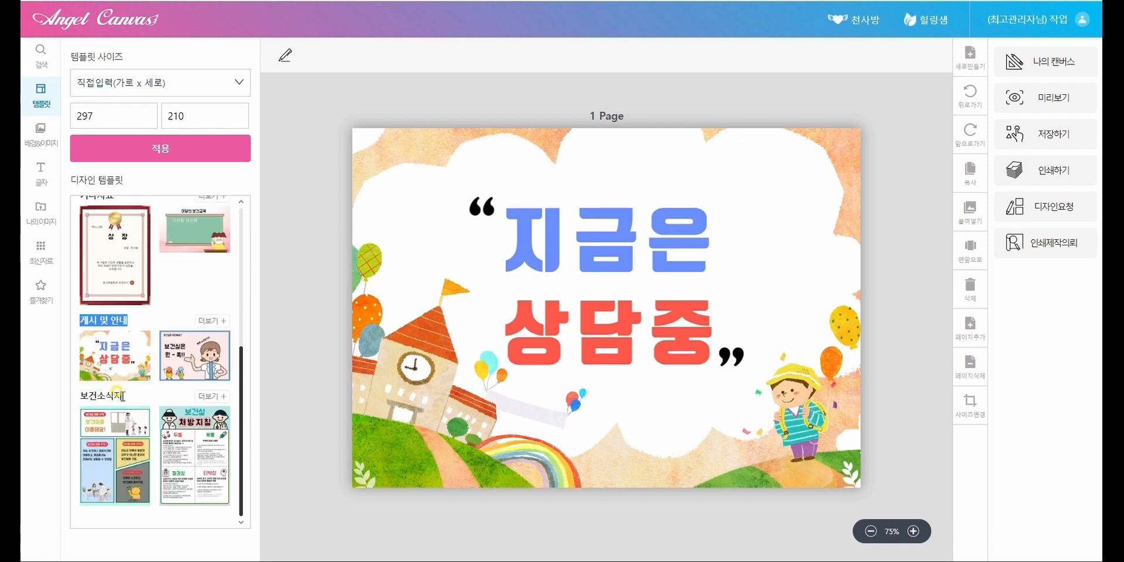
Step: Discard the 지금은 상담중 design and start a new blank canvas
{"action": "left_click", "coordinate": [39, 135]}
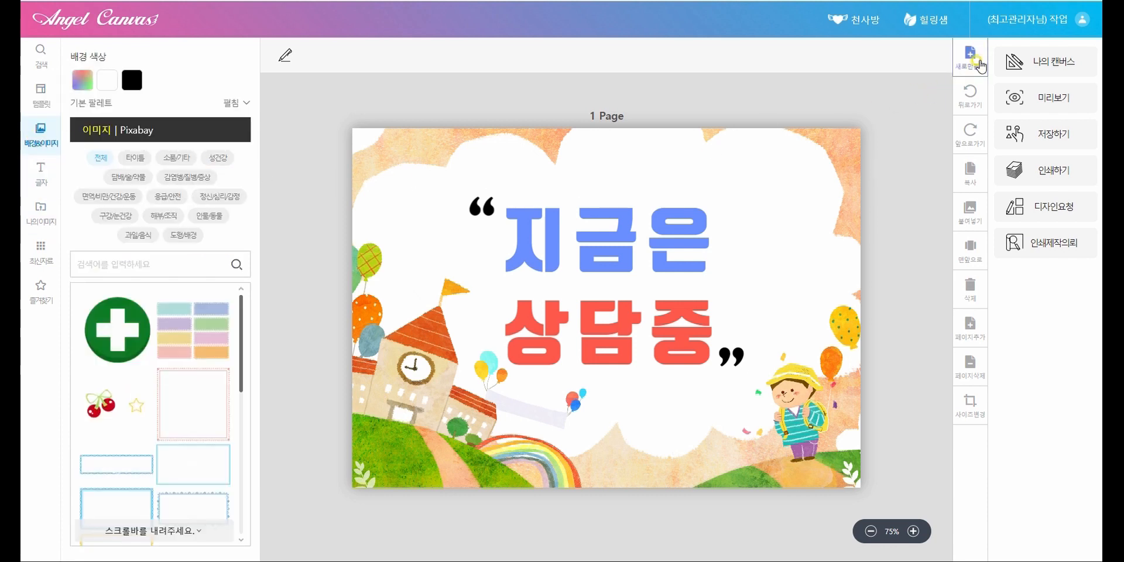
{"action": "left_click", "coordinate": [971, 55]}
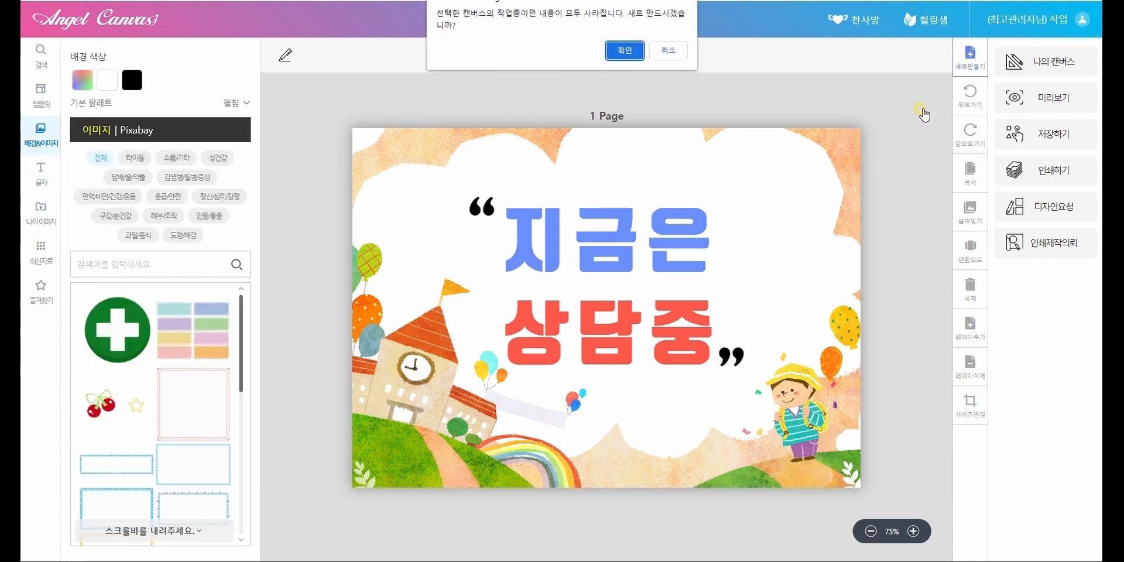
{"action": "left_click", "coordinate": [624, 51]}
{"action": "key", "text": "ctrl+a"}
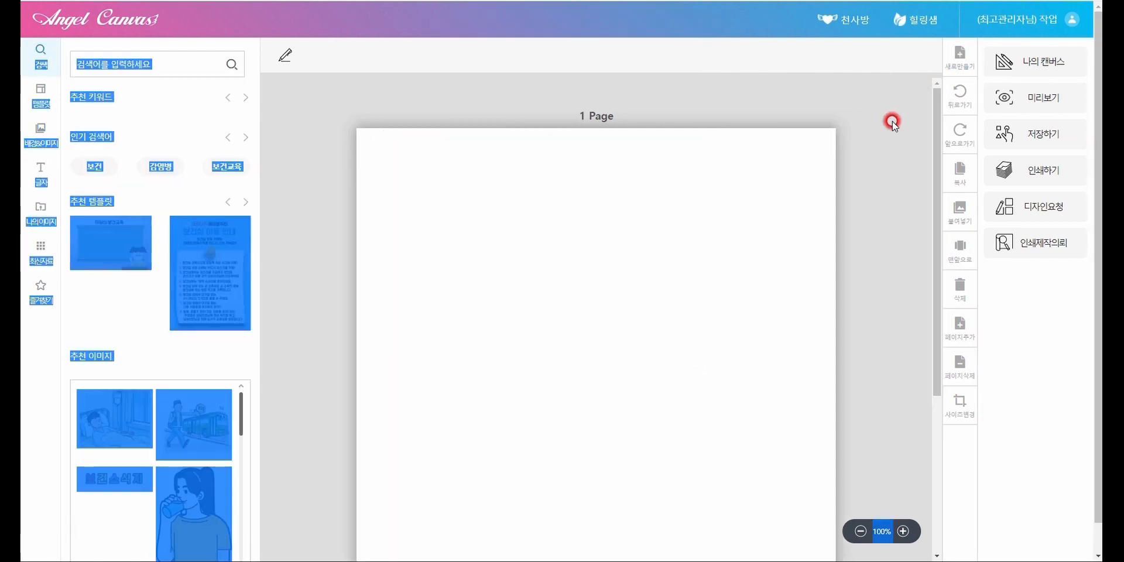
{"action": "left_click", "coordinate": [637, 106]}
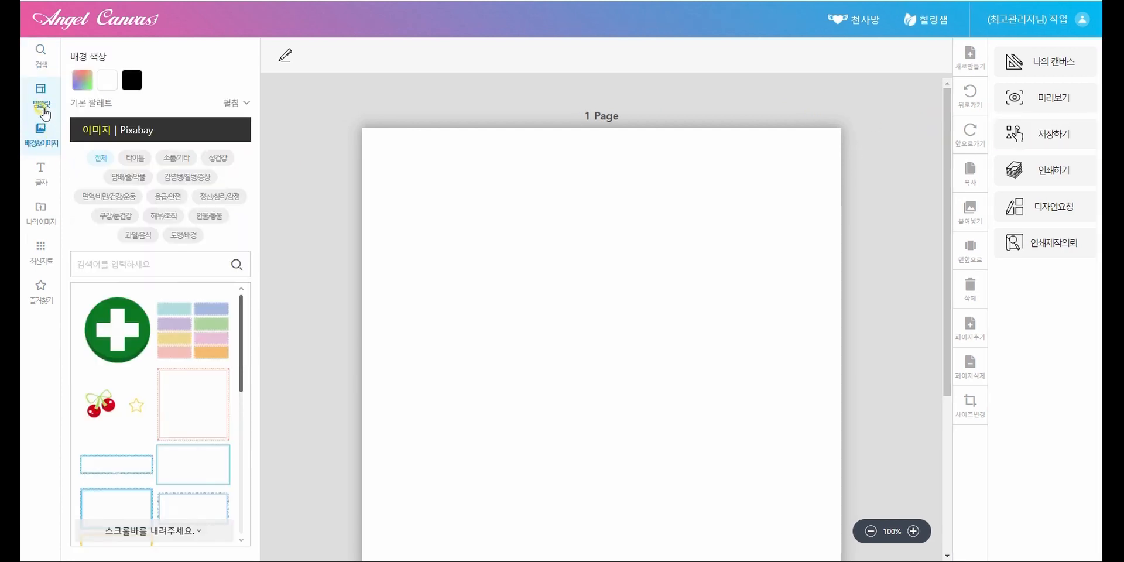
Step: Expand the 게시 및 안내 template category and apply its 4월 7일 세계보건의 날 template to the blank canvas
{"action": "left_click", "coordinate": [41, 108]}
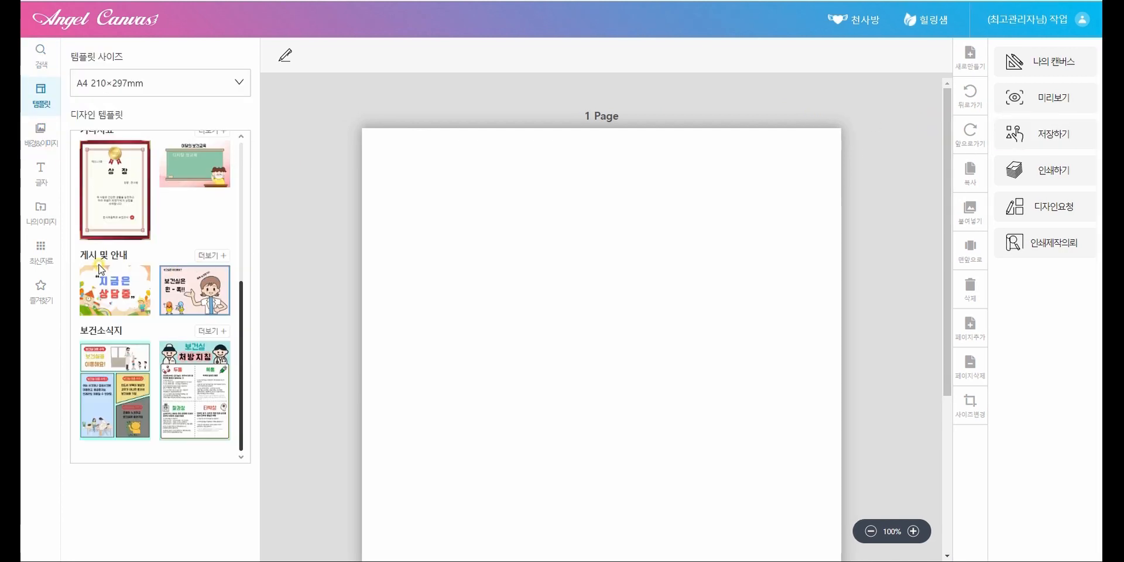
{"action": "left_click_drag", "start_coordinate": [80, 256], "coordinate": [135, 256]}
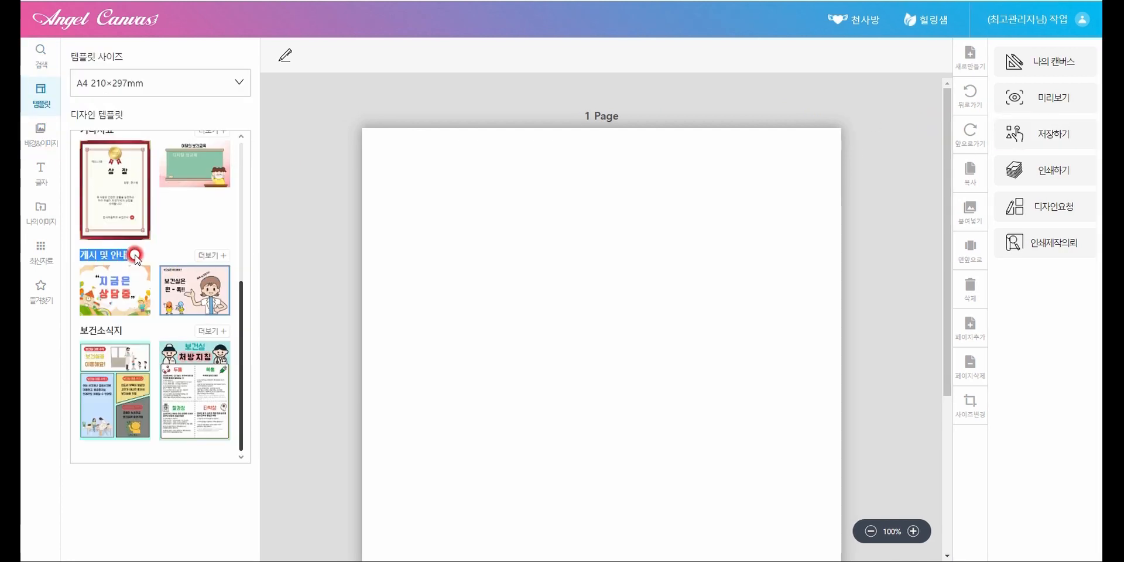
{"action": "left_click", "coordinate": [213, 255]}
{"action": "left_click", "coordinate": [217, 260]}
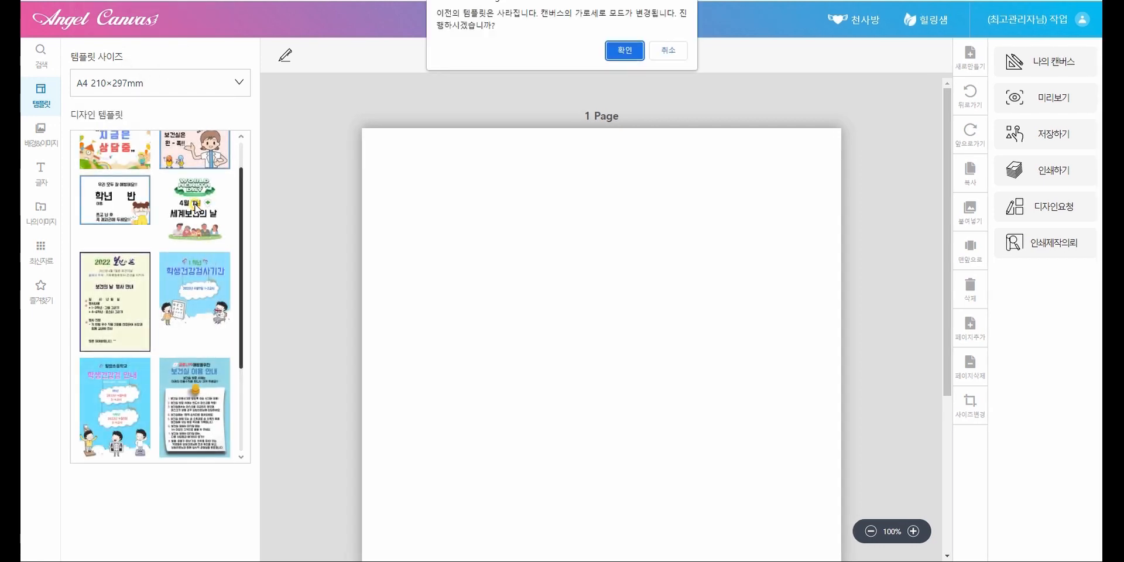
{"action": "key", "text": "Return"}
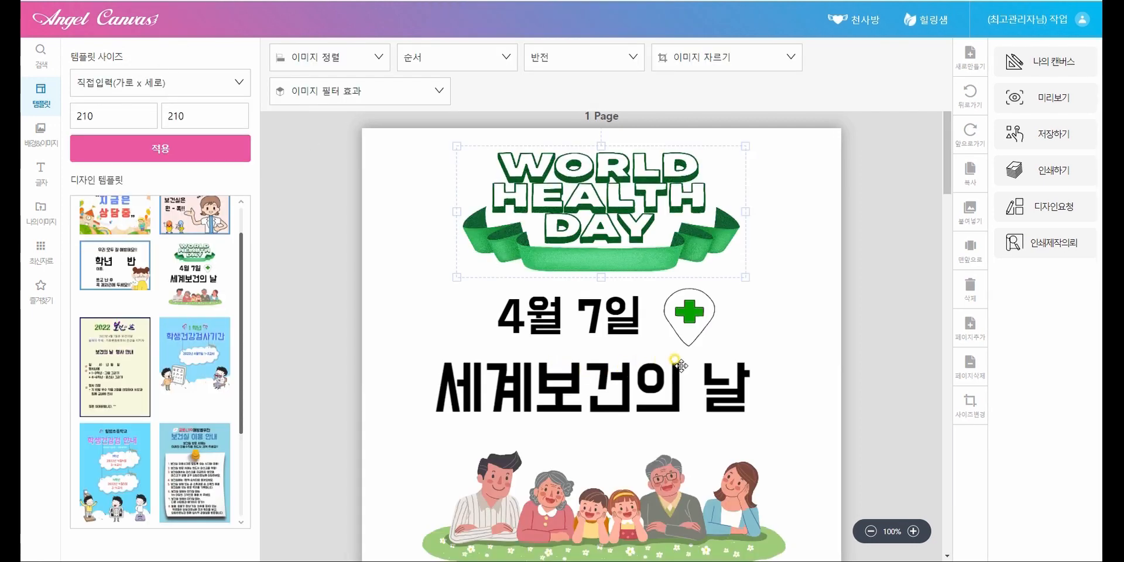
{"action": "left_click", "coordinate": [777, 354]}
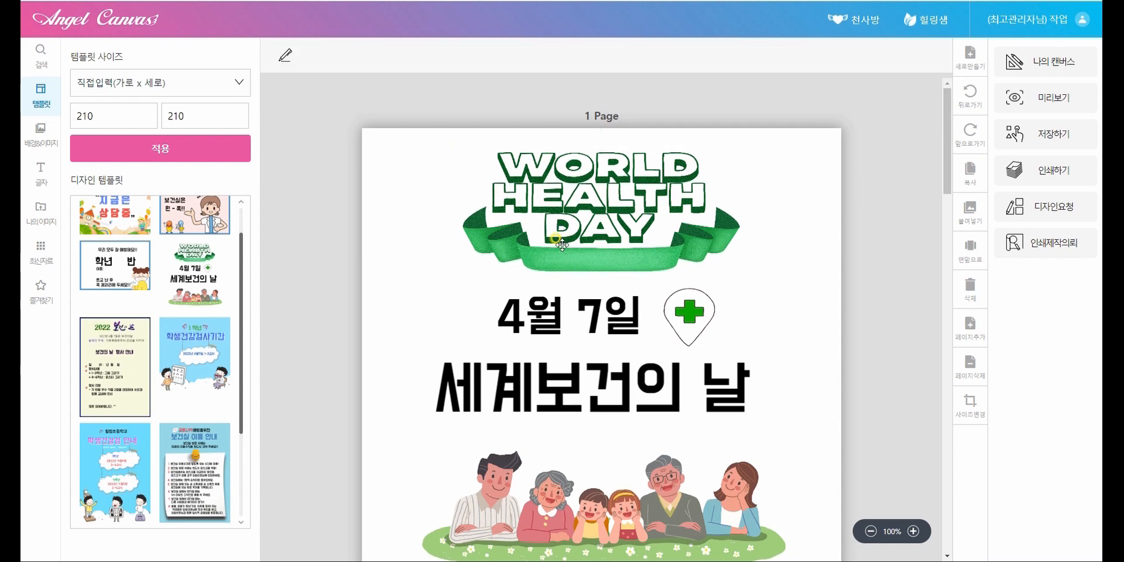
Step: Look through the World Health Day template from page 1 to page 4
{"action": "left_click", "coordinate": [39, 140]}
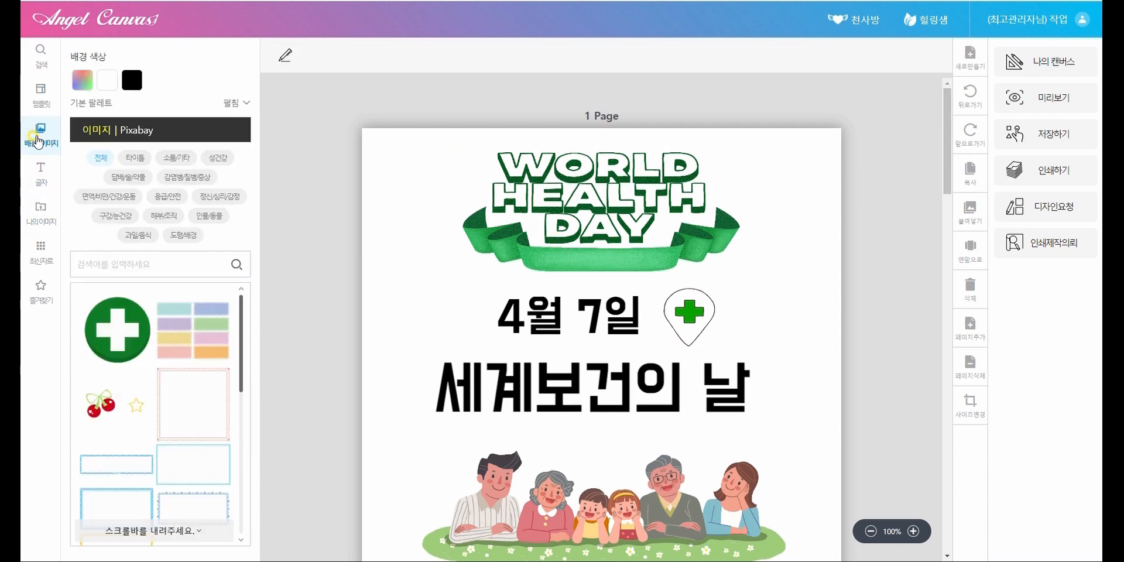
{"action": "scroll", "coordinate": [421, 245], "scroll_direction": "down", "scroll_amount": 8}
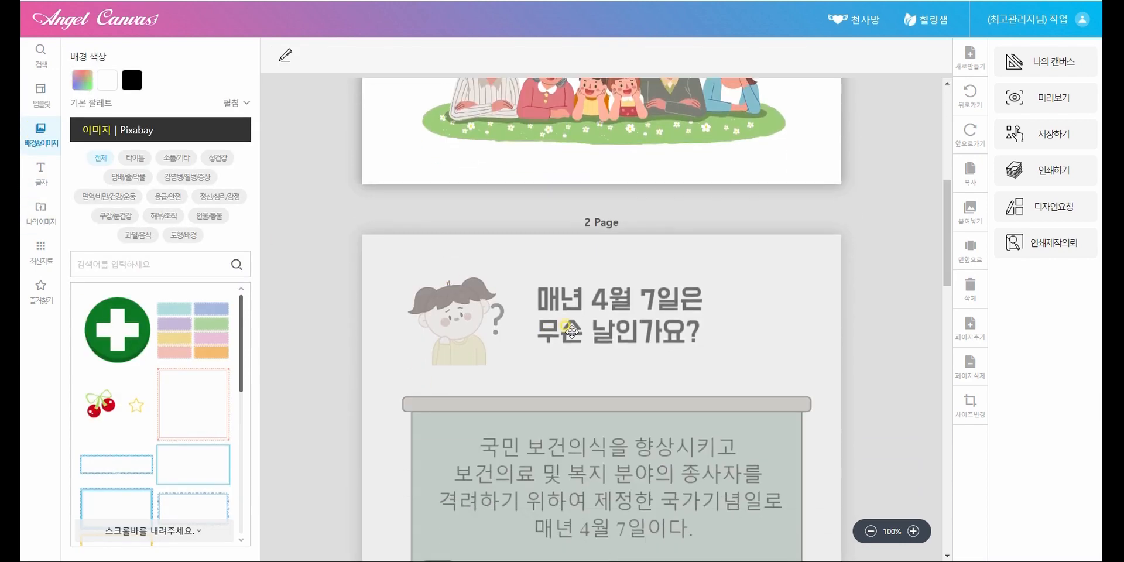
{"action": "left_click", "coordinate": [580, 332]}
{"action": "scroll", "coordinate": [580, 334], "scroll_direction": "down", "scroll_amount": 10}
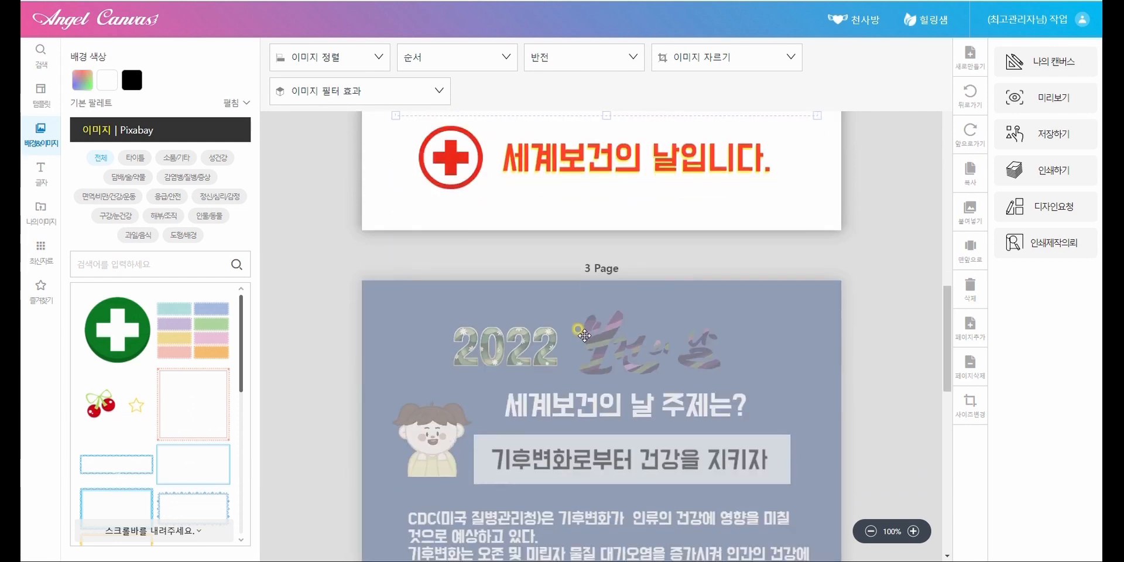
{"action": "left_click", "coordinate": [586, 346]}
{"action": "scroll", "coordinate": [586, 346], "scroll_direction": "down", "scroll_amount": 12}
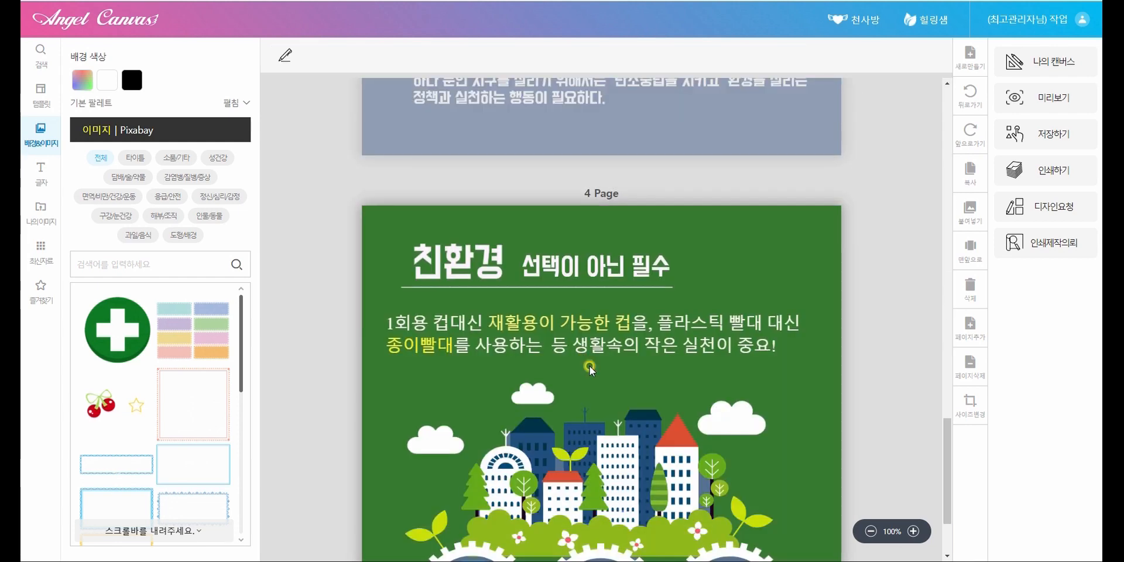
{"action": "scroll", "coordinate": [589, 369], "scroll_direction": "down", "scroll_amount": 2}
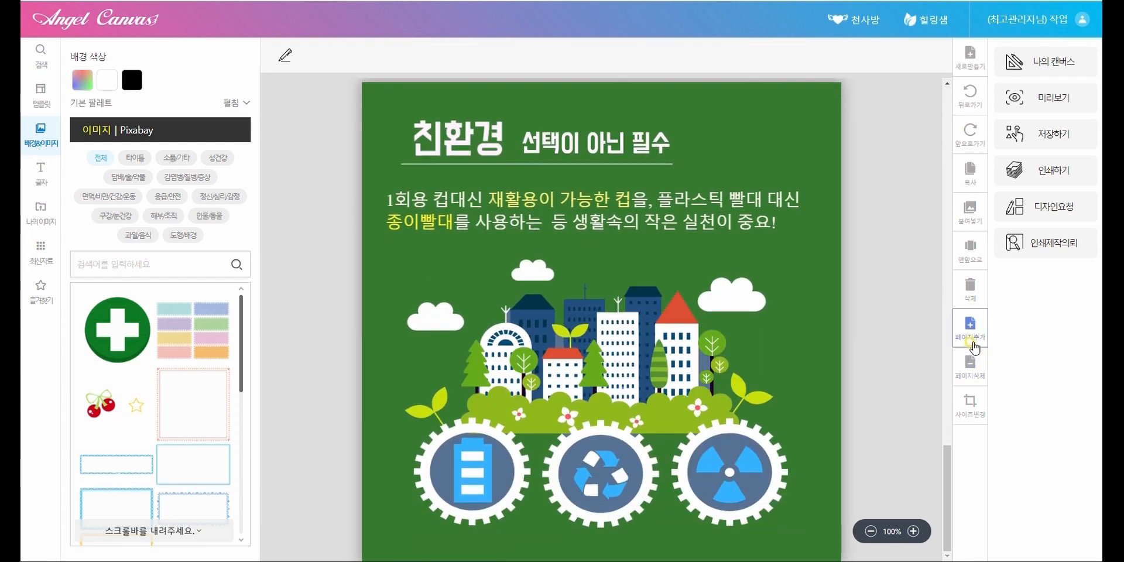
Step: Add a fifth page to the design
{"action": "left_click", "coordinate": [972, 346]}
{"action": "left_click", "coordinate": [669, 41]}
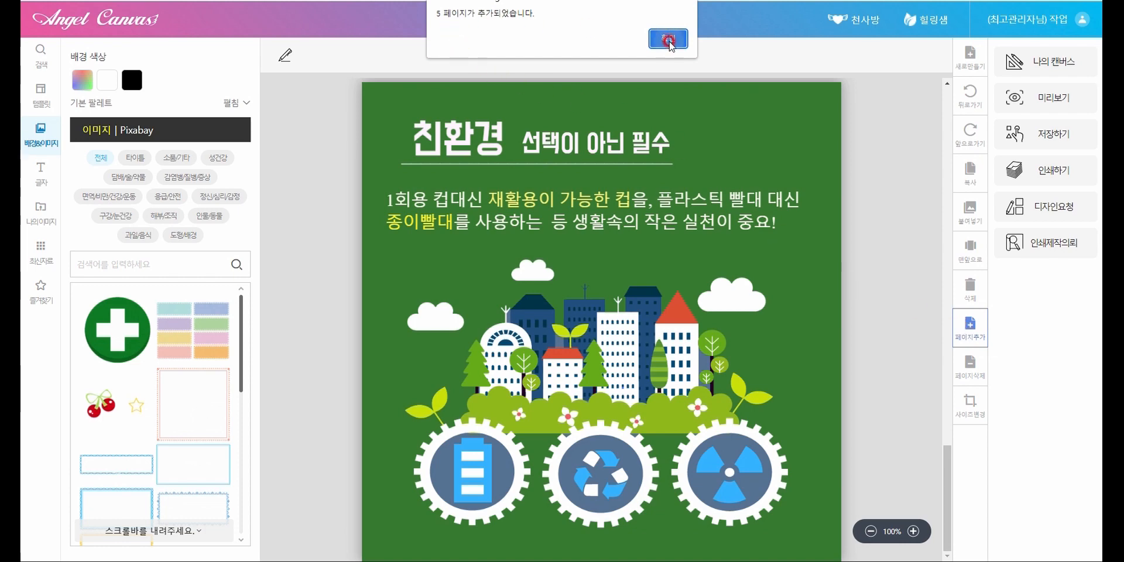
Step: Try black, white and custom orange #ffb362 as the background colour of page 1
{"action": "scroll", "coordinate": [643, 319], "scroll_direction": "up", "scroll_amount": 16}
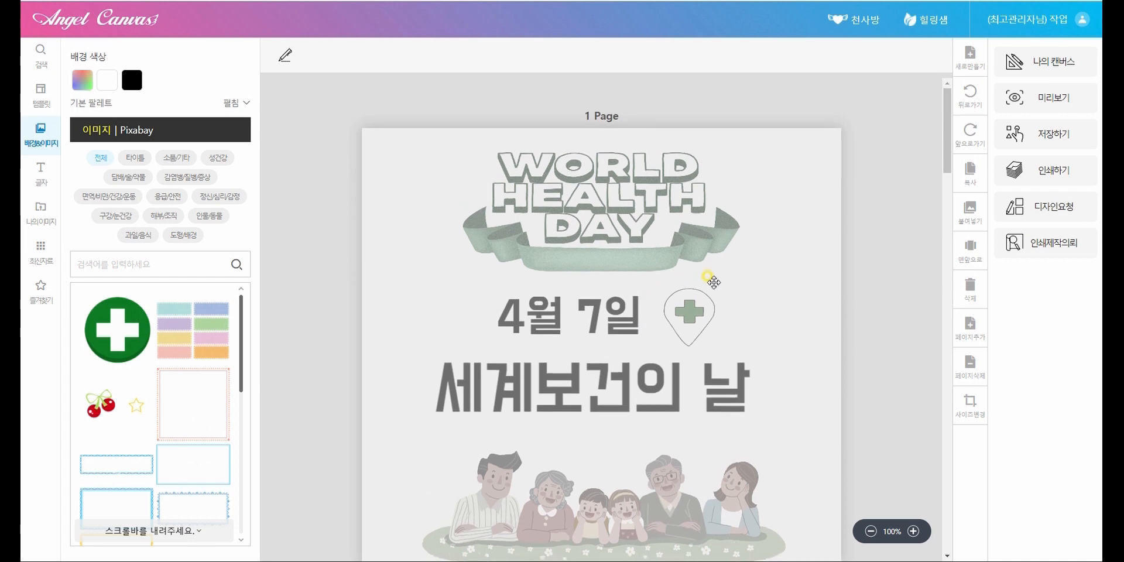
{"action": "left_click", "coordinate": [728, 280]}
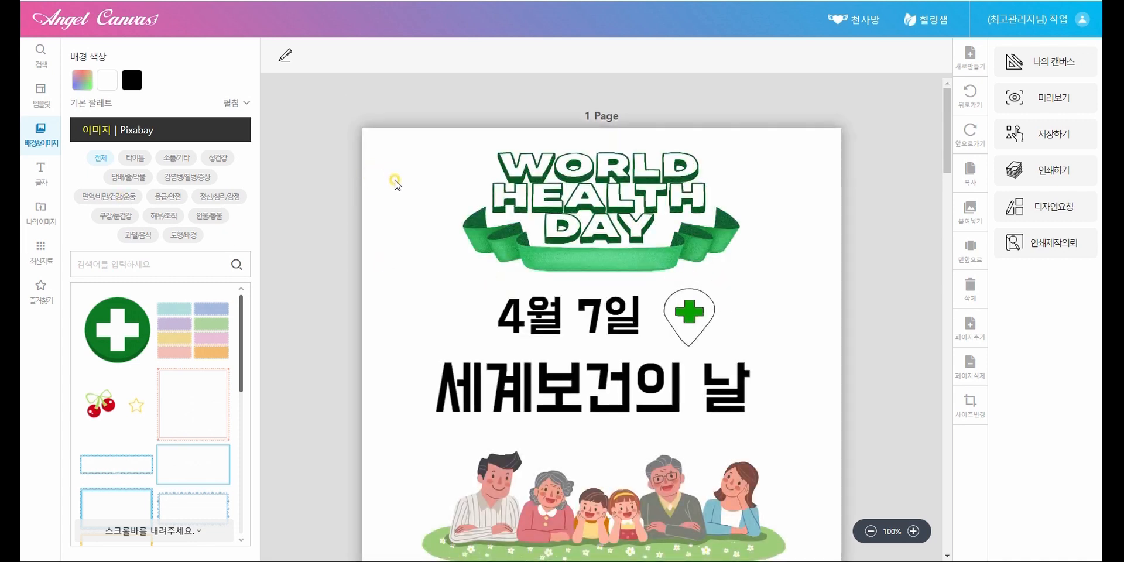
{"action": "left_click_drag", "start_coordinate": [70, 56], "coordinate": [108, 61]}
{"action": "left_click", "coordinate": [104, 86]}
{"action": "left_click", "coordinate": [127, 81]}
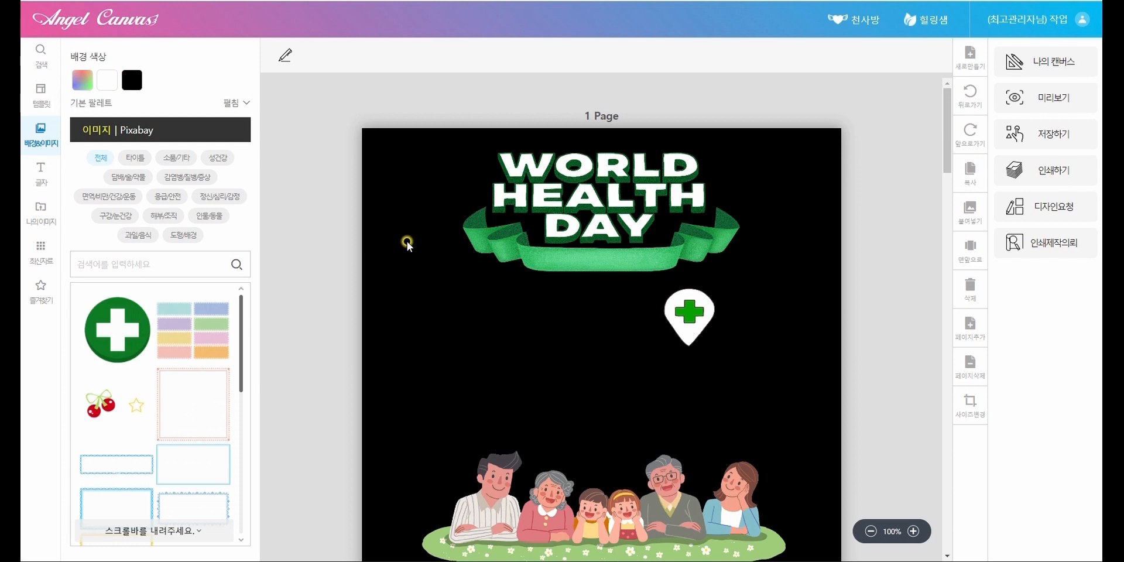
{"action": "left_click", "coordinate": [108, 84]}
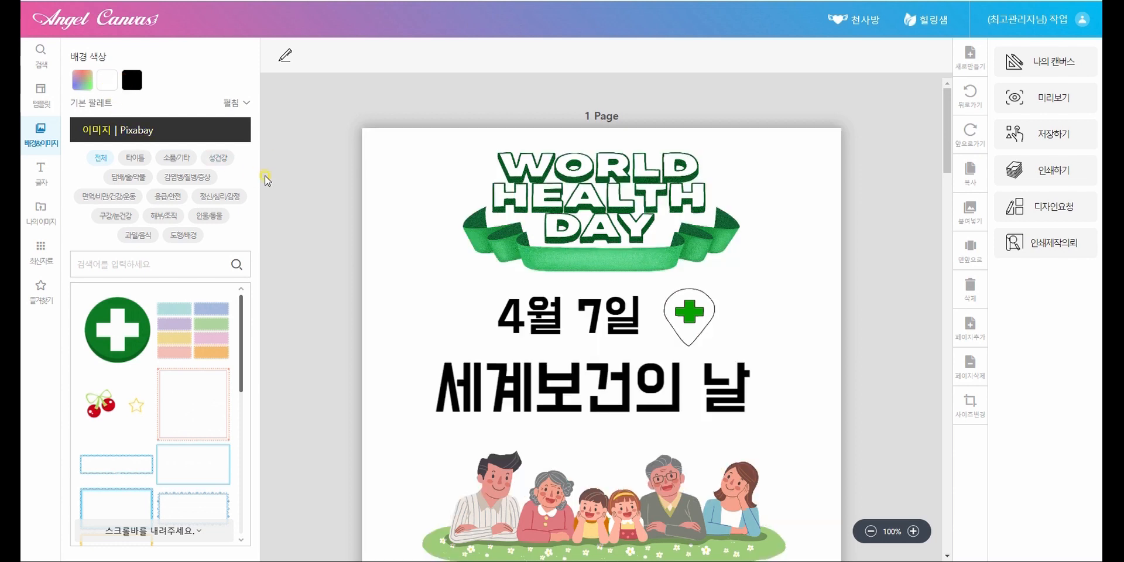
{"action": "left_click", "coordinate": [83, 81]}
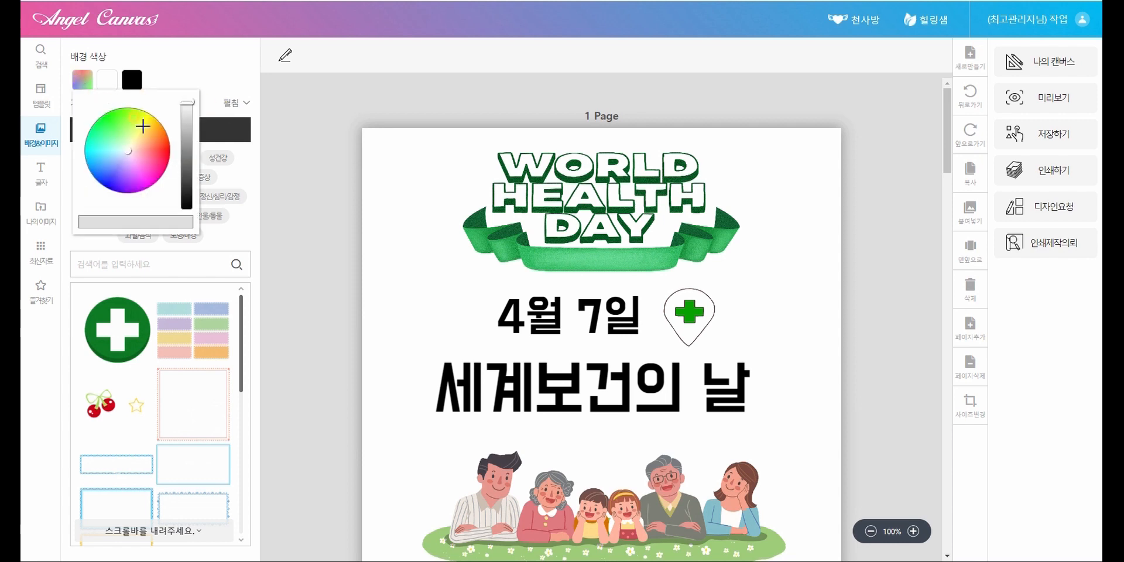
{"action": "left_click", "coordinate": [150, 137]}
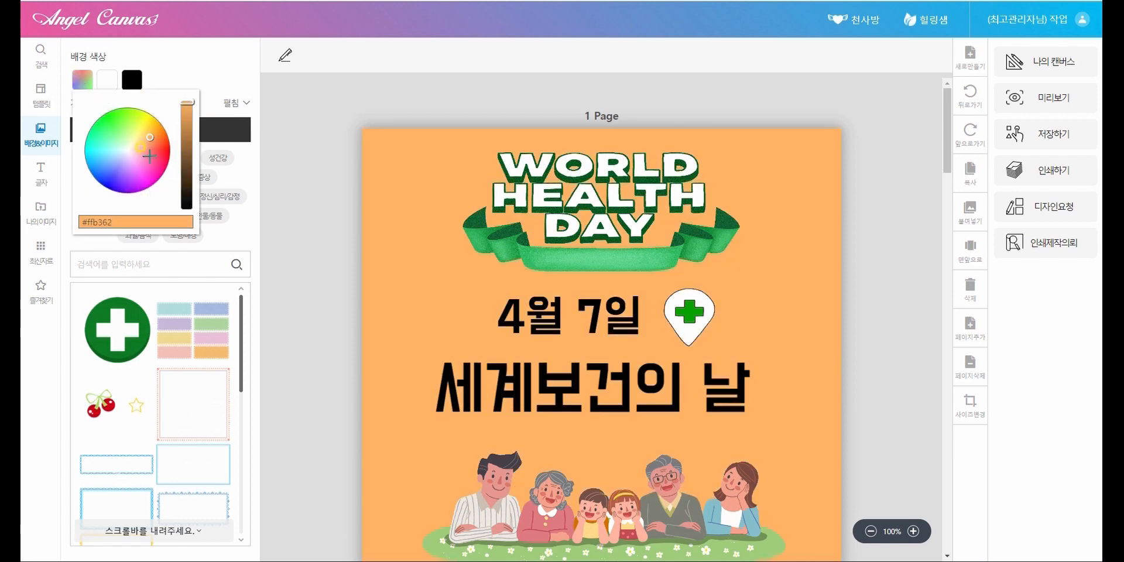
Step: Try the yellow from the basic palette (기본 팔레트) on page 1 and set the background to light blue
{"action": "left_click_drag", "start_coordinate": [68, 103], "coordinate": [114, 105]}
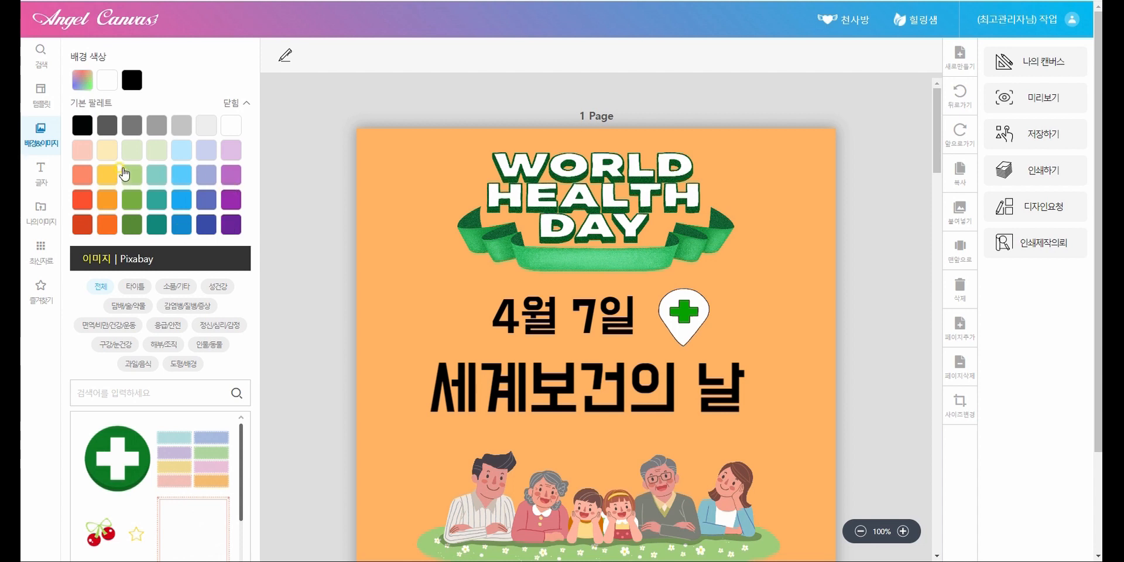
{"action": "left_click", "coordinate": [105, 177]}
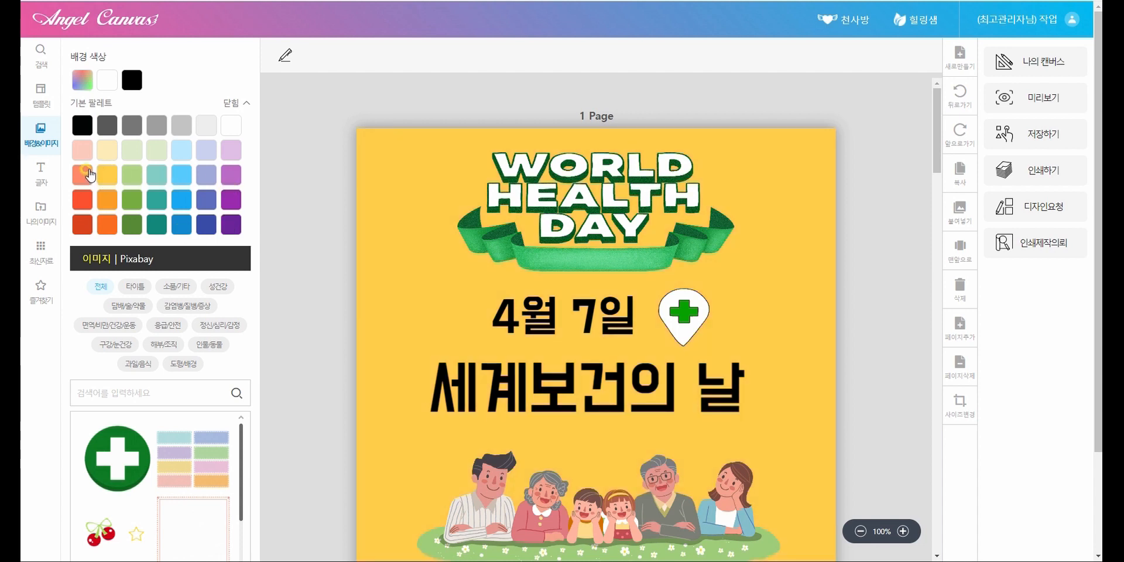
{"action": "left_click", "coordinate": [187, 150]}
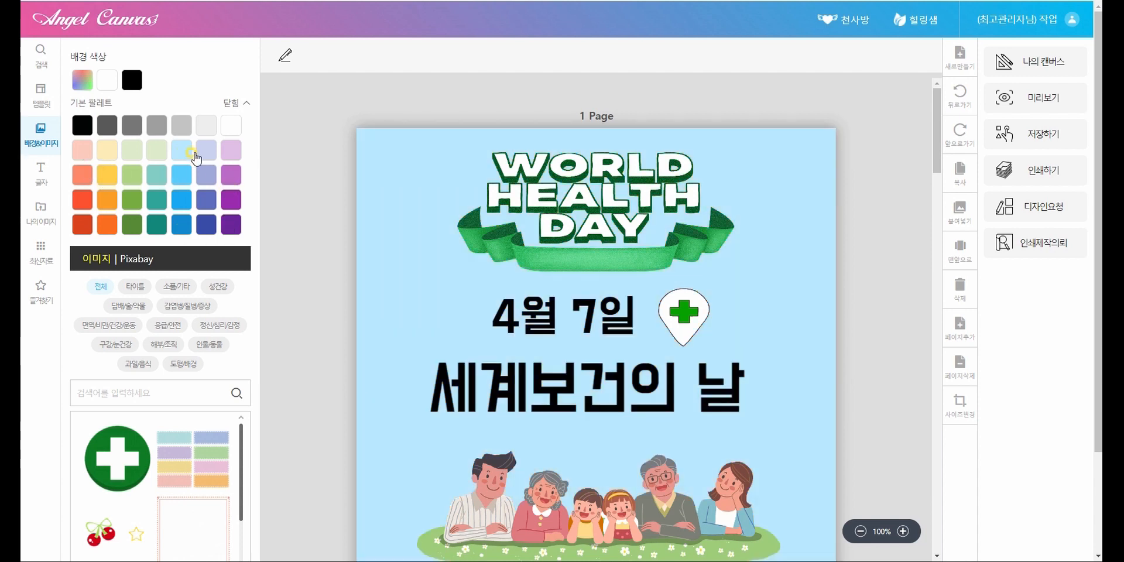
{"action": "left_click", "coordinate": [571, 264]}
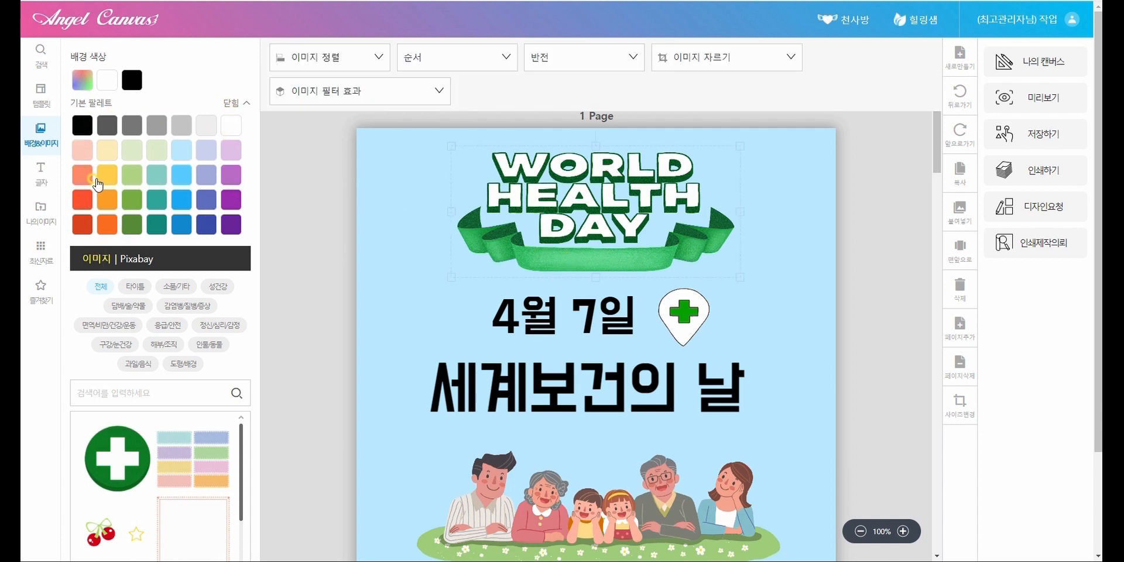
{"action": "left_click", "coordinate": [240, 104]}
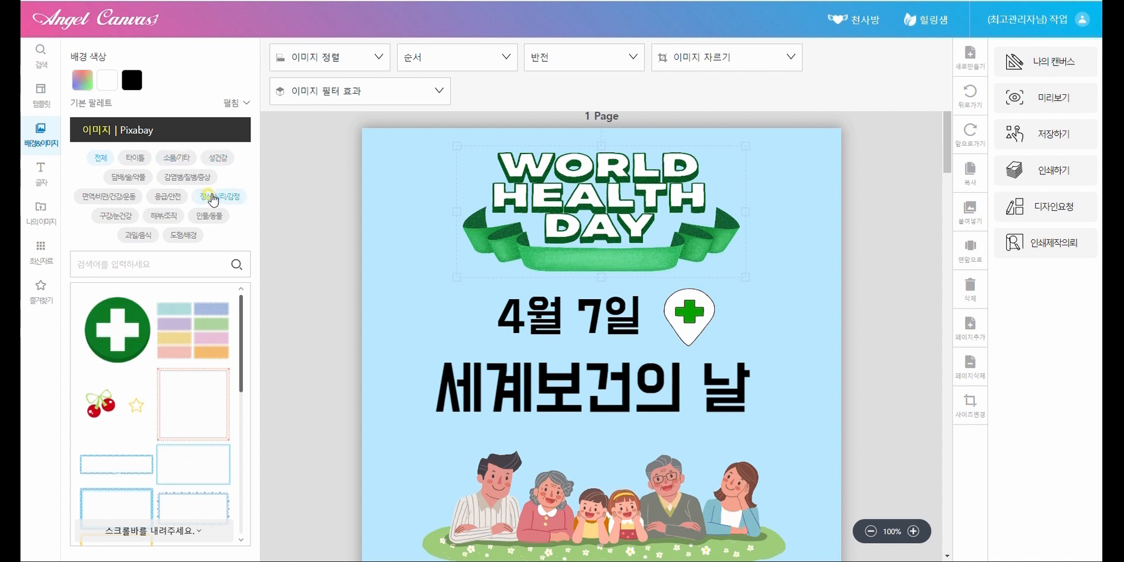
Step: Look at the Pixabay photo collection and its save-to-PC option, and return to the site's own images
{"action": "left_click", "coordinate": [128, 131]}
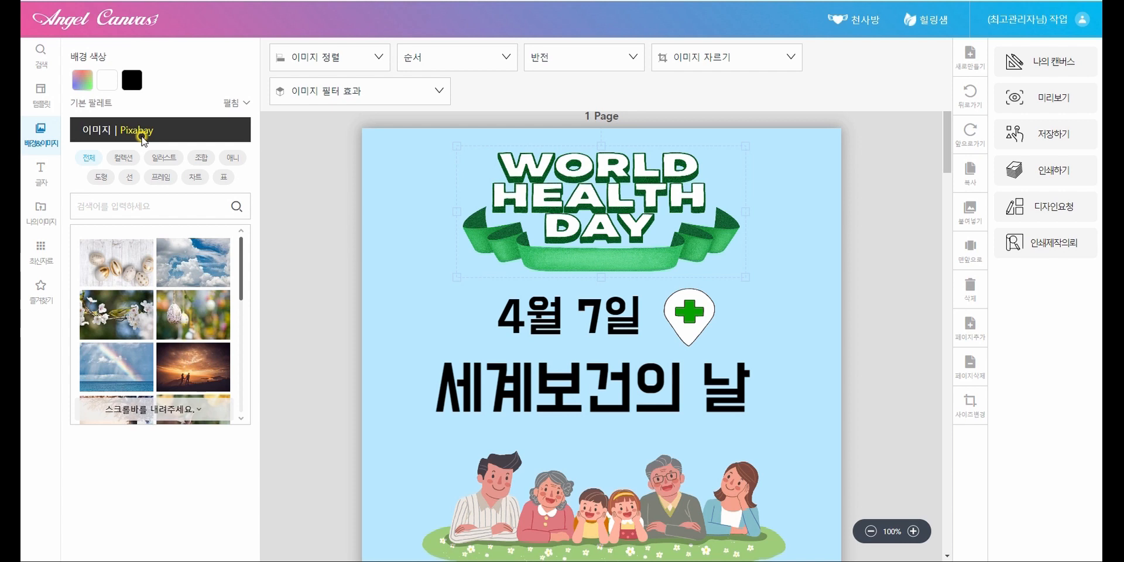
{"action": "left_click", "coordinate": [140, 210]}
{"action": "mouse_move", "coordinate": [128, 276]}
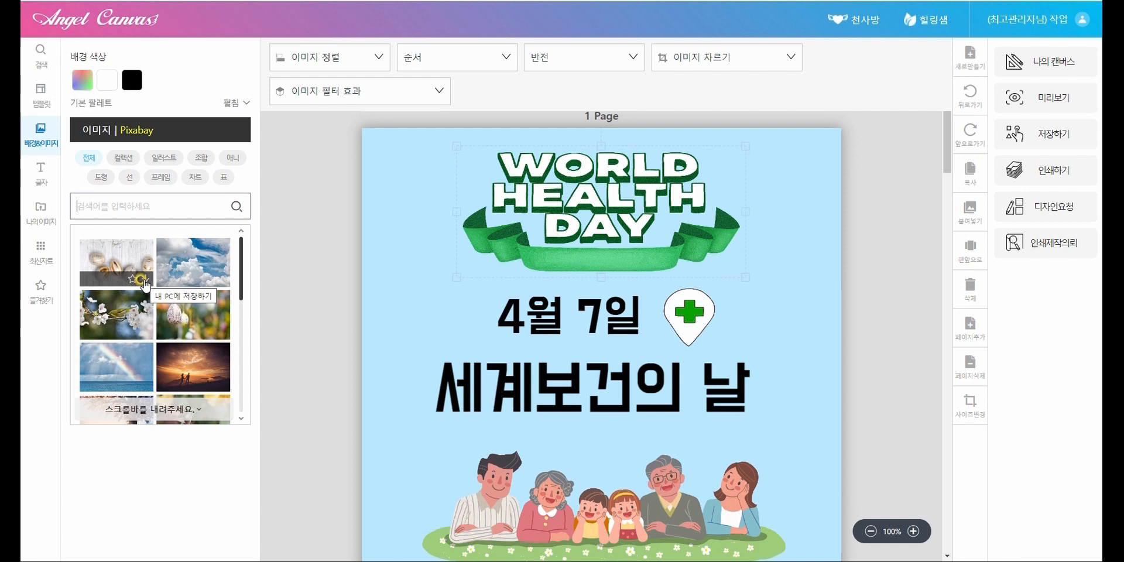
{"action": "left_click", "coordinate": [90, 130]}
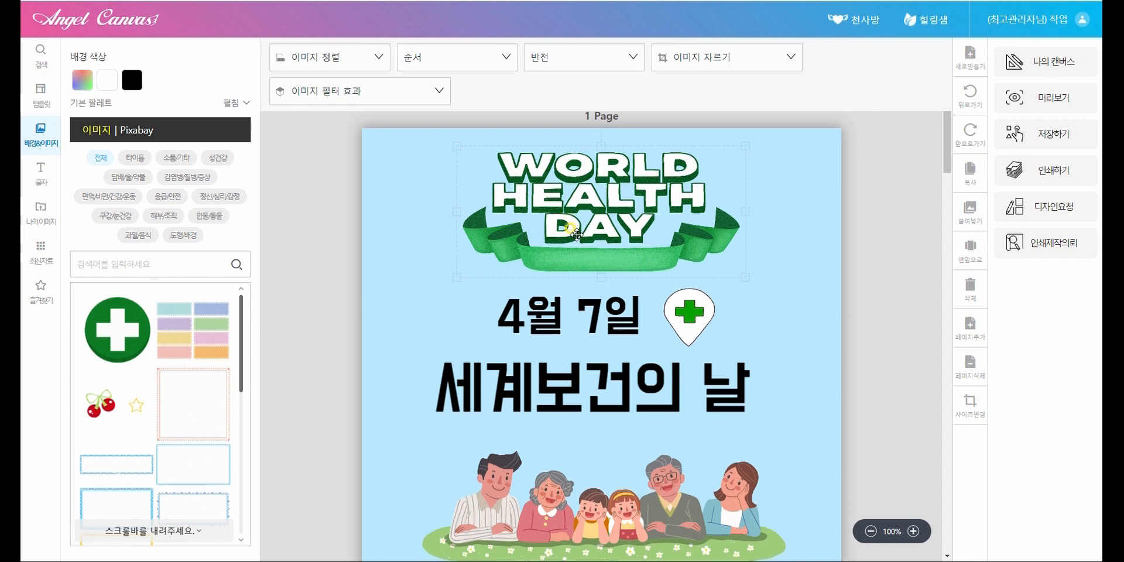
Step: Try enlarging, shrinking and repositioning the WORLD HEALTH DAY title image on page 1
{"action": "left_click_drag", "start_coordinate": [456, 277], "coordinate": [374, 294]}
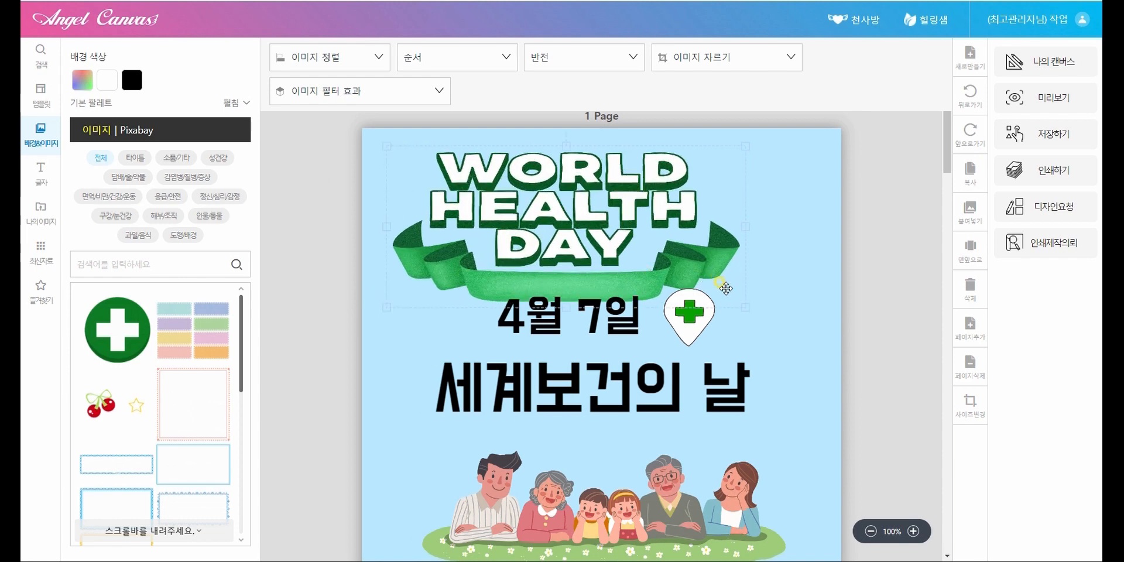
{"action": "mouse_move", "coordinate": [745, 307]}
{"action": "left_mouse_down"}
{"action": "mouse_move", "coordinate": [808, 332]}
{"action": "mouse_move", "coordinate": [621, 240]}
{"action": "mouse_move", "coordinate": [587, 235]}
{"action": "left_mouse_up"}
{"action": "left_click_drag", "start_coordinate": [472, 193], "coordinate": [604, 212]}
{"action": "left_click_drag", "start_coordinate": [519, 164], "coordinate": [508, 159]}
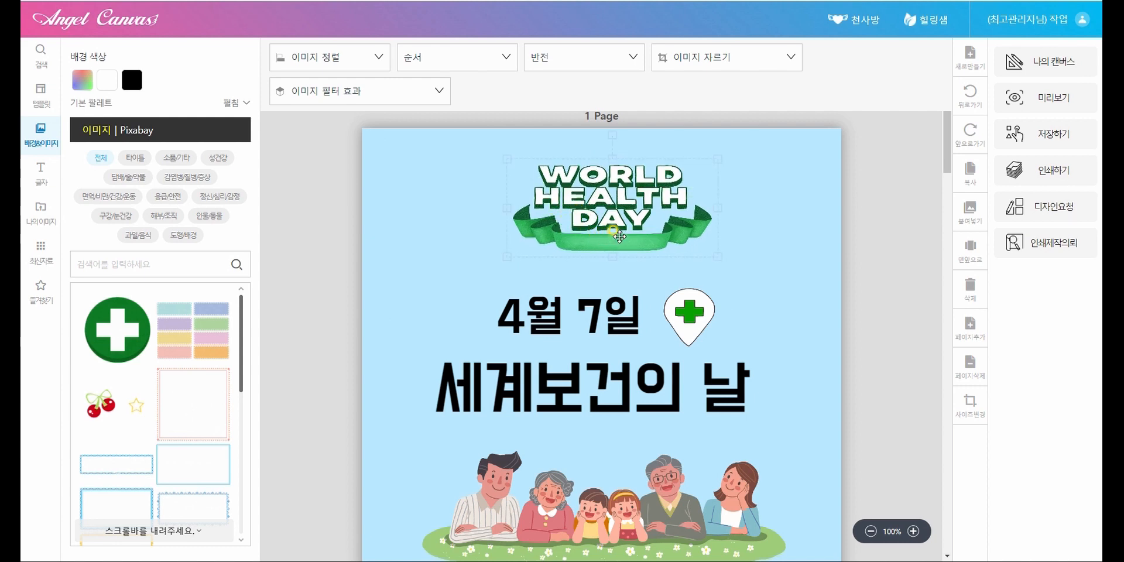
Step: Replace the WORLD HEALTH DAY image with the multicoloured 보건소식 title from the 타이틀 category, placed above the date
{"action": "left_click", "coordinate": [604, 219]}
{"action": "key", "text": "Delete"}
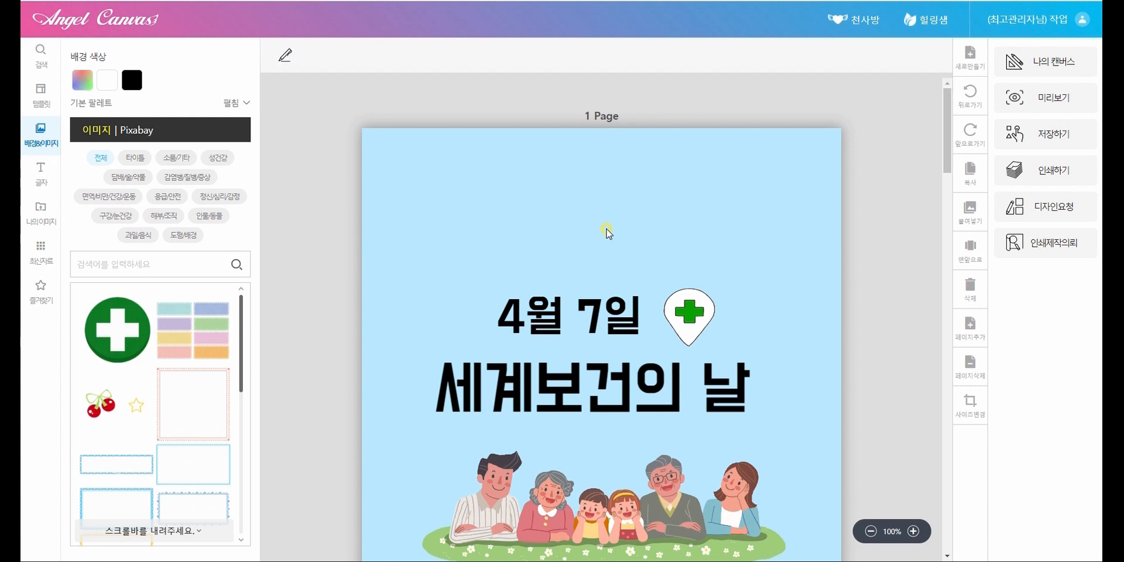
{"action": "left_click", "coordinate": [135, 158]}
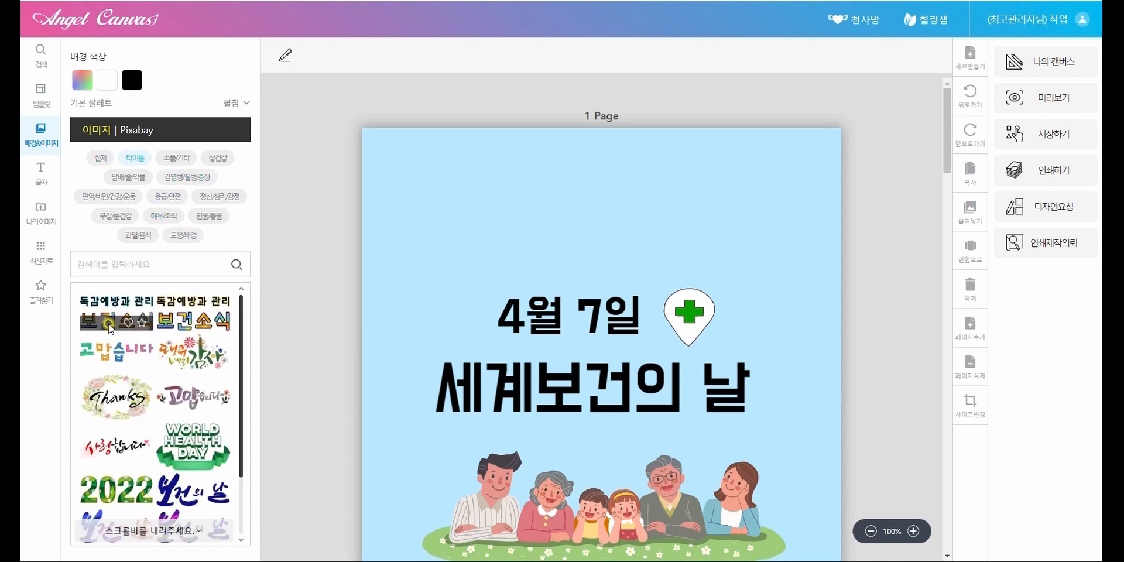
{"action": "left_click", "coordinate": [173, 328]}
{"action": "left_click_drag", "start_coordinate": [558, 298], "coordinate": [582, 205]}
{"action": "scroll", "coordinate": [201, 402], "scroll_direction": "down", "scroll_amount": 2}
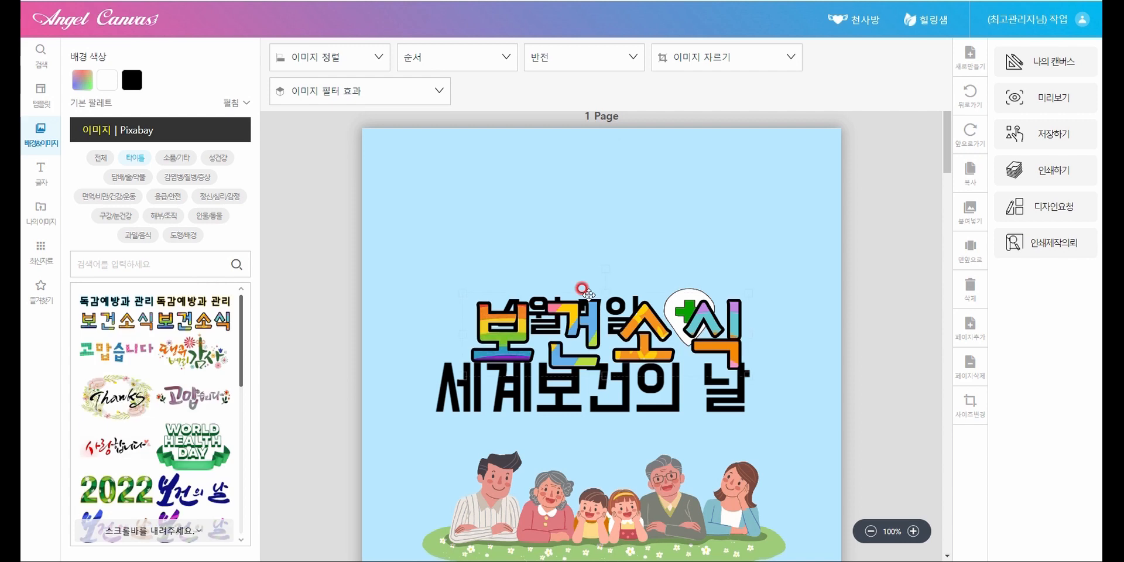
{"action": "left_click_drag", "start_coordinate": [588, 293], "coordinate": [587, 196]}
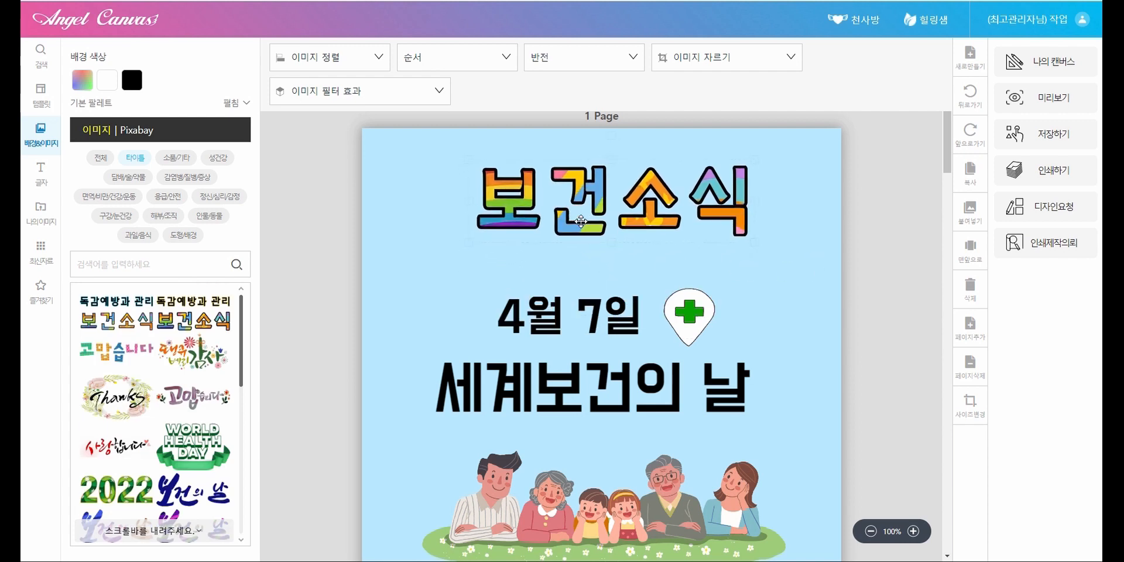
Step: Shrink the 세계보건의 날 text on page 1 by scaling its frame down
{"action": "left_click", "coordinate": [536, 390]}
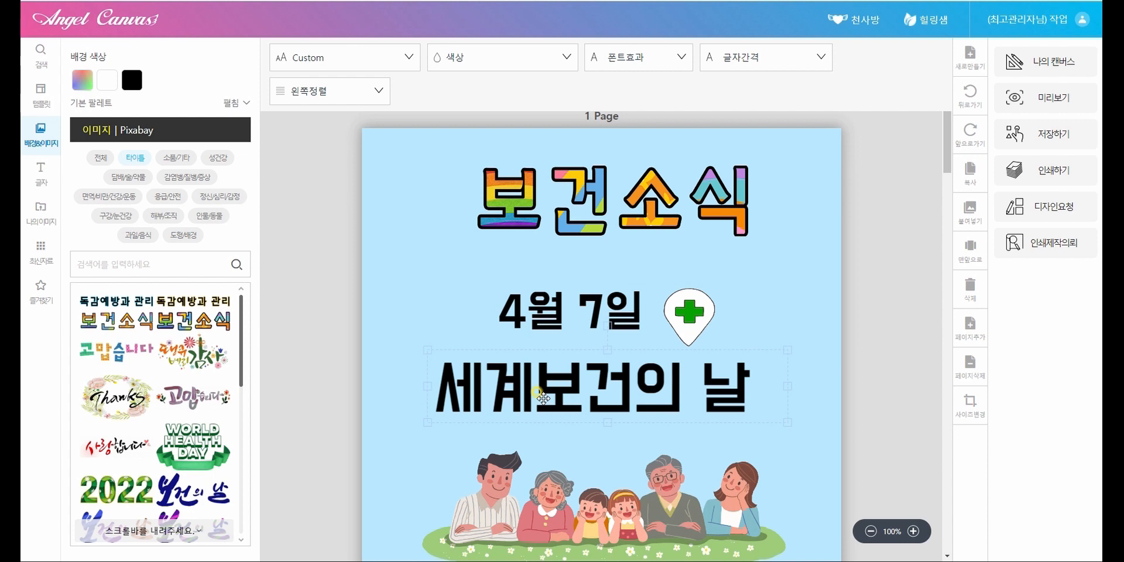
{"action": "left_click", "coordinate": [428, 357]}
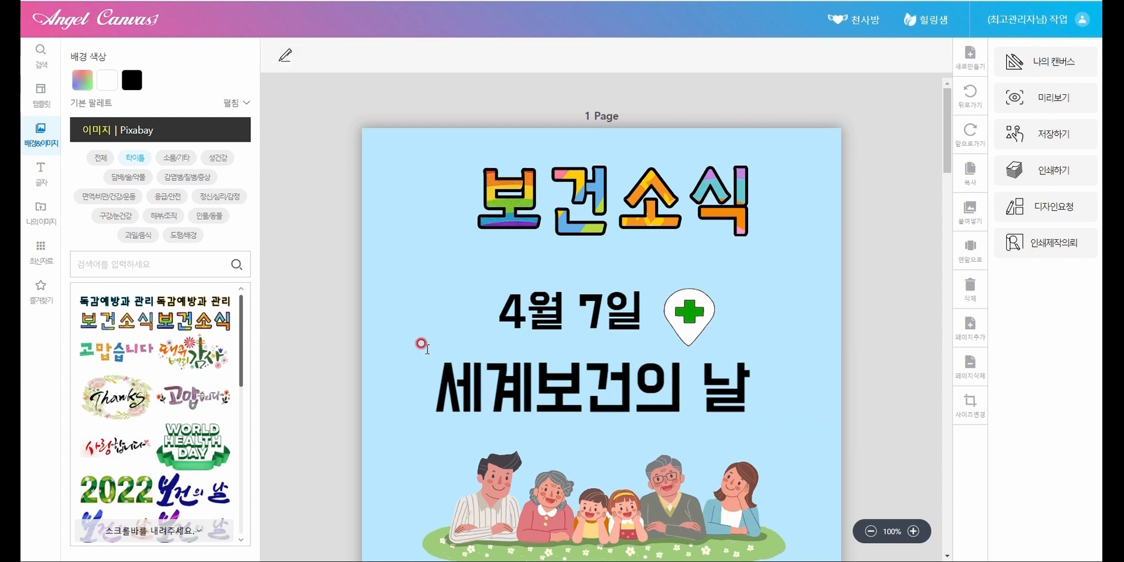
{"action": "left_click", "coordinate": [432, 351]}
{"action": "left_click_drag", "start_coordinate": [430, 351], "coordinate": [508, 385]}
{"action": "left_click_drag", "start_coordinate": [604, 401], "coordinate": [507, 390]}
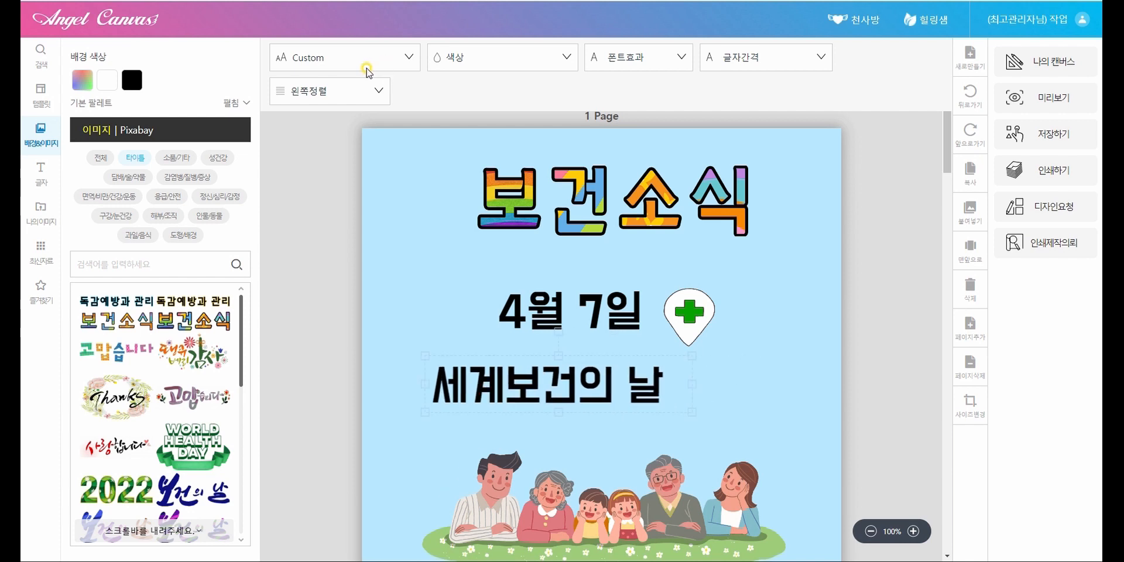
Step: Change the 세계보건의 날 text colour to dark blue #000682
{"action": "left_click", "coordinate": [501, 60]}
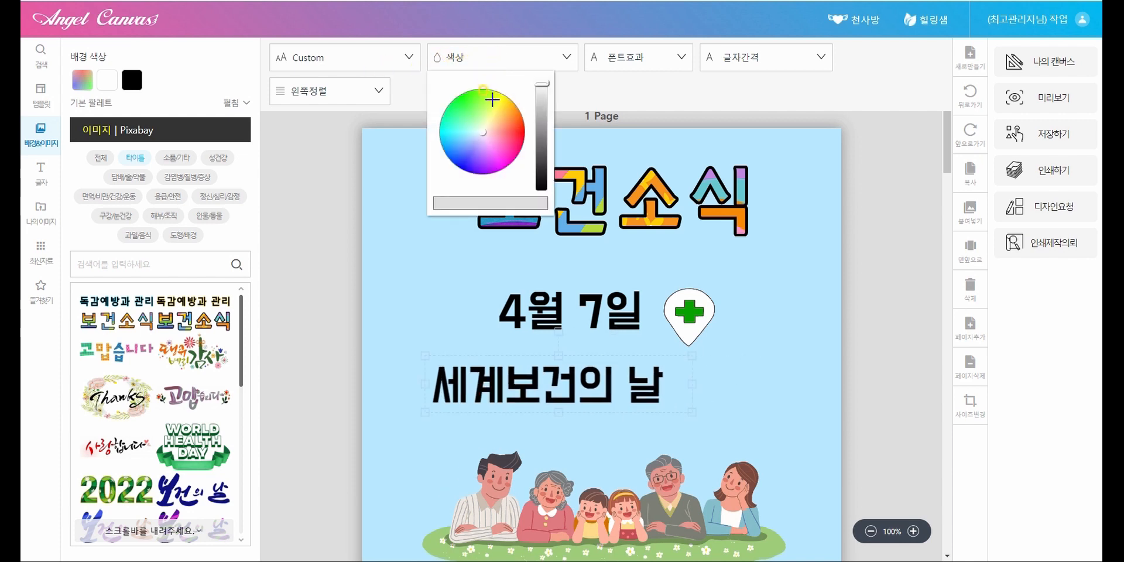
{"action": "left_click", "coordinate": [460, 167]}
{"action": "left_click_drag", "start_coordinate": [544, 149], "coordinate": [541, 133]}
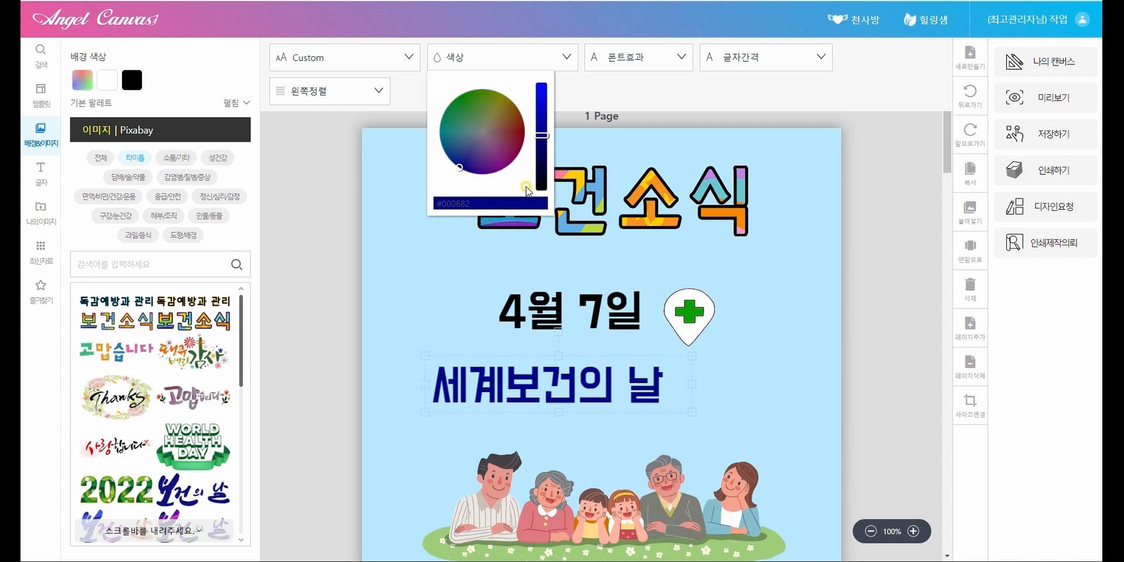
{"action": "left_click", "coordinate": [551, 373]}
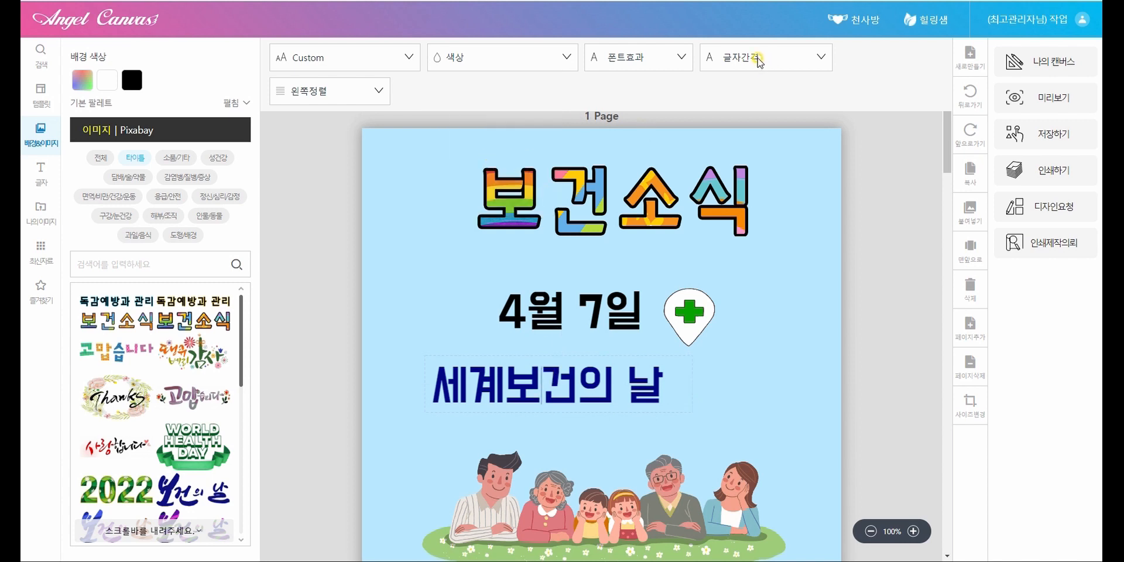
Step: Centre-align the 세계보건의 날 text (가운데정렬) and move it to the right beneath the date
{"action": "left_click", "coordinate": [464, 390]}
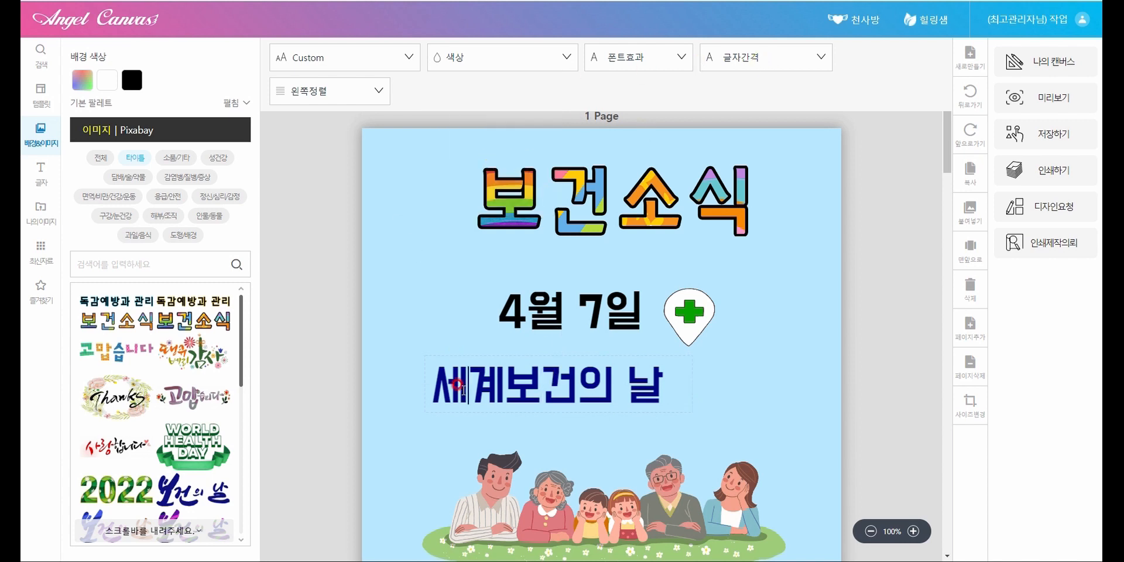
{"action": "left_click", "coordinate": [300, 89]}
{"action": "left_click", "coordinate": [305, 144]}
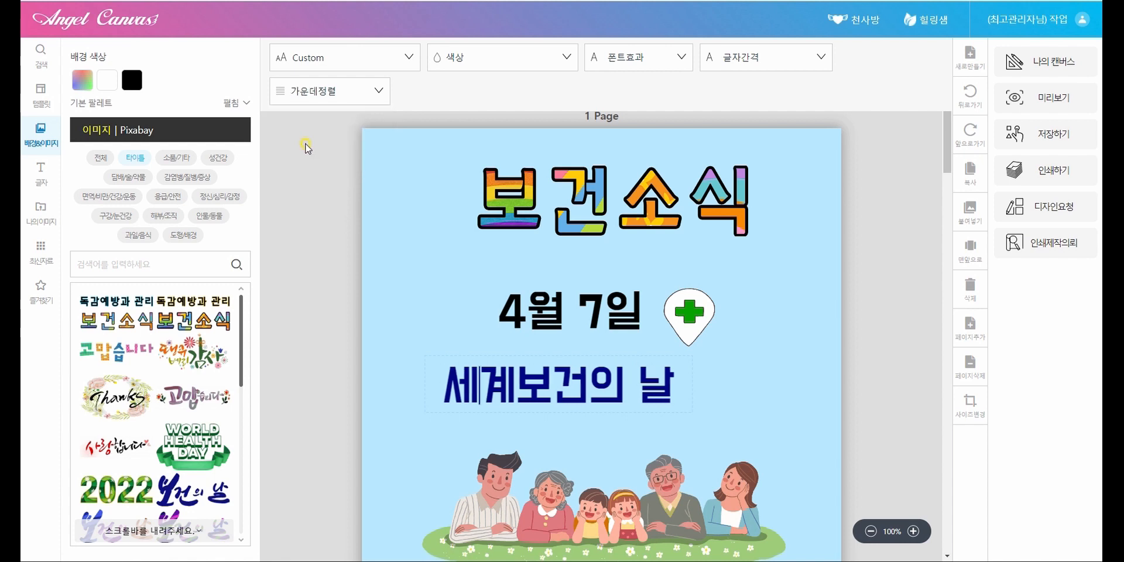
{"action": "left_click_drag", "start_coordinate": [566, 350], "coordinate": [624, 352]}
Step: Try a black background behind 세계보건의 날 and a white one behind 4월 7일, and indent the date with leading spaces
{"action": "left_click_drag", "start_coordinate": [105, 79], "coordinate": [524, 346]}
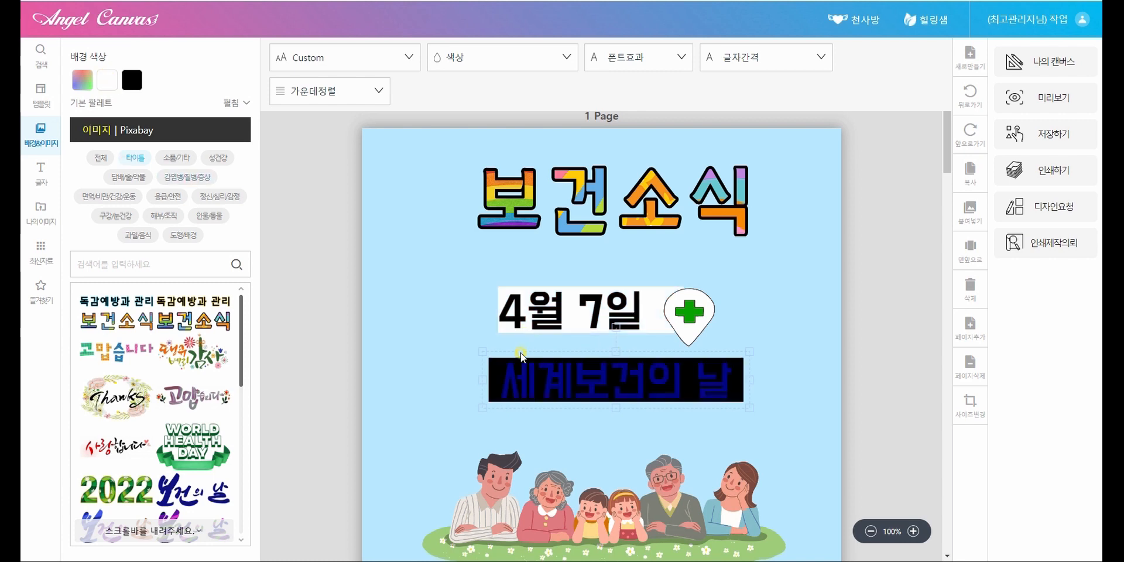
{"action": "left_click", "coordinate": [89, 93]}
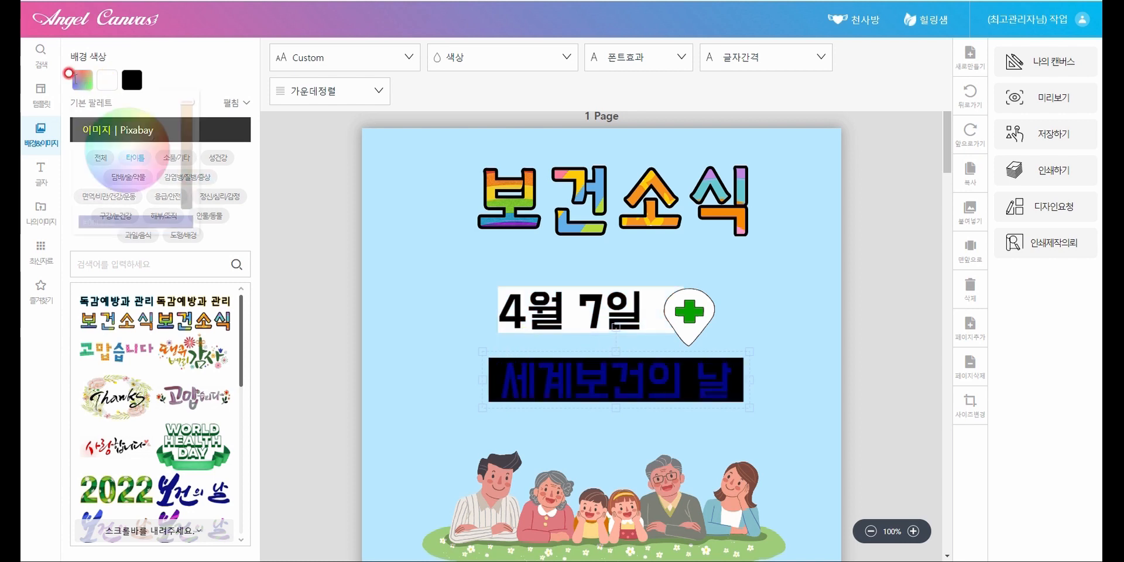
{"action": "left_click", "coordinate": [512, 316]}
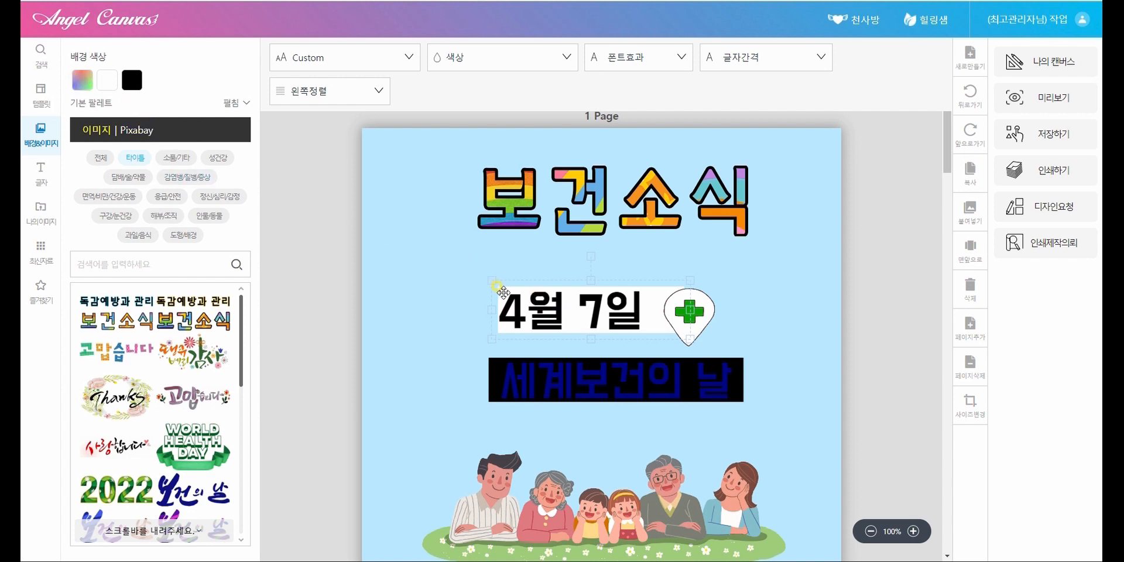
{"action": "left_click", "coordinate": [495, 311]}
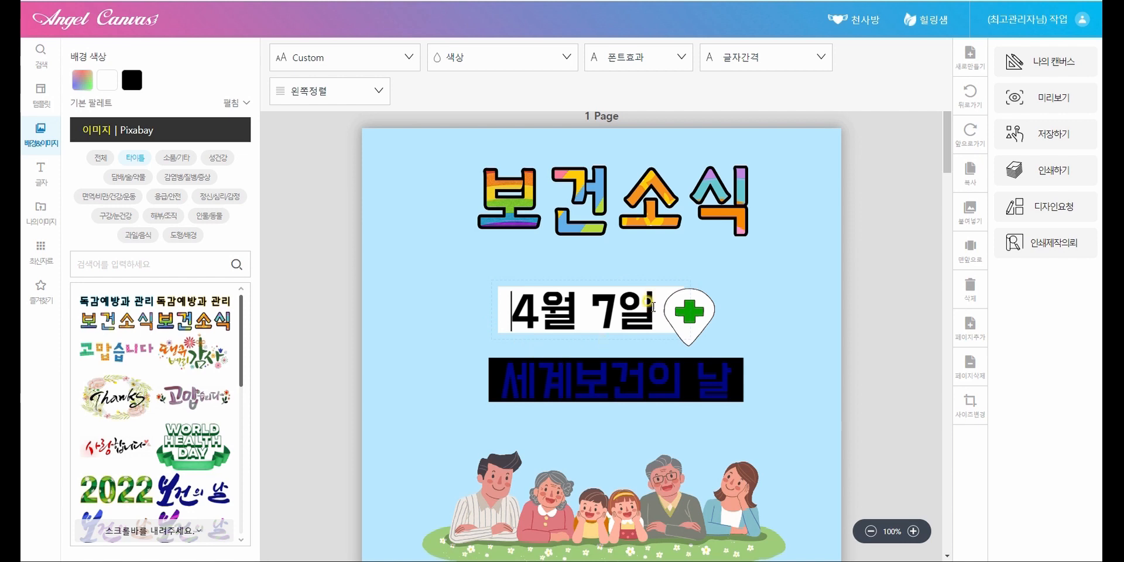
{"action": "left_click", "coordinate": [596, 284]}
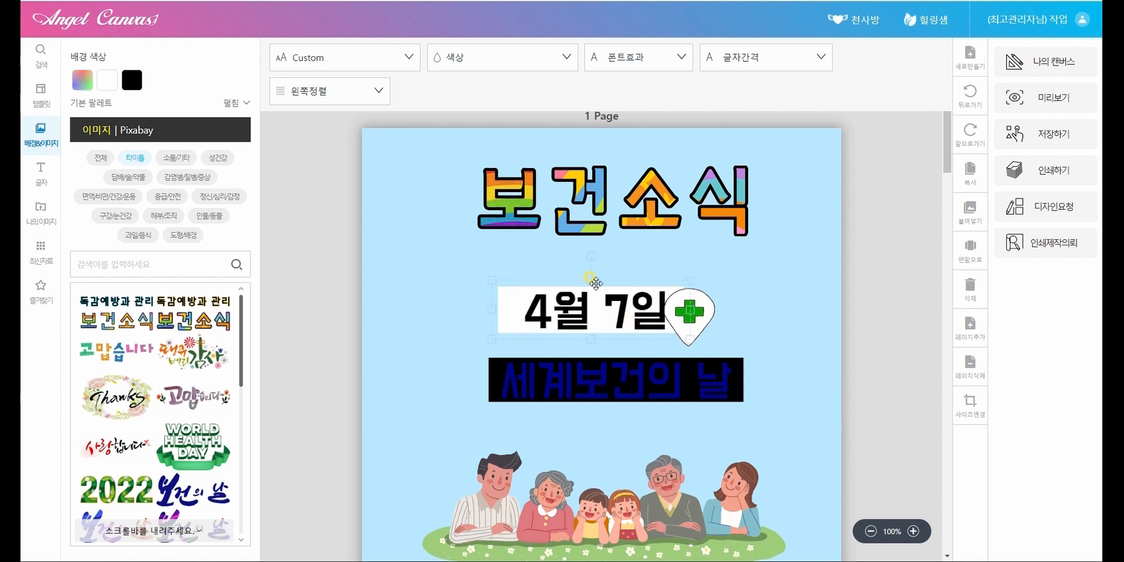
Step: Try repositioning the date text, the green-cross pin and the 보건소식 title
{"action": "mouse_move", "coordinate": [595, 281]}
{"action": "left_mouse_down"}
{"action": "mouse_move", "coordinate": [586, 253]}
{"action": "mouse_move", "coordinate": [590, 278]}
{"action": "mouse_move", "coordinate": [600, 247]}
{"action": "mouse_move", "coordinate": [599, 275]}
{"action": "left_mouse_up"}
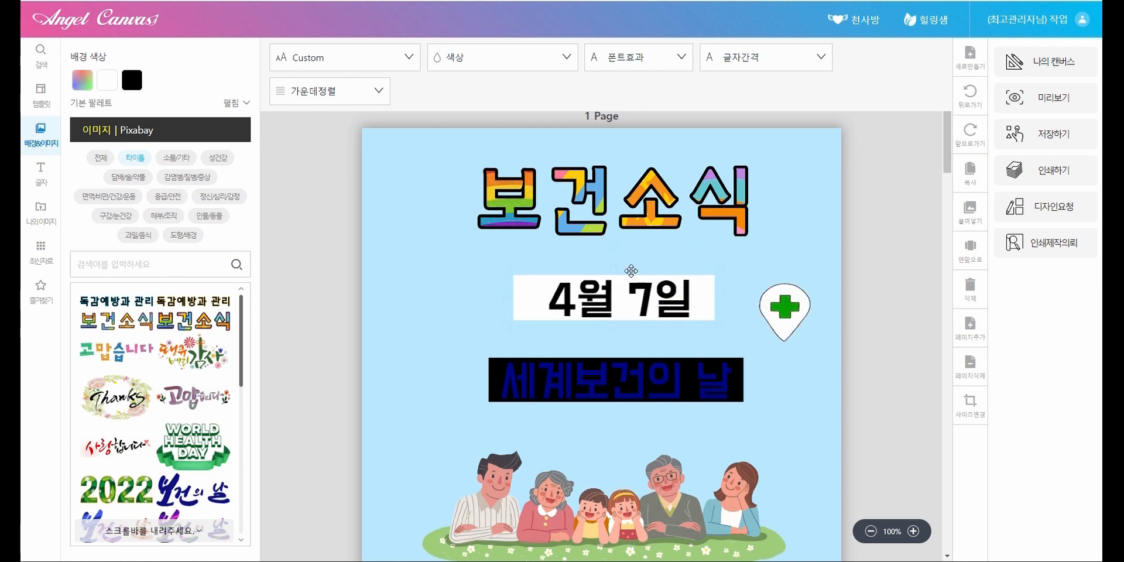
{"action": "left_click", "coordinate": [622, 303]}
{"action": "left_click_drag", "start_coordinate": [541, 216], "coordinate": [558, 220]}
Step: Try a white background behind the 세계보건의 날 text
{"action": "left_click", "coordinate": [544, 384]}
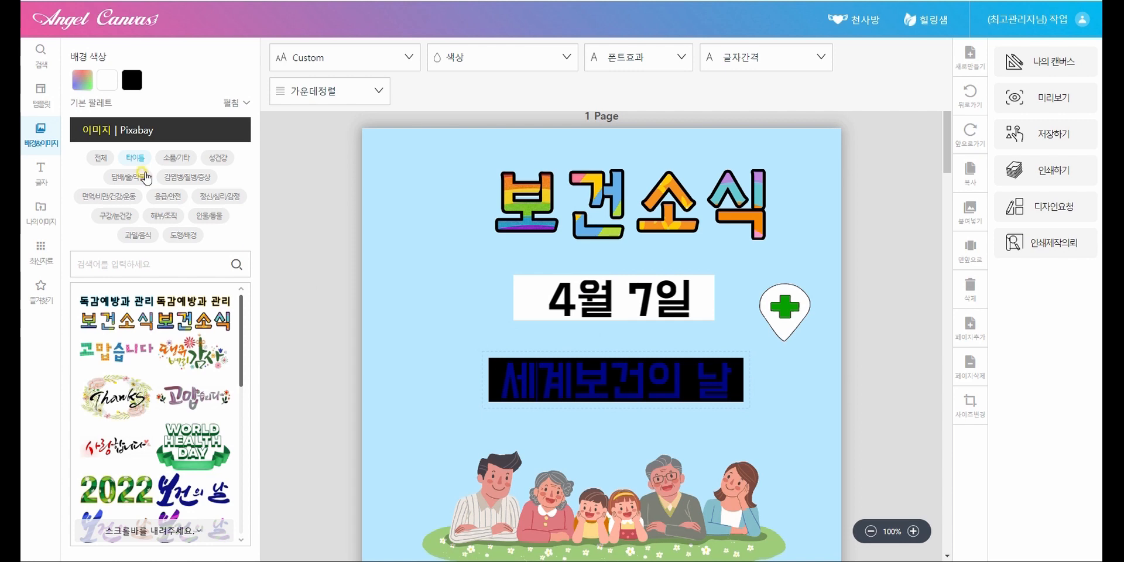
{"action": "left_click", "coordinate": [106, 88]}
{"action": "left_click", "coordinate": [520, 385]}
{"action": "left_click", "coordinate": [498, 383]}
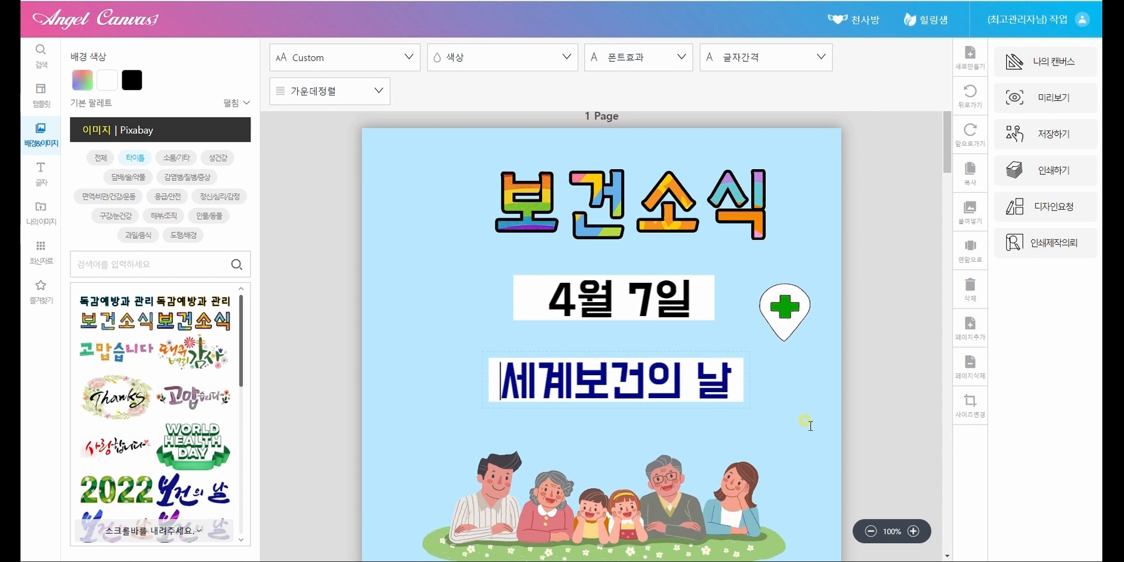
Step: Undo the text background, indentation and repositioning changes on page 1
{"action": "left_click", "coordinate": [771, 413]}
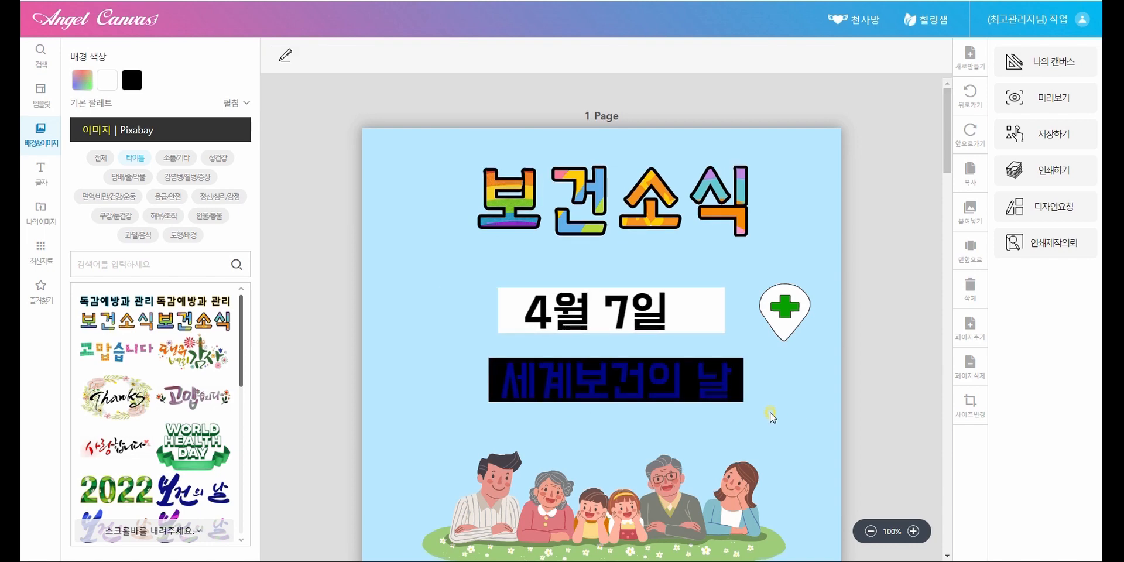
{"action": "key", "text": "ctrl+z"}
{"action": "key", "text": "ctrl+z"}
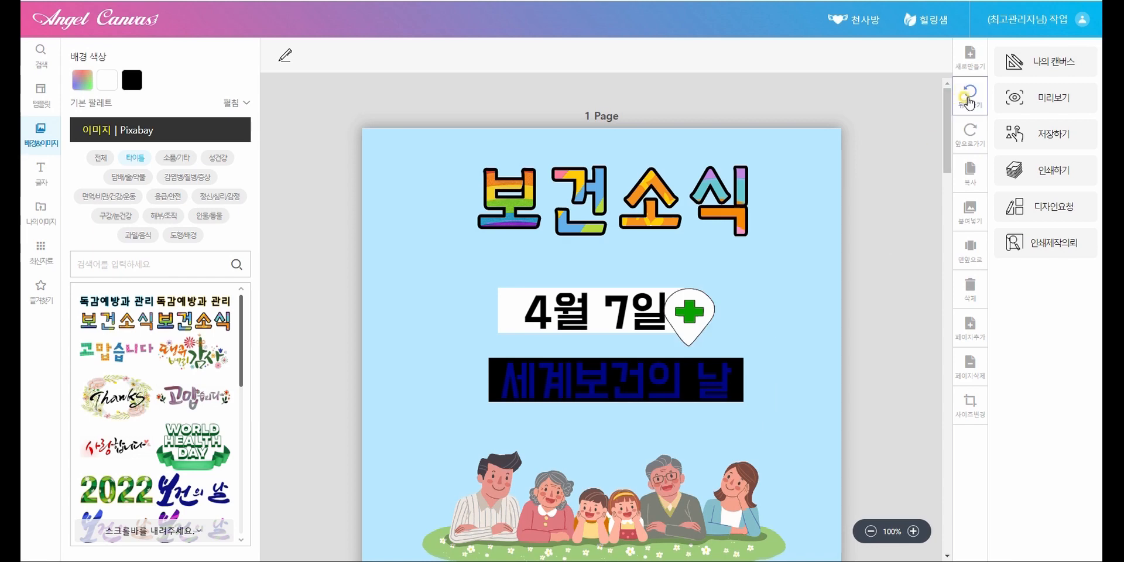
{"action": "left_click", "coordinate": [969, 103]}
{"action": "left_click", "coordinate": [969, 102]}
{"action": "left_click", "coordinate": [969, 102]}
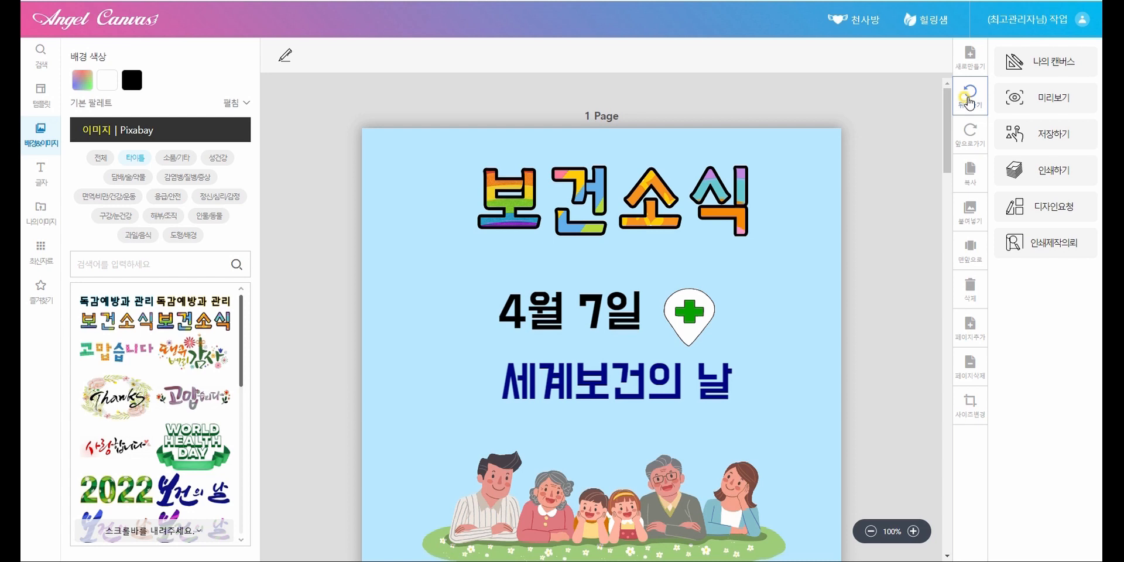
Step: Move the 세계보건의 날 and 4월 7일 texts slightly upward and delete the green-cross pin beside the date
{"action": "left_click", "coordinate": [571, 389]}
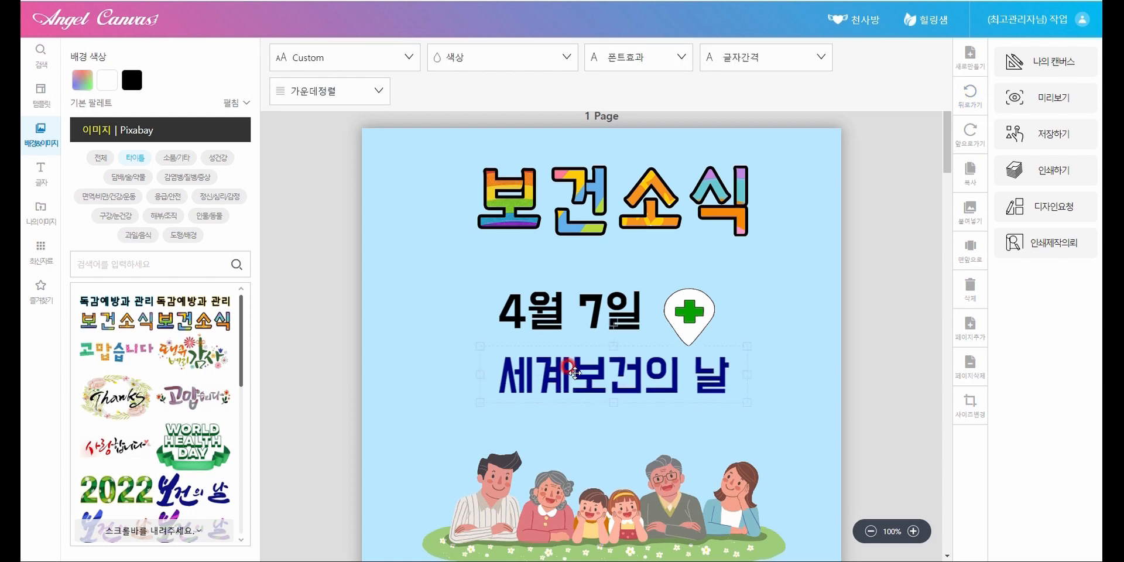
{"action": "left_click_drag", "start_coordinate": [534, 316], "coordinate": [548, 299]}
{"action": "left_click_drag", "start_coordinate": [698, 320], "coordinate": [735, 303]}
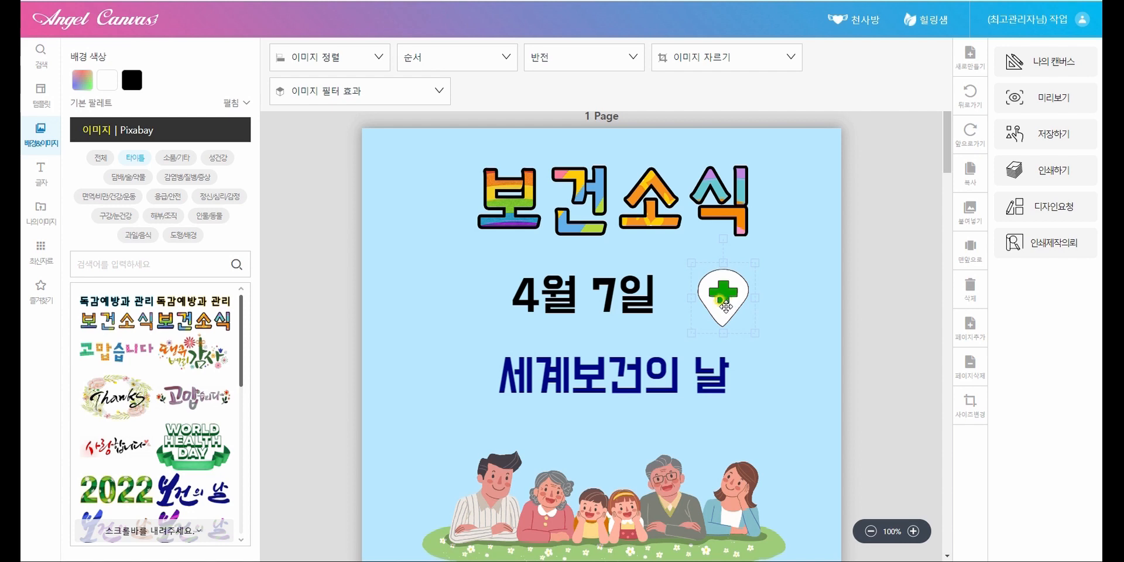
{"action": "left_click", "coordinate": [971, 287]}
Step: Search all categories of the site's images for 적십자
{"action": "left_click", "coordinate": [101, 157]}
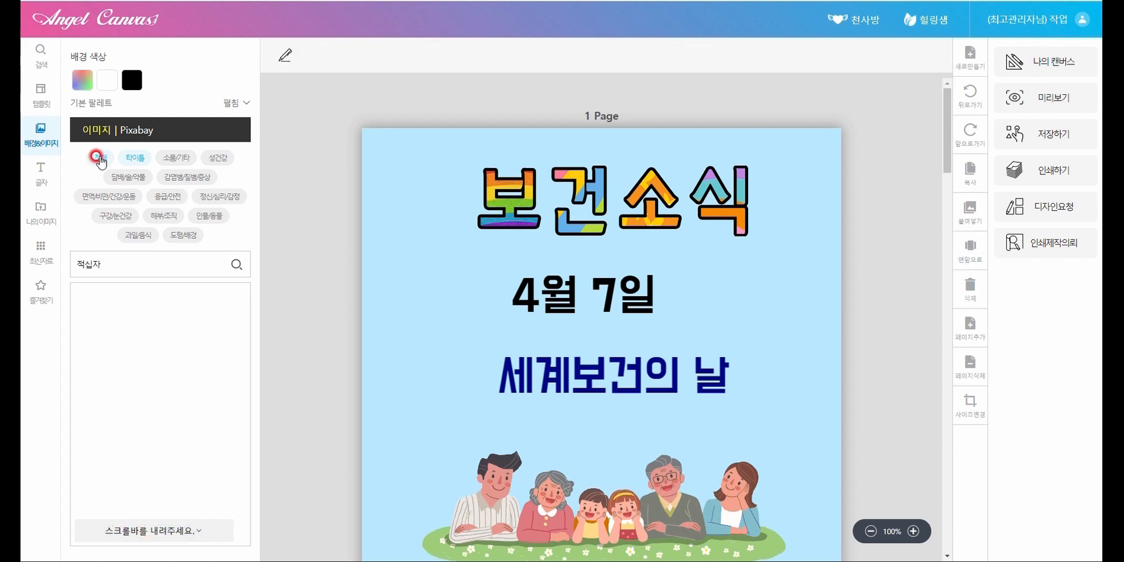
{"action": "left_click", "coordinate": [110, 267]}
{"action": "type", "text": "젝"}
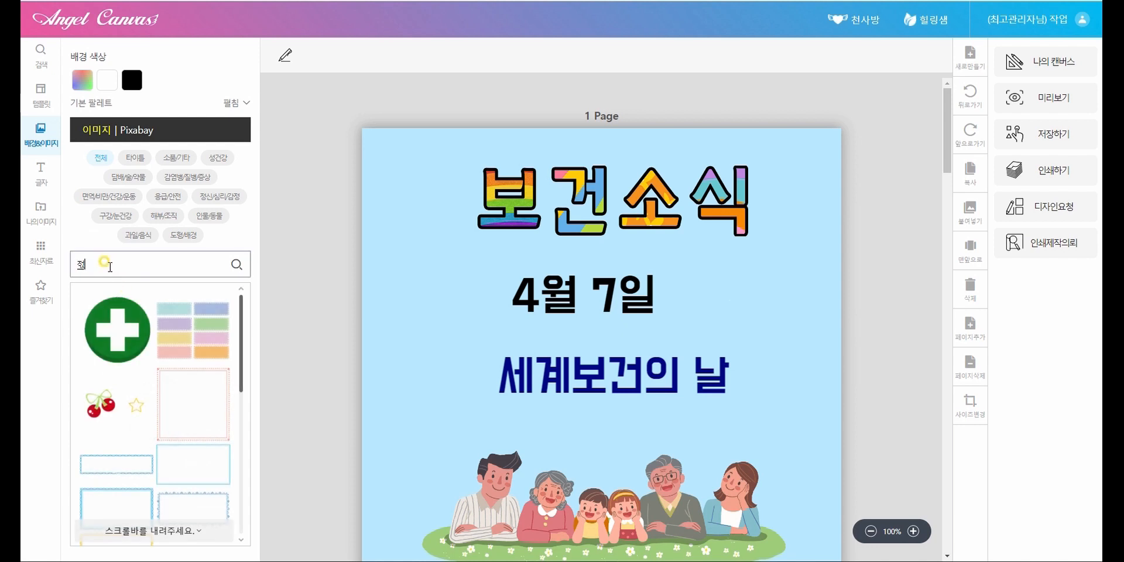
{"action": "key", "text": "Return"}
{"action": "mouse_move", "coordinate": [215, 312]}
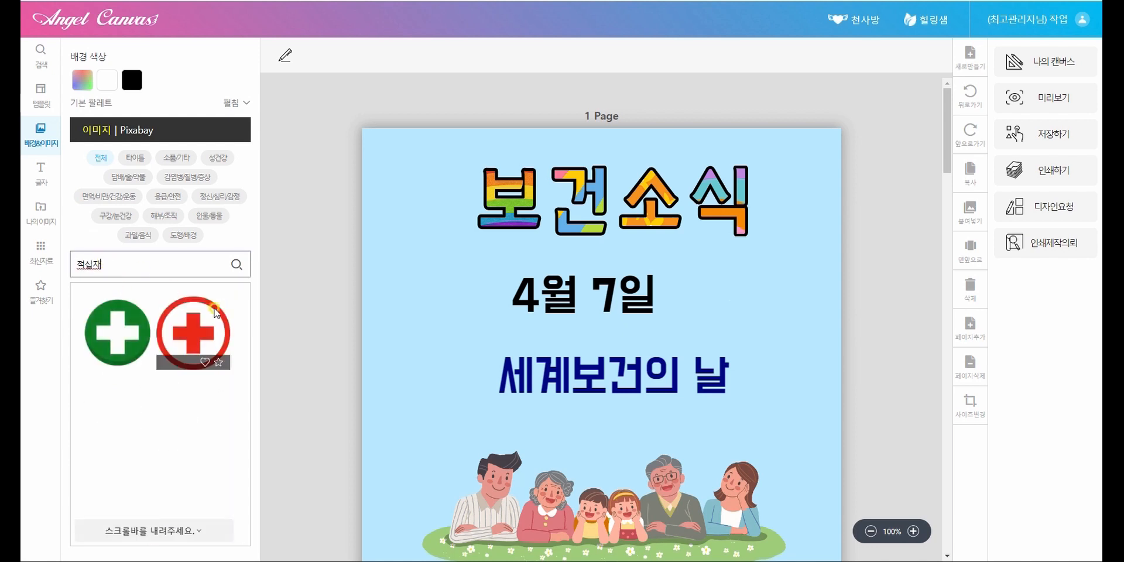
Step: Try the circled red cross image on page 1, shrunk and placed beside the 4월 7일 date
{"action": "left_click", "coordinate": [201, 336]}
{"action": "left_click_drag", "start_coordinate": [607, 359], "coordinate": [750, 311]}
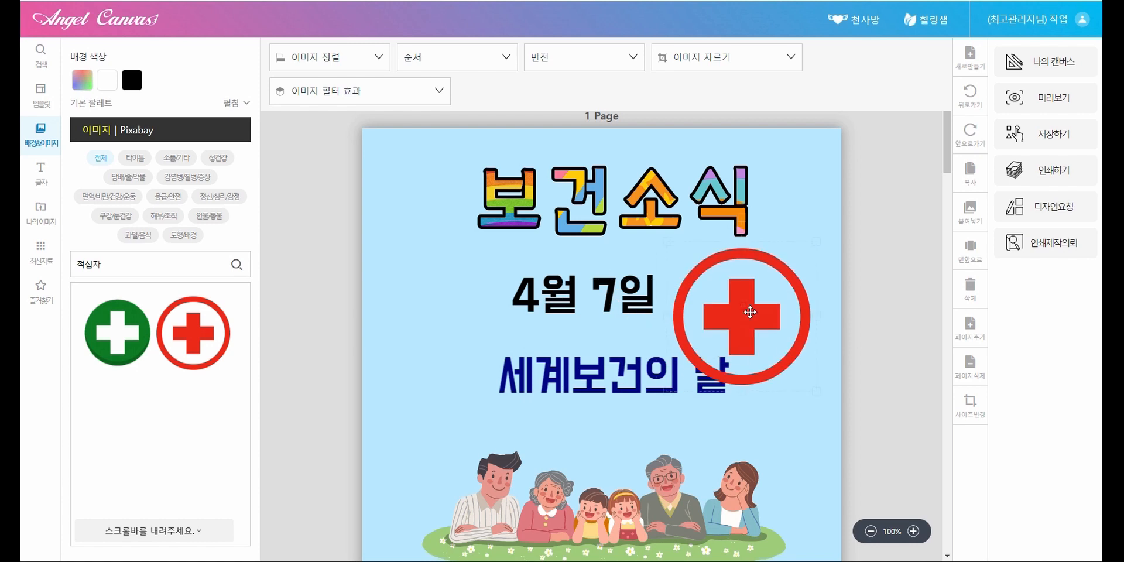
{"action": "left_click_drag", "start_coordinate": [664, 237], "coordinate": [749, 321]}
{"action": "left_click_drag", "start_coordinate": [787, 362], "coordinate": [718, 296]}
Step: Insert the green circle with the white cross, delete the red cross, and place the green one beside the date at a reduced size
{"action": "left_click", "coordinate": [117, 328]}
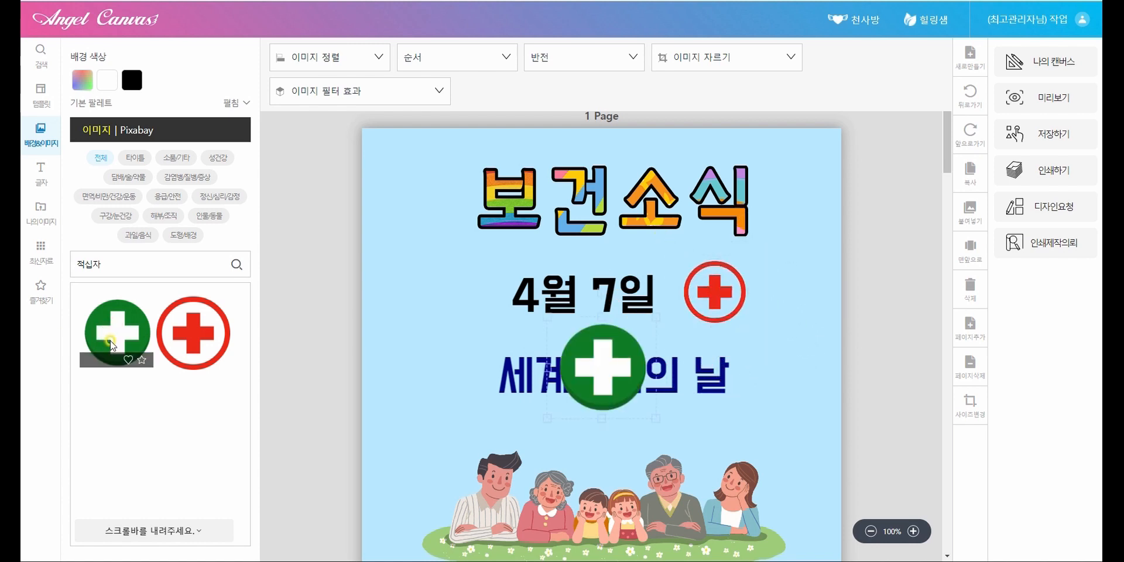
{"action": "left_click_drag", "start_coordinate": [604, 367], "coordinate": [722, 289]}
{"action": "left_click", "coordinate": [724, 301]}
{"action": "key", "text": "Delete"}
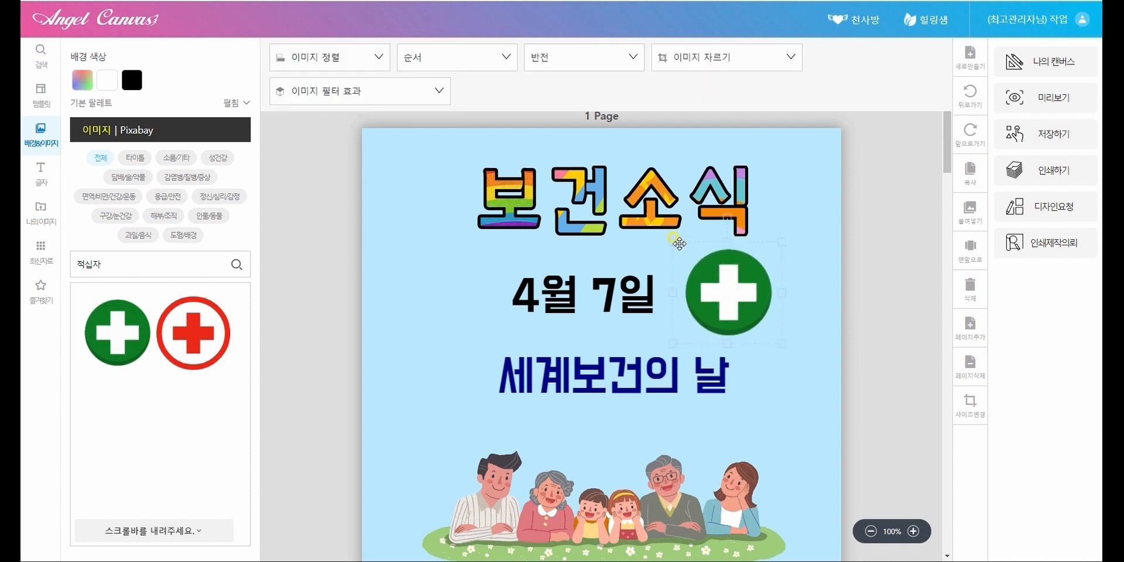
{"action": "left_click_drag", "start_coordinate": [674, 239], "coordinate": [703, 270]}
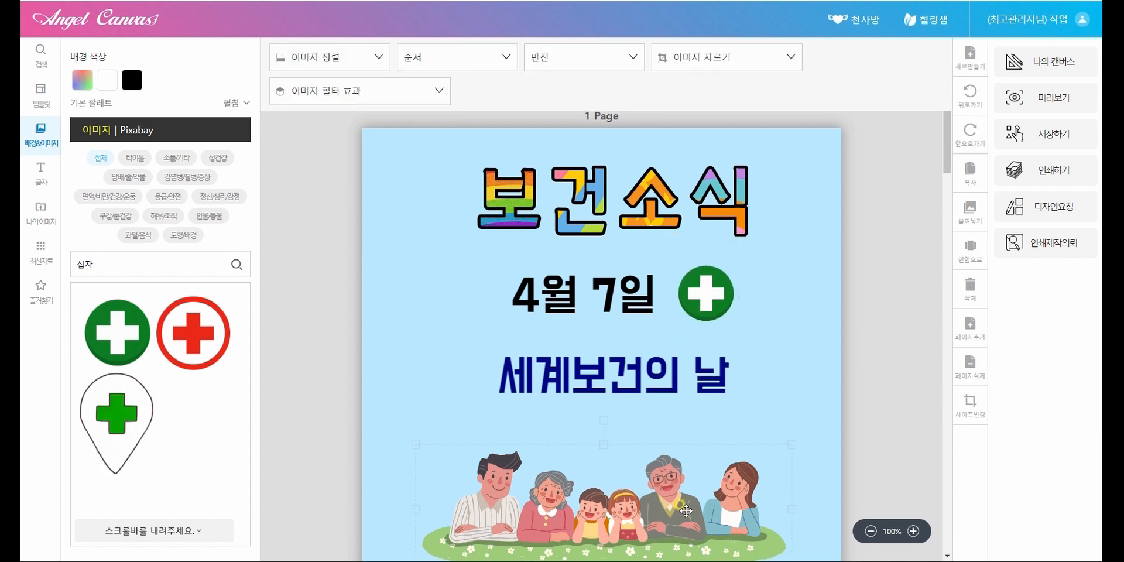
Step: Delete the family illustration from page 1
{"action": "key", "text": "Delete"}
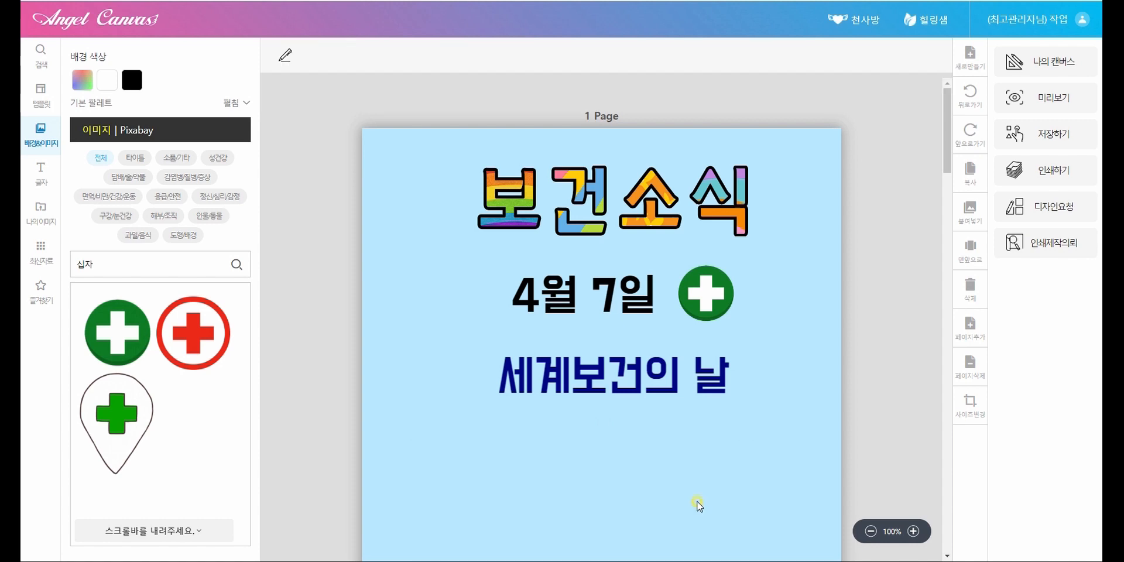
Step: Search the site's images for 가족, try the family-on-grass illustration on page 1, and browse the other family illustrations
{"action": "double_click", "coordinate": [85, 264]}
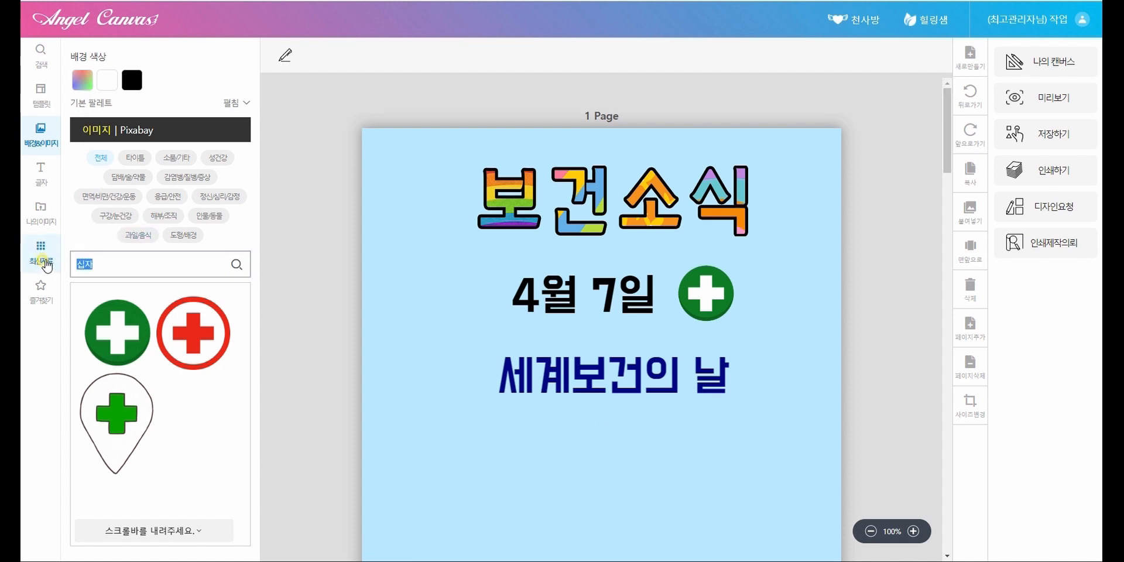
{"action": "key", "text": "Return"}
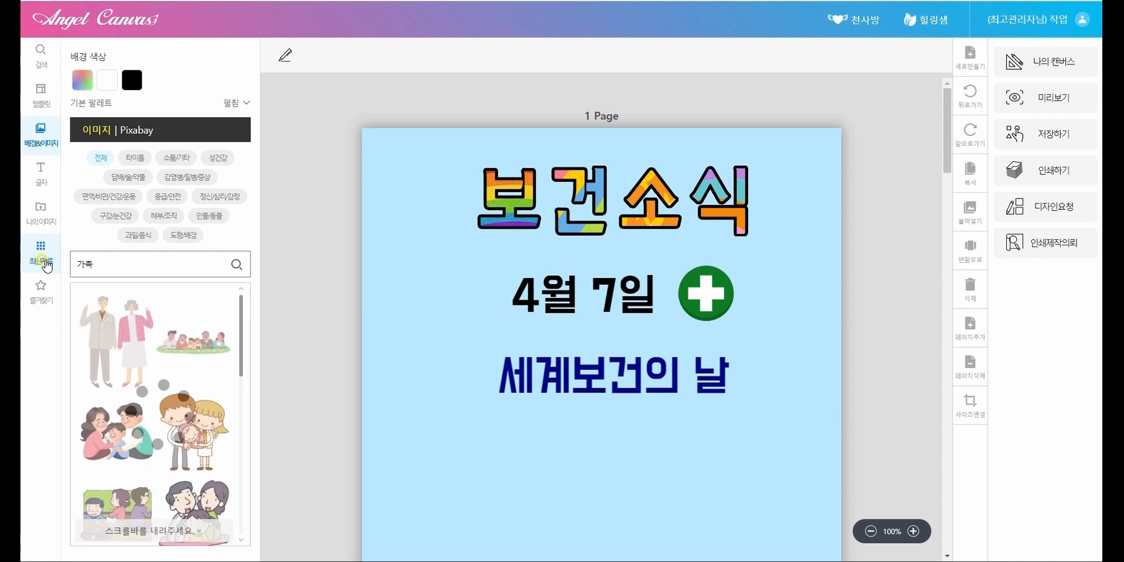
{"action": "left_click", "coordinate": [203, 346]}
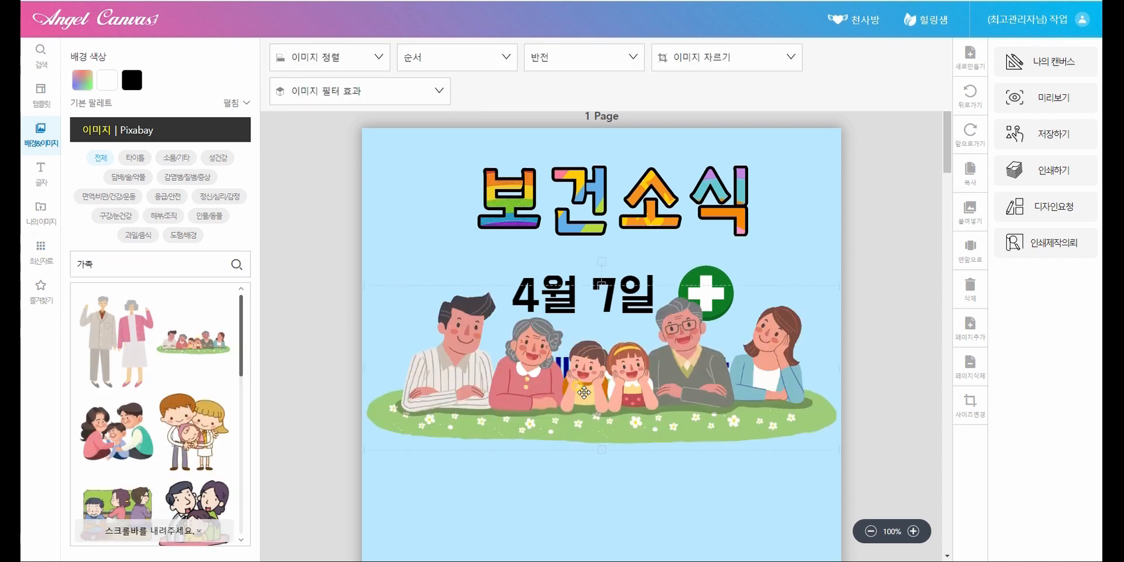
{"action": "key", "text": "Delete"}
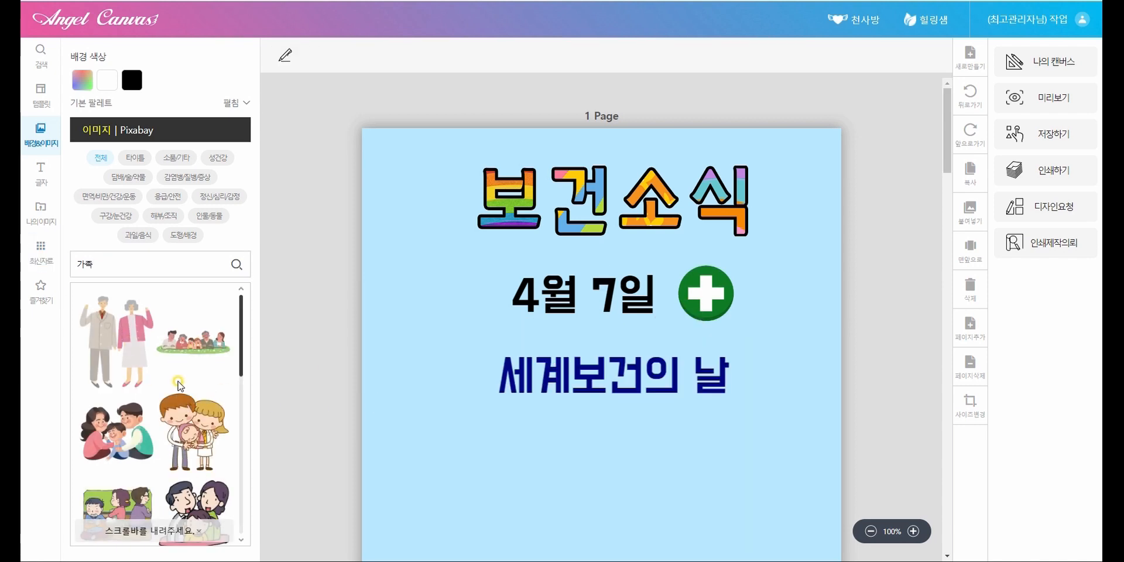
{"action": "scroll", "coordinate": [175, 381], "scroll_direction": "down", "scroll_amount": 5}
{"action": "scroll", "coordinate": [179, 385], "scroll_direction": "down", "scroll_amount": 5}
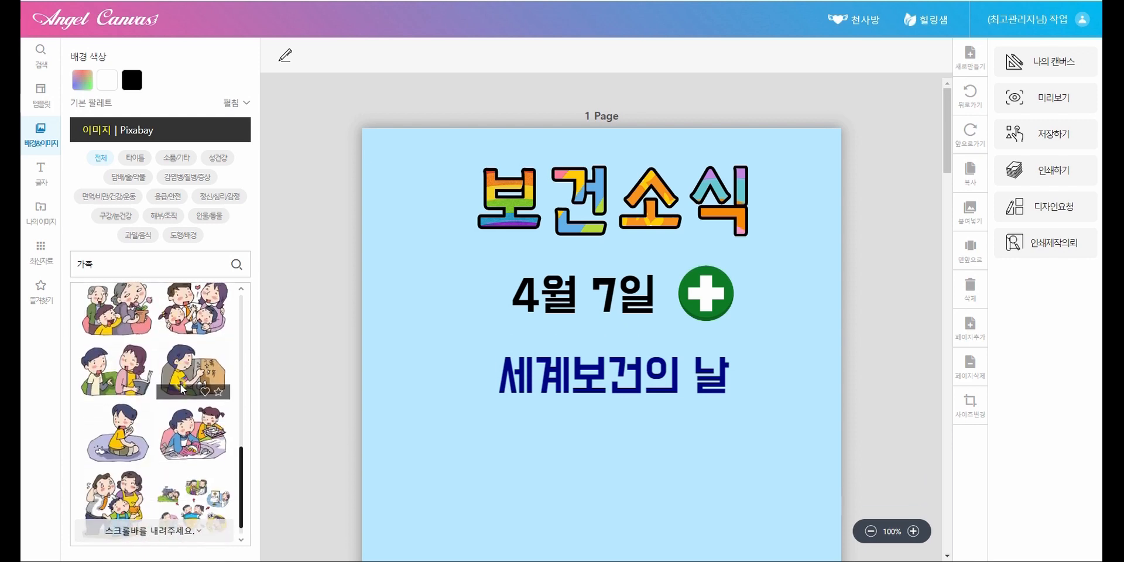
{"action": "mouse_move", "coordinate": [204, 469]}
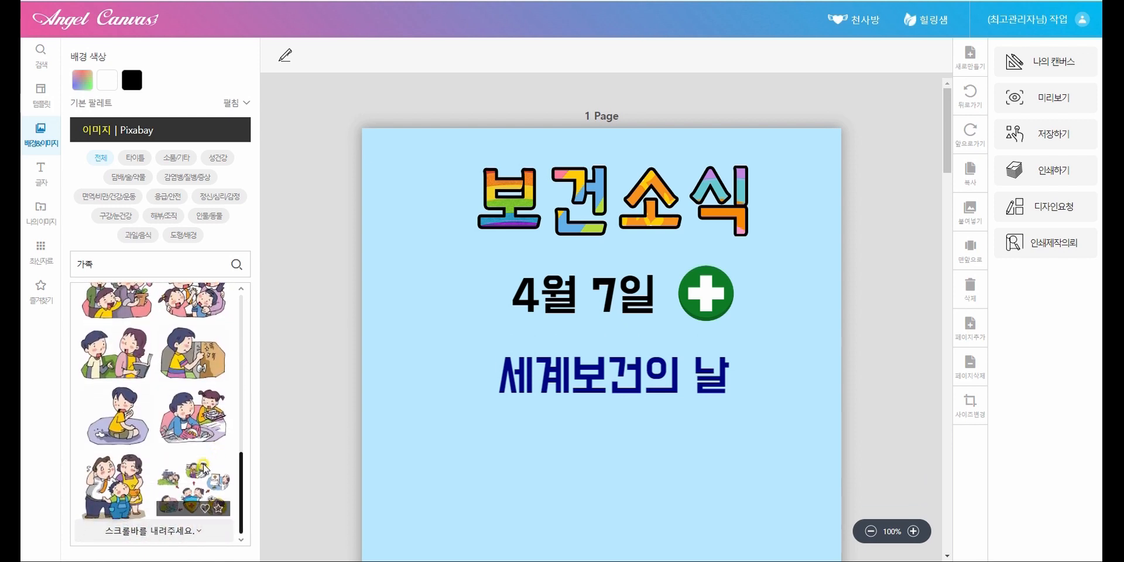
{"action": "scroll", "coordinate": [106, 404], "scroll_direction": "up", "scroll_amount": 5}
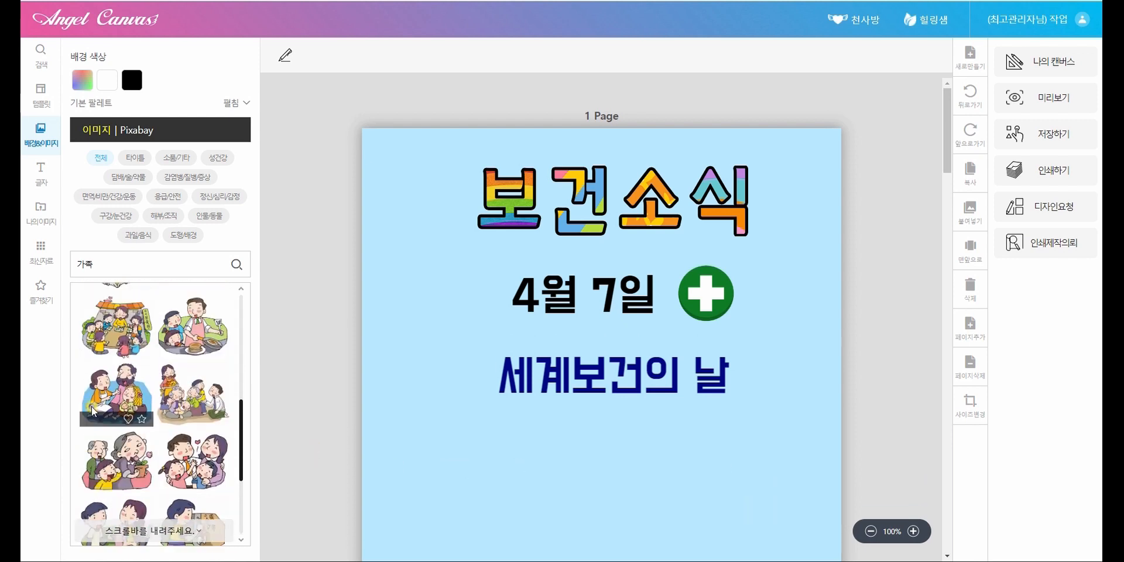
Step: Search the Pixabay images for 행복한 가족 and look through the results for a suitable photo
{"action": "left_click", "coordinate": [130, 131]}
{"action": "left_click", "coordinate": [107, 208]}
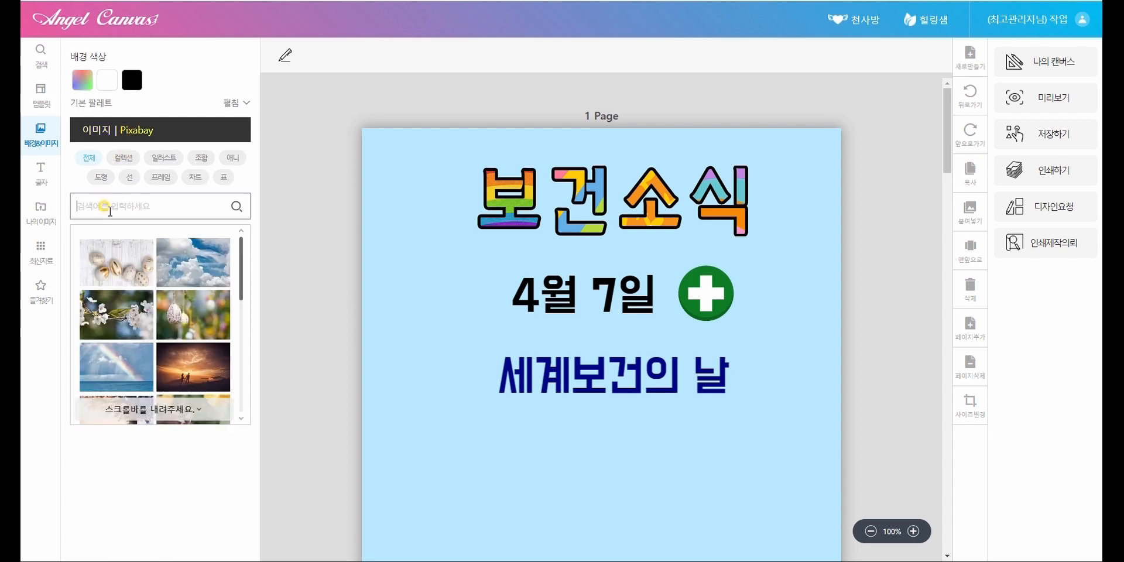
{"action": "type", "text": "헬"}
{"action": "key", "text": "Return"}
{"action": "scroll", "coordinate": [226, 335], "scroll_direction": "down", "scroll_amount": 5}
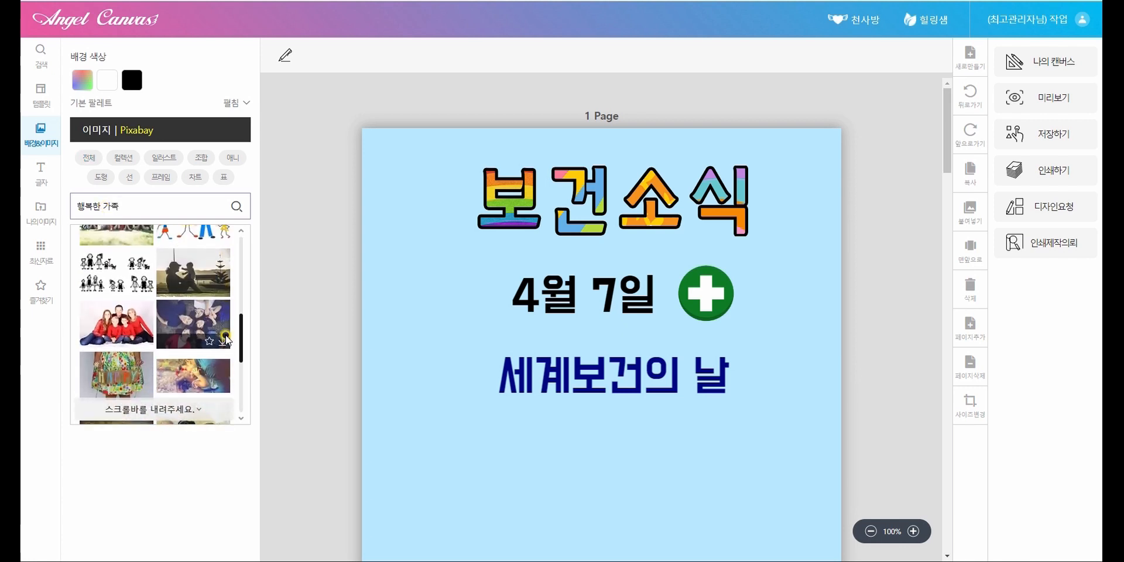
{"action": "scroll", "coordinate": [225, 343], "scroll_direction": "down", "scroll_amount": 5}
{"action": "scroll", "coordinate": [120, 292], "scroll_direction": "up", "scroll_amount": 4}
{"action": "scroll", "coordinate": [132, 351], "scroll_direction": "down", "scroll_amount": 3}
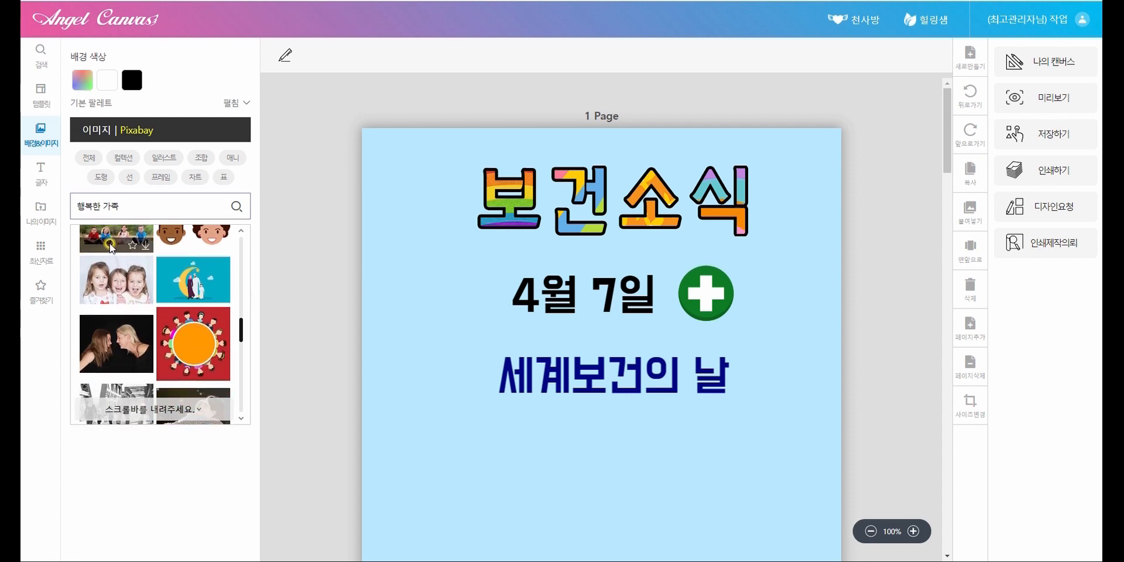
{"action": "left_click", "coordinate": [242, 335]}
{"action": "left_click_drag", "start_coordinate": [242, 336], "coordinate": [242, 322]}
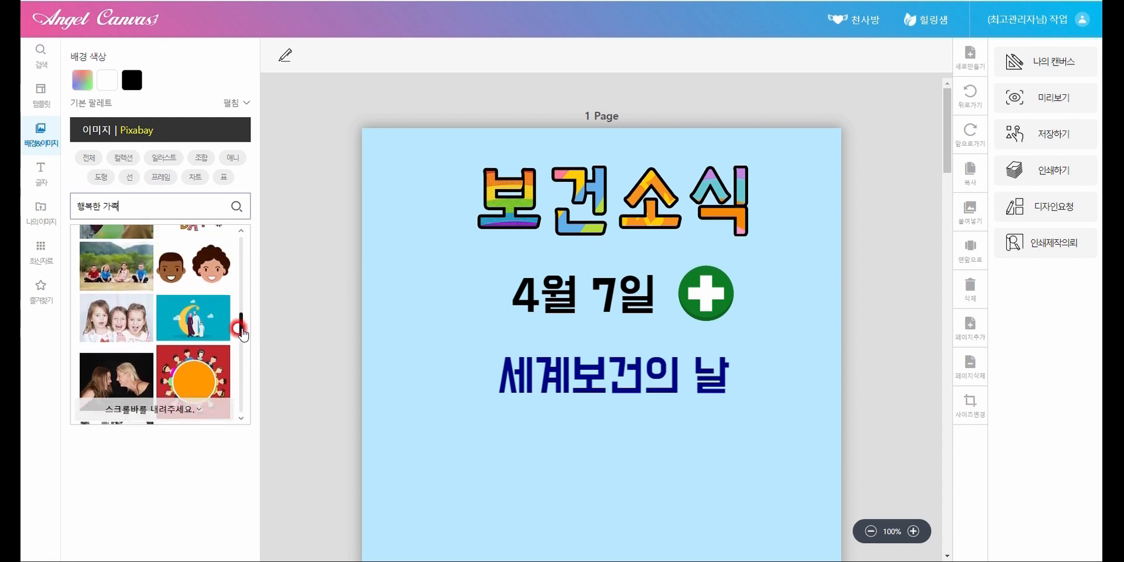
Step: Insert the photo of four children sitting on the grass and place it over the lower half of page 1
{"action": "left_click", "coordinate": [123, 276]}
{"action": "left_click_drag", "start_coordinate": [574, 394], "coordinate": [612, 406]}
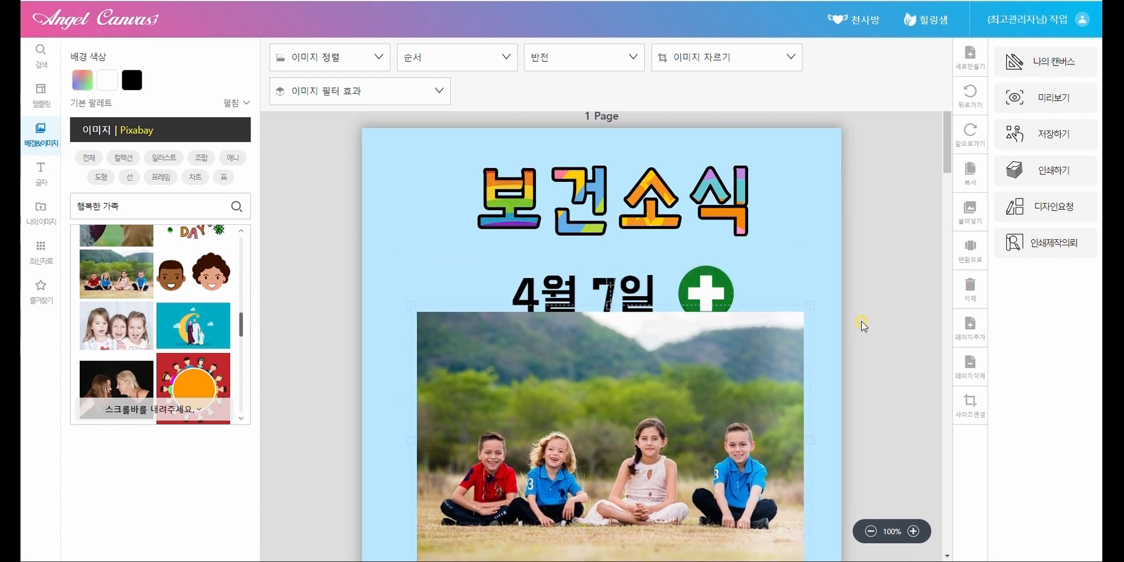
{"action": "left_click_drag", "start_coordinate": [948, 169], "coordinate": [949, 155]}
{"action": "left_click", "coordinate": [871, 532]}
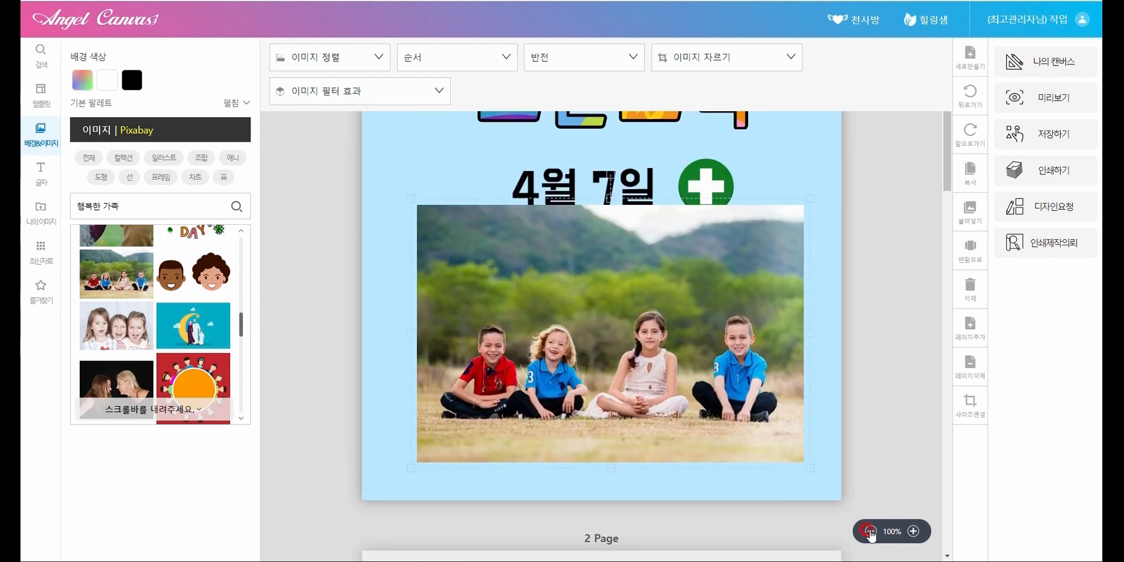
{"action": "mouse_move", "coordinate": [670, 267]}
{"action": "left_mouse_down"}
{"action": "mouse_move", "coordinate": [667, 288]}
{"action": "mouse_move", "coordinate": [666, 274]}
{"action": "left_mouse_up"}
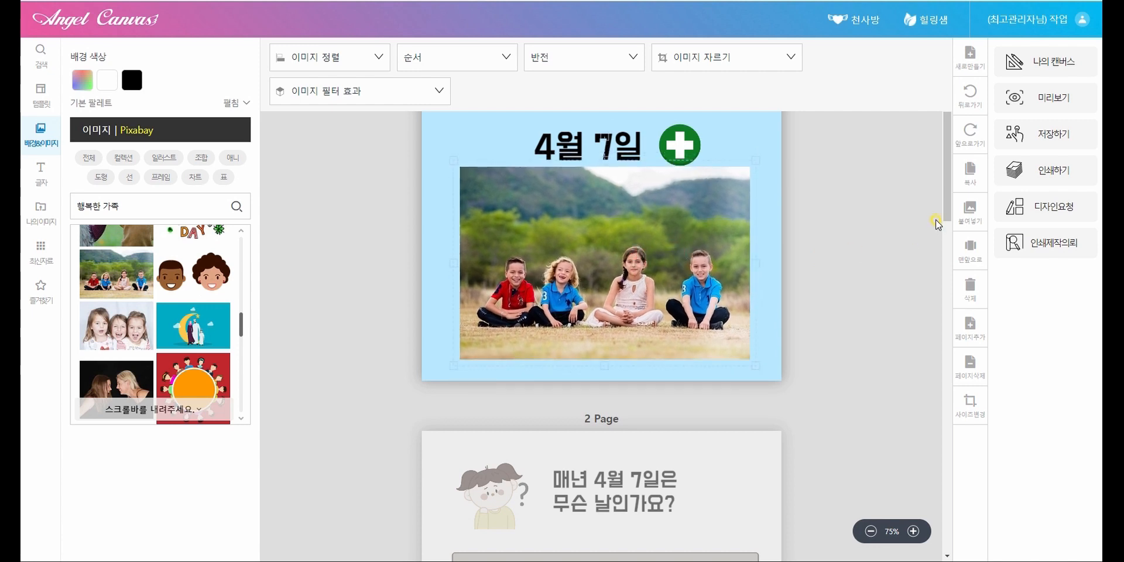
{"action": "left_click_drag", "start_coordinate": [943, 211], "coordinate": [946, 182]}
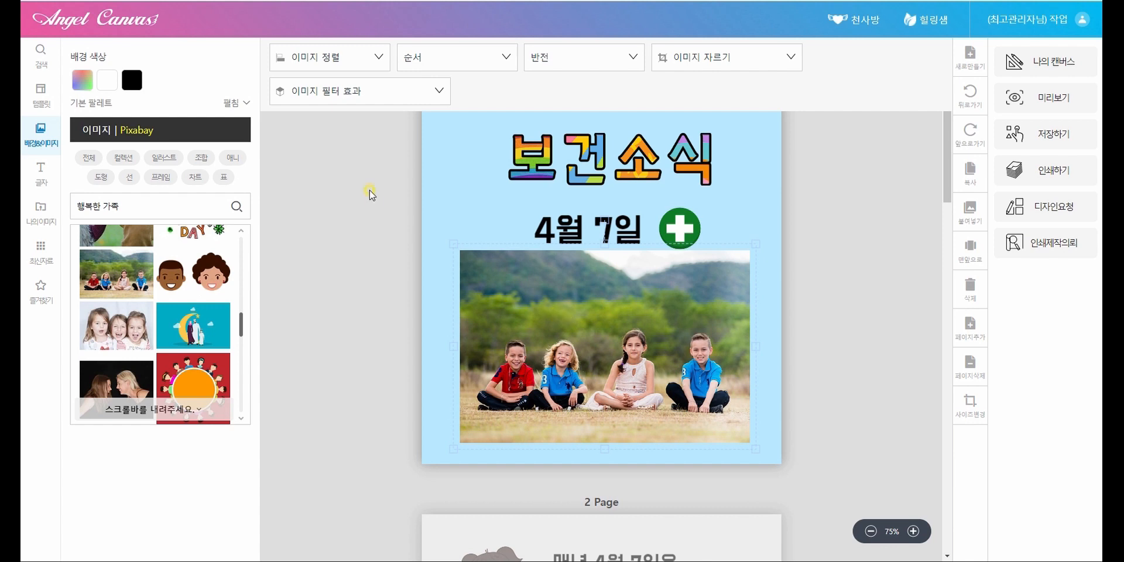
Step: Crop the photo to a horizontal strip around the four children and settle it below the 세계보건의 날 heading
{"action": "left_click", "coordinate": [688, 60]}
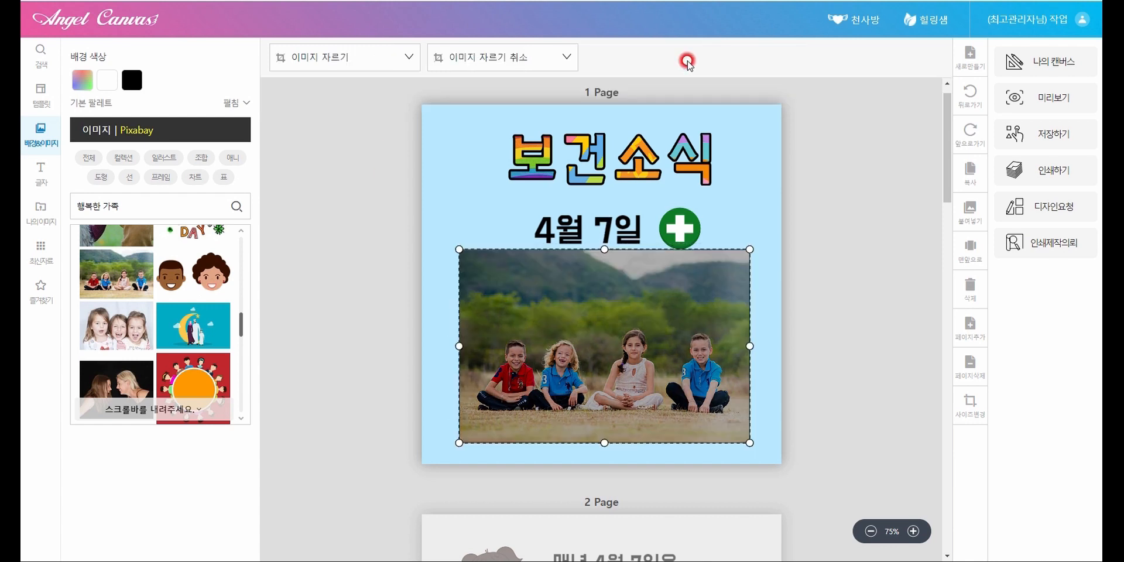
{"action": "left_click_drag", "start_coordinate": [605, 249], "coordinate": [604, 325]}
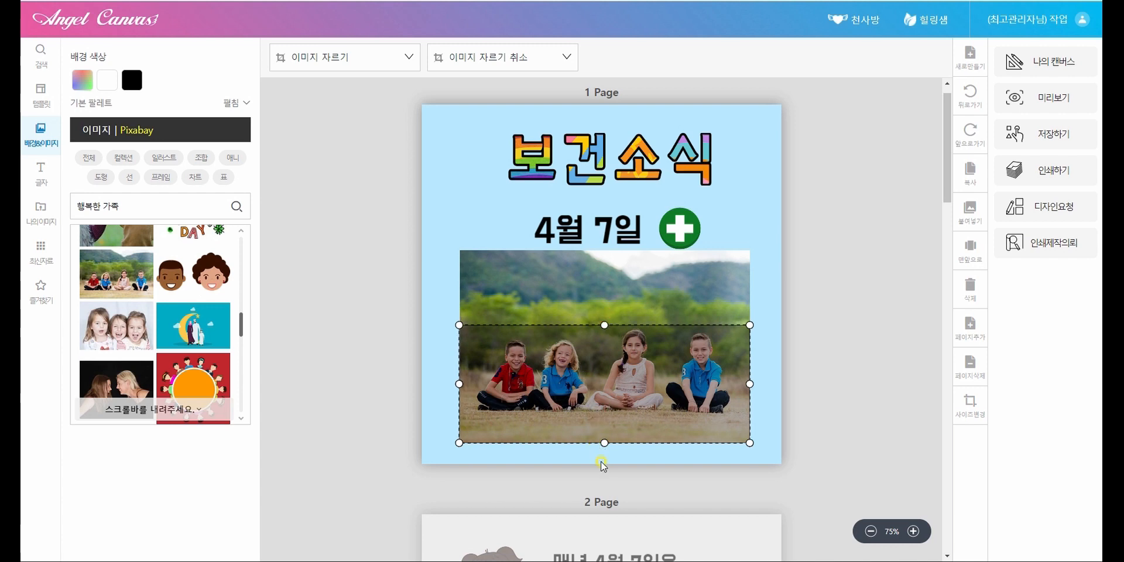
{"action": "left_click_drag", "start_coordinate": [604, 442], "coordinate": [605, 420]}
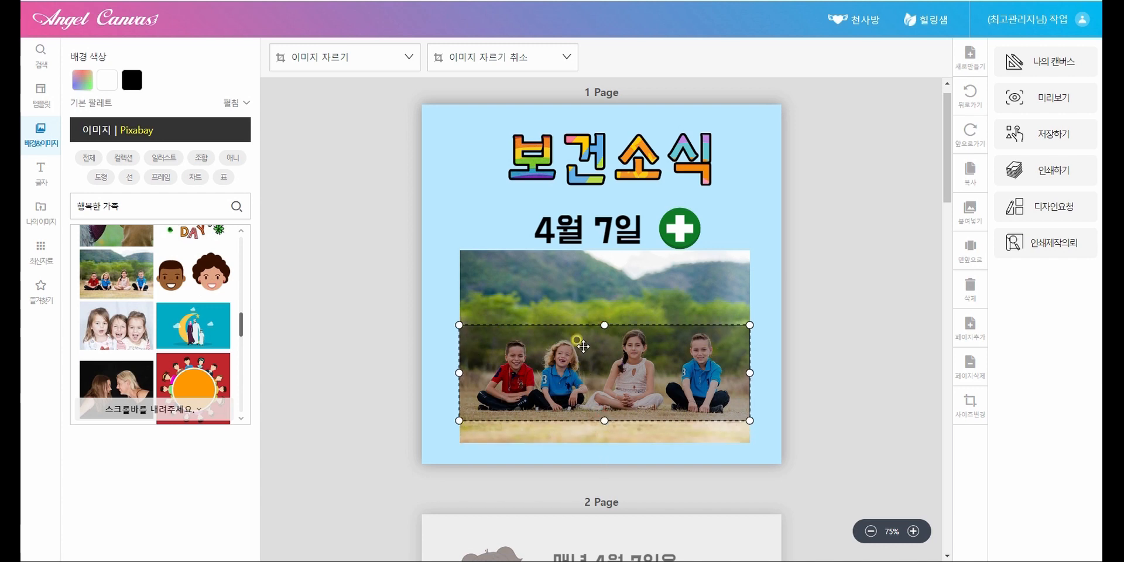
{"action": "left_click", "coordinate": [320, 58]}
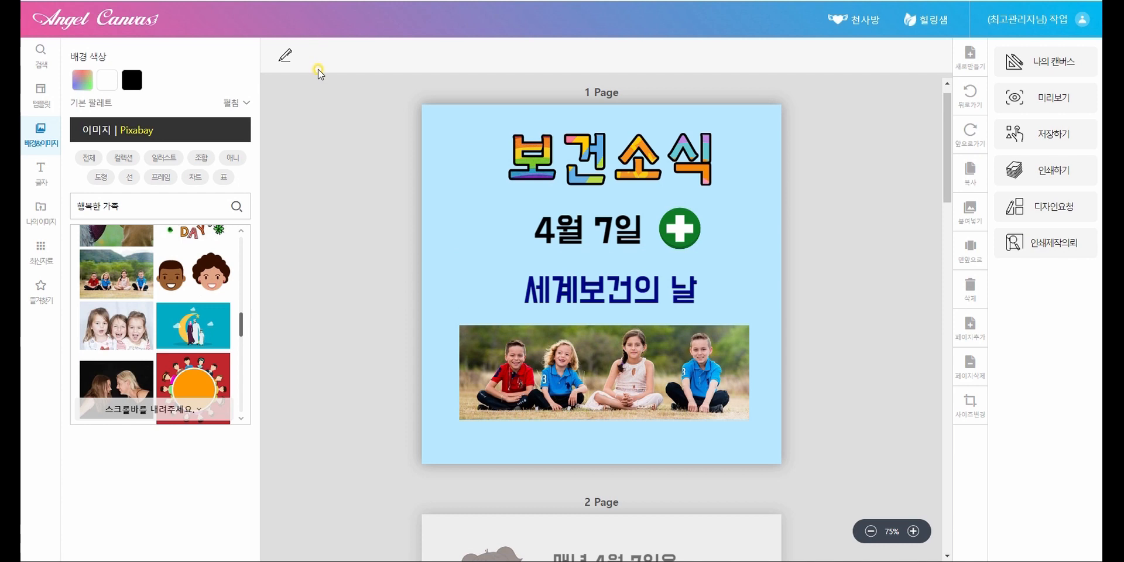
{"action": "left_click", "coordinate": [623, 386]}
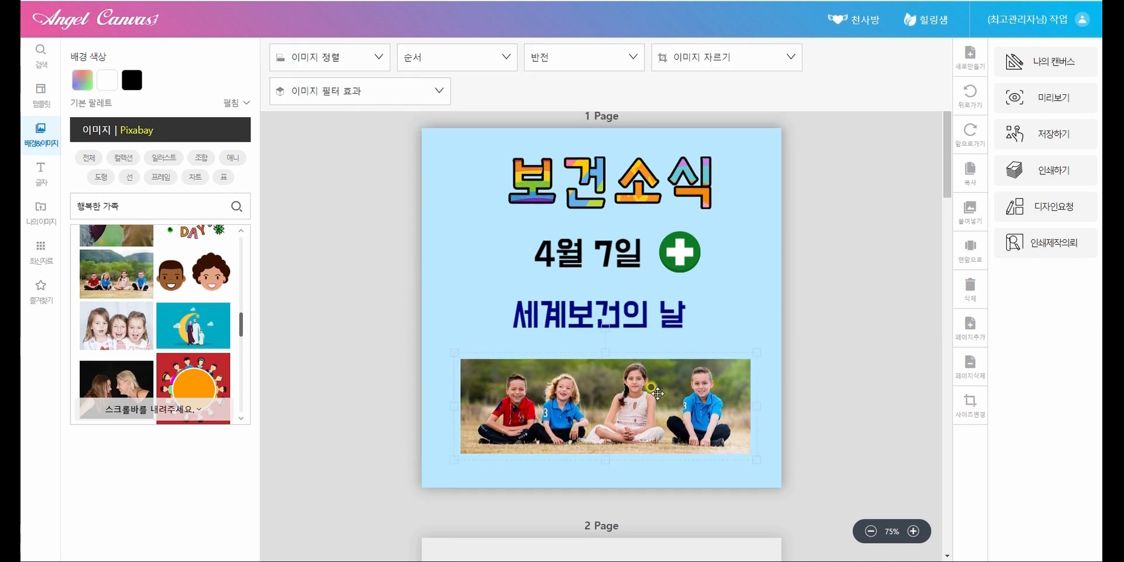
Step: Search Pixabay for 의문 and 질문, and insert the photo of the thinking woman with a question mark on page 2
{"action": "scroll", "coordinate": [828, 309], "scroll_direction": "down", "scroll_amount": 5}
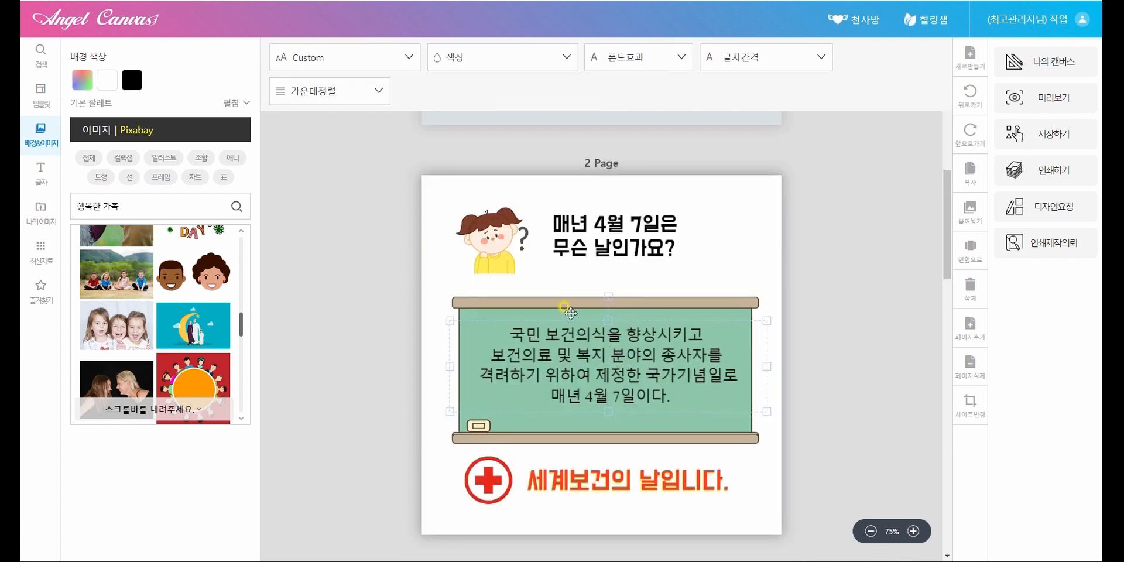
{"action": "left_click", "coordinate": [466, 237]}
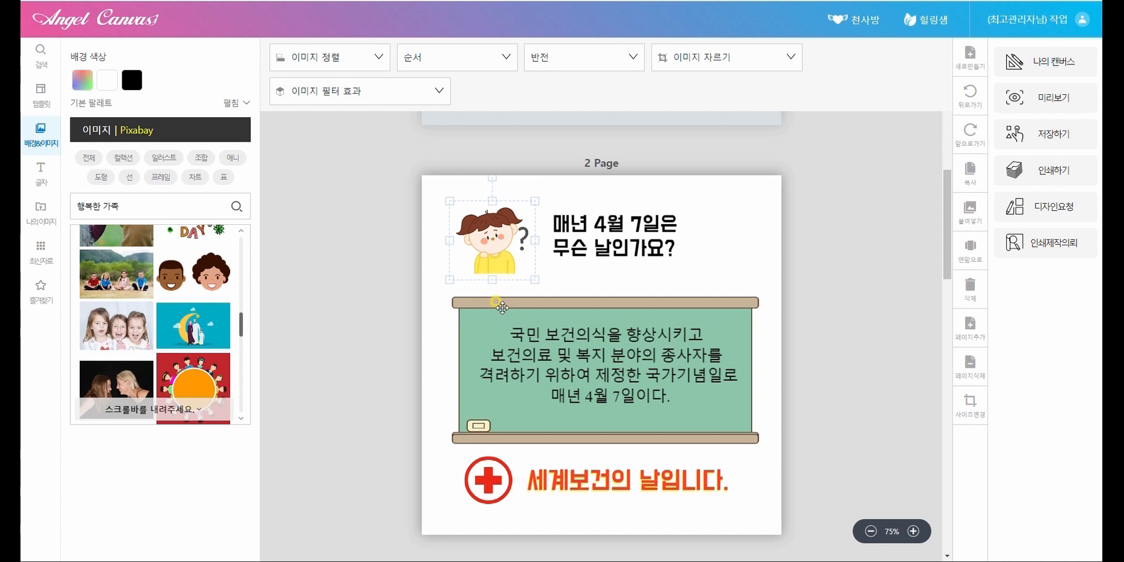
{"action": "left_click_drag", "start_coordinate": [105, 206], "coordinate": [57, 204]}
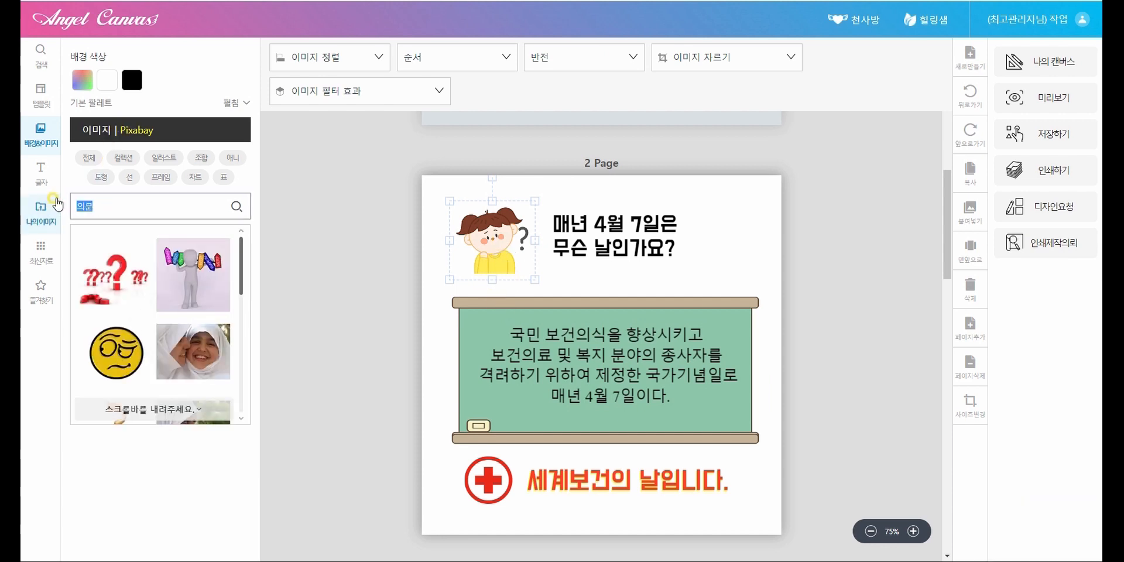
{"action": "type", "text": "질문"}
{"action": "key", "text": "Return"}
{"action": "scroll", "coordinate": [95, 326], "scroll_direction": "down", "scroll_amount": 3}
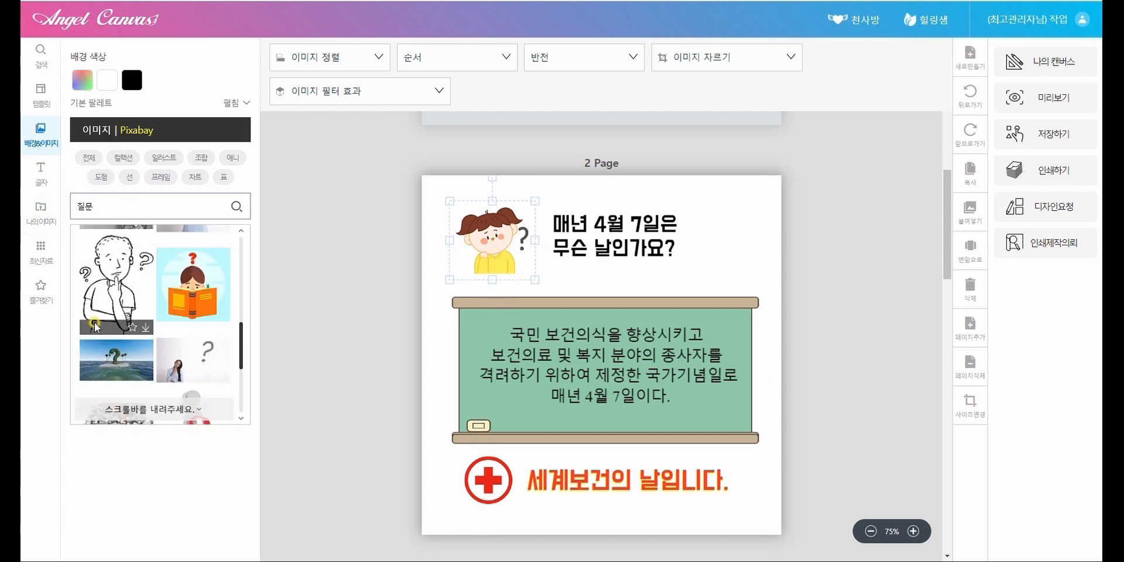
{"action": "scroll", "coordinate": [180, 375], "scroll_direction": "down", "scroll_amount": 4}
{"action": "scroll", "coordinate": [181, 376], "scroll_direction": "up", "scroll_amount": 4}
{"action": "scroll", "coordinate": [183, 381], "scroll_direction": "down", "scroll_amount": 3}
{"action": "scroll", "coordinate": [182, 381], "scroll_direction": "up", "scroll_amount": 3}
{"action": "left_click", "coordinate": [183, 374]}
{"action": "left_click_drag", "start_coordinate": [590, 373], "coordinate": [596, 332]}
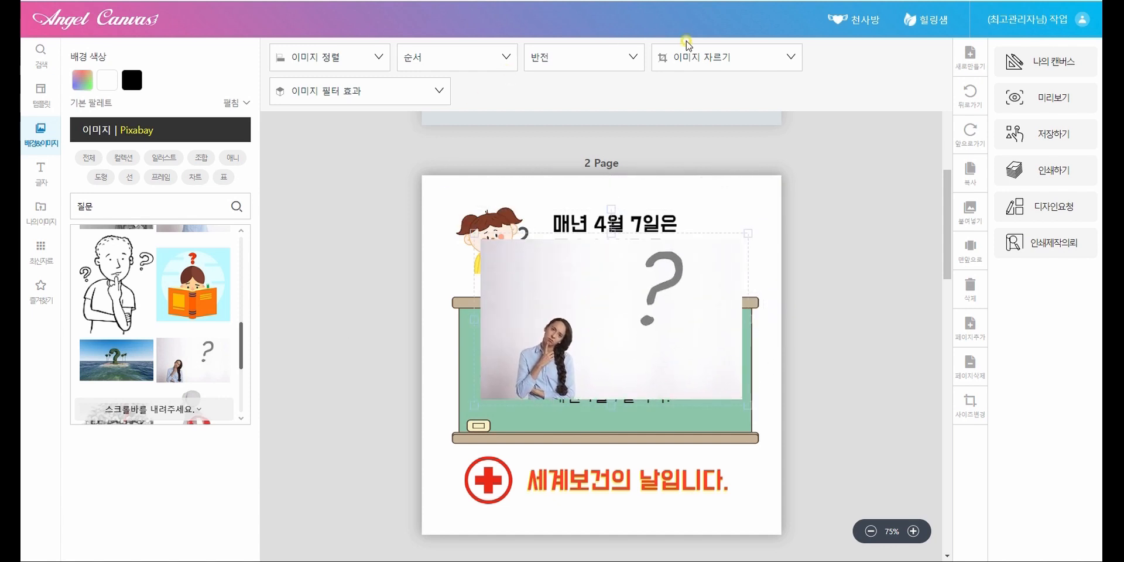
Step: Crop the photo to just the thinking woman and place it to the right of page 2's question heading
{"action": "left_click", "coordinate": [702, 59]}
{"action": "left_click_drag", "start_coordinate": [739, 237], "coordinate": [616, 310]}
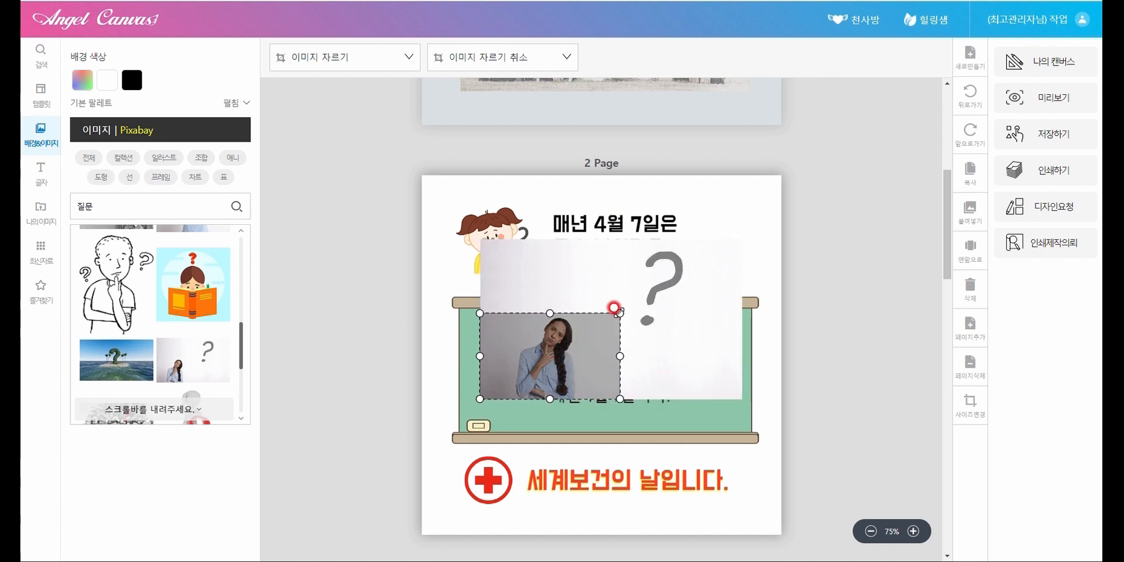
{"action": "left_click_drag", "start_coordinate": [475, 396], "coordinate": [512, 384]}
{"action": "left_click_drag", "start_coordinate": [621, 348], "coordinate": [595, 349]}
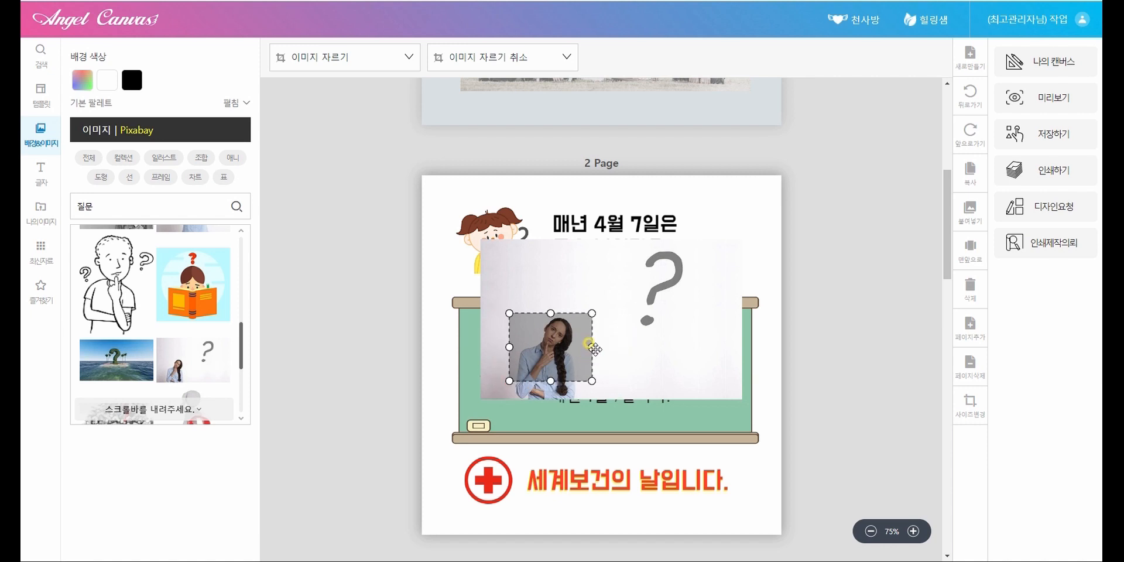
{"action": "left_click", "coordinate": [345, 57]}
{"action": "left_click", "coordinate": [550, 348]}
{"action": "left_click_drag", "start_coordinate": [550, 348], "coordinate": [718, 240]}
Step: Delete the puzzled girl illustration from page 2 and shift the question heading and the woman's photo to the left
{"action": "left_click", "coordinate": [492, 246]}
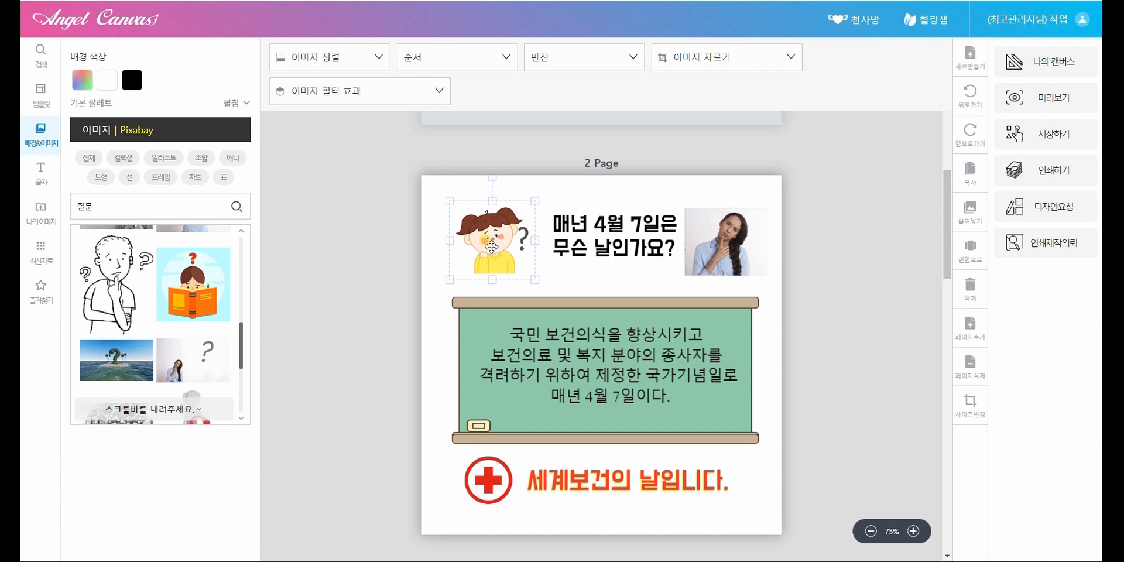
{"action": "key", "text": "Delete"}
{"action": "left_click_drag", "start_coordinate": [612, 243], "coordinate": [561, 251]}
{"action": "left_click", "coordinate": [699, 250]}
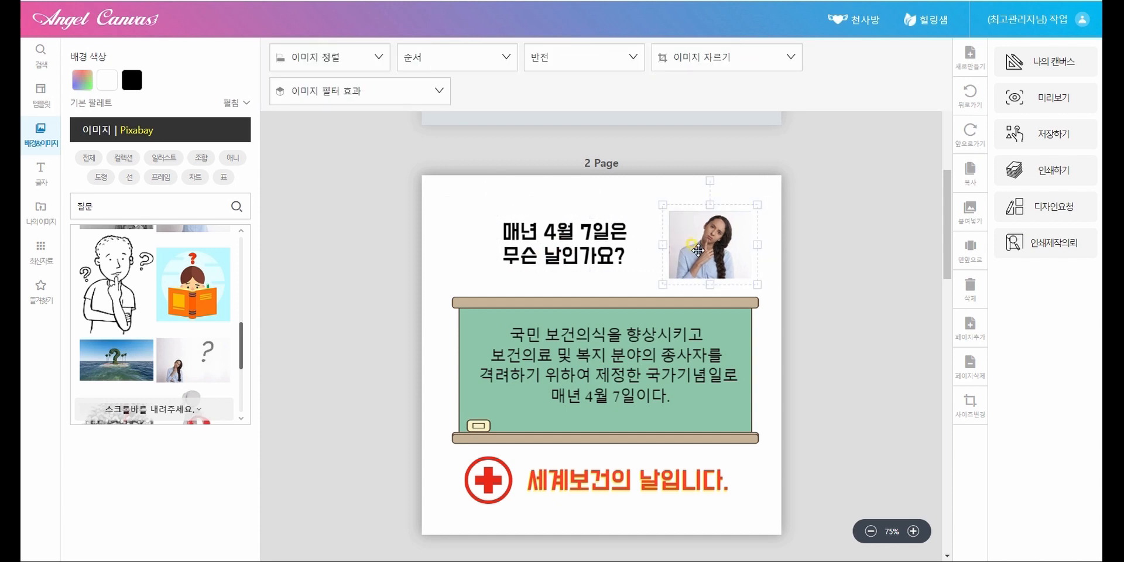
Step: Search the site's images for 의문 and insert the puzzled boy illustration, shrunk and placed left of page 2's question heading
{"action": "left_click", "coordinate": [90, 130]}
{"action": "left_click_drag", "start_coordinate": [103, 270], "coordinate": [44, 271]}
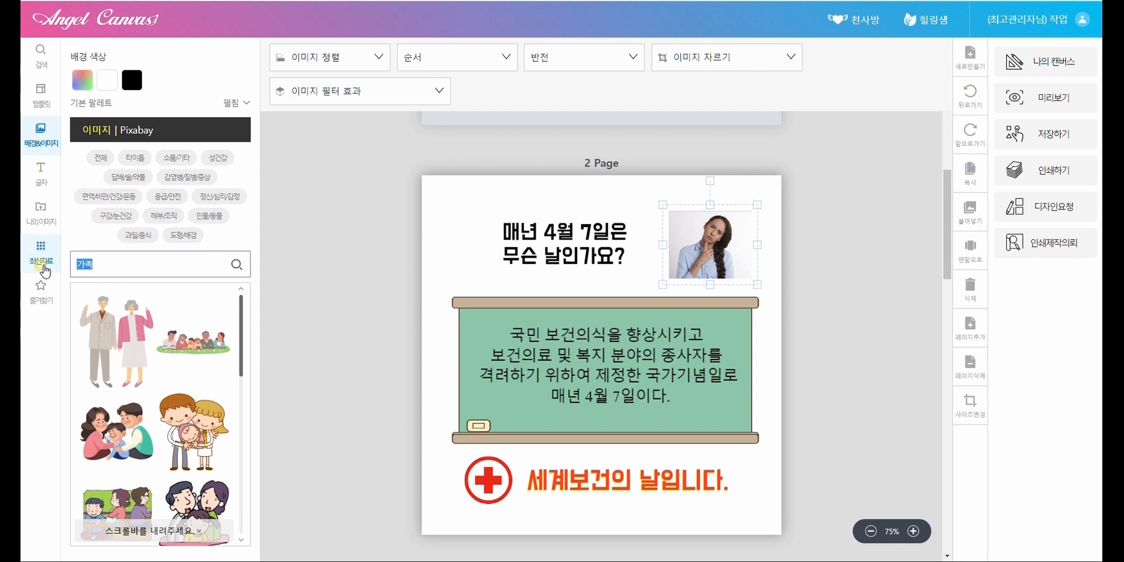
{"action": "type", "text": "의문"}
{"action": "key", "text": "Return"}
{"action": "mouse_move", "coordinate": [112, 419]}
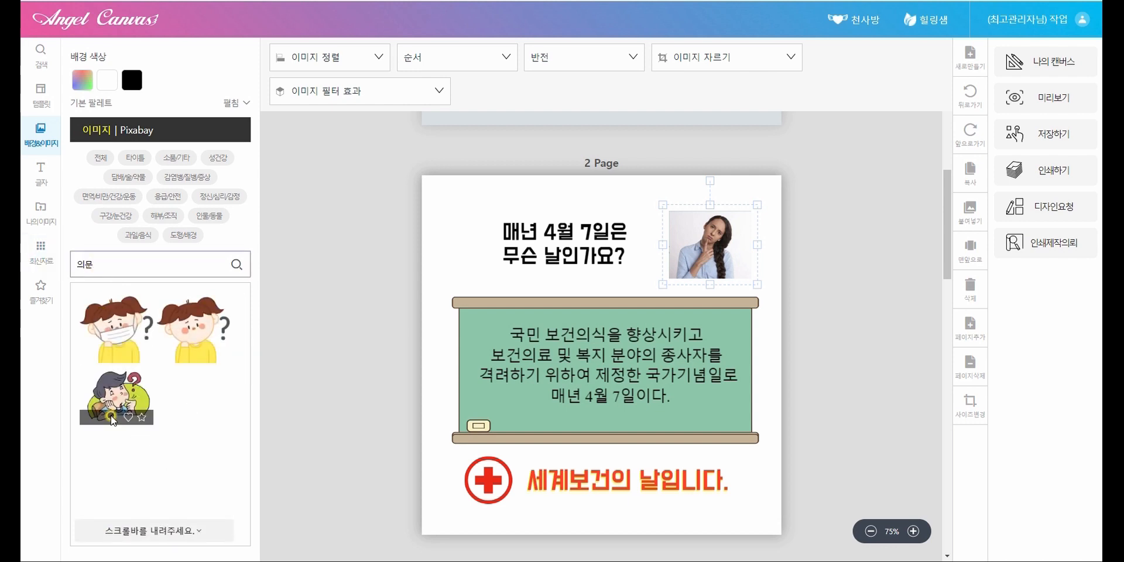
{"action": "left_click", "coordinate": [117, 401]}
{"action": "left_click_drag", "start_coordinate": [463, 245], "coordinate": [643, 397]}
{"action": "left_click_drag", "start_coordinate": [697, 431], "coordinate": [454, 228]}
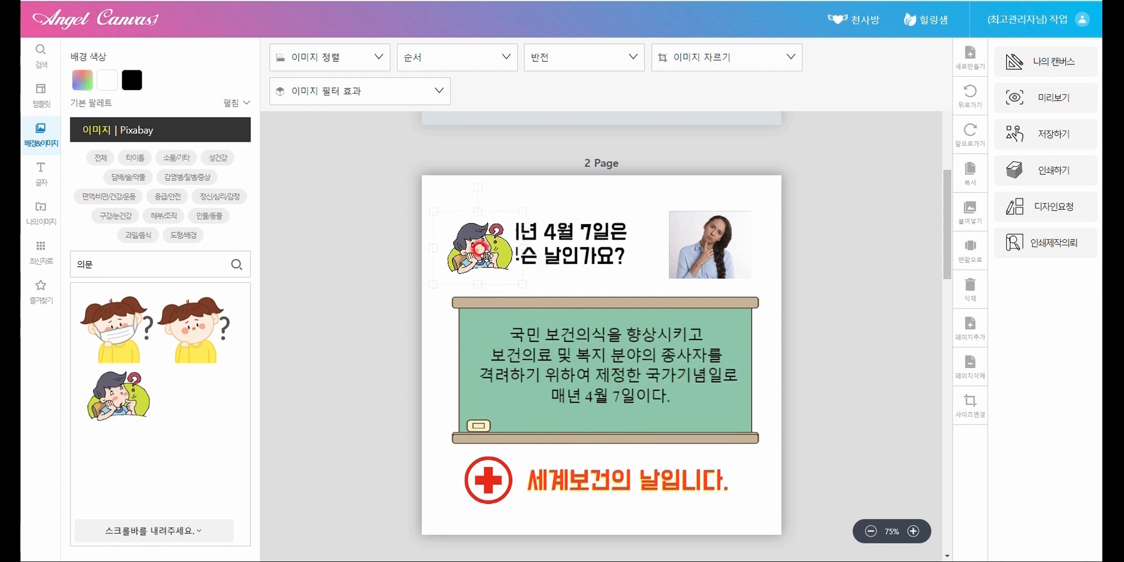
Step: Delete the thinking woman's photo from page 2 and move the question heading right, clear of the boy illustration
{"action": "left_click_drag", "start_coordinate": [576, 255], "coordinate": [609, 259]}
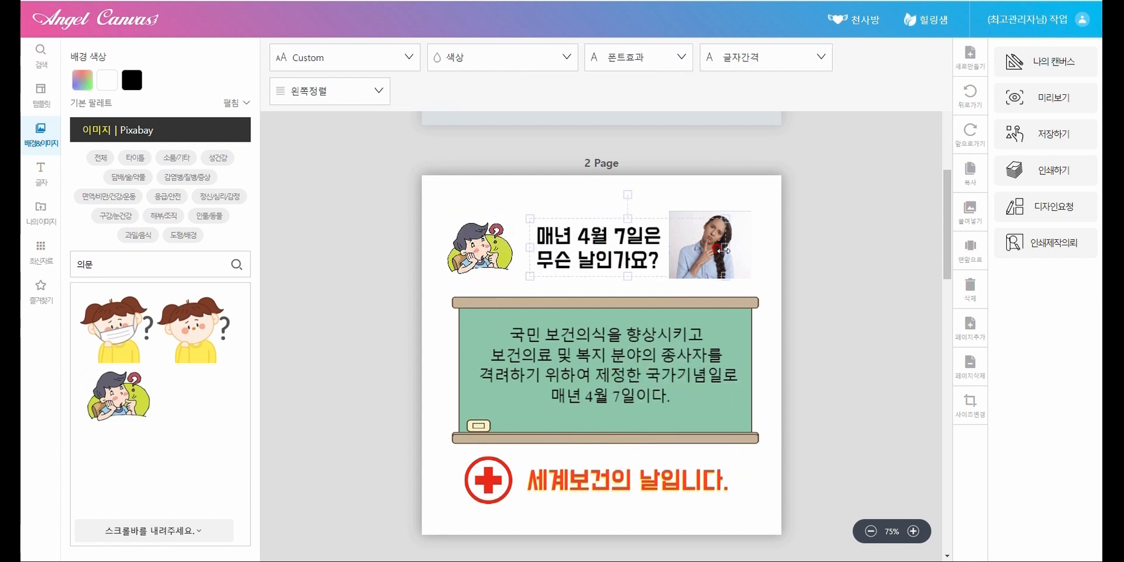
{"action": "left_click", "coordinate": [744, 237]}
{"action": "key", "text": "Delete"}
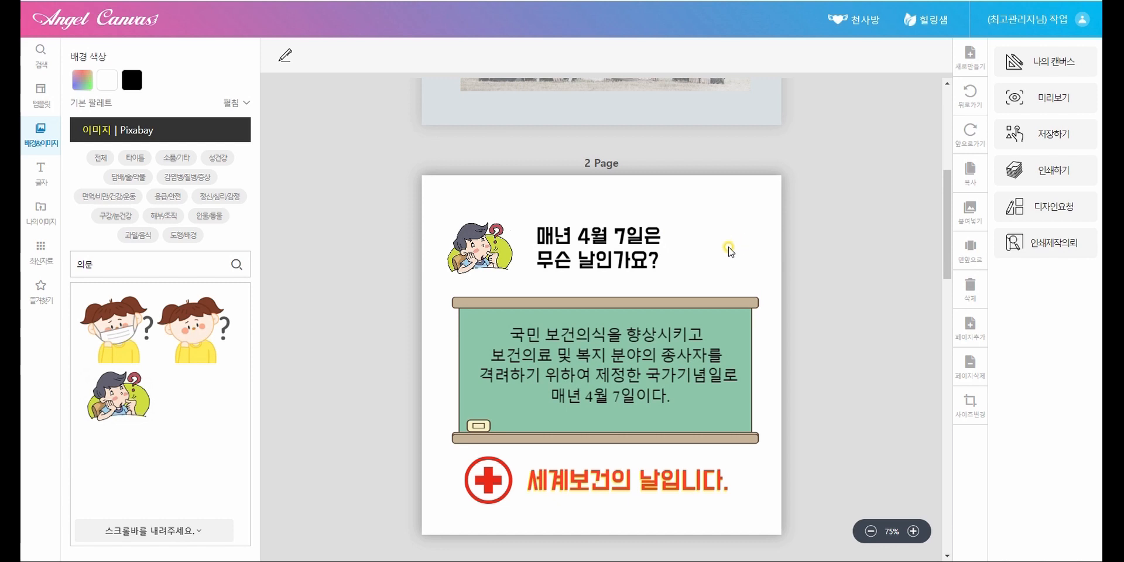
{"action": "left_click_drag", "start_coordinate": [584, 254], "coordinate": [604, 254]}
{"action": "left_click", "coordinate": [482, 240]}
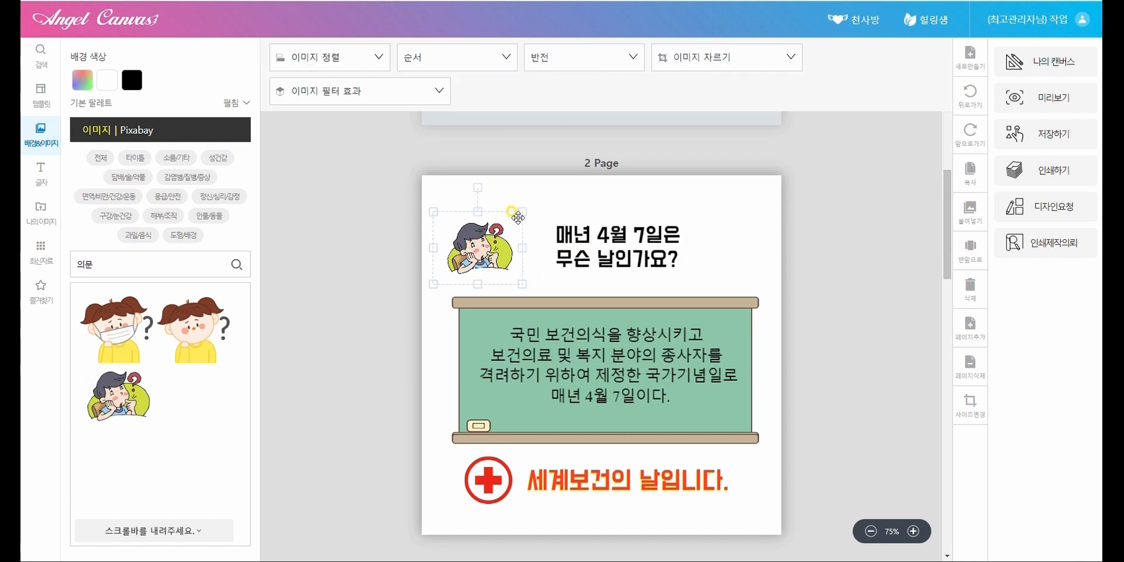
Step: Enlarge the puzzled boy illustration and place it directly beside page 2's question heading, just above the chalkboard
{"action": "left_click_drag", "start_coordinate": [524, 212], "coordinate": [536, 204]}
{"action": "left_click_drag", "start_coordinate": [488, 242], "coordinate": [505, 239]}
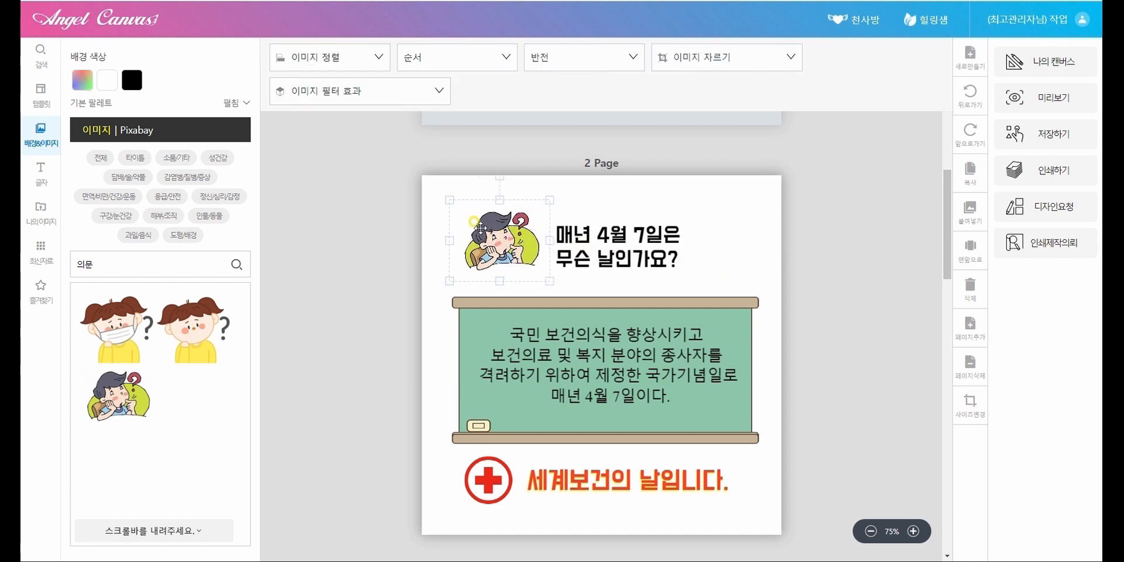
{"action": "mouse_move", "coordinate": [453, 205]}
{"action": "left_mouse_down"}
{"action": "mouse_move", "coordinate": [445, 197]}
{"action": "mouse_move", "coordinate": [454, 217]}
{"action": "left_mouse_up"}
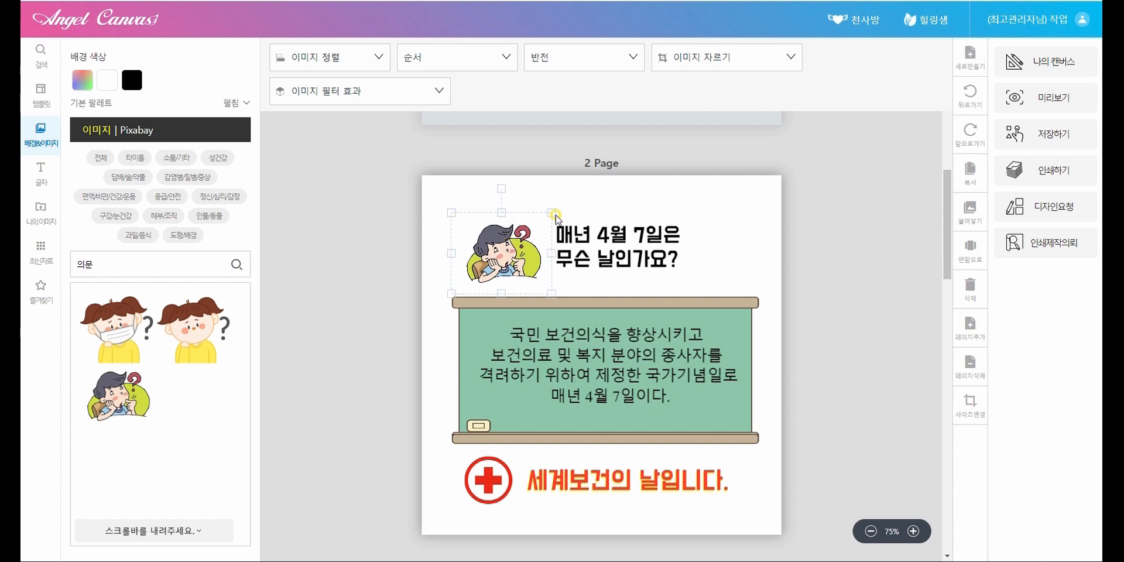
Step: Distort the boy illustration by flattening it, narrowing its width and stretching it tall again, and rotate it slightly
{"action": "left_click_drag", "start_coordinate": [445, 212], "coordinate": [493, 250]}
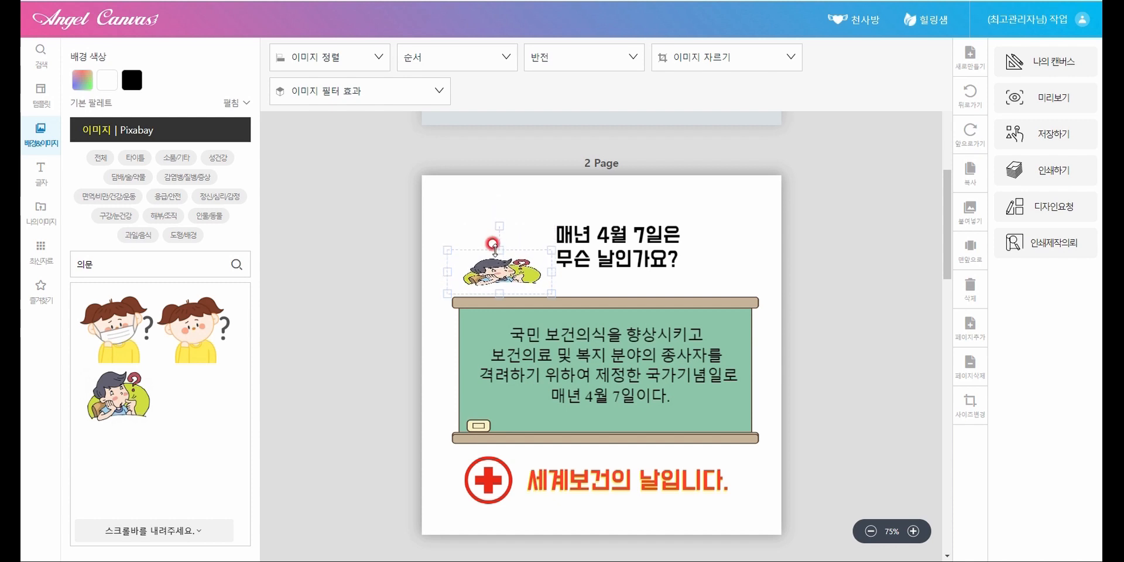
{"action": "mouse_move", "coordinate": [550, 271]}
{"action": "left_mouse_down"}
{"action": "mouse_move", "coordinate": [643, 270]}
{"action": "mouse_move", "coordinate": [529, 271]}
{"action": "left_mouse_up"}
{"action": "left_click_drag", "start_coordinate": [489, 251], "coordinate": [489, 212]}
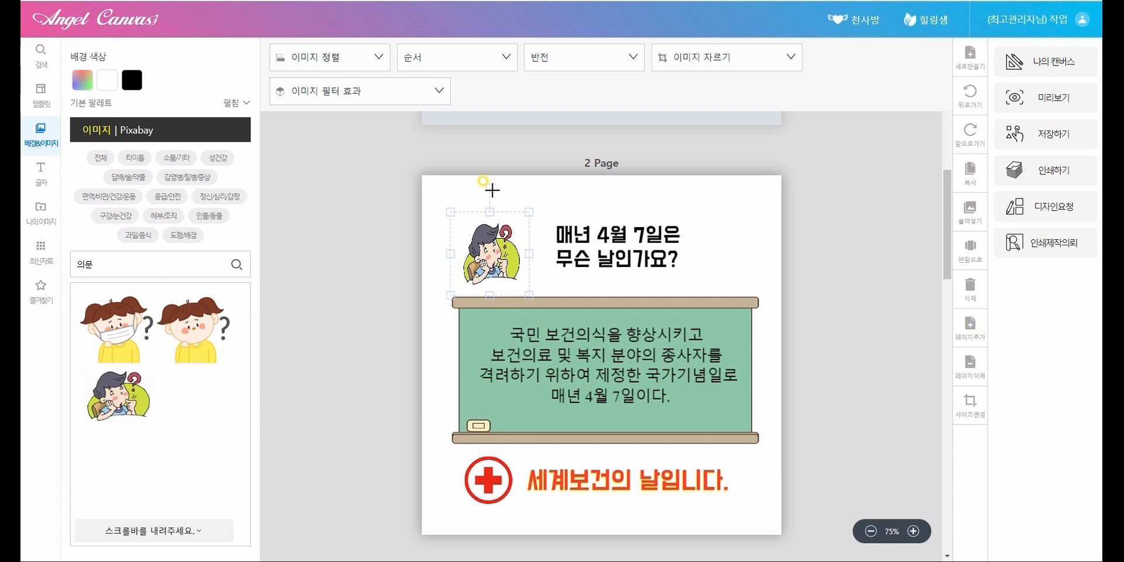
{"action": "mouse_move", "coordinate": [490, 189]}
{"action": "left_mouse_down"}
{"action": "mouse_move", "coordinate": [509, 193]}
{"action": "mouse_move", "coordinate": [462, 190]}
{"action": "mouse_move", "coordinate": [505, 196]}
{"action": "mouse_move", "coordinate": [470, 195]}
{"action": "left_mouse_up"}
Step: Search the site's images for 보건교사 and insert the puzzled health teacher with the question mark on page 2
{"action": "left_click_drag", "start_coordinate": [97, 265], "coordinate": [73, 263]}
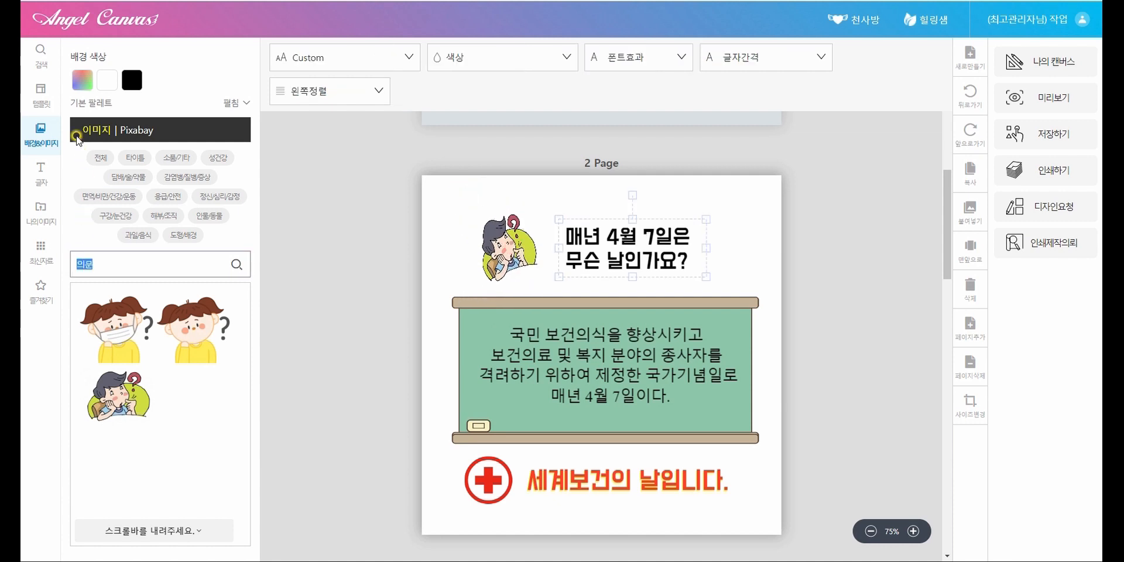
{"action": "type", "text": "보게"}
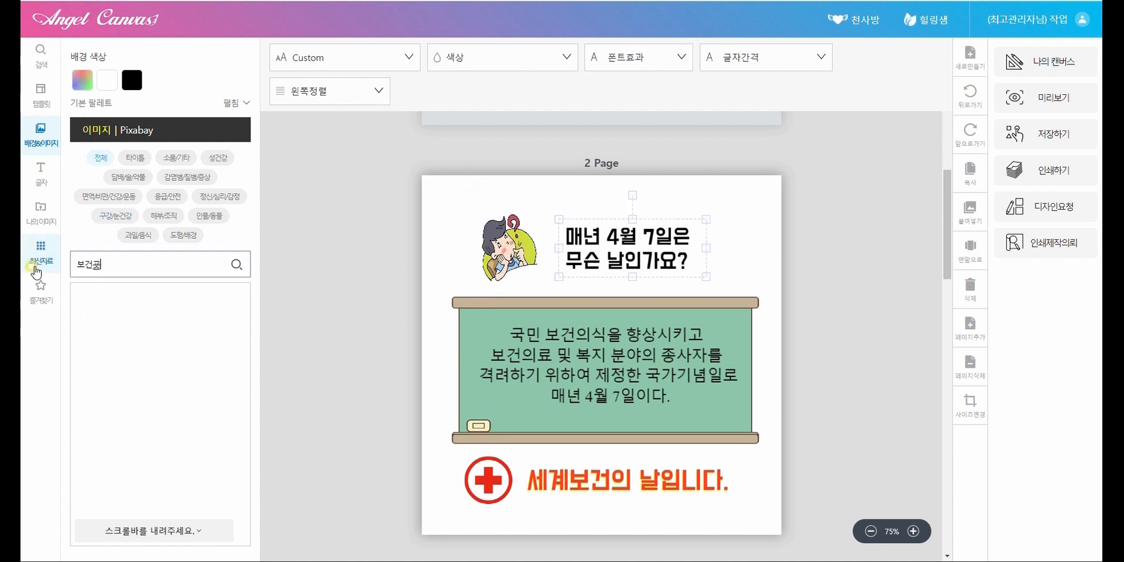
{"action": "type", "text": "교사"}
{"action": "mouse_move", "coordinate": [196, 473]}
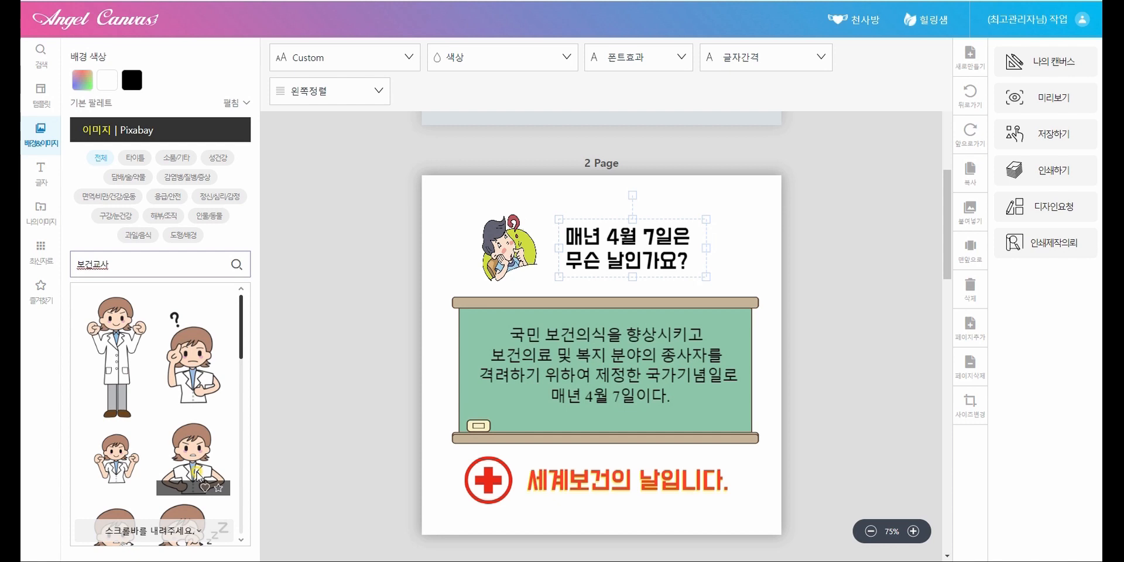
{"action": "scroll", "coordinate": [196, 474], "scroll_direction": "down", "scroll_amount": 4}
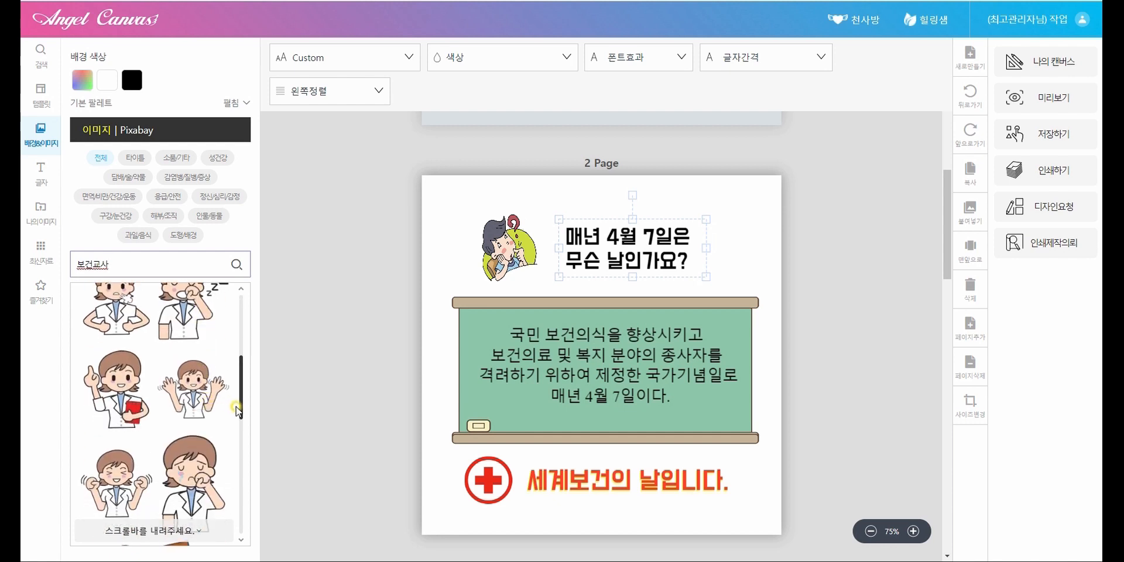
{"action": "left_click_drag", "start_coordinate": [239, 406], "coordinate": [241, 350]}
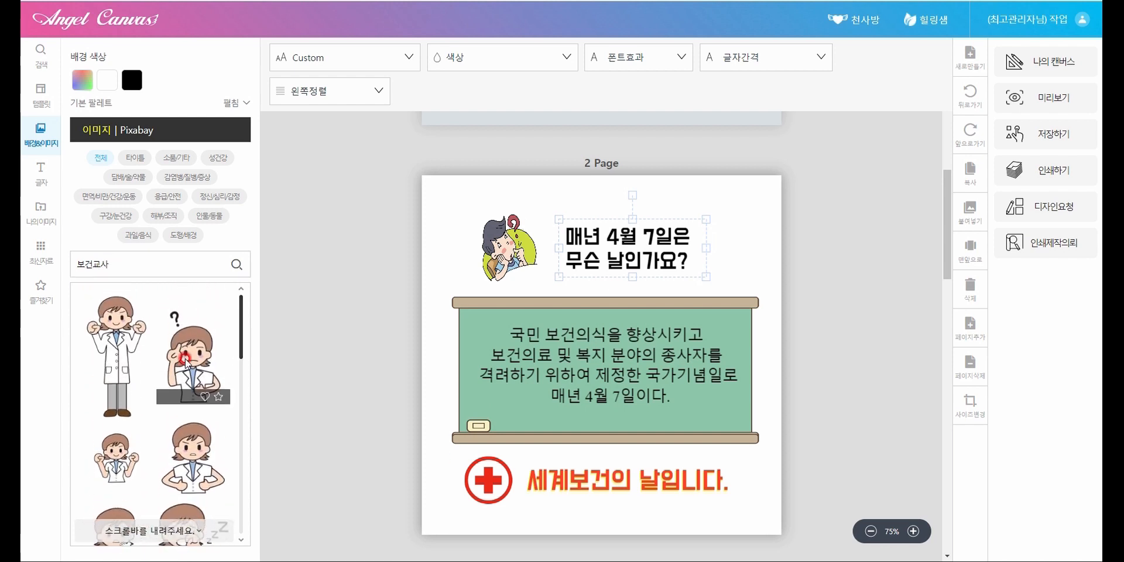
{"action": "left_click", "coordinate": [194, 360]}
Step: Shrink the health teacher illustration and place it to the right of page 2's question heading
{"action": "left_click_drag", "start_coordinate": [600, 358], "coordinate": [737, 246]}
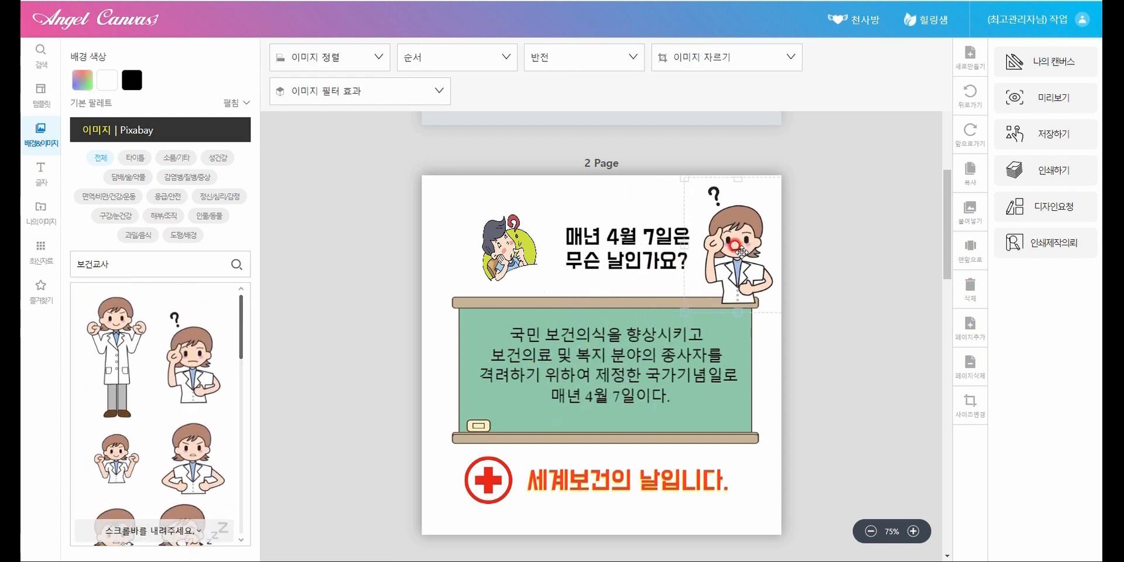
{"action": "left_click_drag", "start_coordinate": [685, 180], "coordinate": [704, 216]}
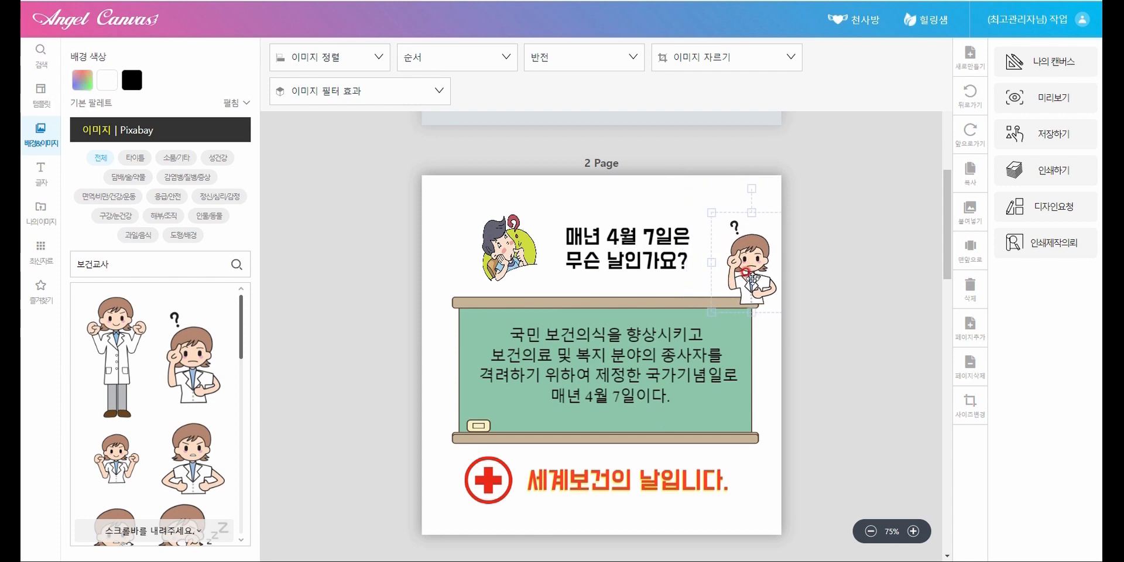
{"action": "left_click_drag", "start_coordinate": [748, 272], "coordinate": [729, 251]}
Step: Delete the boy illustration and place the smaller health teacher illustration left of page 2's question heading, keeping the heading clear of it
{"action": "left_click", "coordinate": [497, 262]}
{"action": "key", "text": "Delete"}
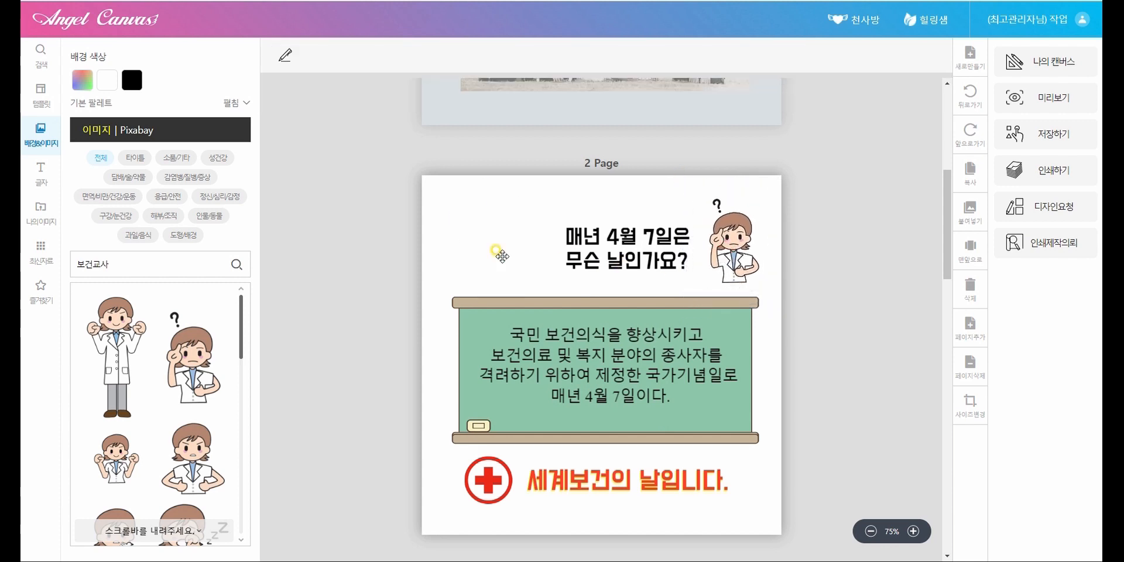
{"action": "left_click_drag", "start_coordinate": [632, 239], "coordinate": [581, 243]}
{"action": "left_click_drag", "start_coordinate": [726, 252], "coordinate": [498, 257]}
{"action": "left_click_drag", "start_coordinate": [586, 252], "coordinate": [641, 259]}
{"action": "left_click_drag", "start_coordinate": [500, 265], "coordinate": [506, 259]}
{"action": "left_click_drag", "start_coordinate": [471, 186], "coordinate": [508, 241]}
{"action": "left_click", "coordinate": [731, 233]}
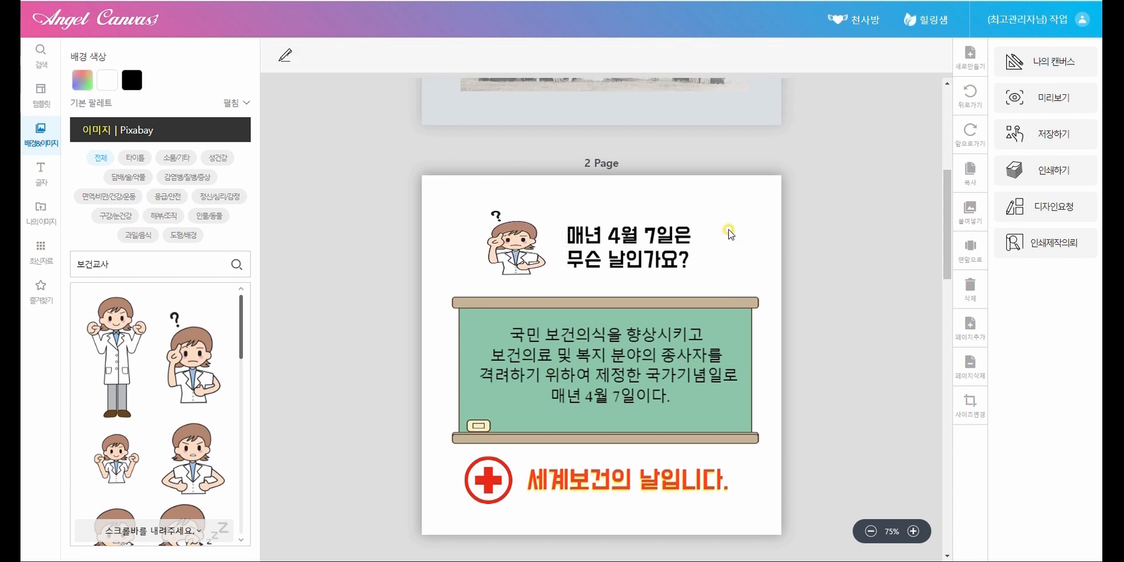
Step: Browse the site's image categories, examining the illustrations under 감염병/질병/증상 and 성건강
{"action": "left_click", "coordinate": [84, 128]}
{"action": "left_click", "coordinate": [97, 134]}
{"action": "left_click", "coordinate": [220, 163]}
{"action": "left_click", "coordinate": [129, 186]}
{"action": "left_click", "coordinate": [178, 182]}
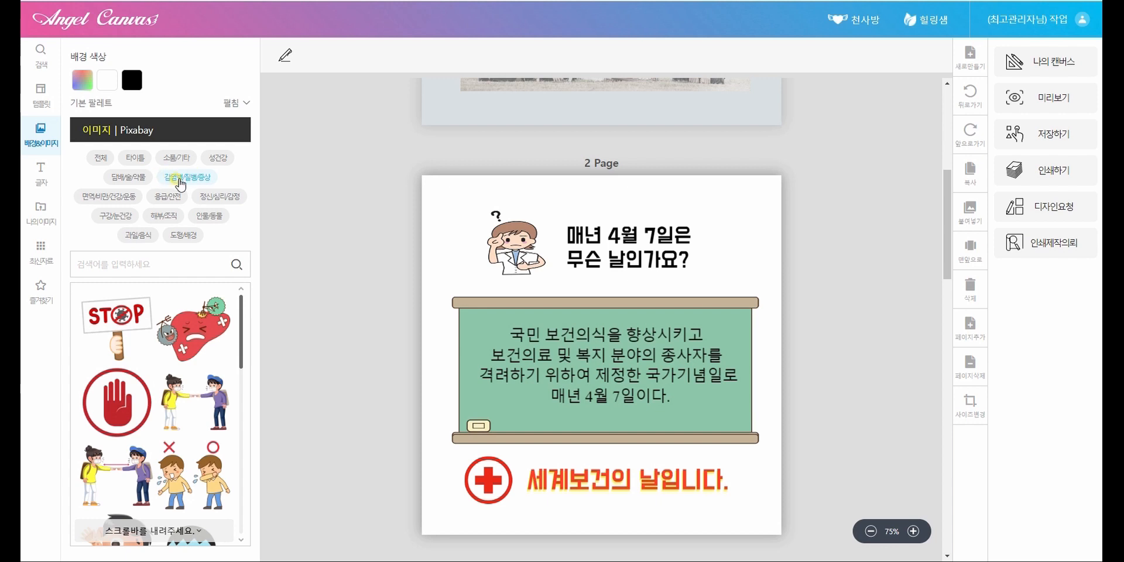
{"action": "scroll", "coordinate": [192, 361], "scroll_direction": "down", "scroll_amount": 5}
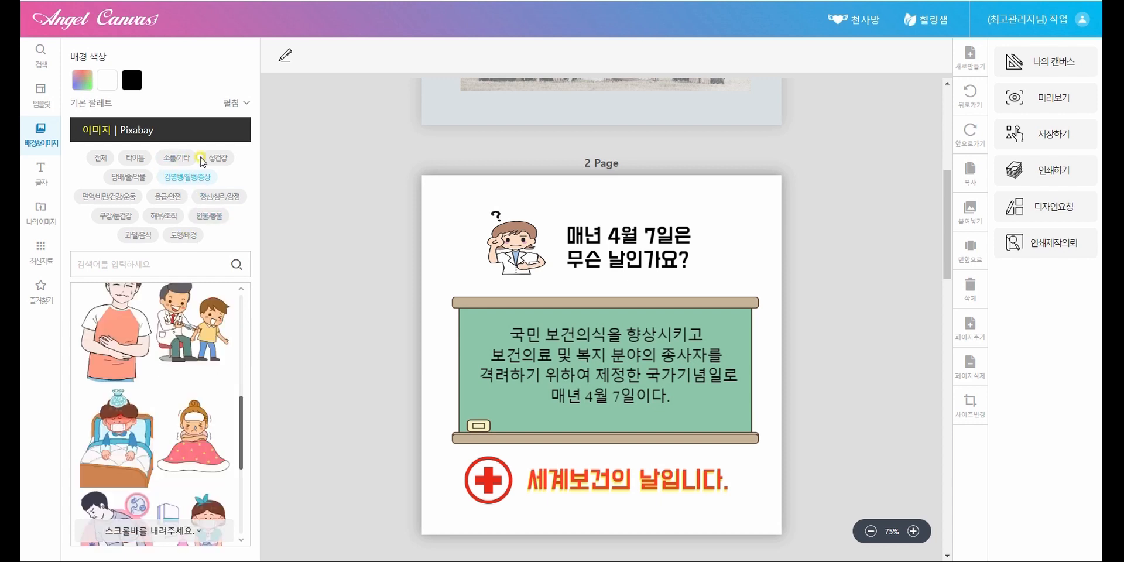
{"action": "left_click", "coordinate": [223, 162]}
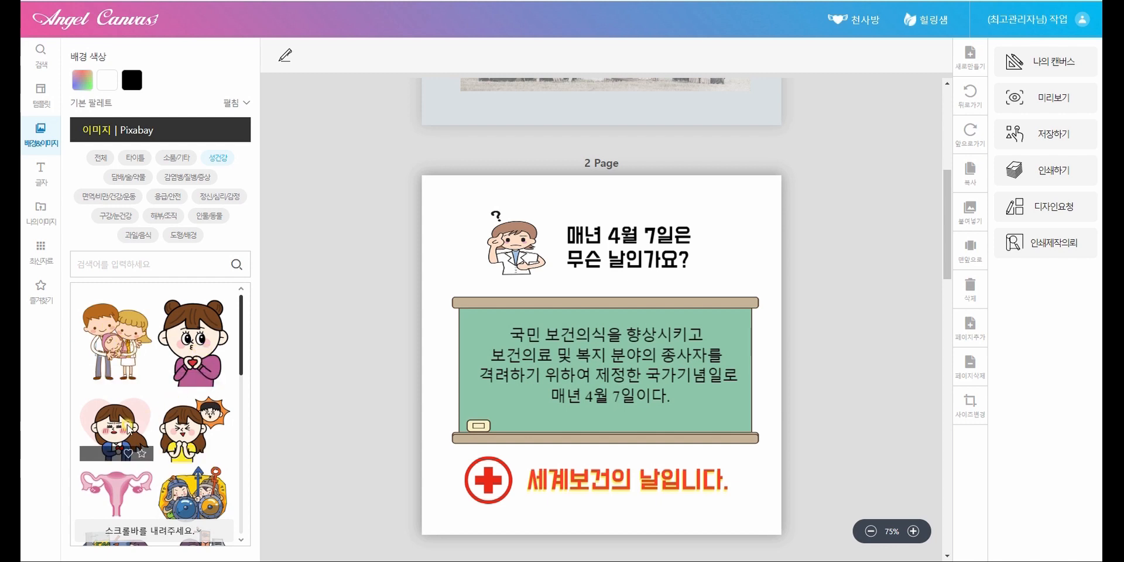
{"action": "scroll", "coordinate": [182, 369], "scroll_direction": "down", "scroll_amount": 3}
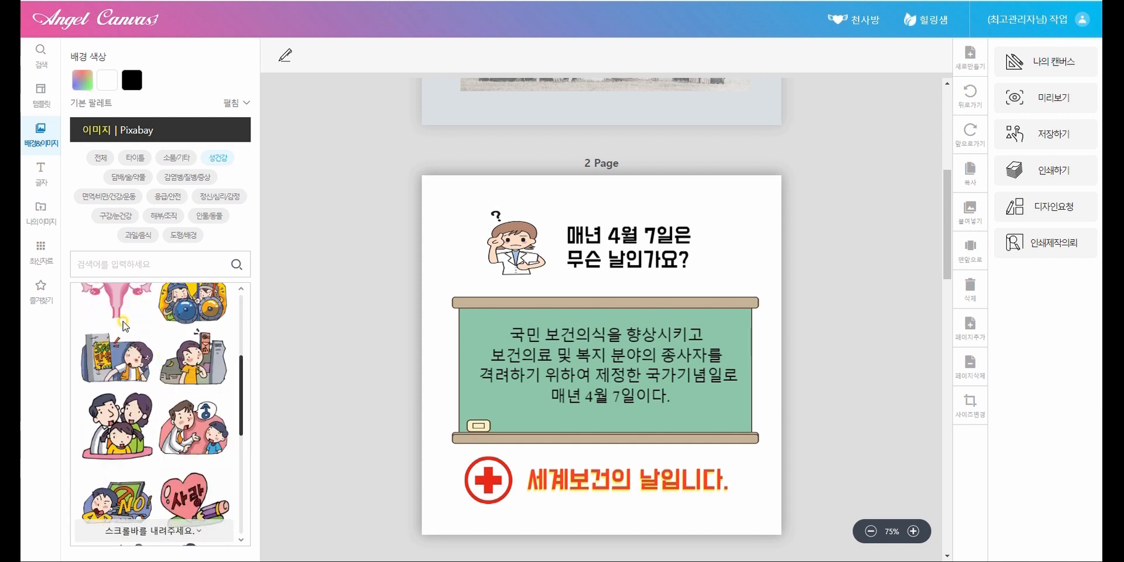
{"action": "scroll", "coordinate": [144, 387], "scroll_direction": "up", "scroll_amount": 3}
{"action": "scroll", "coordinate": [202, 432], "scroll_direction": "down", "scroll_amount": 3}
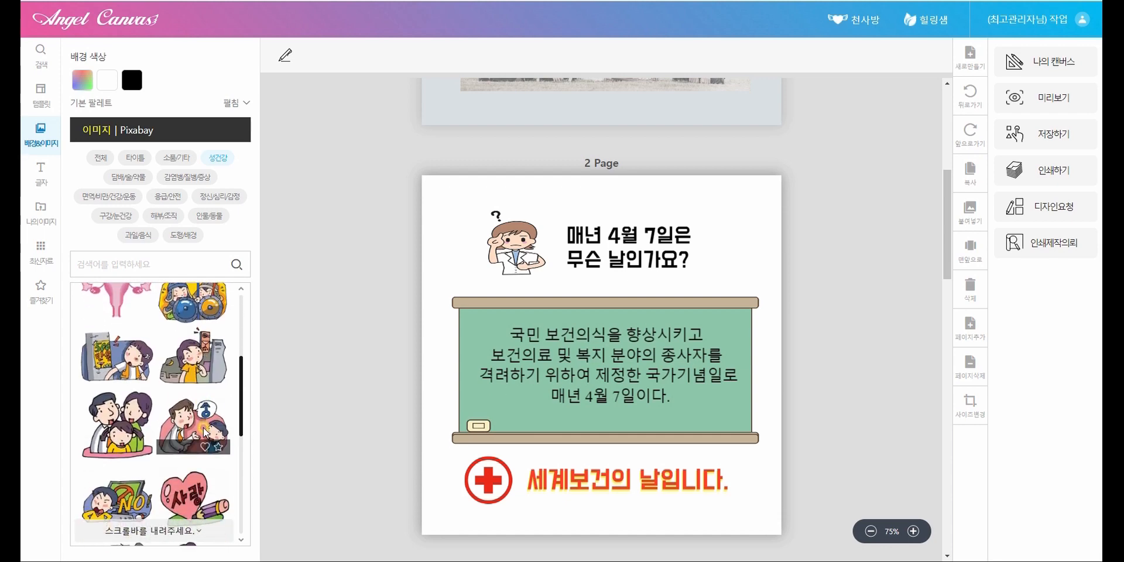
Step: Browse the illustrations in the 면역/비만/건강/운동 and 과일/음식 image categories
{"action": "left_click", "coordinate": [164, 216]}
{"action": "left_click", "coordinate": [90, 199]}
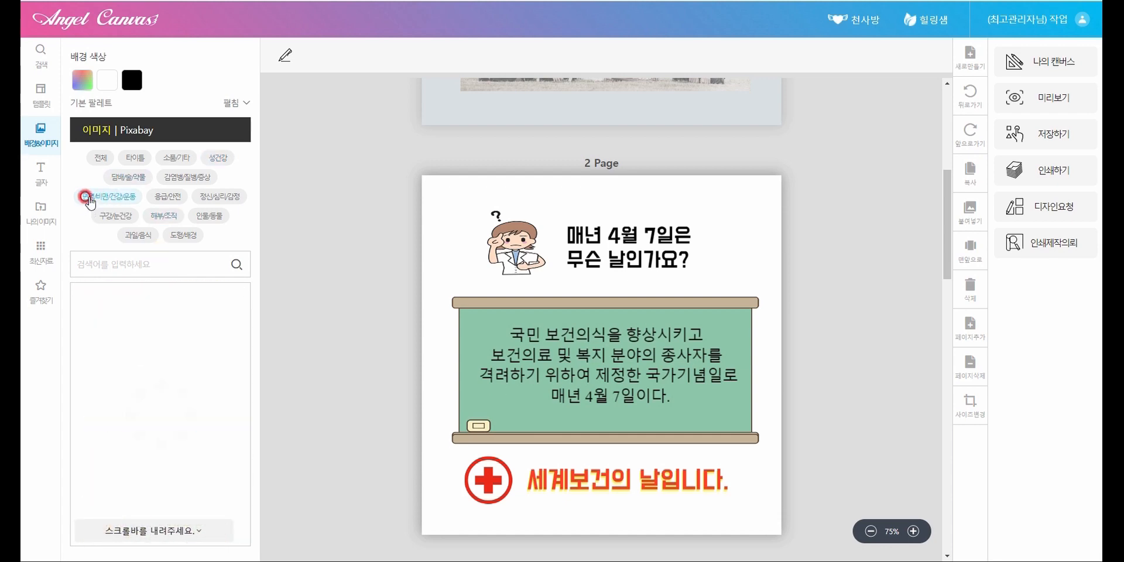
{"action": "scroll", "coordinate": [128, 395], "scroll_direction": "down", "scroll_amount": 3}
{"action": "scroll", "coordinate": [128, 395], "scroll_direction": "down", "scroll_amount": 10}
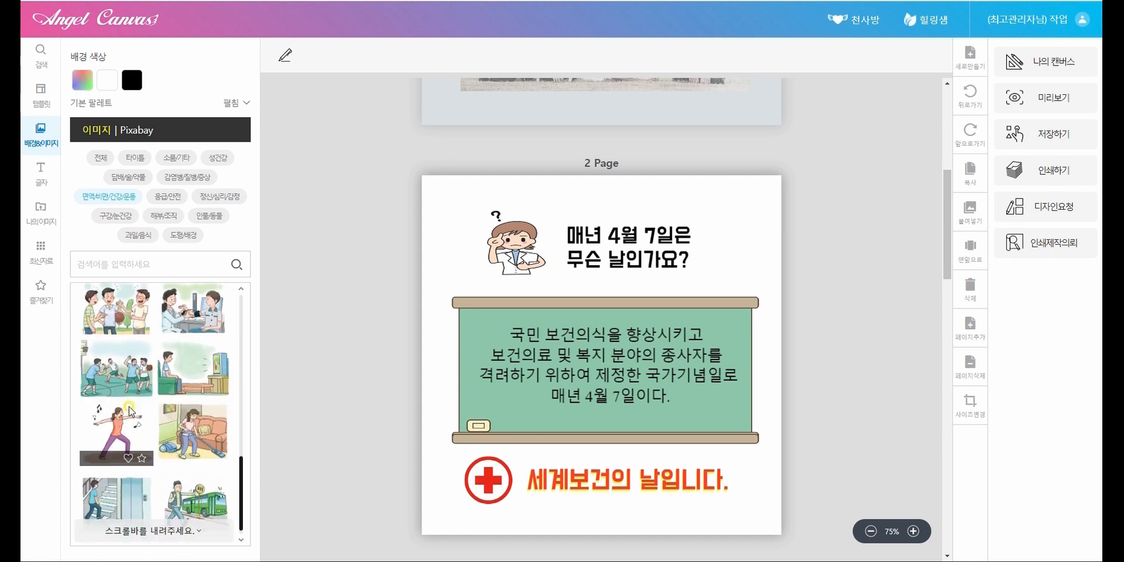
{"action": "left_click", "coordinate": [130, 237]}
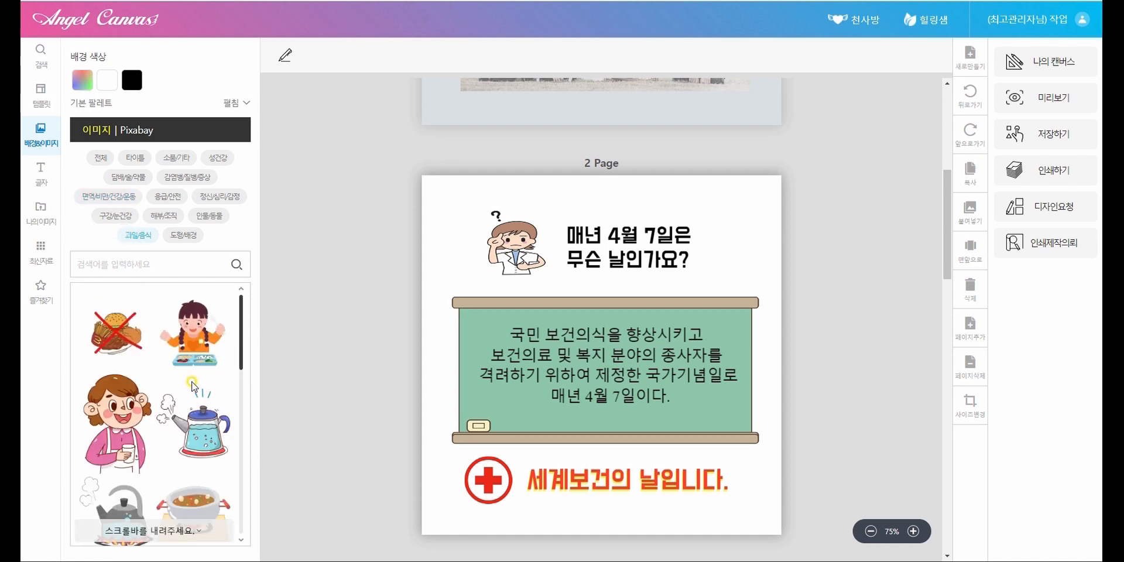
{"action": "scroll", "coordinate": [175, 380], "scroll_direction": "down", "scroll_amount": 6}
{"action": "scroll", "coordinate": [197, 403], "scroll_direction": "down", "scroll_amount": 3}
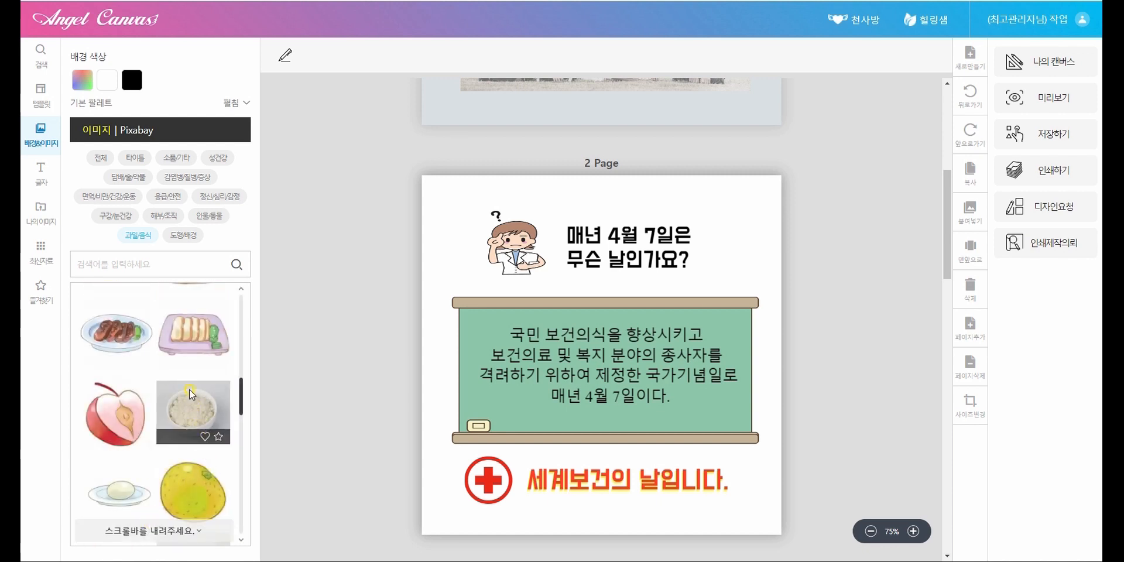
{"action": "scroll", "coordinate": [189, 392], "scroll_direction": "down", "scroll_amount": 10}
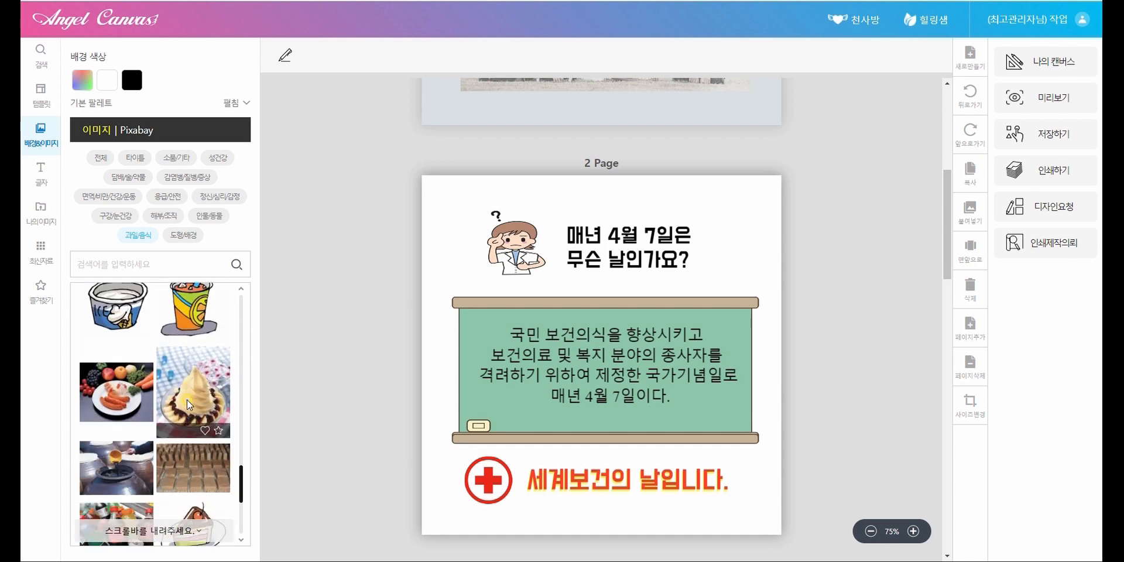
{"action": "scroll", "coordinate": [187, 400], "scroll_direction": "down", "scroll_amount": 1}
Step: Insert the set of eight coloured labels from the 도형/배경 category and move it to the upper part of page 2
{"action": "left_click", "coordinate": [183, 236]}
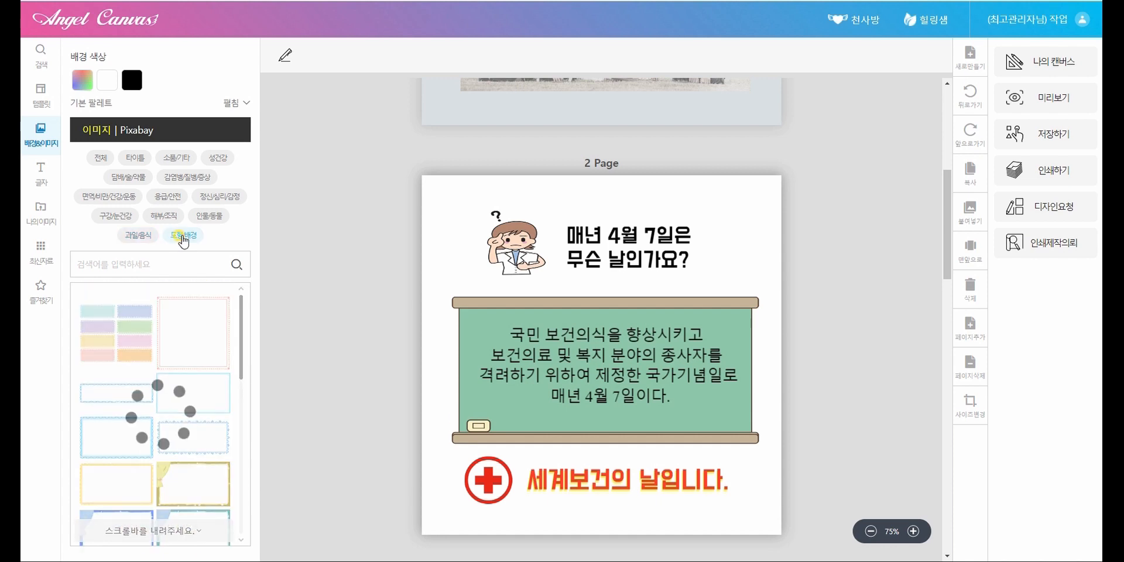
{"action": "left_click", "coordinate": [96, 329]}
{"action": "left_click_drag", "start_coordinate": [520, 285], "coordinate": [637, 178]}
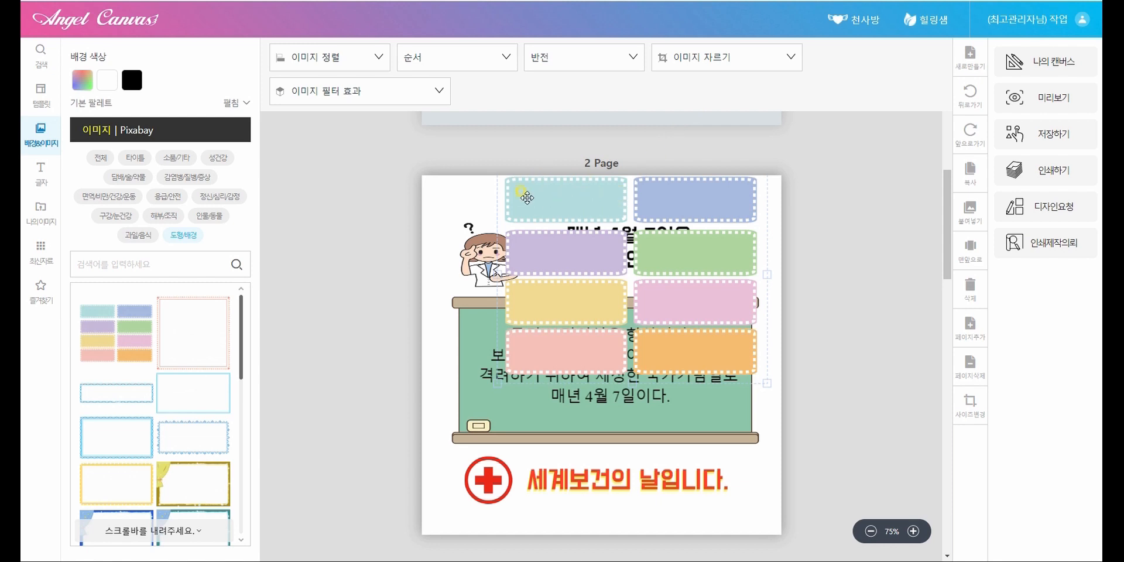
Step: Crop the label set to only the light teal label and stretch it across page 2's 세계보건의 날입니다. line
{"action": "left_click", "coordinate": [691, 61]}
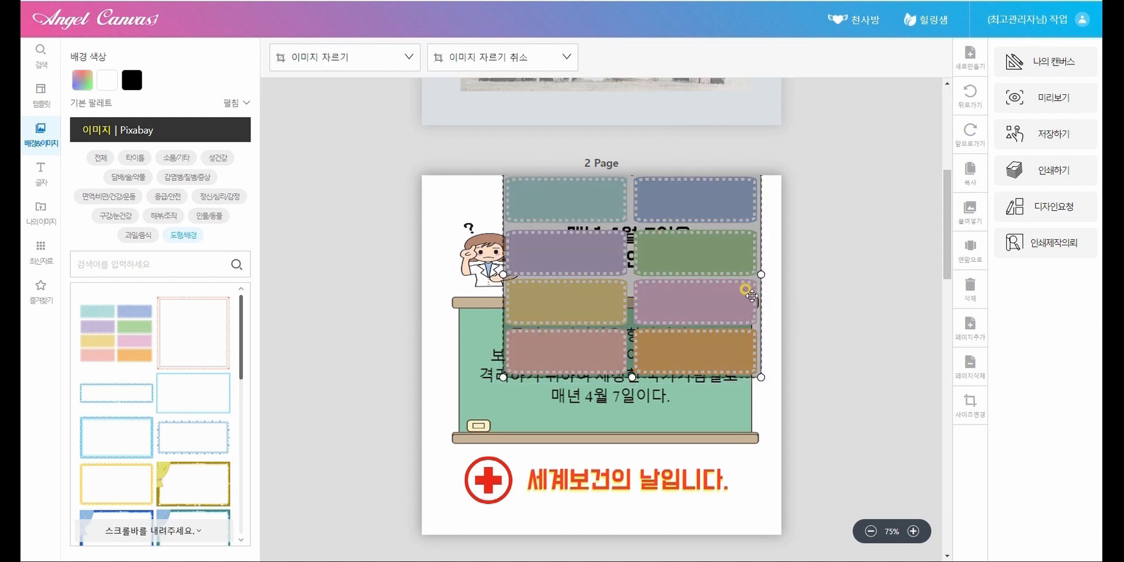
{"action": "left_click_drag", "start_coordinate": [756, 376], "coordinate": [573, 222]}
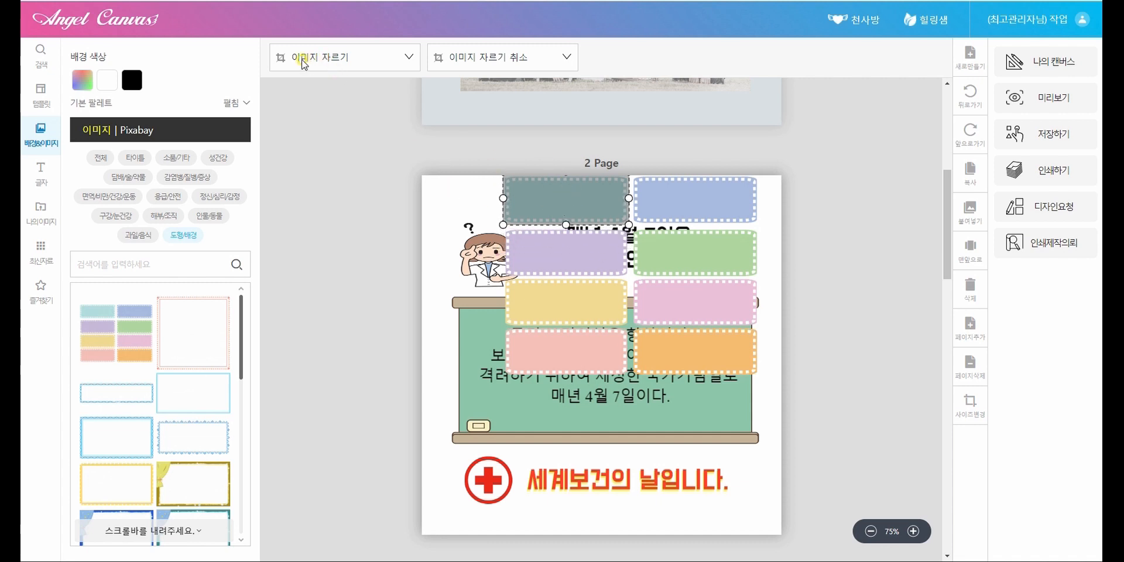
{"action": "left_click", "coordinate": [334, 58]}
{"action": "left_click_drag", "start_coordinate": [575, 205], "coordinate": [595, 480]}
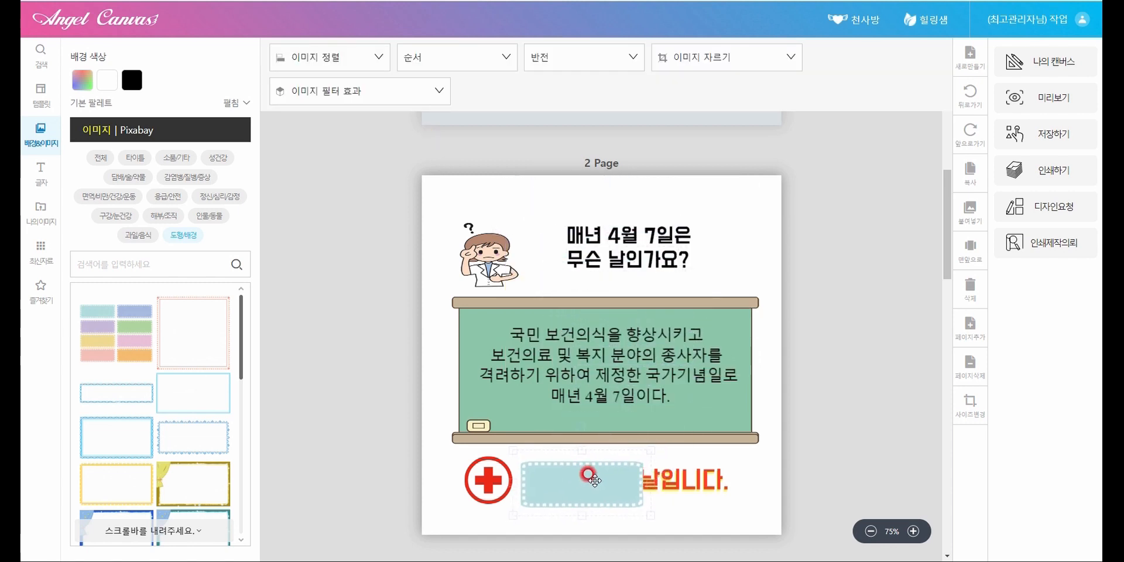
{"action": "left_click_drag", "start_coordinate": [650, 484], "coordinate": [756, 483]}
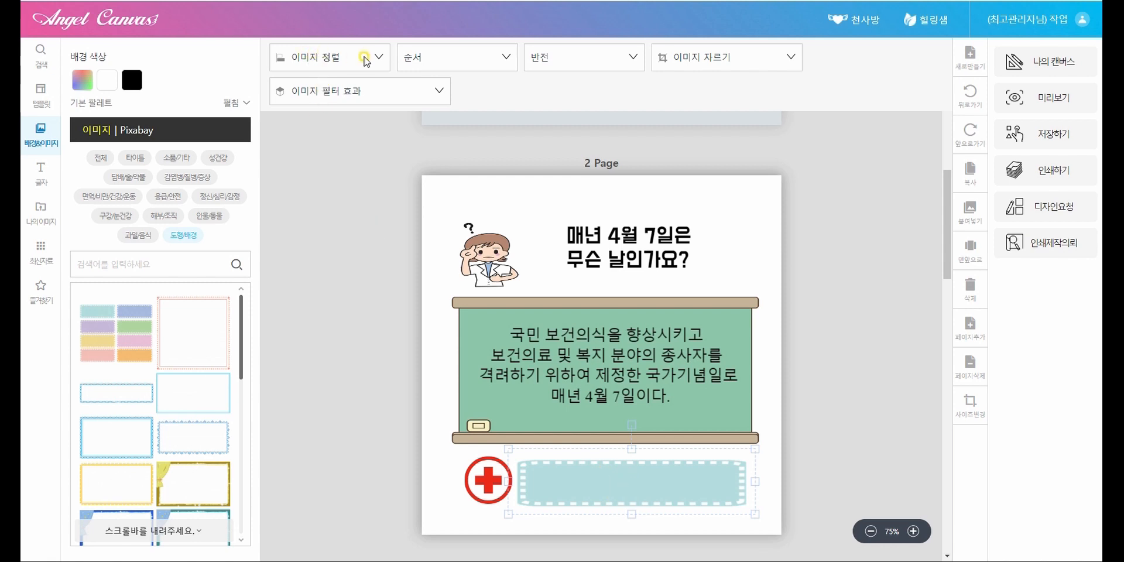
Step: Centre-align the teal label, shift it back right over the 세계보건의 날입니다. line and send it to the very back
{"action": "left_click", "coordinate": [375, 57]}
{"action": "left_click", "coordinate": [312, 136]}
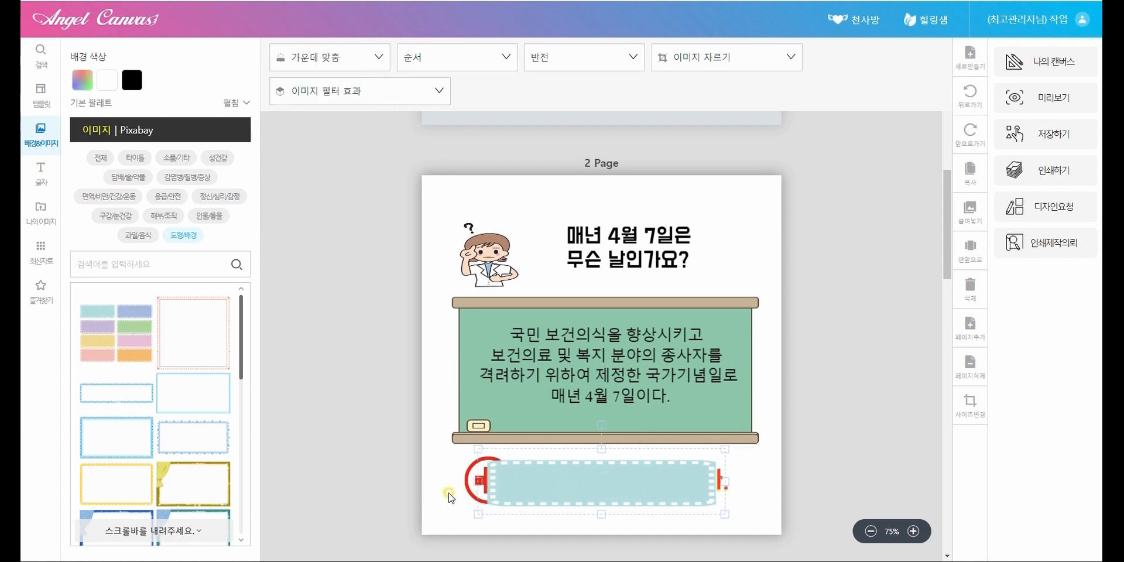
{"action": "left_click_drag", "start_coordinate": [575, 486], "coordinate": [609, 485]}
{"action": "left_click", "coordinate": [471, 61]}
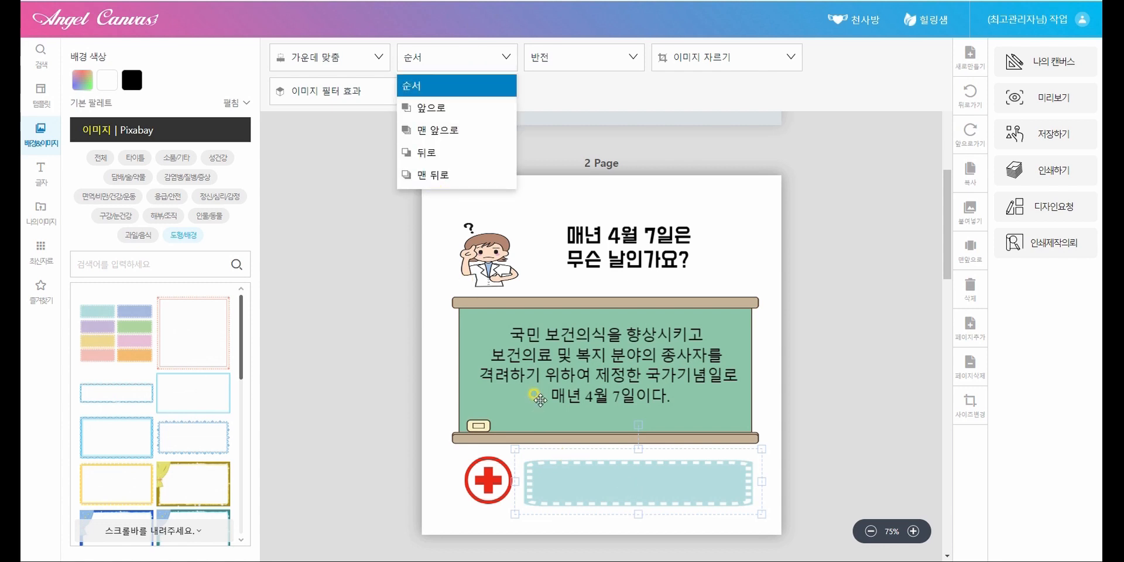
{"action": "left_click", "coordinate": [423, 177]}
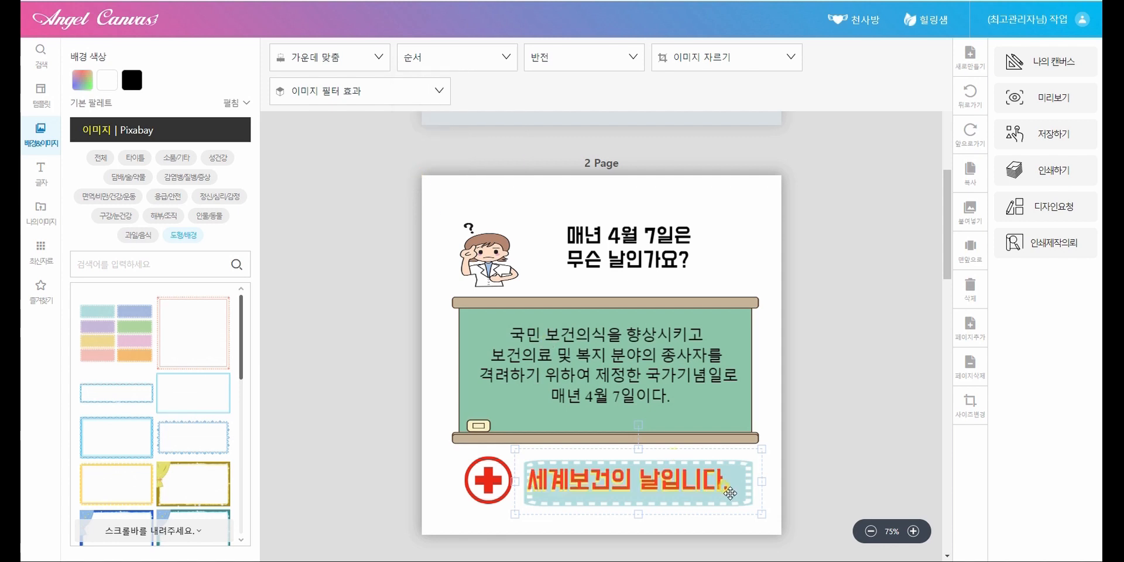
{"action": "left_click", "coordinate": [738, 487]}
{"action": "left_click_drag", "start_coordinate": [743, 490], "coordinate": [750, 499]}
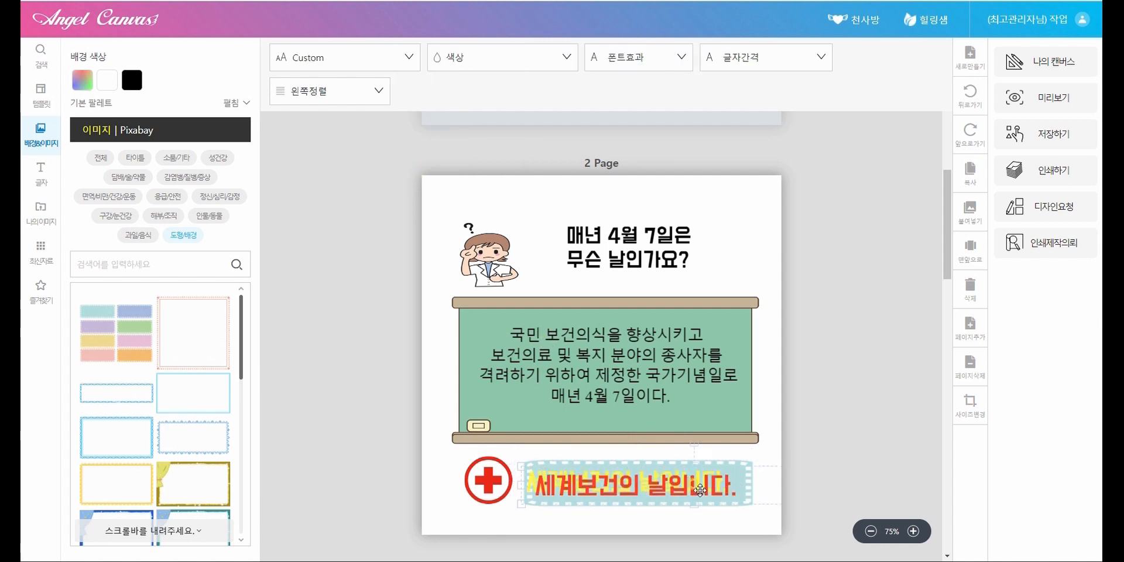
{"action": "key", "text": "ctrl+z"}
Step: Fit the teal label evenly around the 세계보건의 날입니다. text and shift the red cross icon left, clear of it
{"action": "left_click", "coordinate": [745, 494]}
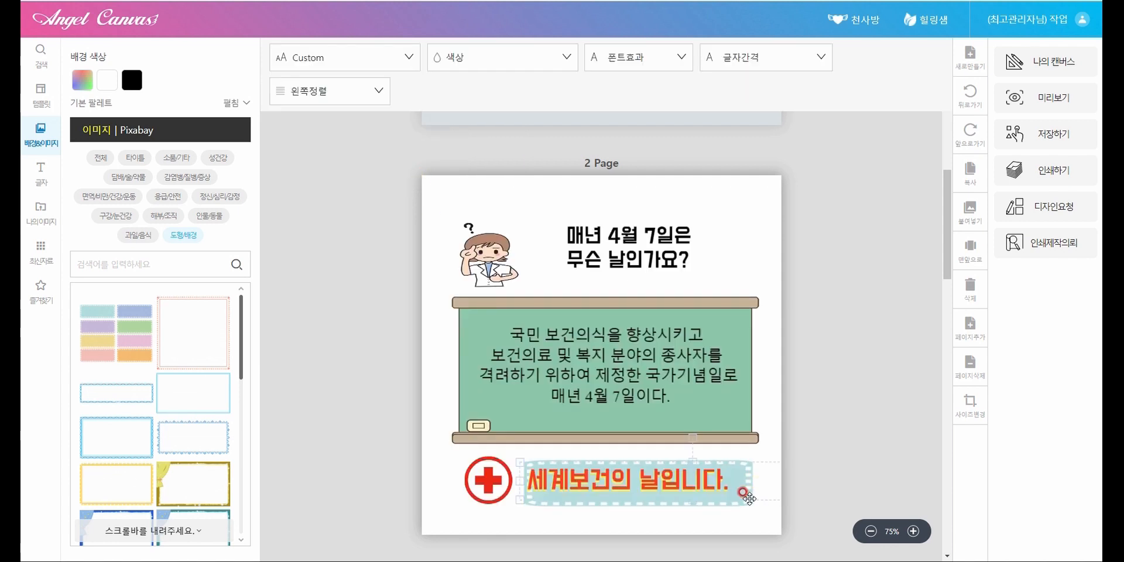
{"action": "left_click", "coordinate": [744, 494]}
{"action": "left_click", "coordinate": [706, 501]}
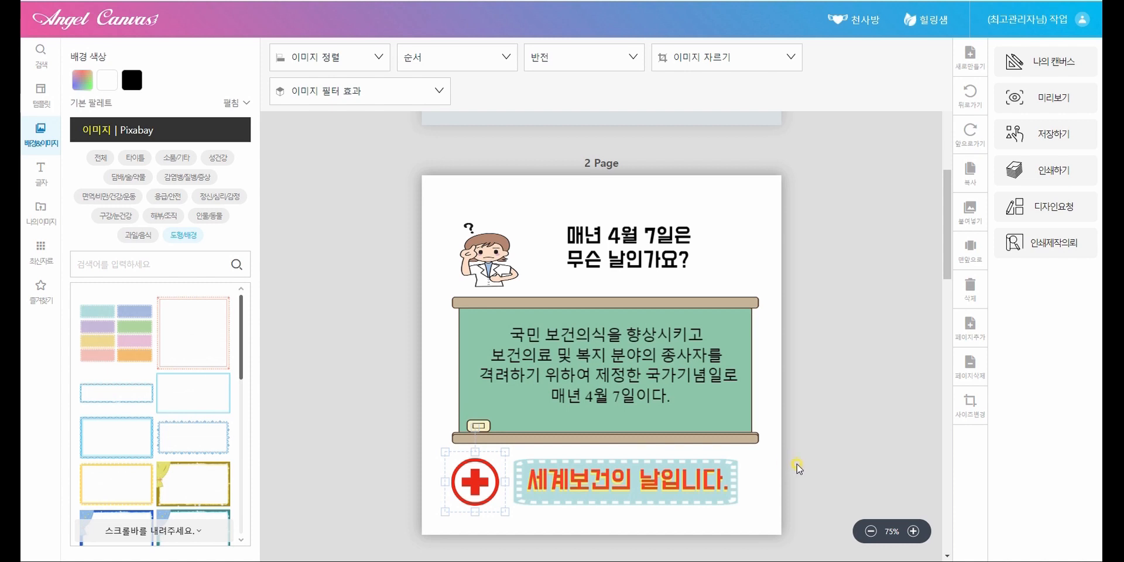
Step: Delete the light teal label behind the 세계보건의 날입니다. line on page 2
{"action": "left_click", "coordinate": [726, 470]}
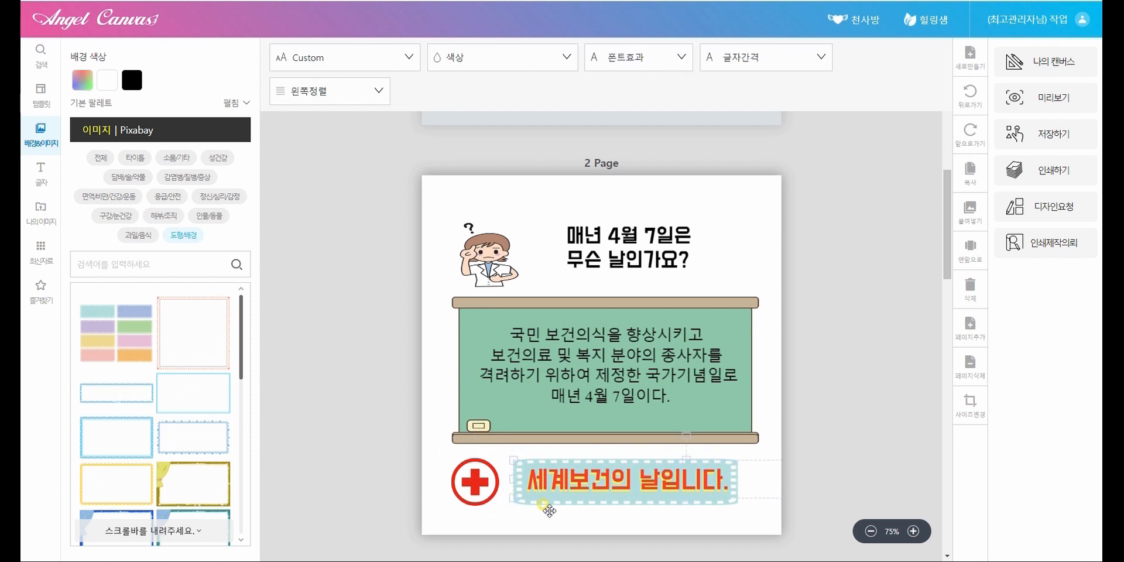
{"action": "left_click", "coordinate": [549, 510]}
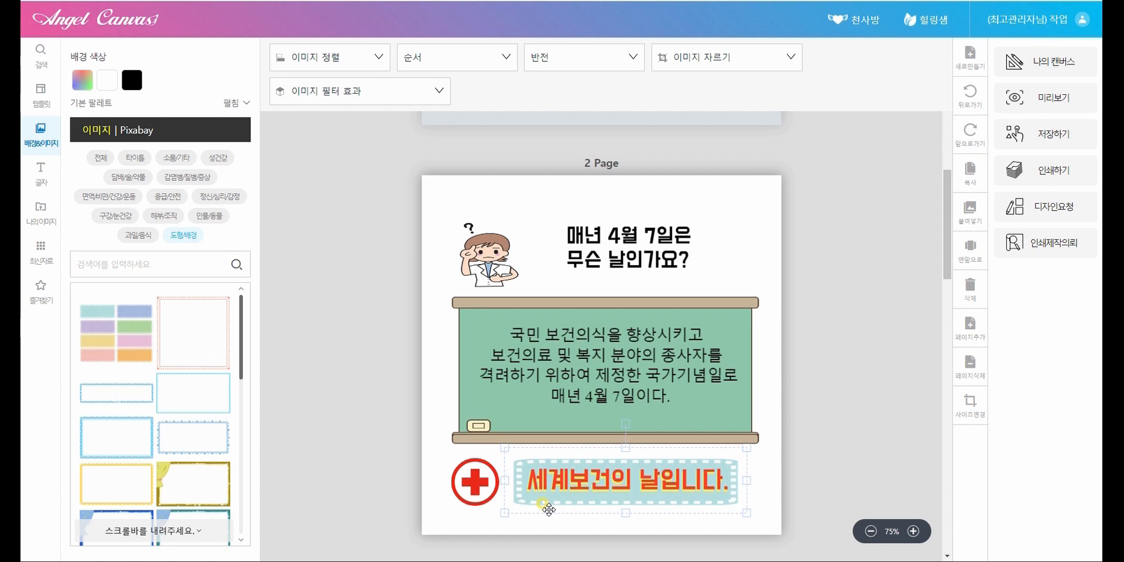
{"action": "key", "text": "Delete"}
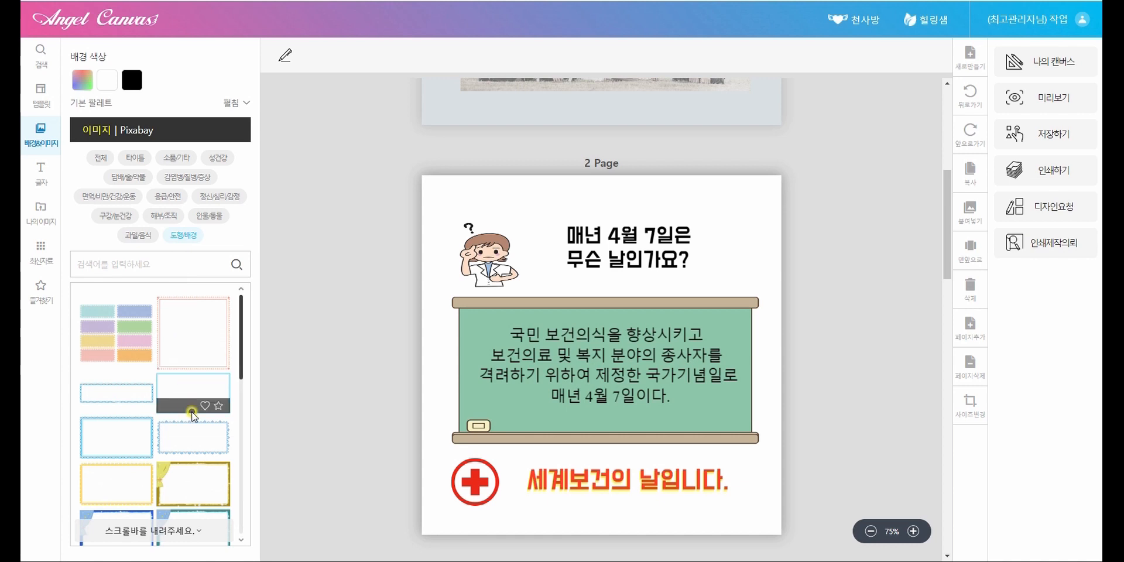
Step: Insert the green-outlined rounded capsule from the 도형/배경 images and move it over the 세계보건의 날입니다. line
{"action": "mouse_move", "coordinate": [199, 434]}
{"action": "scroll", "coordinate": [199, 444], "scroll_direction": "down", "scroll_amount": 3}
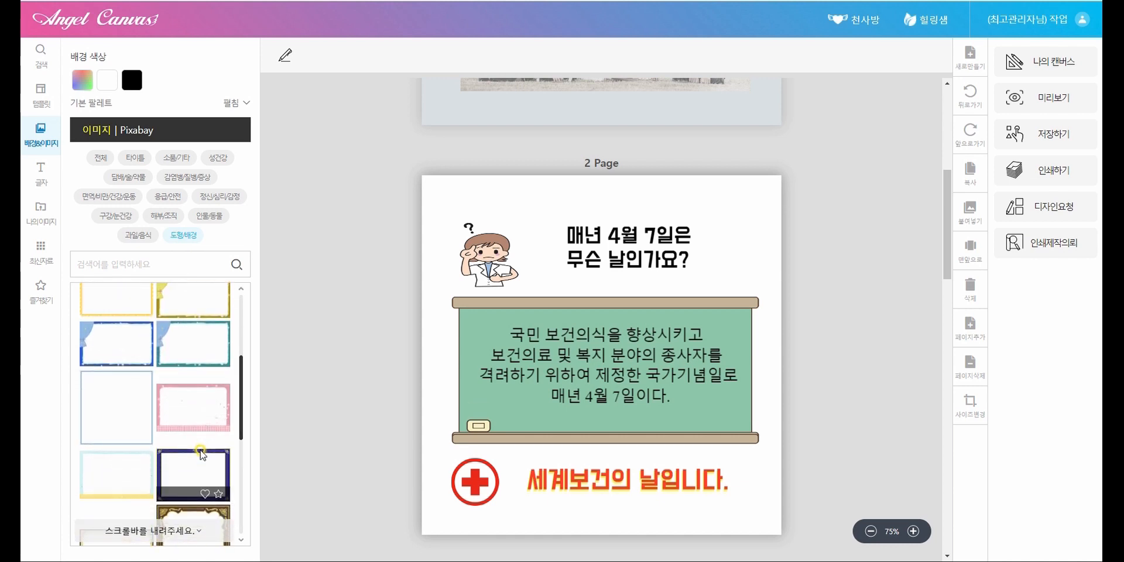
{"action": "scroll", "coordinate": [200, 454], "scroll_direction": "down", "scroll_amount": 5}
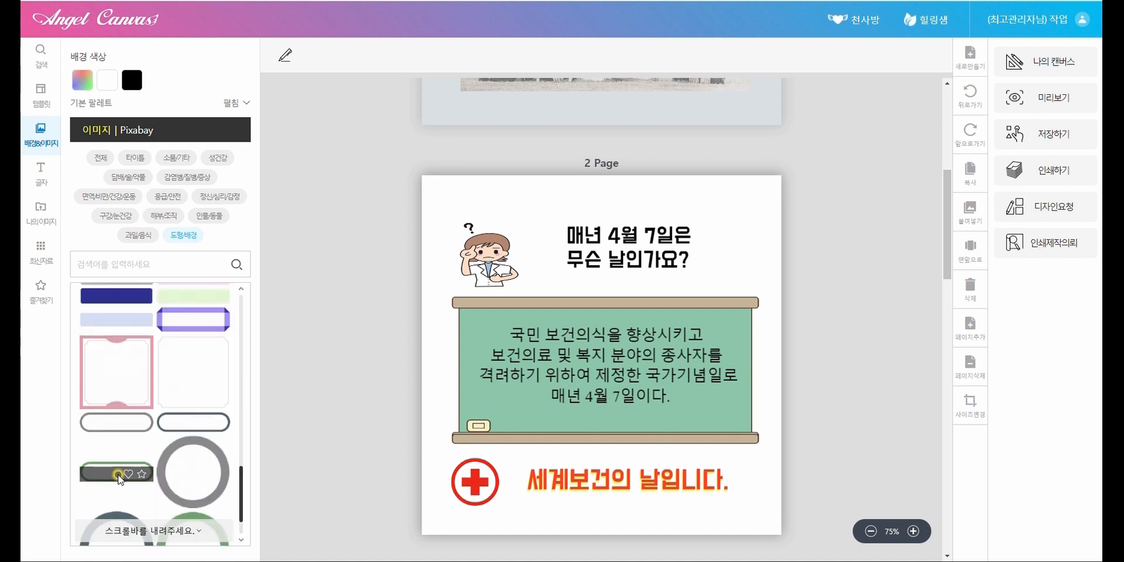
{"action": "left_click", "coordinate": [104, 476]}
{"action": "left_click_drag", "start_coordinate": [564, 372], "coordinate": [608, 483]}
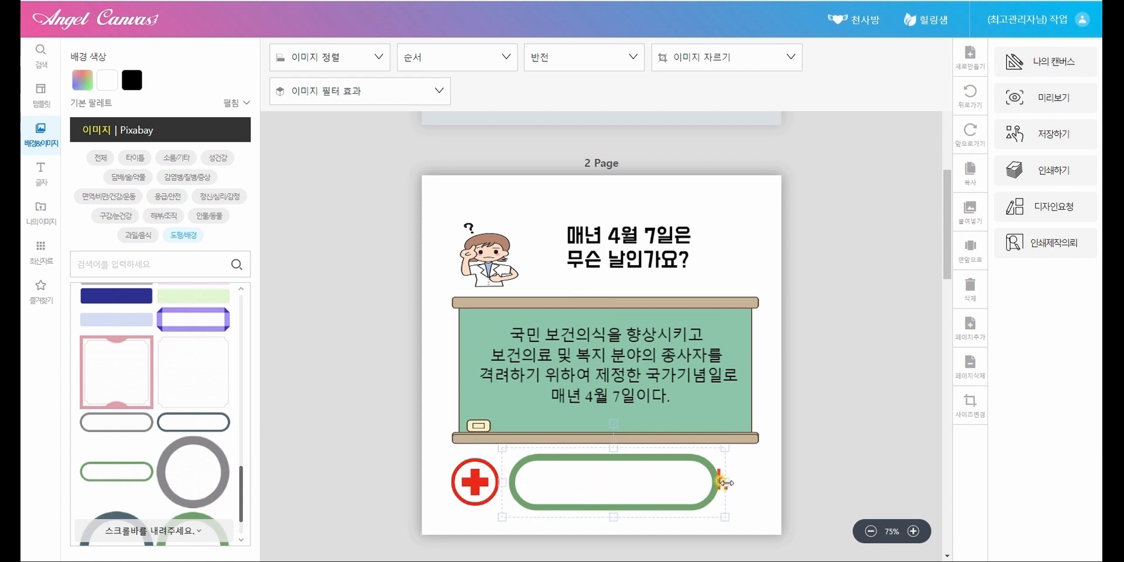
Step: Widen the green capsule to span the whole 세계보건의 날입니다. line and send it to the very back
{"action": "left_click_drag", "start_coordinate": [726, 483], "coordinate": [756, 483]}
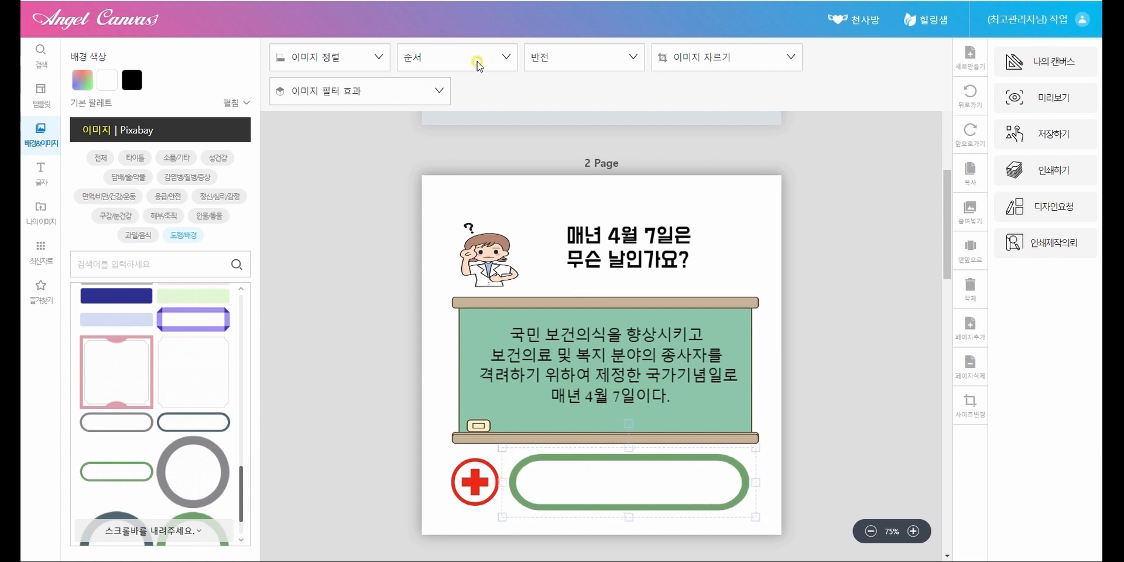
{"action": "left_click", "coordinate": [448, 59]}
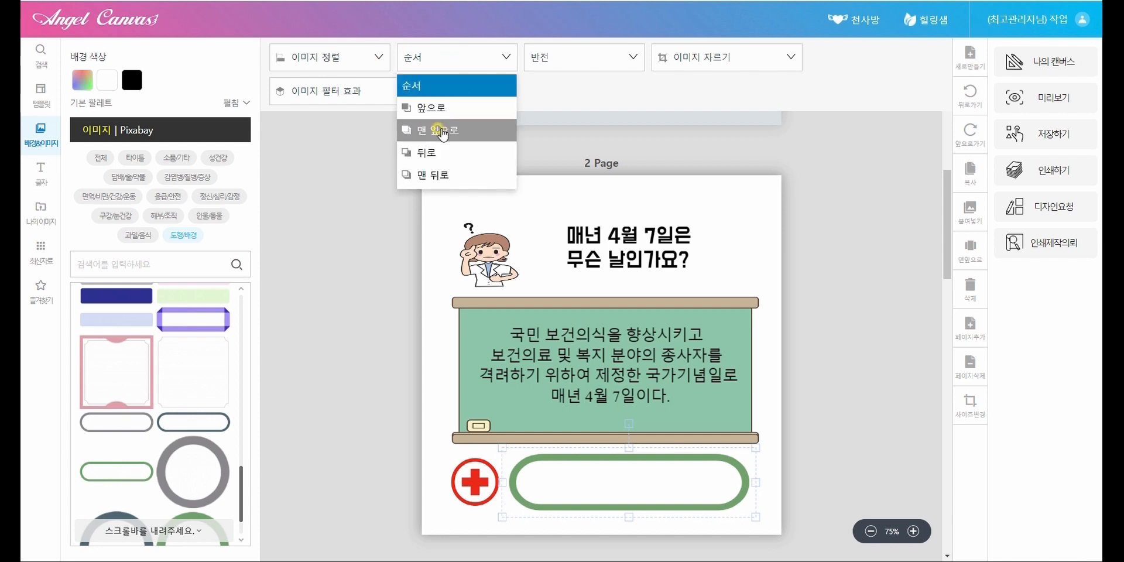
{"action": "left_click", "coordinate": [429, 175]}
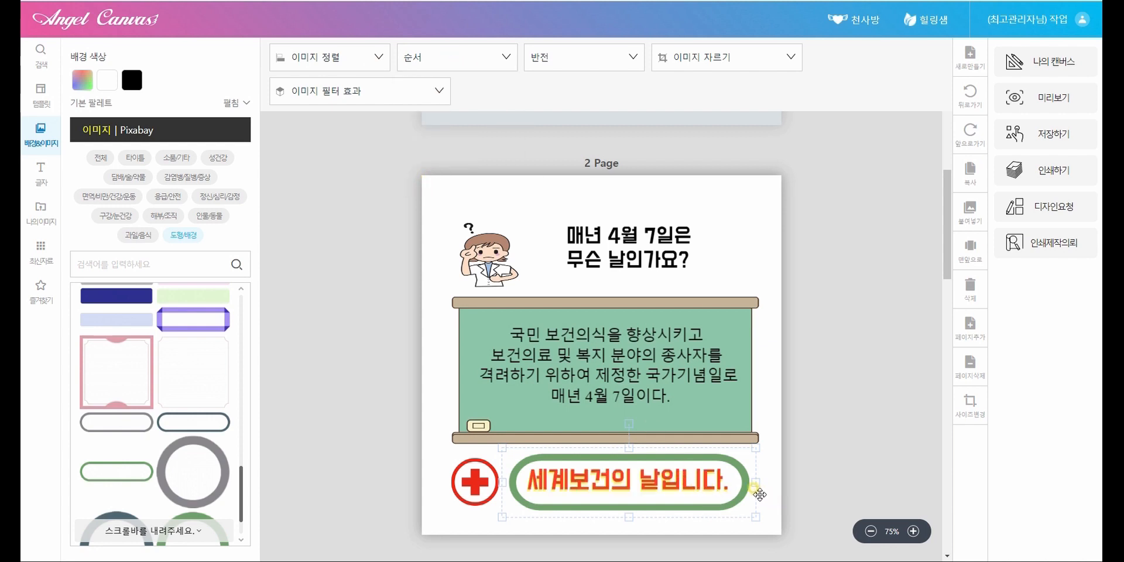
Step: Delete the green chalkboard image behind page 2's body paragraph
{"action": "left_click", "coordinate": [685, 398]}
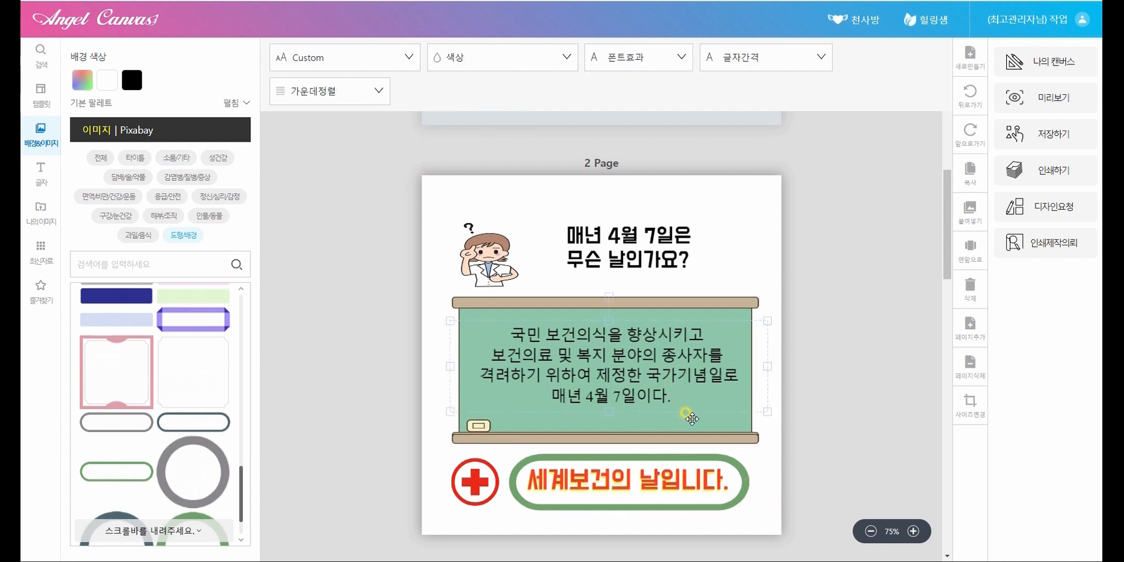
{"action": "left_click", "coordinate": [675, 433]}
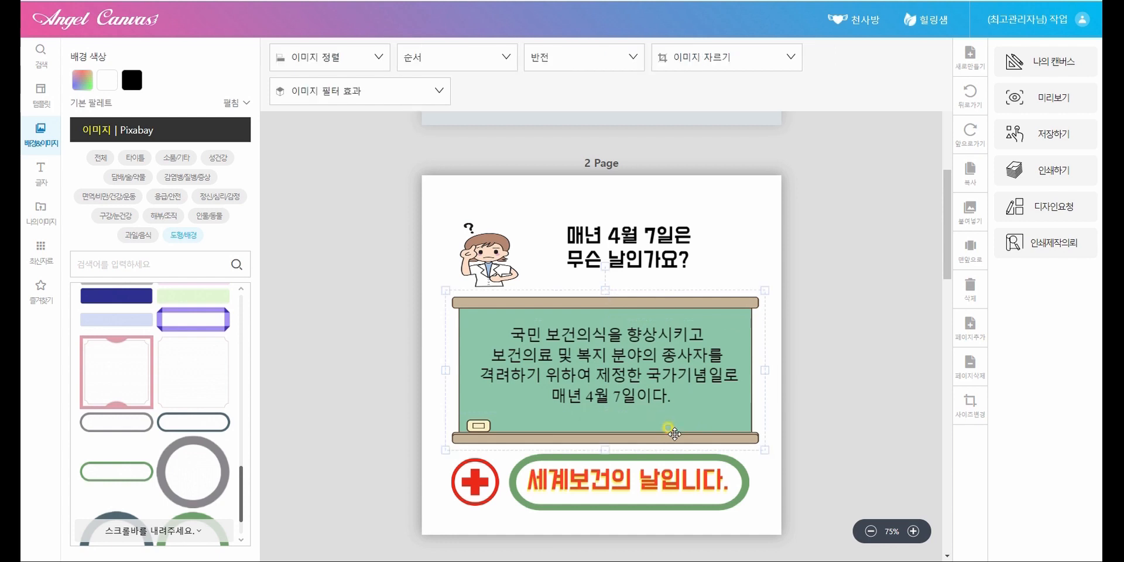
{"action": "key", "text": "Delete"}
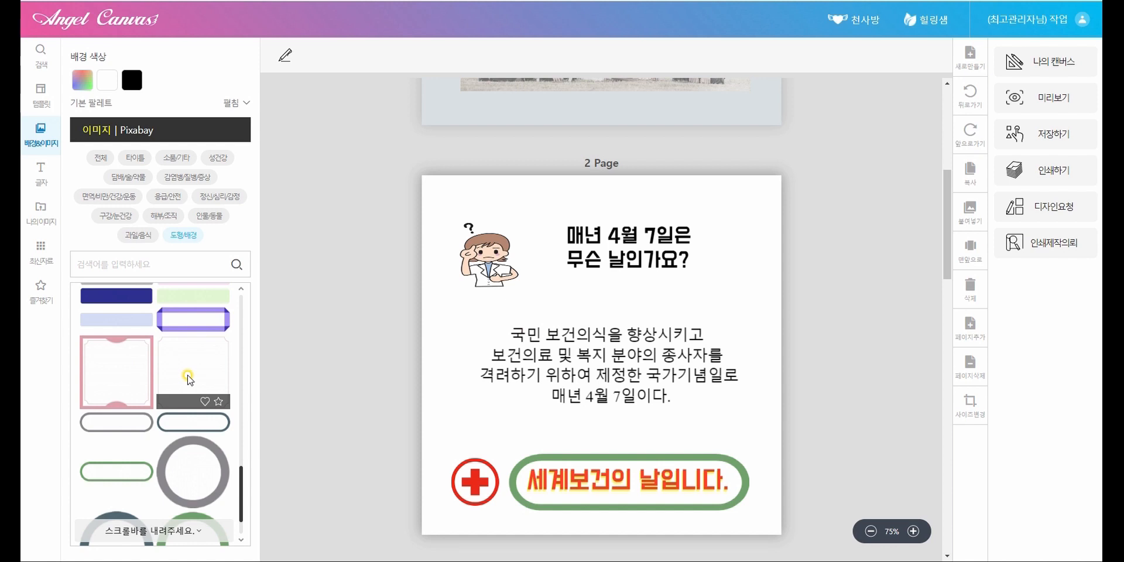
Step: Insert the teal frame with the blue curtain on page 2, lower its upper edge below the heading and widen it slightly
{"action": "scroll", "coordinate": [188, 377], "scroll_direction": "up", "scroll_amount": 5}
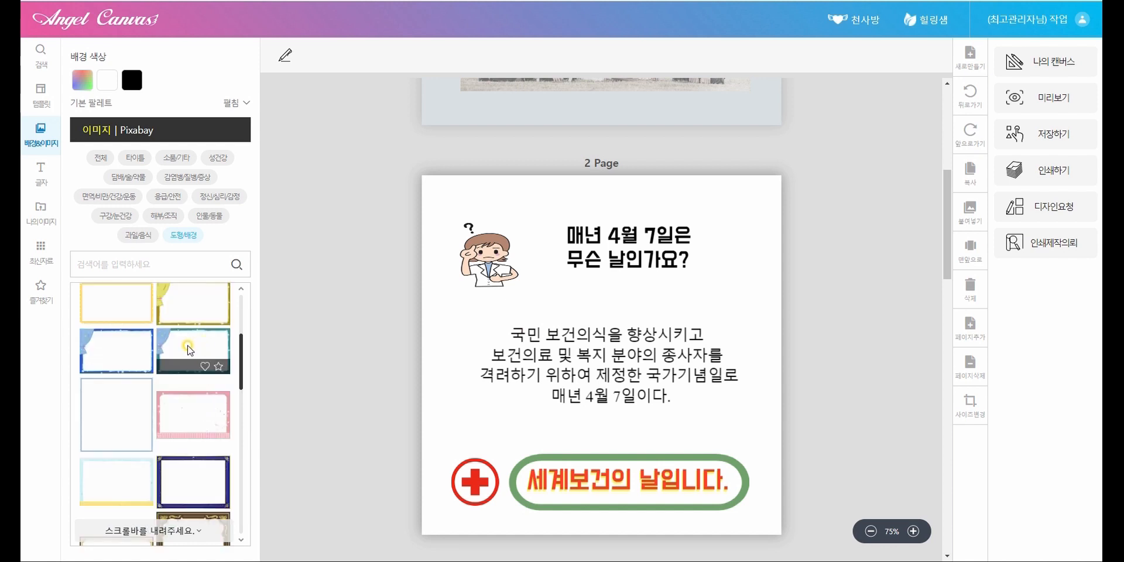
{"action": "left_click", "coordinate": [217, 354]}
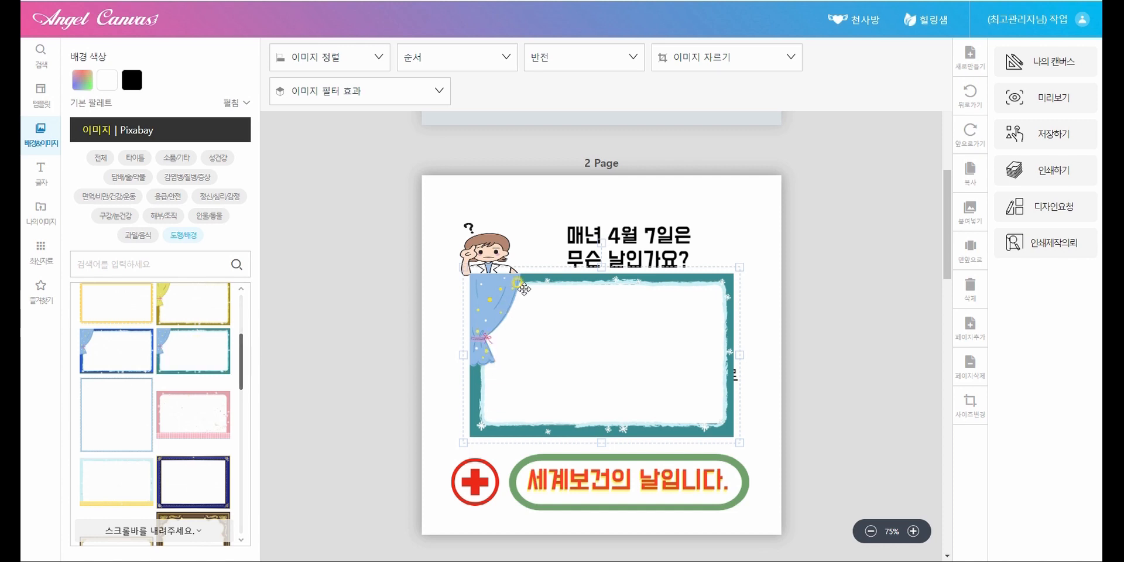
{"action": "left_click_drag", "start_coordinate": [604, 268], "coordinate": [602, 306]}
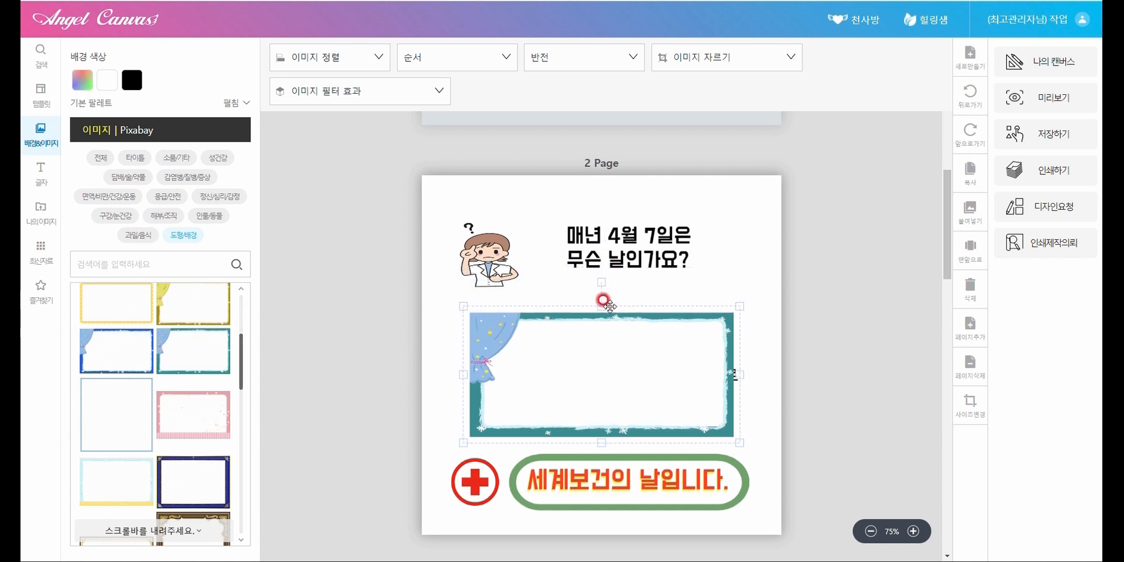
{"action": "left_click_drag", "start_coordinate": [735, 376], "coordinate": [749, 374]}
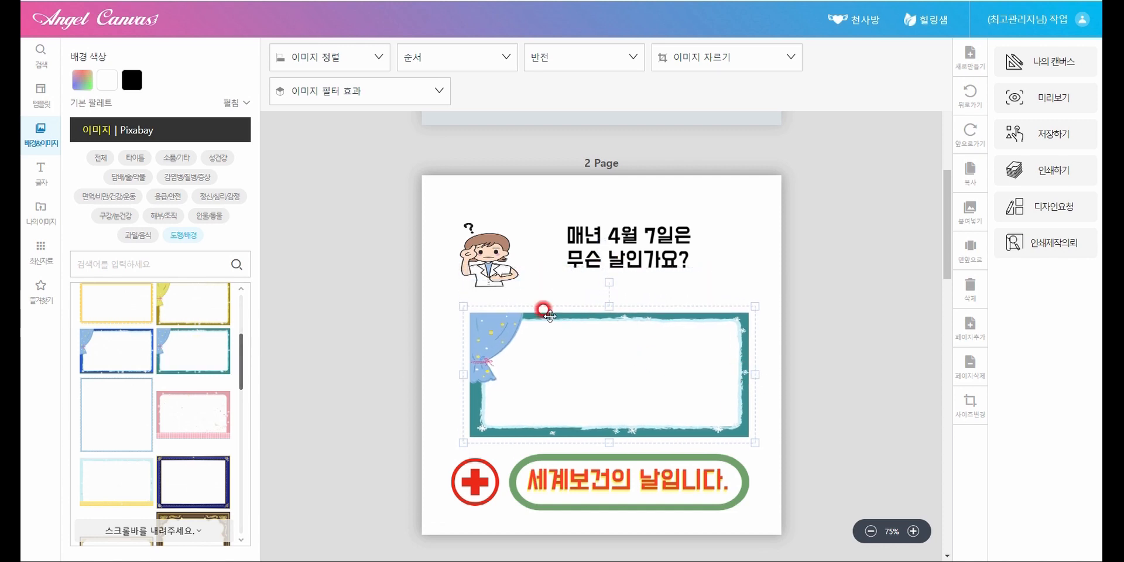
Step: Send the teal curtain frame to the very back, behind the body paragraph
{"action": "left_click", "coordinate": [336, 50]}
{"action": "left_click", "coordinate": [434, 56]}
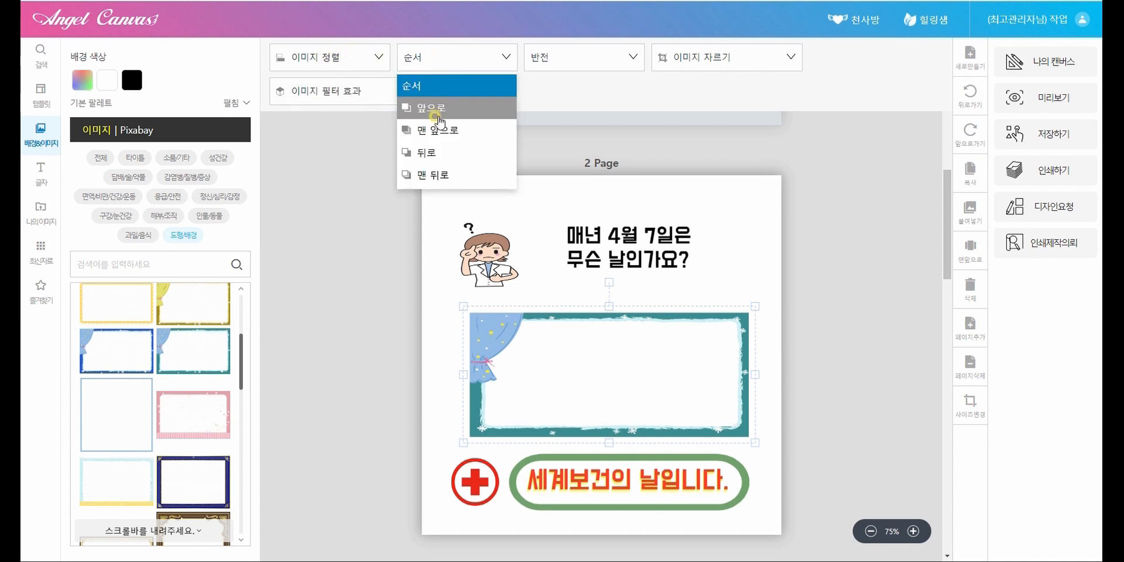
{"action": "left_click", "coordinate": [428, 176]}
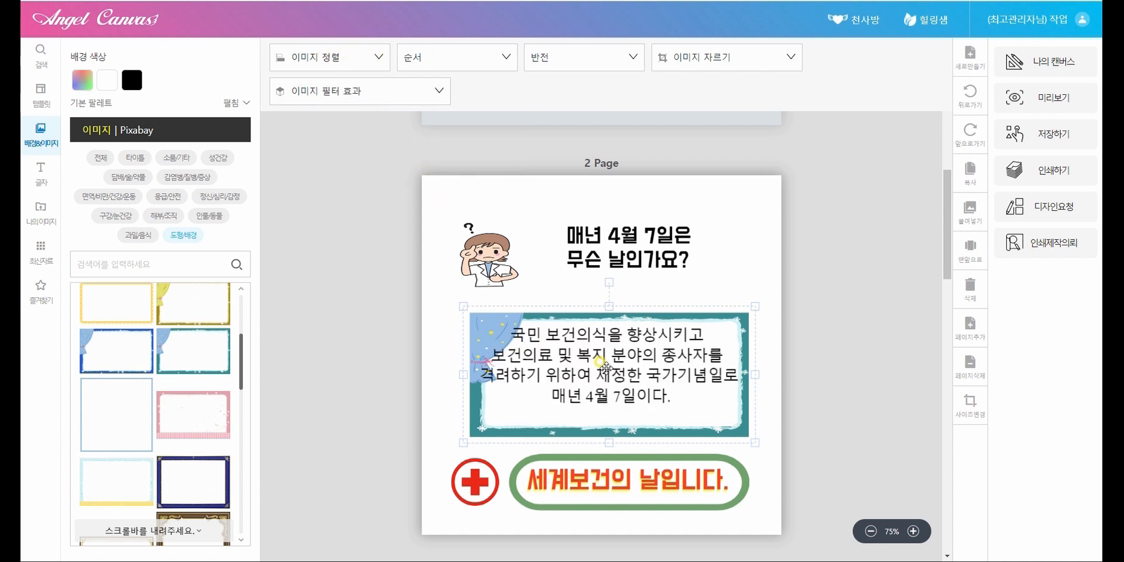
Step: Widen the teal curtain frame on both sides and shift it up so it surrounds the body paragraph
{"action": "left_click_drag", "start_coordinate": [463, 374], "coordinate": [444, 374]}
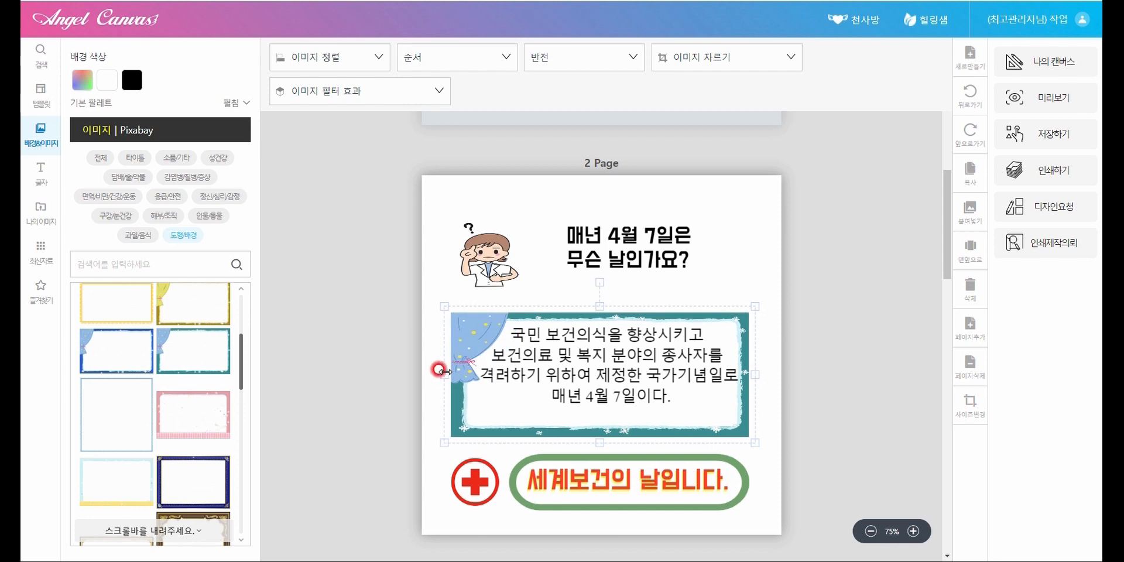
{"action": "left_click_drag", "start_coordinate": [757, 376], "coordinate": [776, 375]}
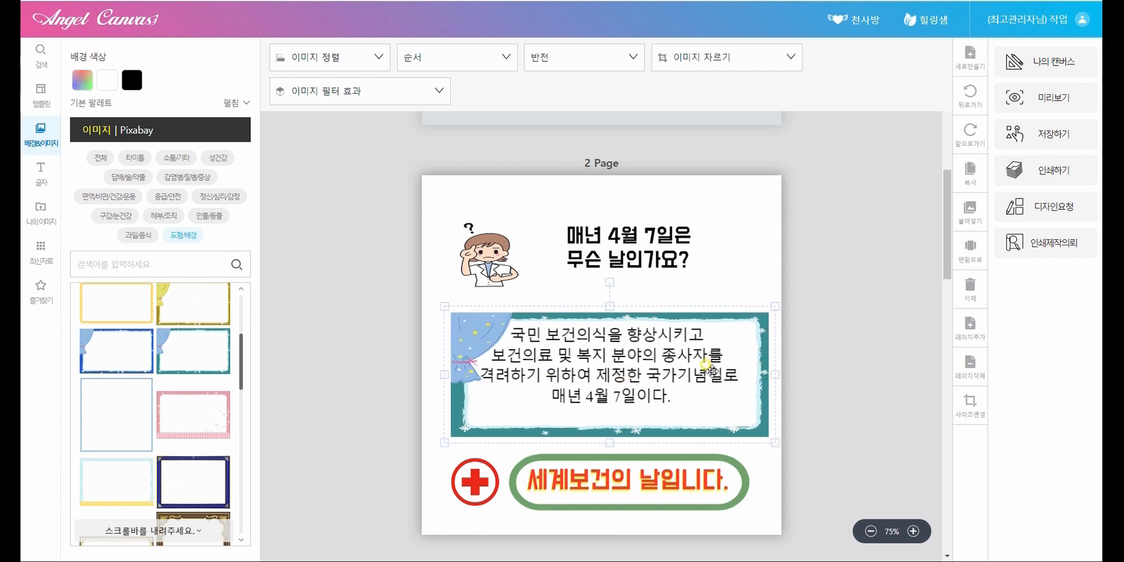
{"action": "left_click_drag", "start_coordinate": [657, 308], "coordinate": [654, 296]}
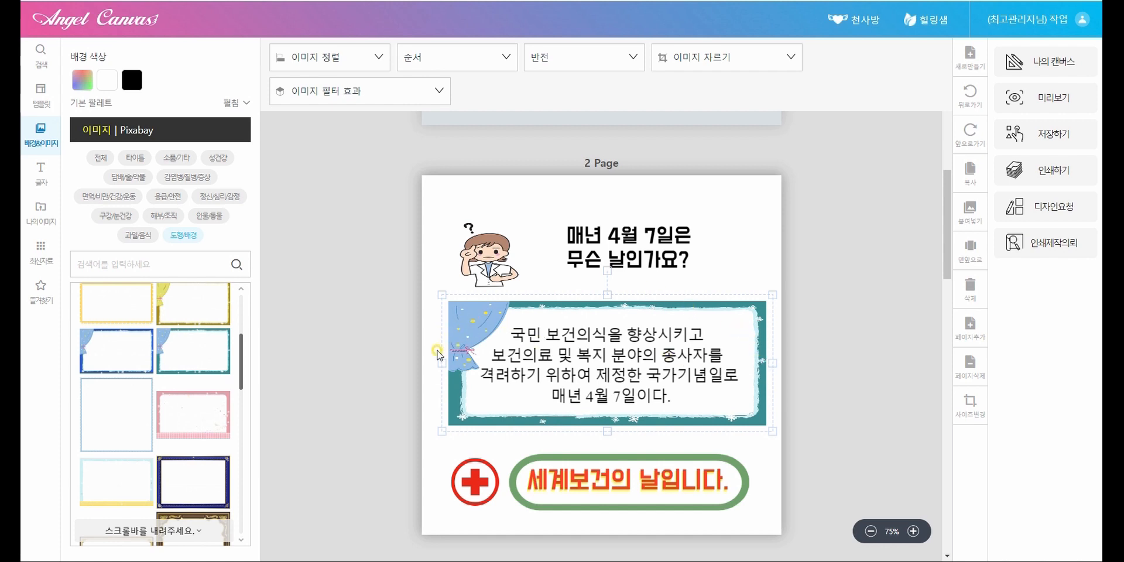
Step: Try left alignment on the body paragraph inside the curtain frame and undo it
{"action": "left_click", "coordinate": [472, 321]}
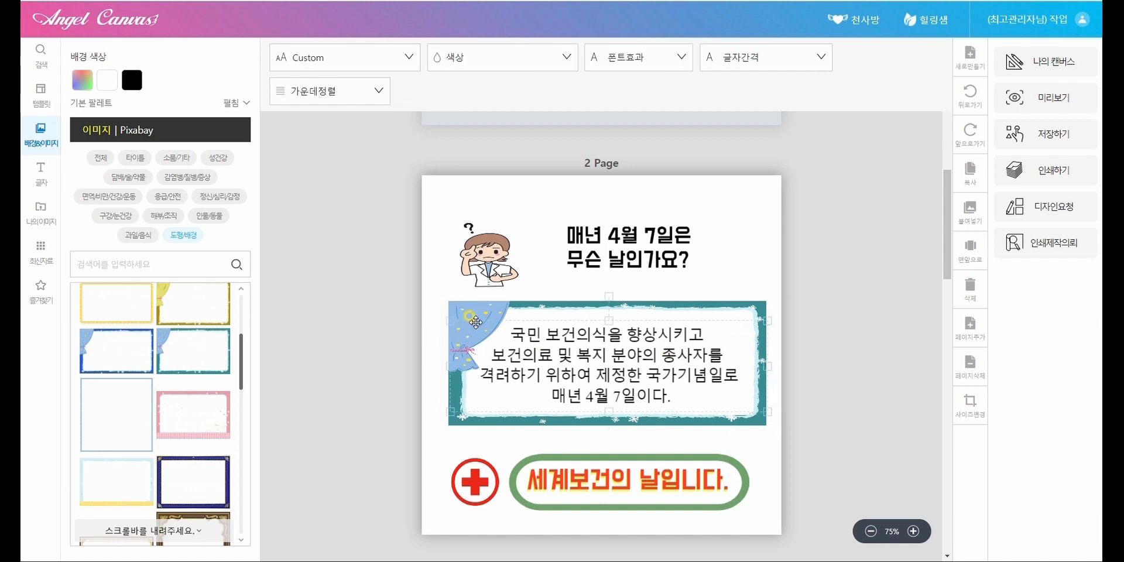
{"action": "left_click", "coordinate": [332, 93]}
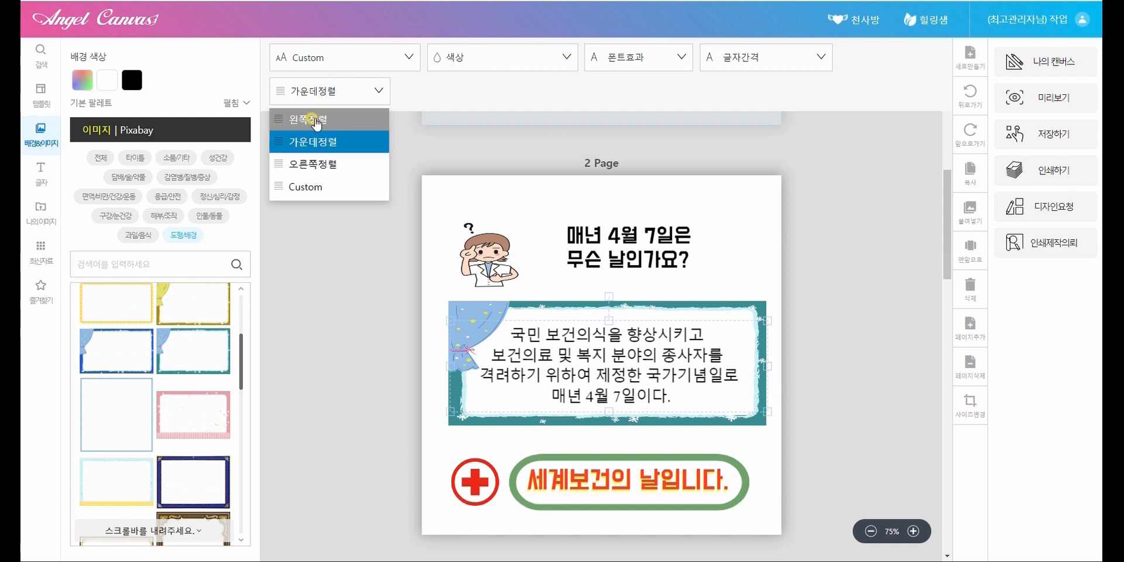
{"action": "left_click", "coordinate": [308, 146]}
{"action": "left_click", "coordinate": [313, 92]}
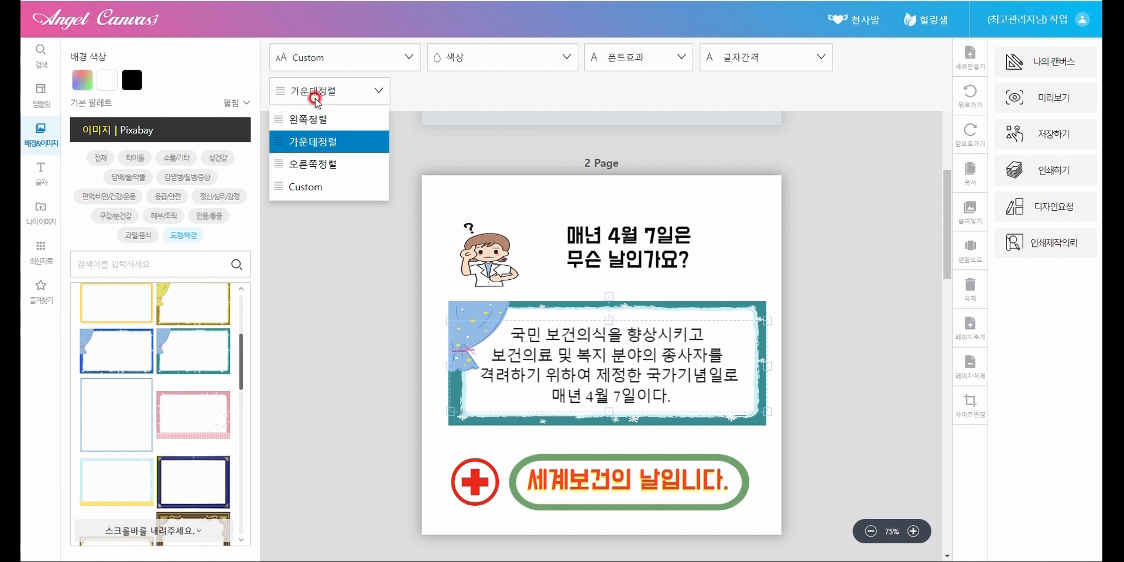
{"action": "left_click", "coordinate": [315, 119]}
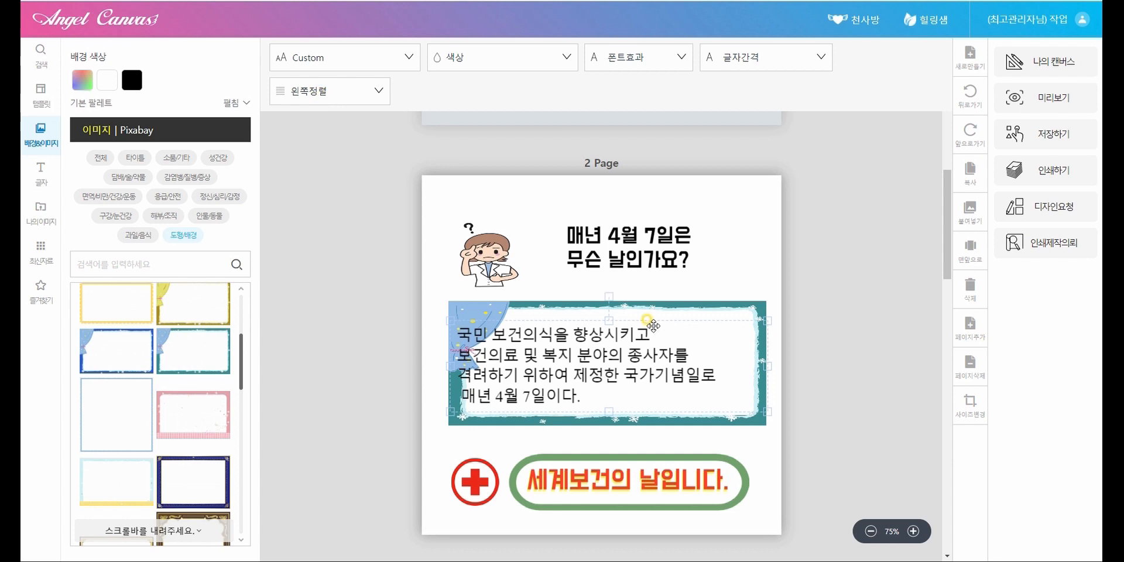
{"action": "key", "text": "ctrl+z"}
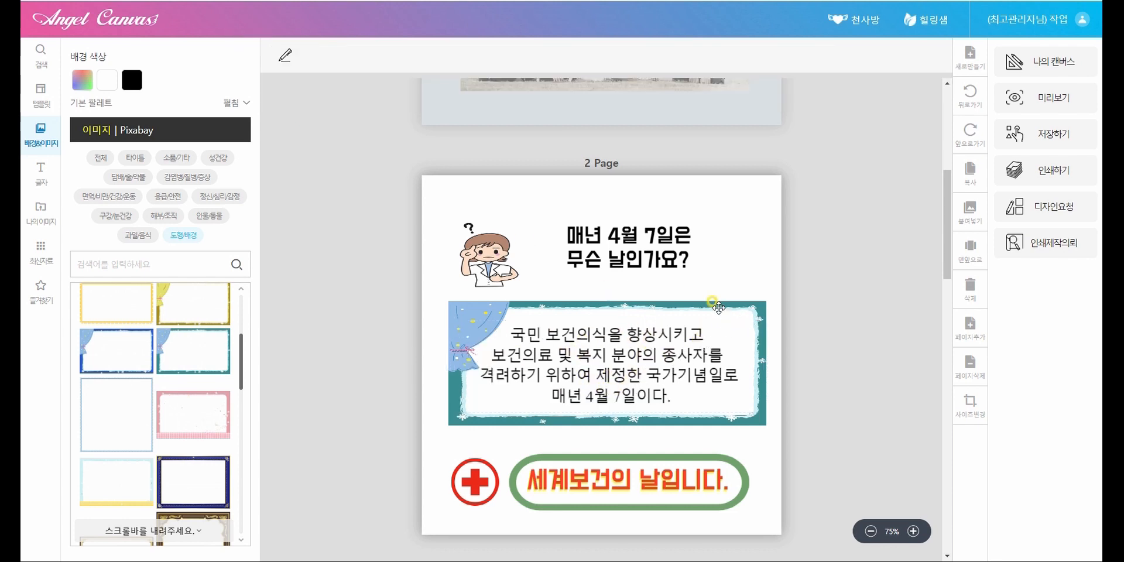
Step: Align the teal curtain frame to the horizontal centre of page 2
{"action": "left_click", "coordinate": [715, 304]}
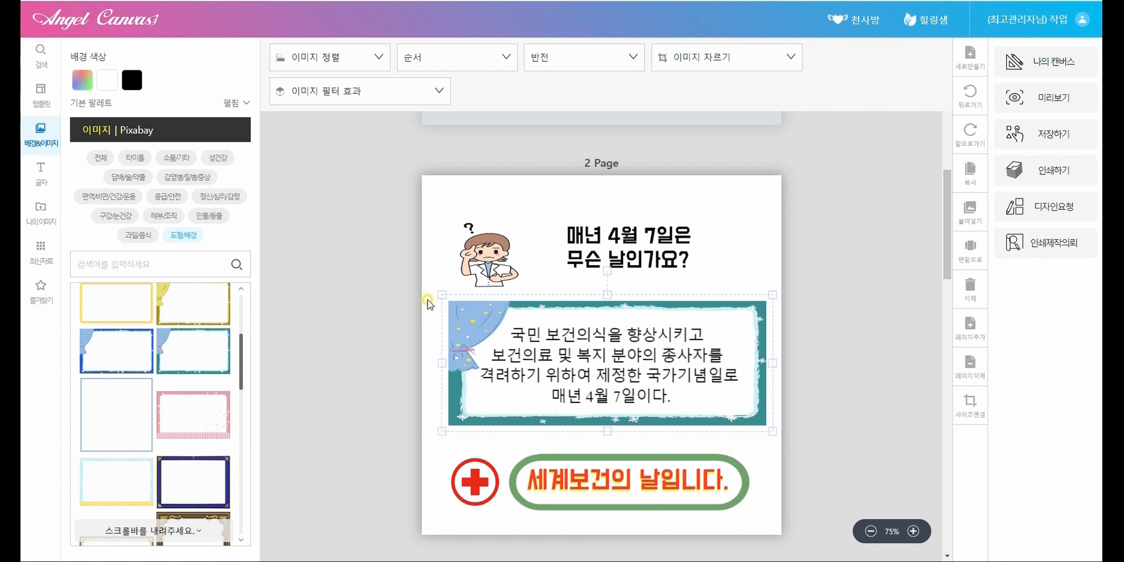
{"action": "left_click", "coordinate": [359, 58]}
{"action": "left_click", "coordinate": [306, 132]}
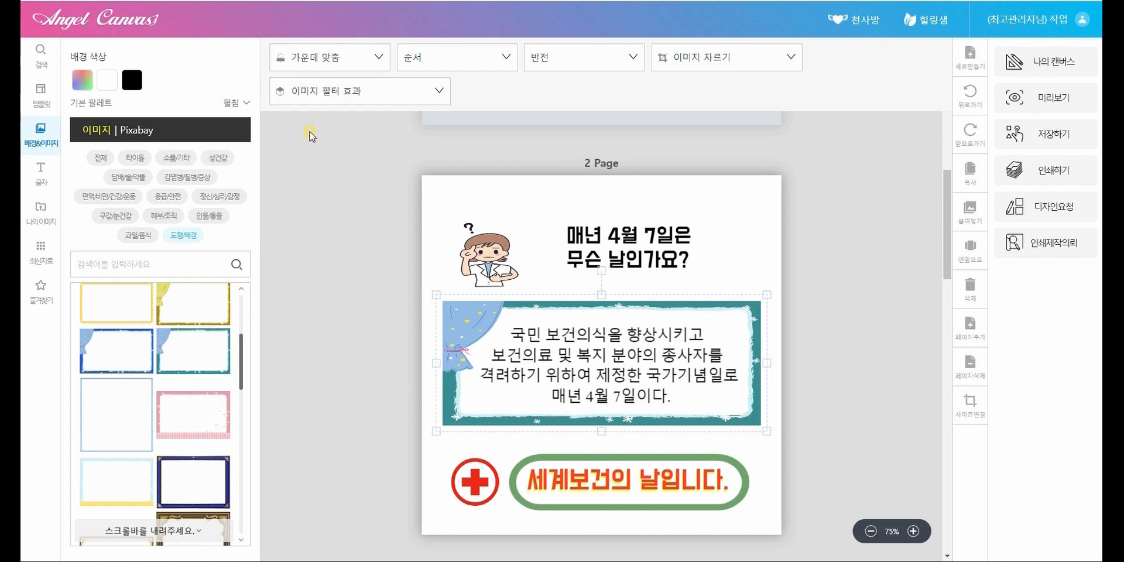
{"action": "left_click", "coordinate": [781, 359]}
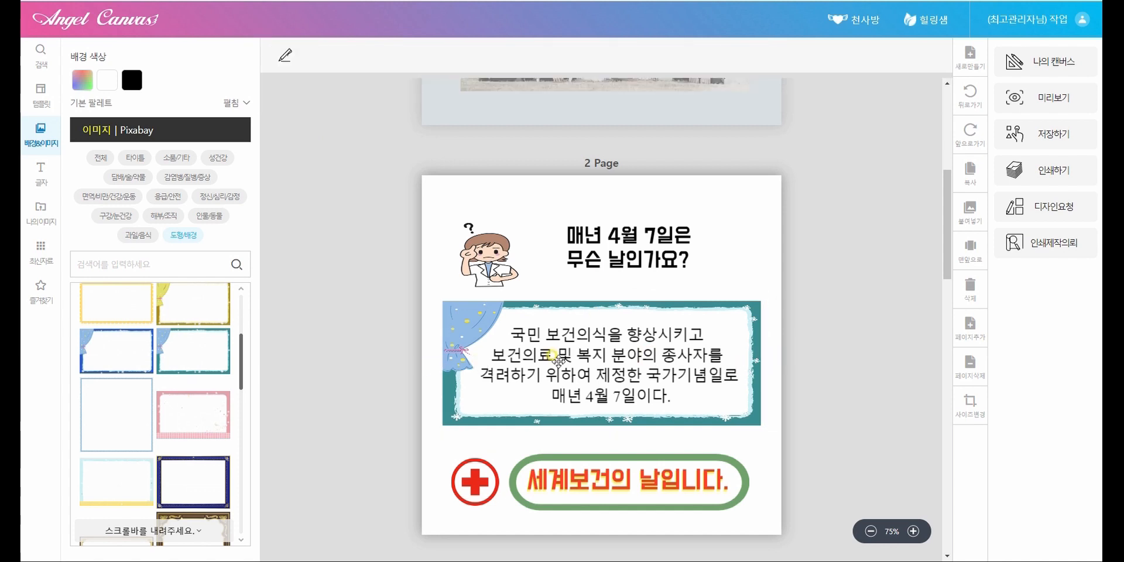
Step: Nudge the body paragraph up slightly, and move the doctor illustration and the 매년 4월 7일은 무슨 날인가요? heading up and right
{"action": "left_click", "coordinate": [616, 374]}
{"action": "left_click_drag", "start_coordinate": [620, 376], "coordinate": [620, 376]}
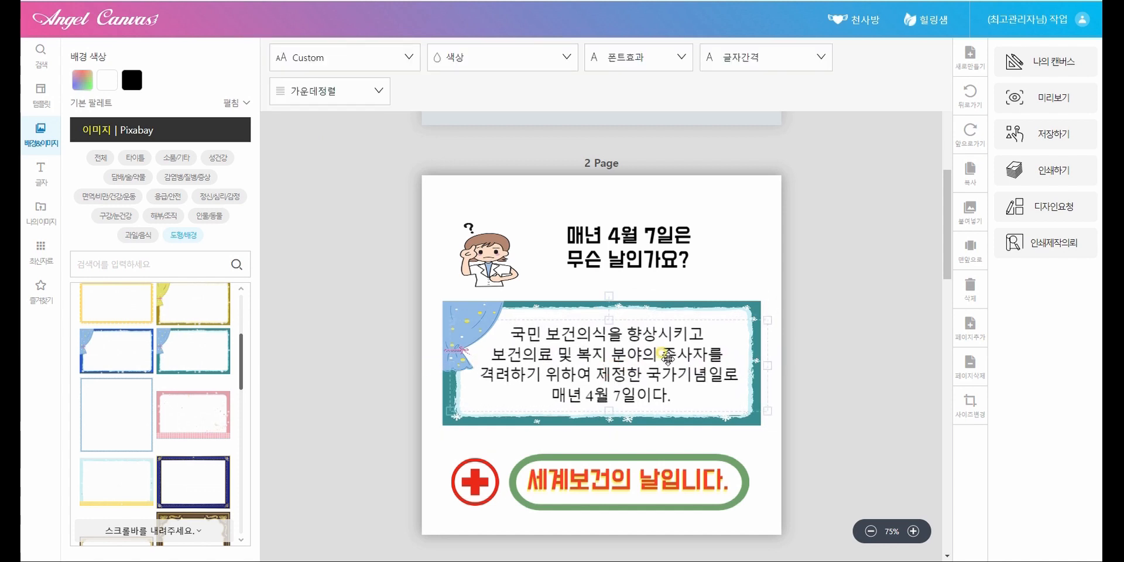
{"action": "left_click", "coordinate": [843, 310]}
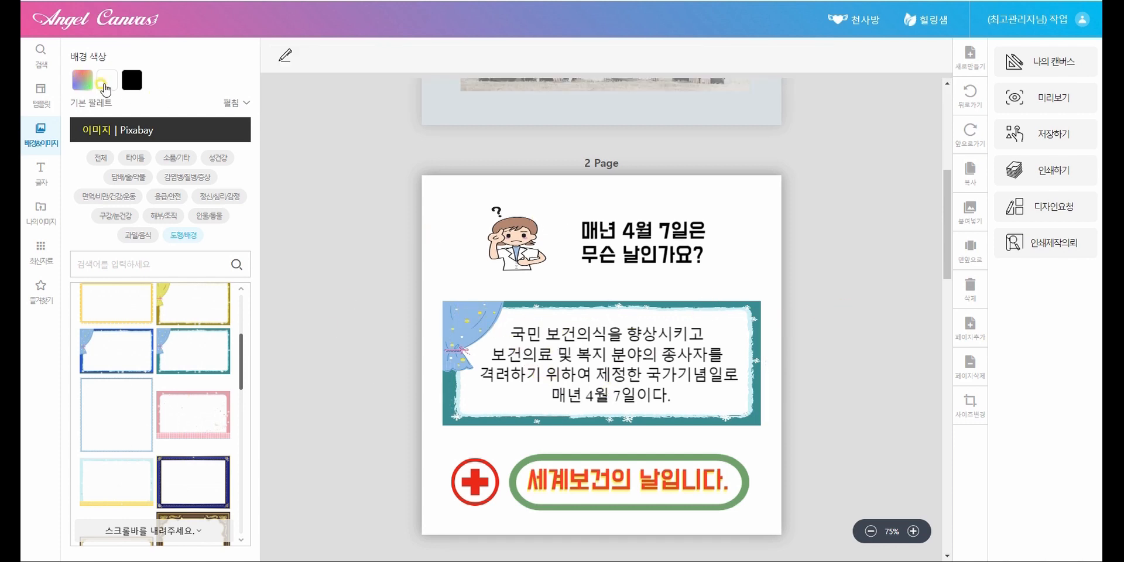
Step: Set page 2's background to light blue from the expanded basic palette, and enlarge the doctor illustration and the heading
{"action": "left_click", "coordinate": [233, 103]}
{"action": "left_click", "coordinate": [183, 152]}
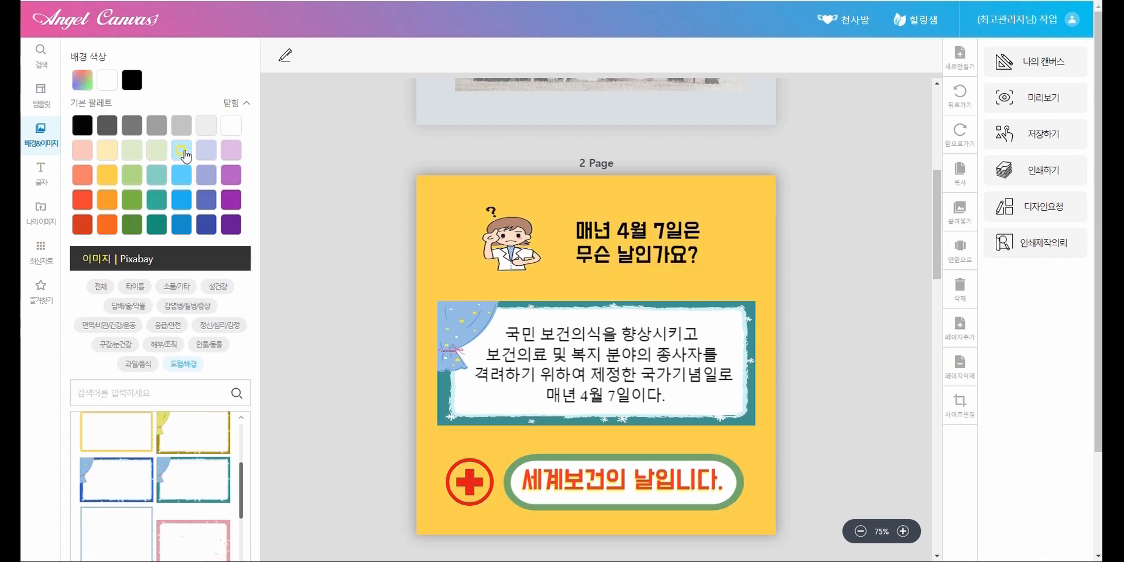
{"action": "left_click", "coordinate": [179, 151]}
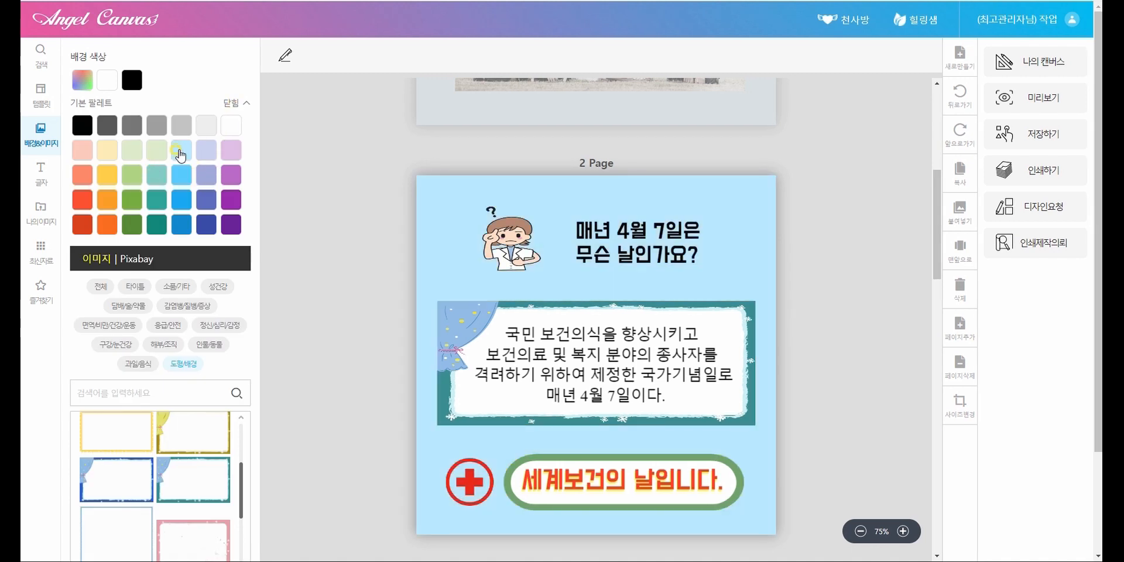
{"action": "left_click", "coordinate": [823, 305]}
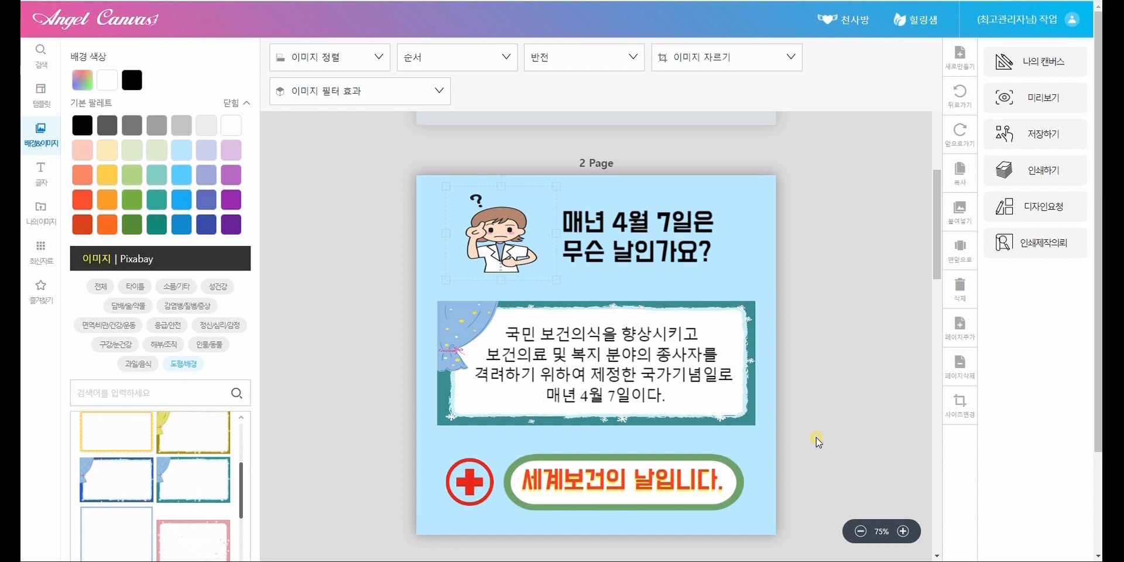
Step: Delete the decorative 2022 image beside the 보건의 날 title on page 3
{"action": "scroll", "coordinate": [819, 438], "scroll_direction": "down", "scroll_amount": 6}
{"action": "scroll", "coordinate": [819, 426], "scroll_direction": "down", "scroll_amount": 2}
{"action": "left_click", "coordinate": [520, 153]}
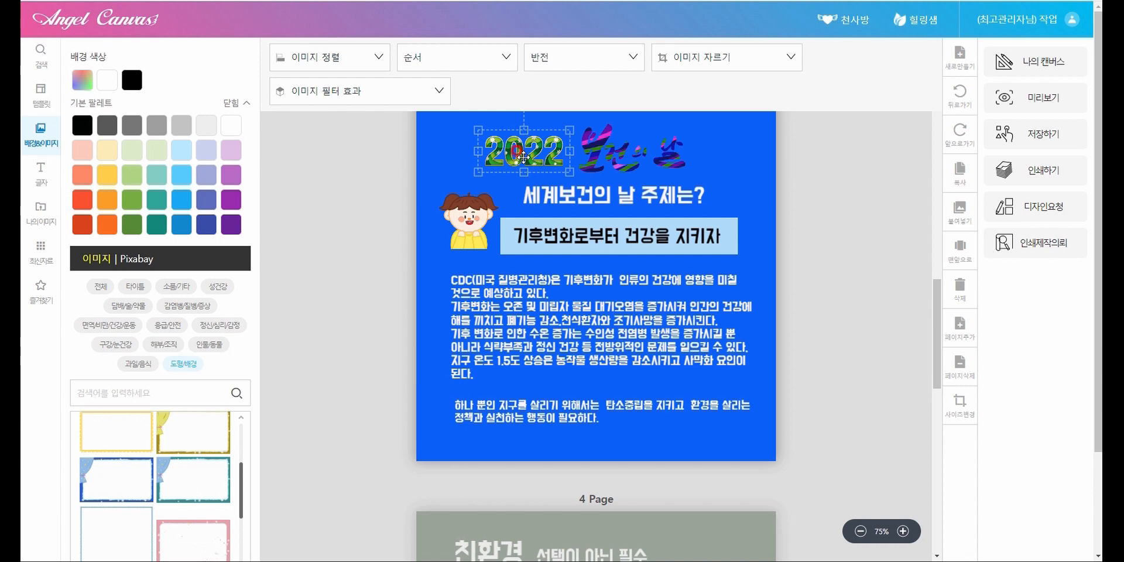
{"action": "scroll", "coordinate": [507, 223], "scroll_direction": "up", "scroll_amount": 1}
{"action": "key", "text": "Delete"}
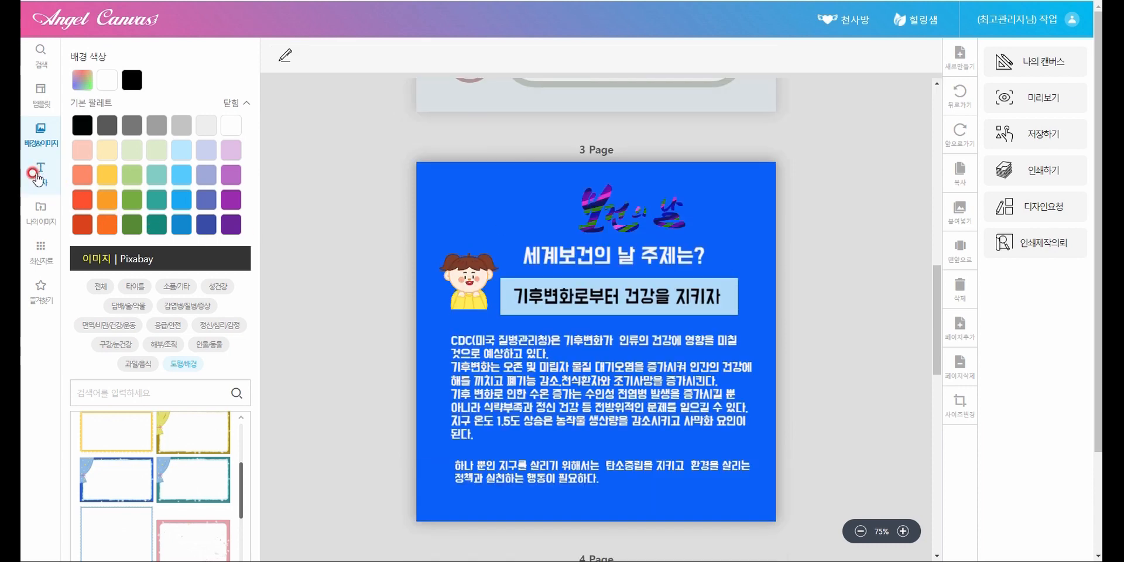
Step: Add a large-title text box to page 3, place it beside the 보건의 날 title, and replace its text with 2022
{"action": "left_click", "coordinate": [36, 175]}
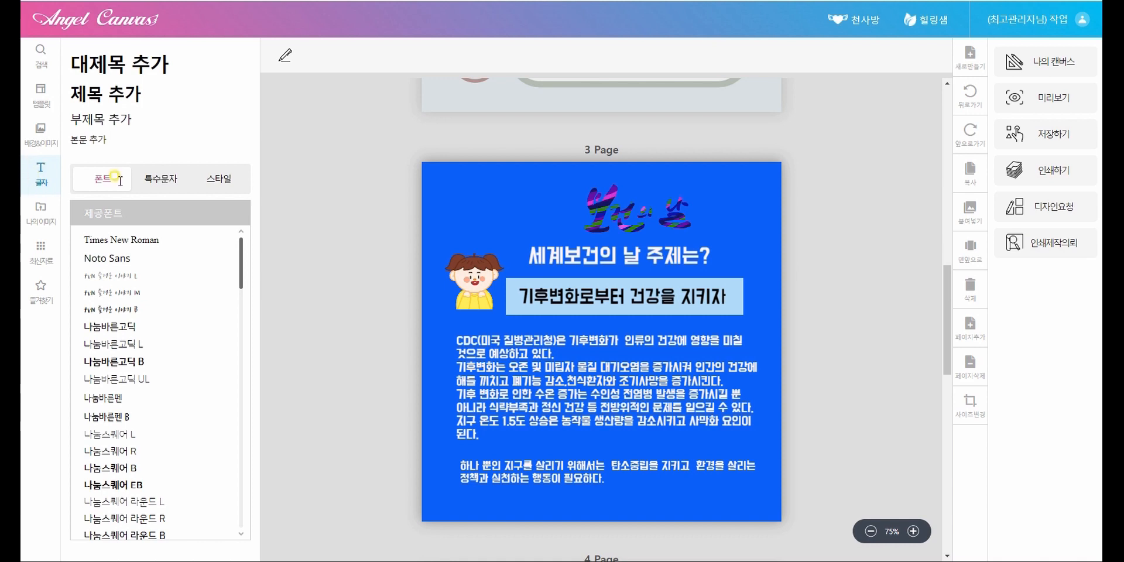
{"action": "left_click", "coordinate": [104, 65]}
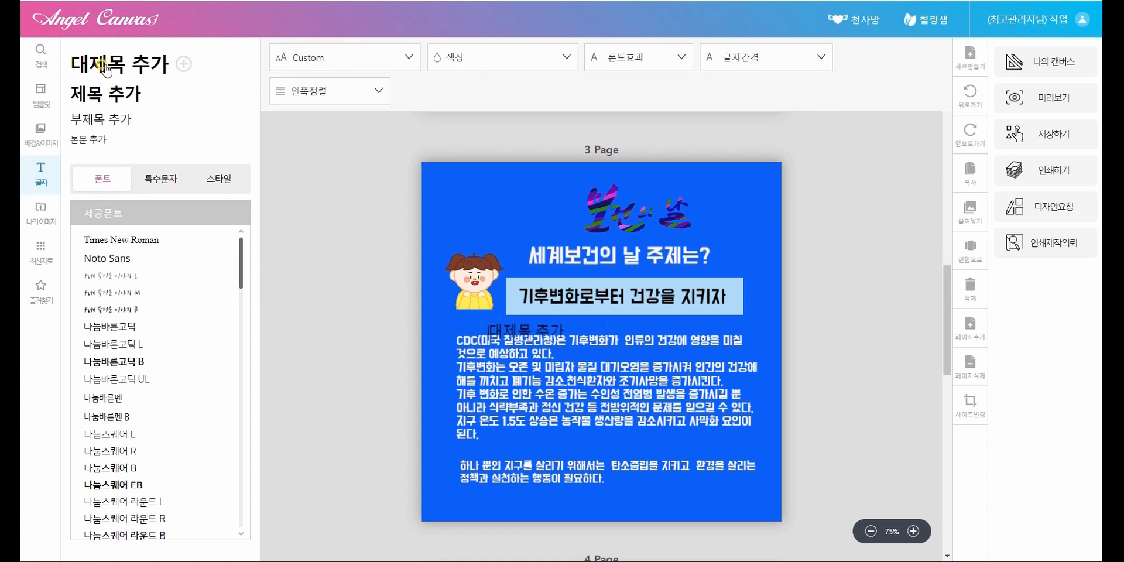
{"action": "mouse_move", "coordinate": [486, 326]}
{"action": "left_mouse_down"}
{"action": "mouse_move", "coordinate": [564, 327]}
{"action": "mouse_move", "coordinate": [483, 313]}
{"action": "left_mouse_up"}
{"action": "left_click", "coordinate": [484, 325]}
{"action": "left_click_drag", "start_coordinate": [484, 324], "coordinate": [580, 229]}
{"action": "double_click", "coordinate": [486, 222]}
{"action": "type", "text": "2022"}
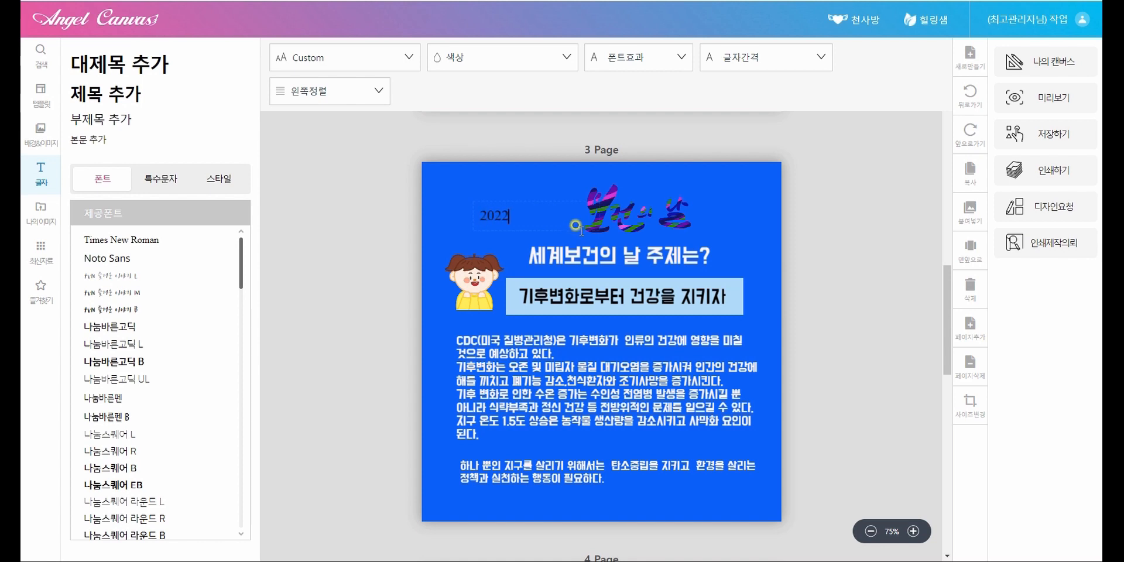
Step: Change the font of the new 2022 text on page 3 to 배달의민족 도현체
{"action": "left_click", "coordinate": [511, 215]}
{"action": "left_click_drag", "start_coordinate": [515, 218], "coordinate": [474, 217]}
{"action": "scroll", "coordinate": [210, 304], "scroll_direction": "down", "scroll_amount": 6}
{"action": "scroll", "coordinate": [190, 311], "scroll_direction": "up", "scroll_amount": 6}
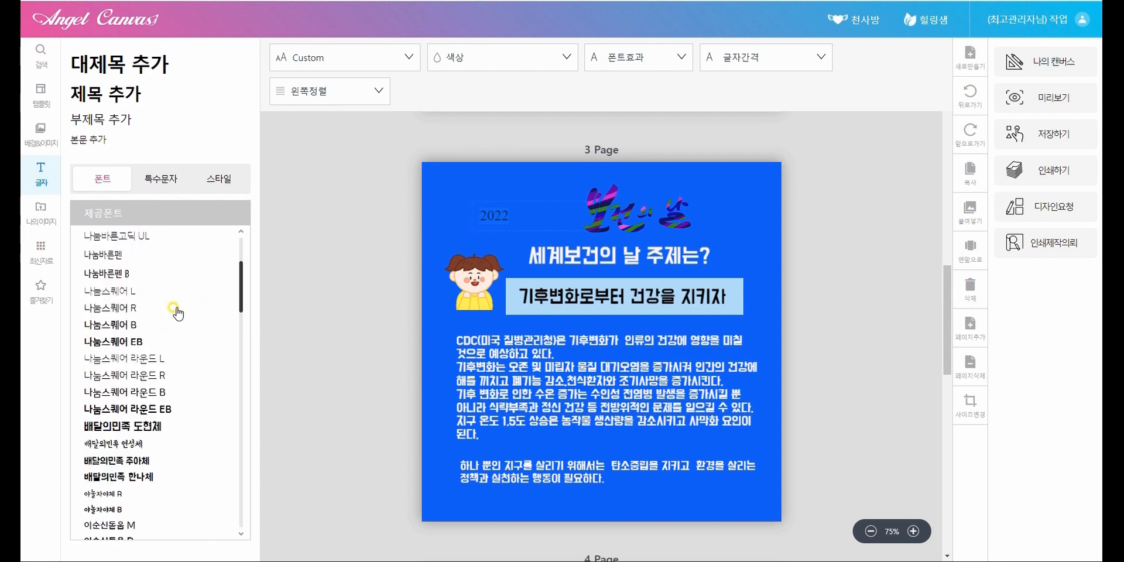
{"action": "scroll", "coordinate": [213, 308], "scroll_direction": "down", "scroll_amount": 5}
{"action": "left_click", "coordinate": [115, 260]}
Step: Enlarge the 2022 text box and shift it closer to the 보건의 날 title
{"action": "left_click", "coordinate": [475, 216]}
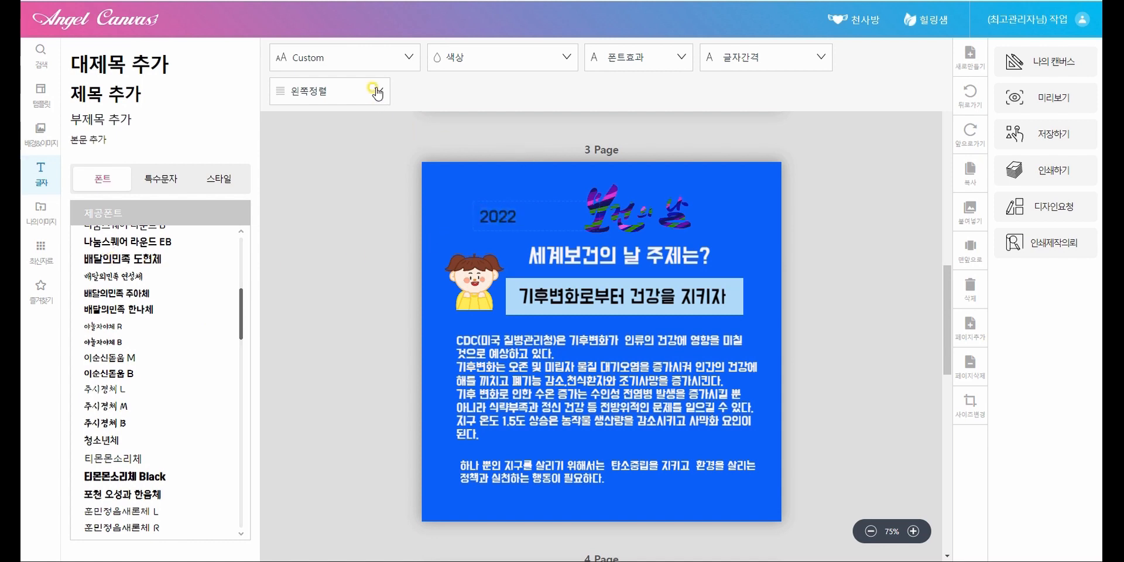
{"action": "left_click", "coordinate": [476, 217]}
{"action": "left_click", "coordinate": [474, 225]}
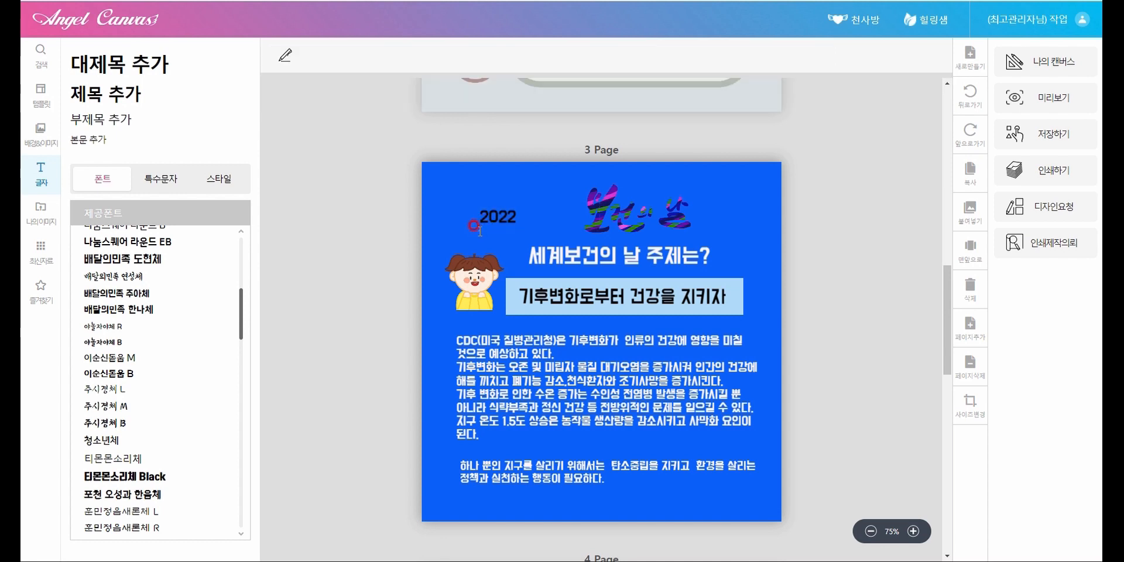
{"action": "left_click", "coordinate": [474, 227]}
{"action": "left_click_drag", "start_coordinate": [475, 202], "coordinate": [549, 186]}
{"action": "left_click", "coordinate": [484, 181]}
{"action": "left_click", "coordinate": [505, 212]}
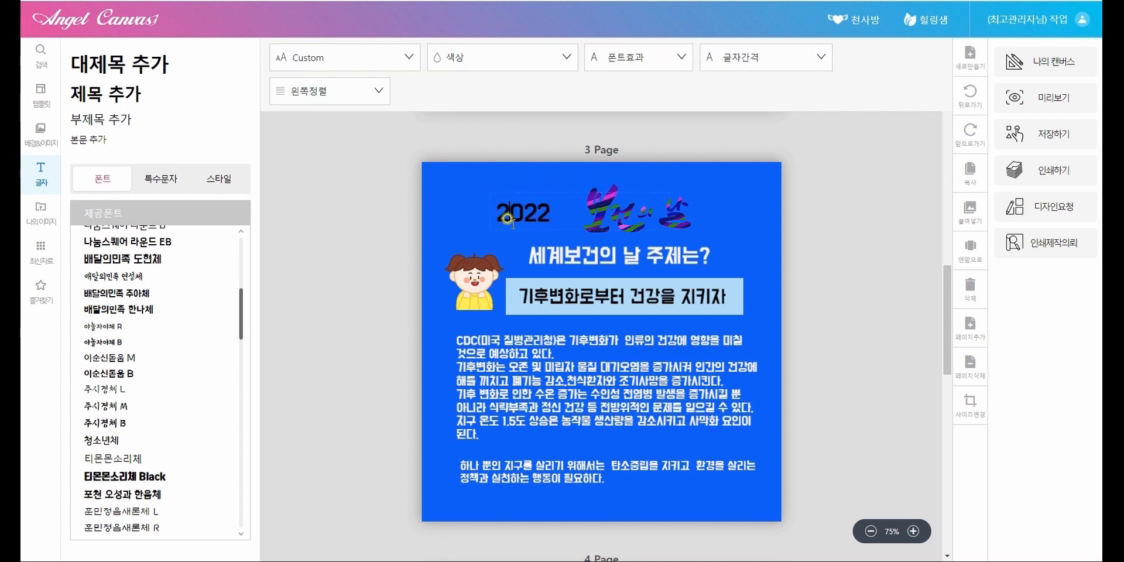
Step: Set the letter spacing of the 2022 text to 219
{"action": "left_click_drag", "start_coordinate": [495, 214], "coordinate": [550, 215]}
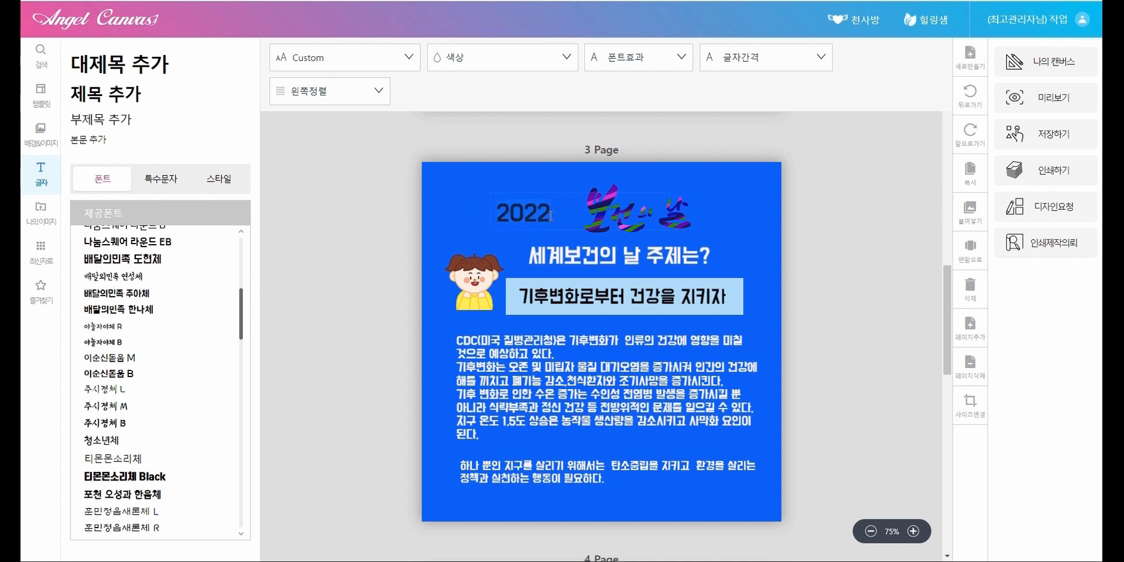
{"action": "left_click", "coordinate": [821, 57]}
{"action": "mouse_move", "coordinate": [755, 95]}
{"action": "left_mouse_down"}
{"action": "mouse_move", "coordinate": [807, 94]}
{"action": "mouse_move", "coordinate": [770, 103]}
{"action": "left_mouse_up"}
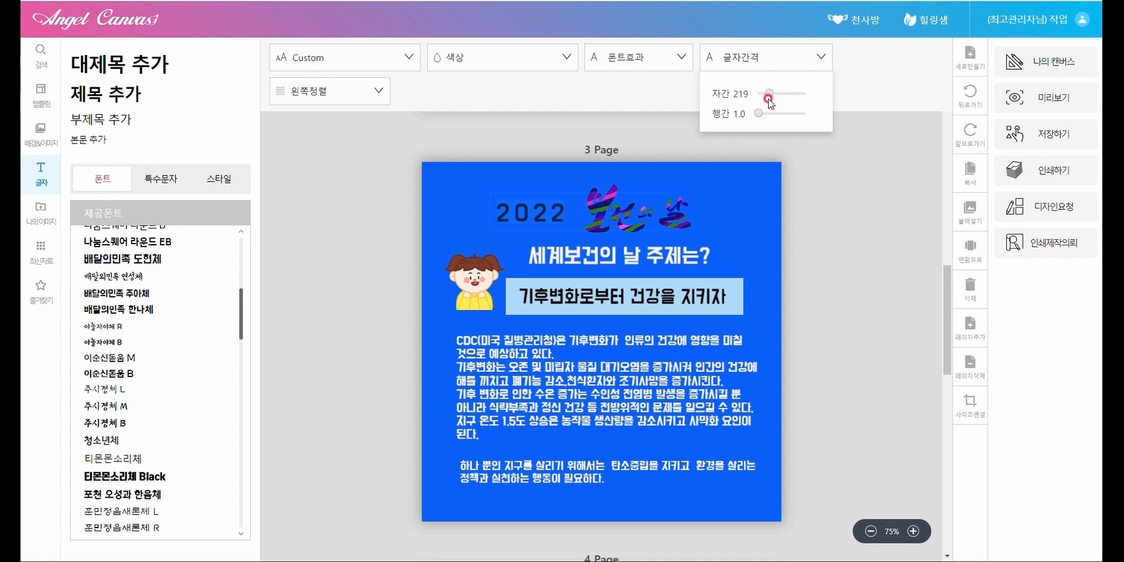
Step: Recolour the 2022 text to near-white #faf7fb using the colour wheel and full brightness
{"action": "left_click", "coordinate": [504, 57]}
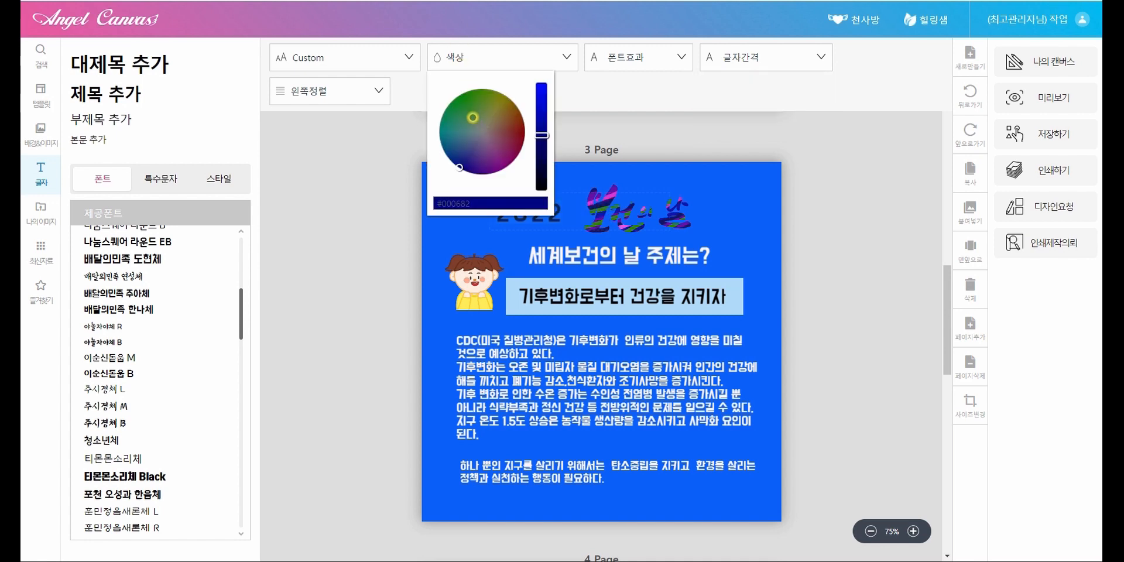
{"action": "left_click", "coordinate": [489, 143]}
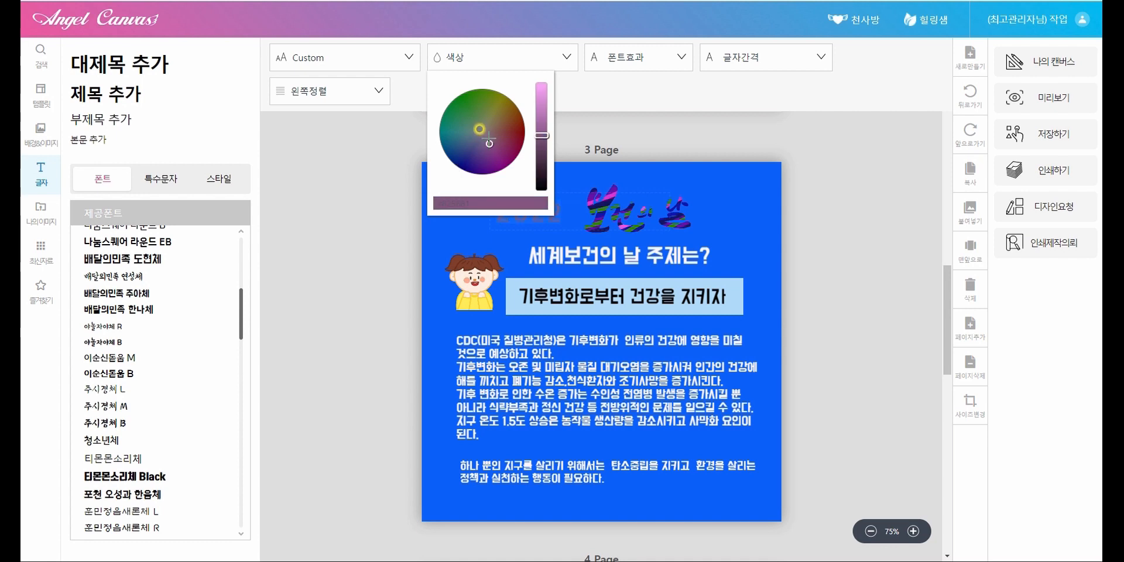
{"action": "left_click", "coordinate": [482, 134]}
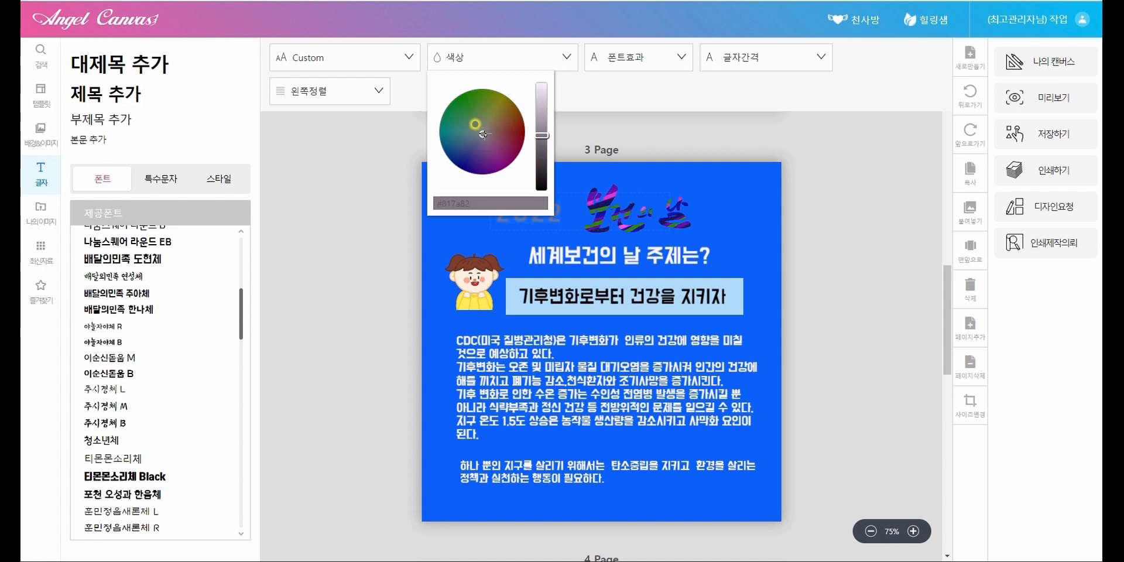
{"action": "left_click", "coordinate": [483, 129]}
{"action": "left_click_drag", "start_coordinate": [542, 135], "coordinate": [541, 84]}
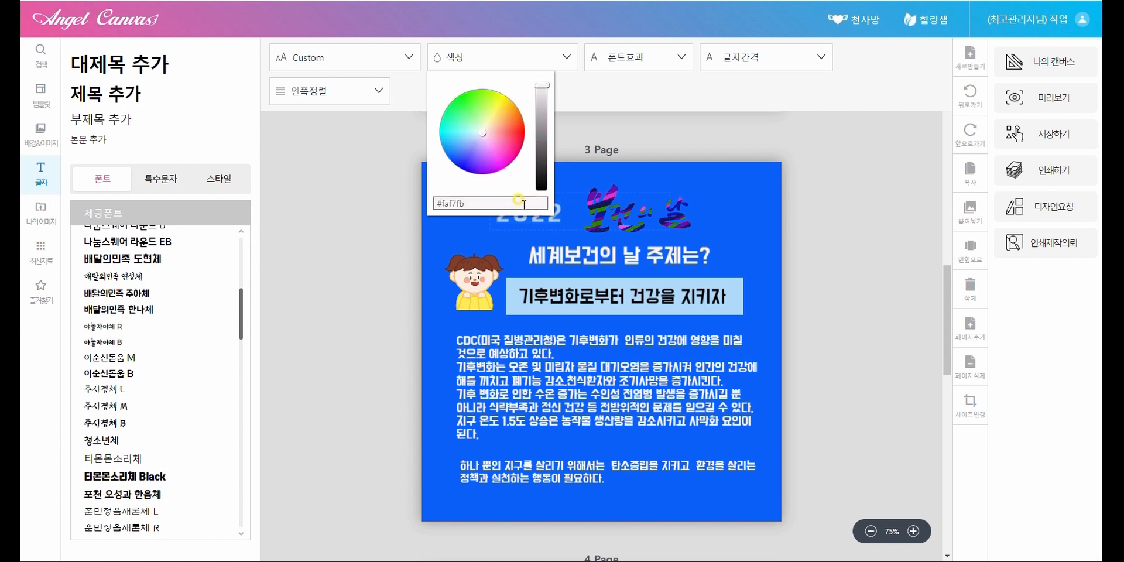
{"action": "left_click", "coordinate": [586, 126]}
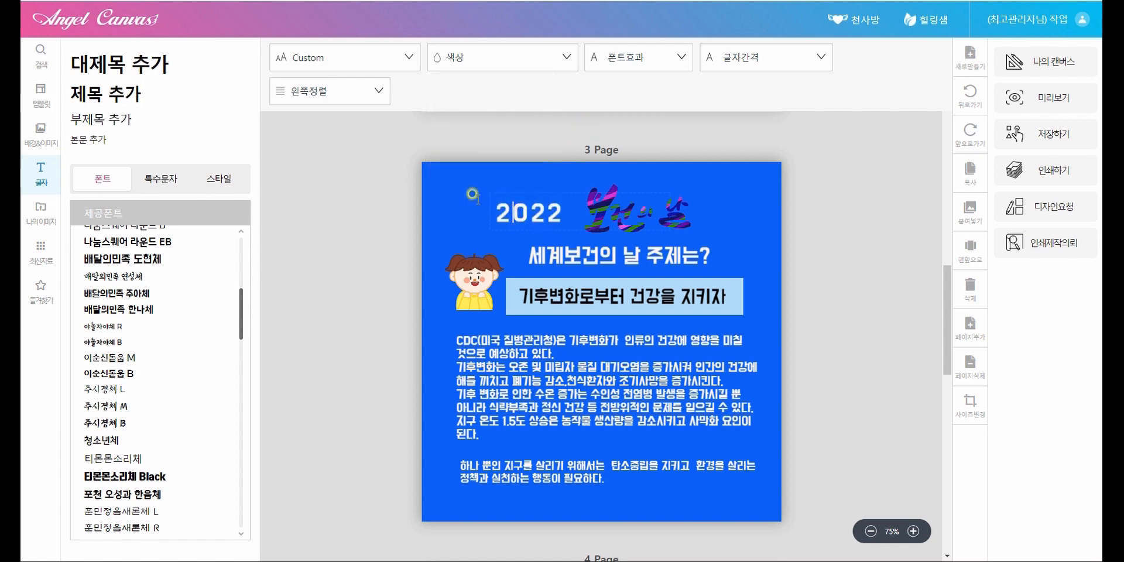
Step: Enlarge the white 2022 text box outward toward page 3's upper-left corner
{"action": "left_click", "coordinate": [508, 190]}
{"action": "left_click", "coordinate": [510, 194]}
{"action": "left_click_drag", "start_coordinate": [489, 192], "coordinate": [447, 170]}
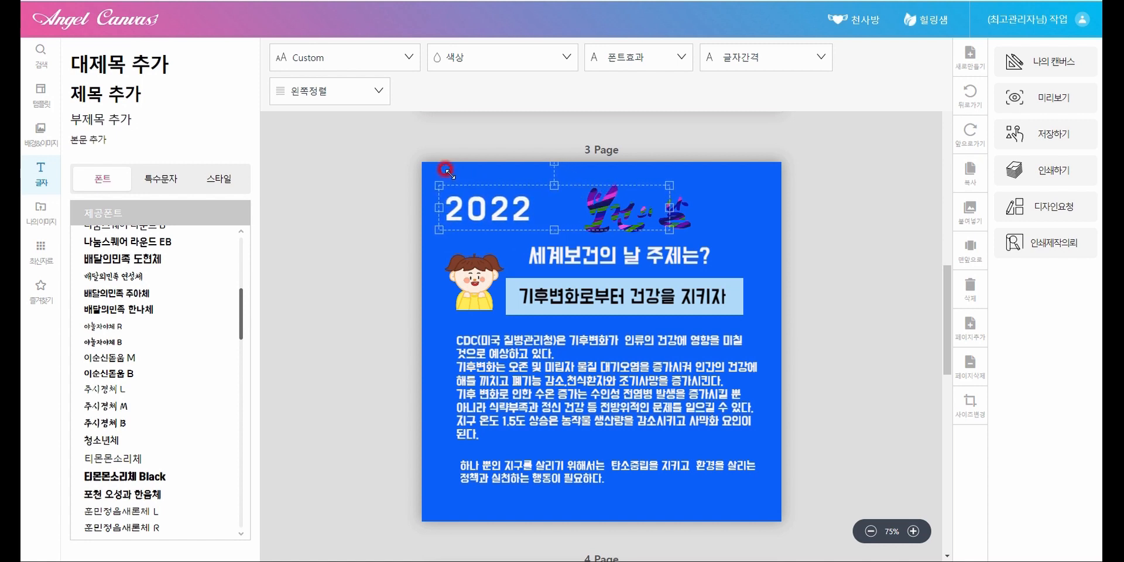
Step: Narrow and reposition the 2022 text box on page 3 and delete the multicoloured 보건의 날 title image beside it
{"action": "left_click_drag", "start_coordinate": [669, 208], "coordinate": [567, 191]}
{"action": "left_click", "coordinate": [609, 231]}
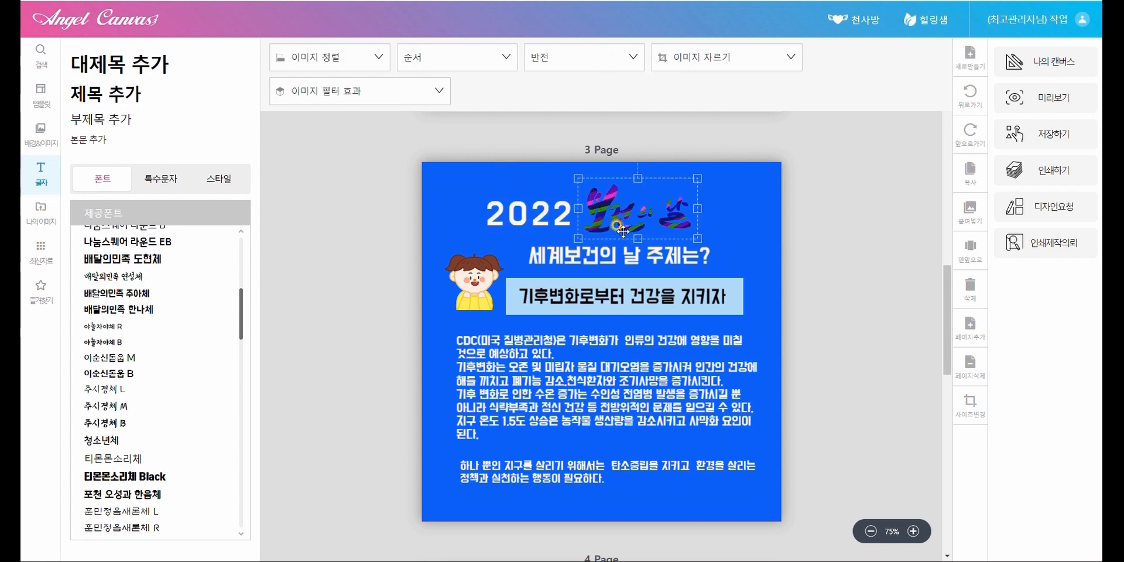
{"action": "key", "text": "Delete"}
Step: Try the blue, purple and orange 보건의 날 image from the 타이틀 category, shrunk, beside the 2022 text
{"action": "left_click", "coordinate": [40, 132]}
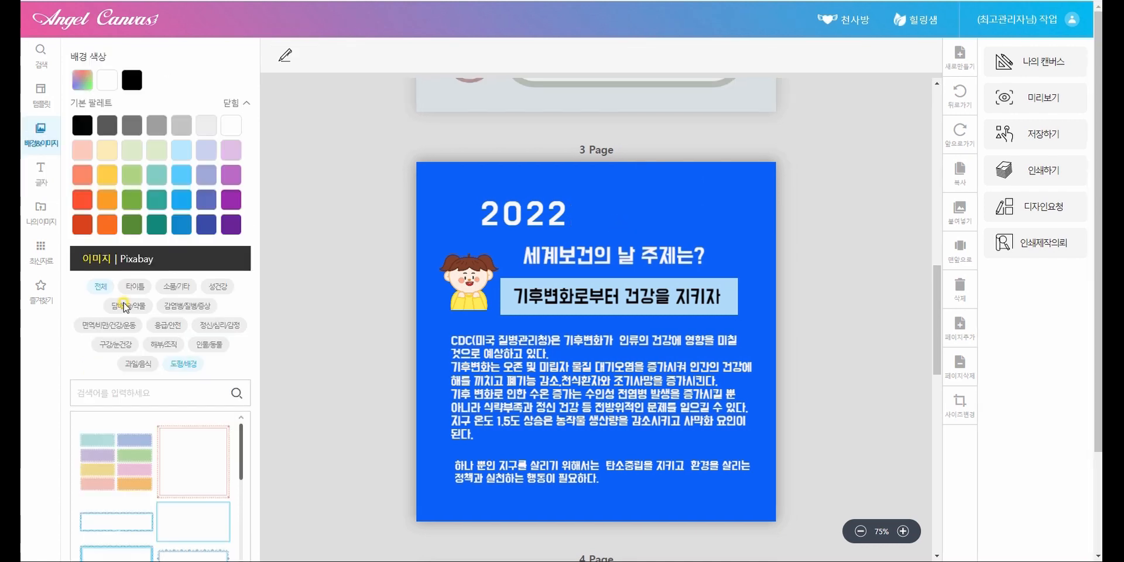
{"action": "left_click", "coordinate": [135, 286]}
{"action": "scroll", "coordinate": [135, 527], "scroll_direction": "down", "scroll_amount": 3}
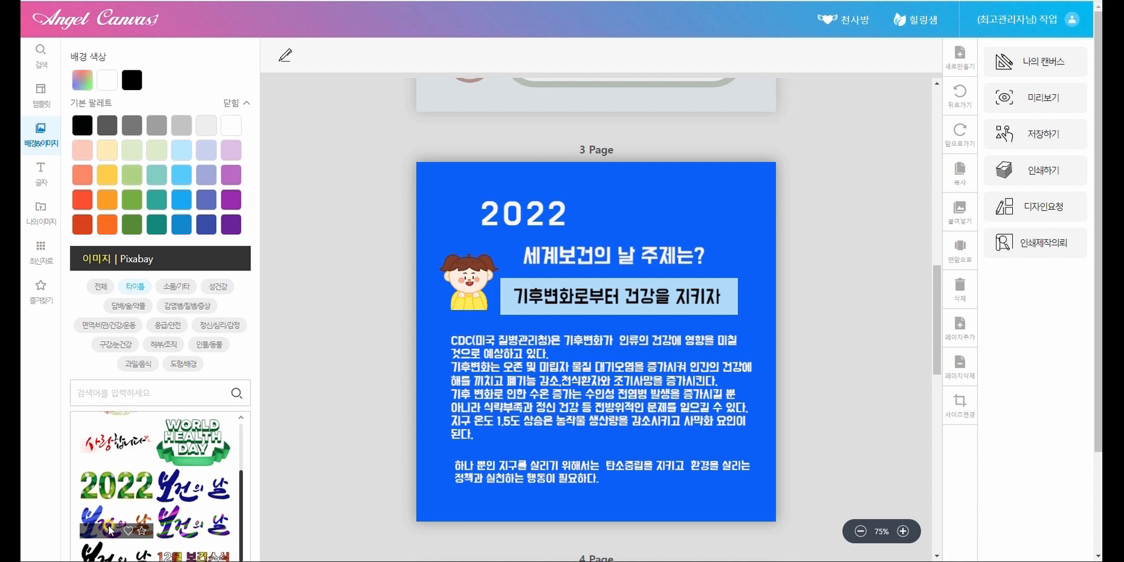
{"action": "left_click", "coordinate": [91, 523]}
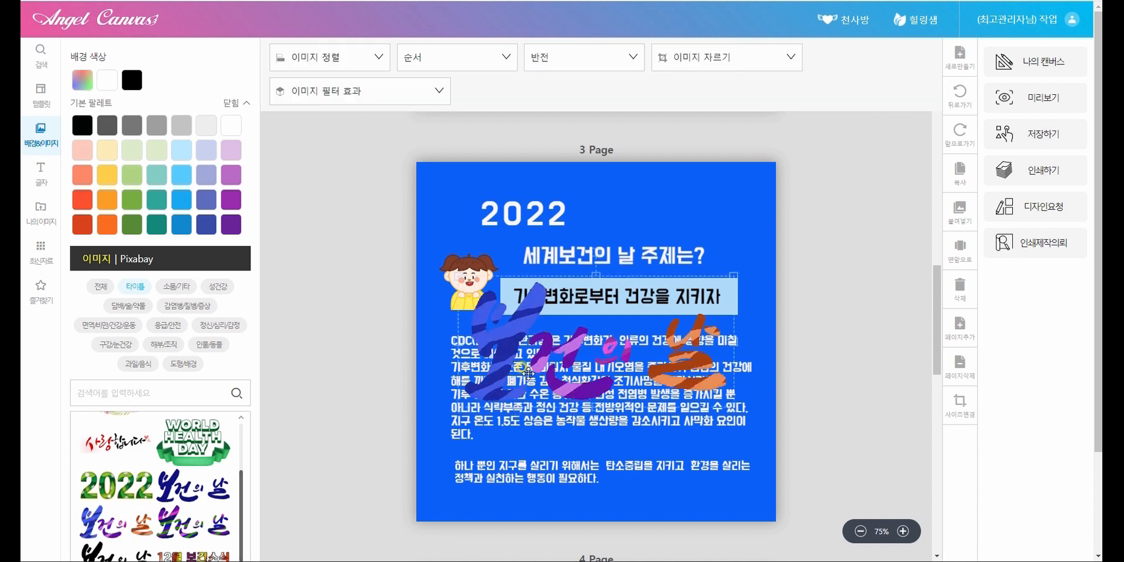
{"action": "left_click_drag", "start_coordinate": [456, 275], "coordinate": [582, 326]}
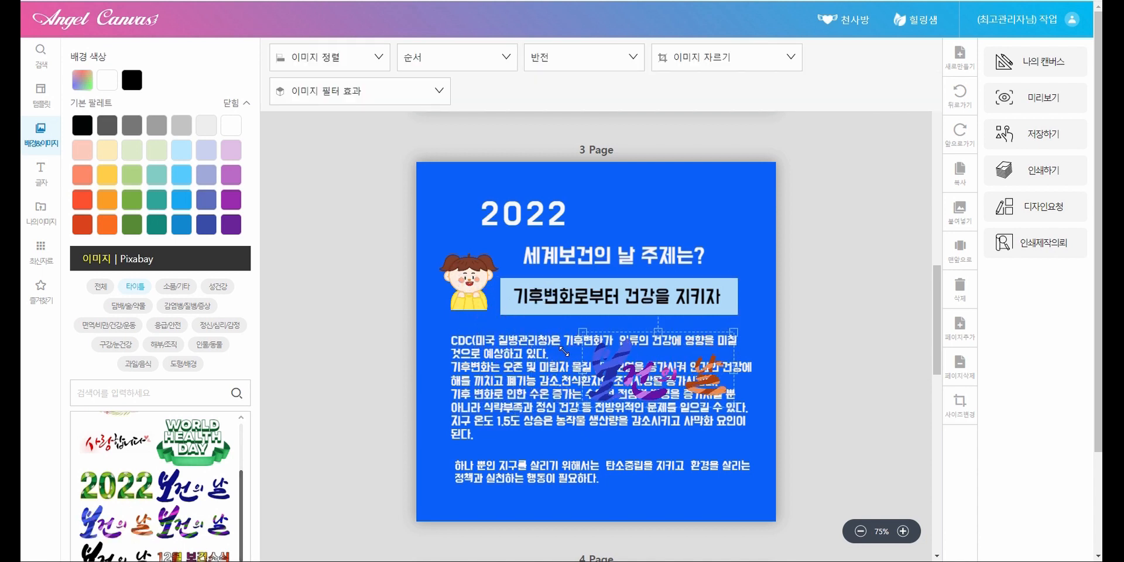
{"action": "left_click_drag", "start_coordinate": [612, 367], "coordinate": [593, 209]}
{"action": "key", "text": "Delete"}
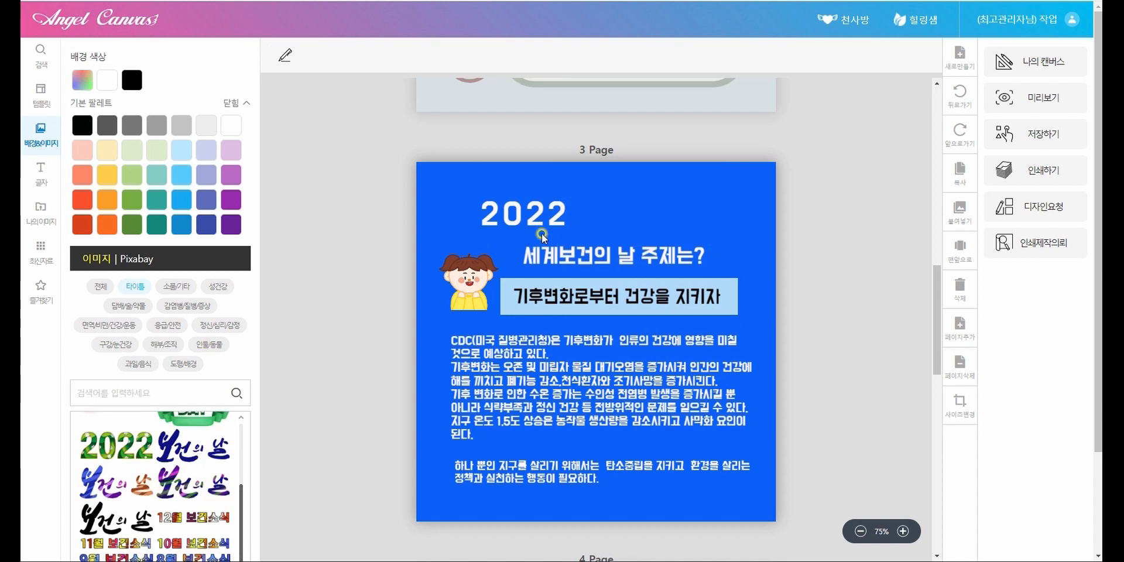
Step: Widen the 2022 text box and extend its heading to read "2022 보건의날"
{"action": "left_click", "coordinate": [569, 223]}
{"action": "left_click_drag", "start_coordinate": [581, 214], "coordinate": [731, 214]}
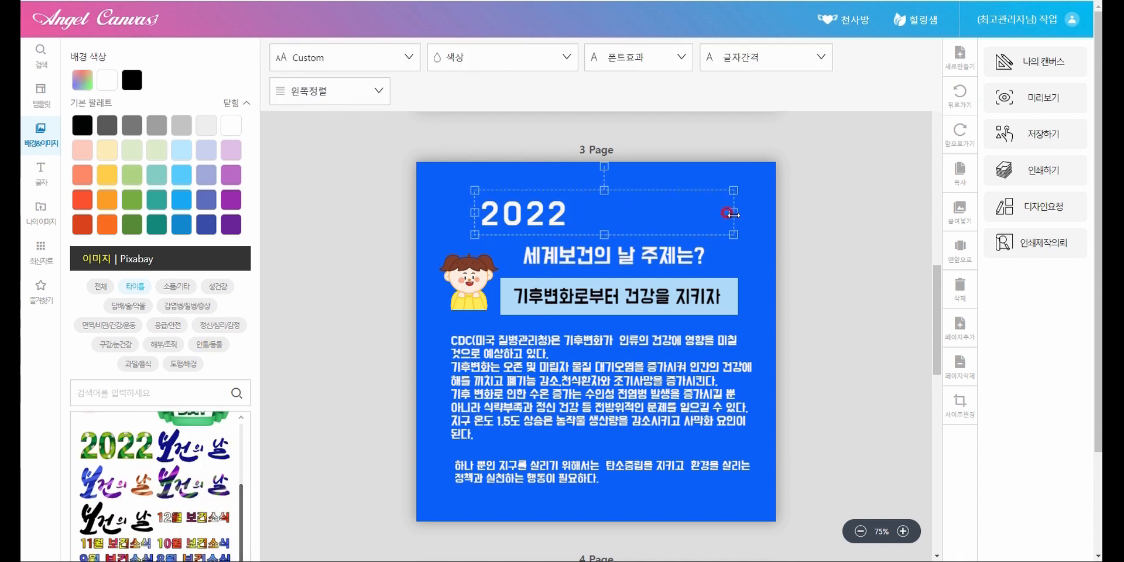
{"action": "left_click", "coordinate": [580, 214]}
{"action": "type", "text": "보건의날"}
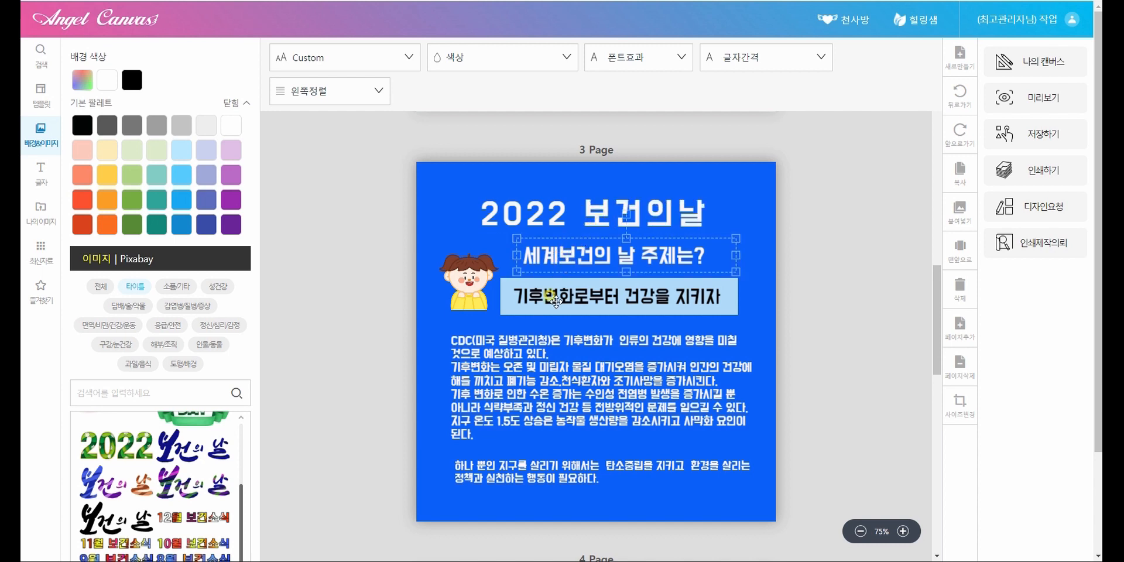
{"action": "left_click", "coordinate": [507, 386]}
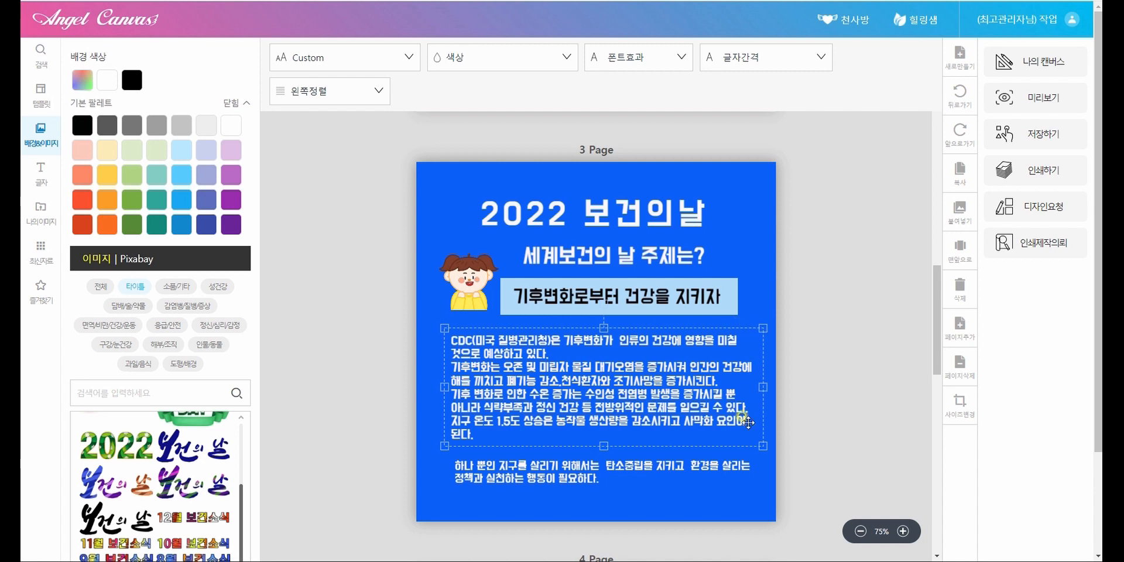
{"action": "left_click", "coordinate": [603, 492]}
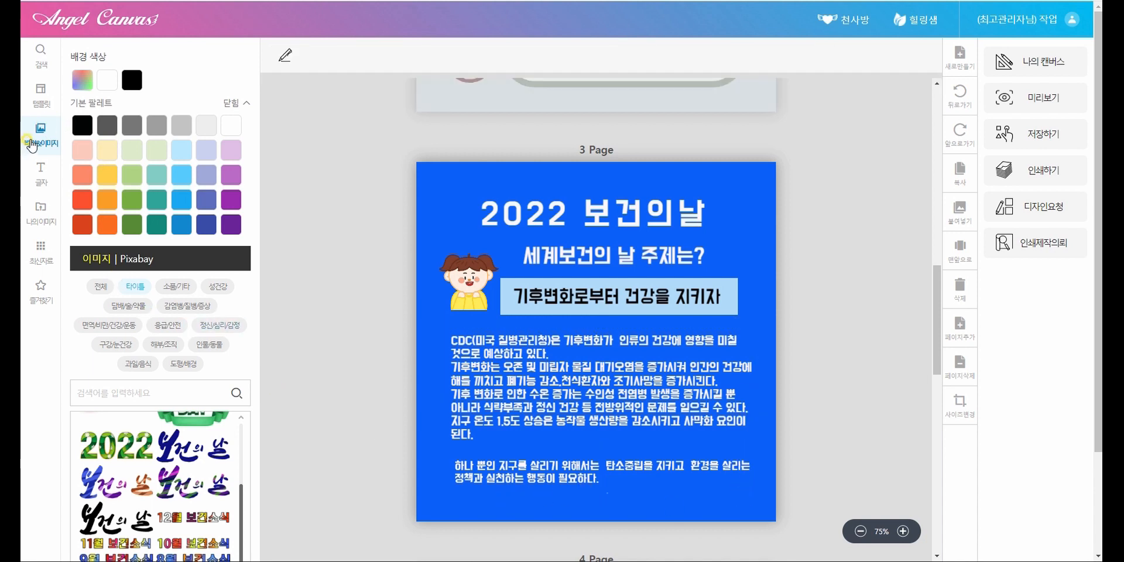
Step: Collapse the default background palette and search all image categories for "네모"
{"action": "left_click", "coordinate": [232, 104]}
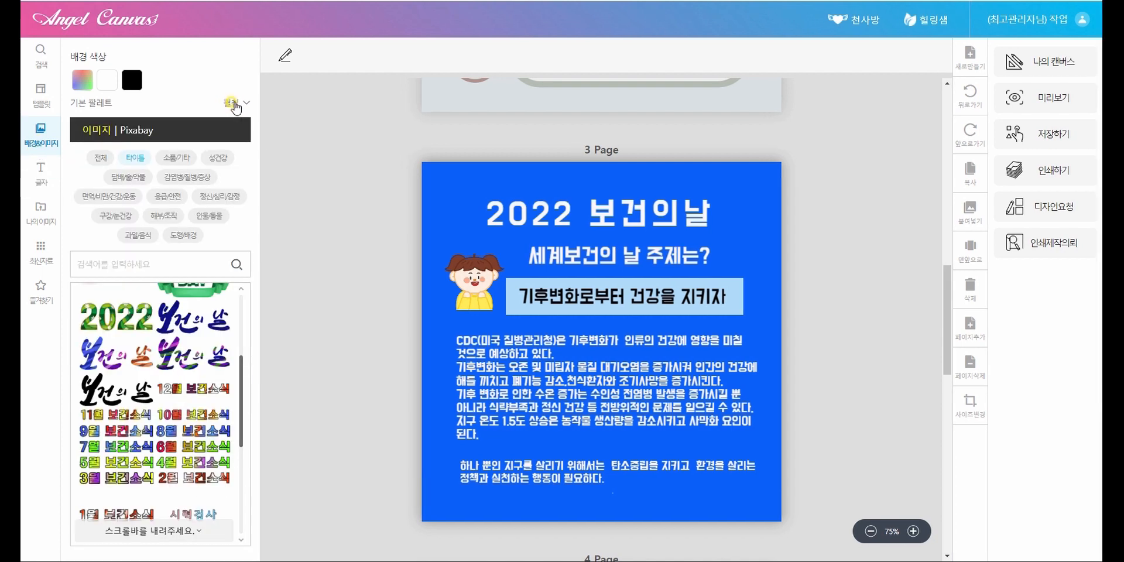
{"action": "left_click", "coordinate": [123, 271]}
{"action": "type", "text": "네뫼"}
{"action": "left_click", "coordinate": [97, 160]}
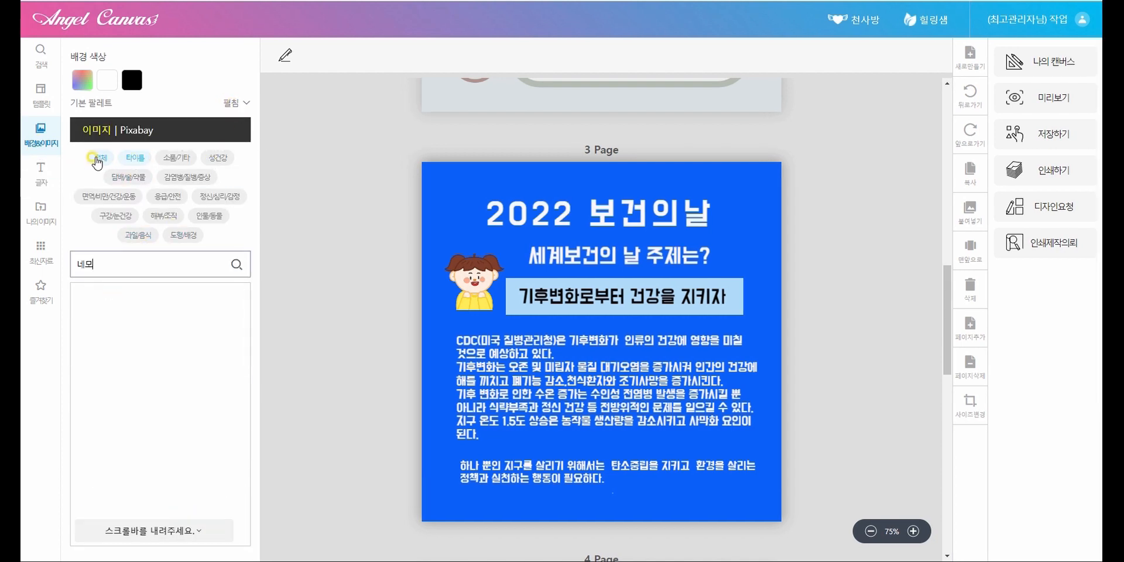
{"action": "left_click", "coordinate": [94, 261]}
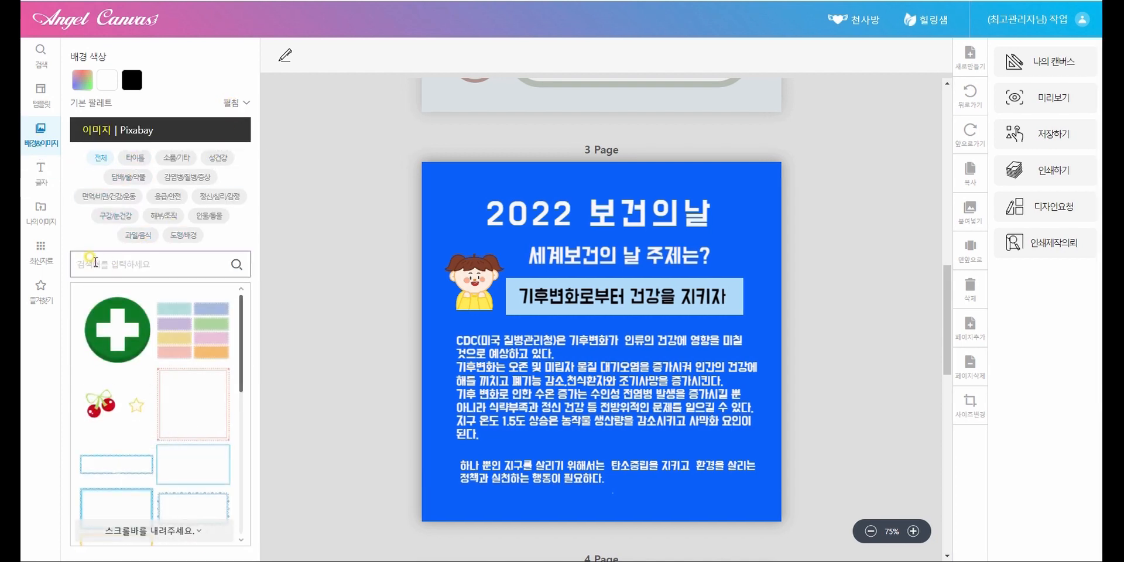
{"action": "type", "text": "네뫼"}
Step: Insert the pale pink rounded rectangle image onto page 3
{"action": "mouse_move", "coordinate": [199, 395]}
{"action": "scroll", "coordinate": [199, 395], "scroll_direction": "down", "scroll_amount": 10}
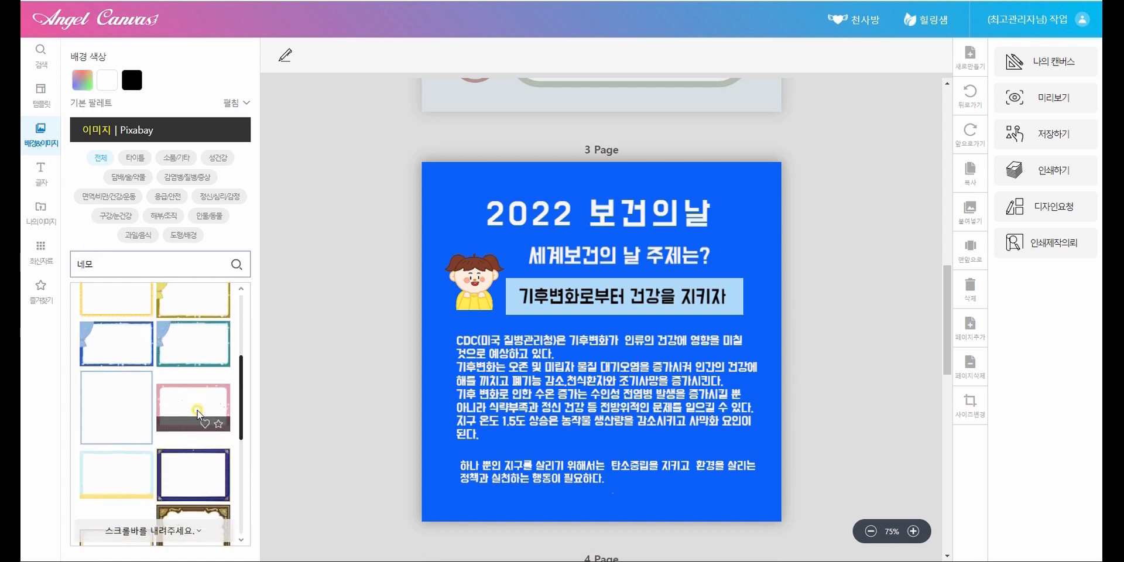
{"action": "scroll", "coordinate": [217, 465], "scroll_direction": "down", "scroll_amount": 3}
{"action": "left_click", "coordinate": [193, 411]}
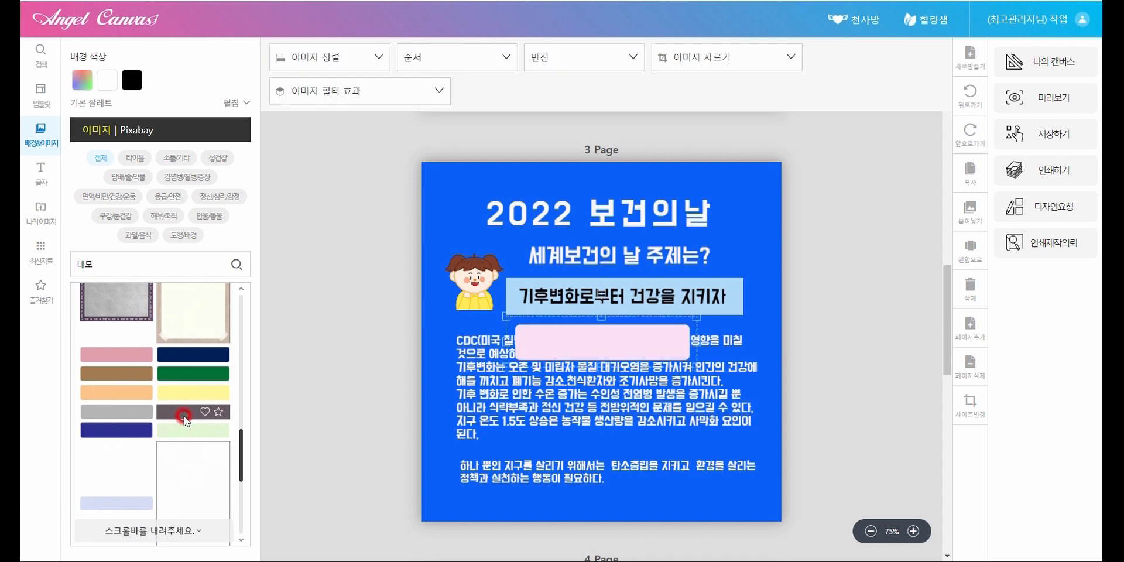
Step: Stretch the pink rectangle to cover both body paragraphs on page 3 and send it behind the text
{"action": "left_click_drag", "start_coordinate": [529, 384], "coordinate": [462, 387]}
{"action": "left_click_drag", "start_coordinate": [631, 346], "coordinate": [771, 346]}
{"action": "left_click_drag", "start_coordinate": [612, 375], "coordinate": [613, 497]}
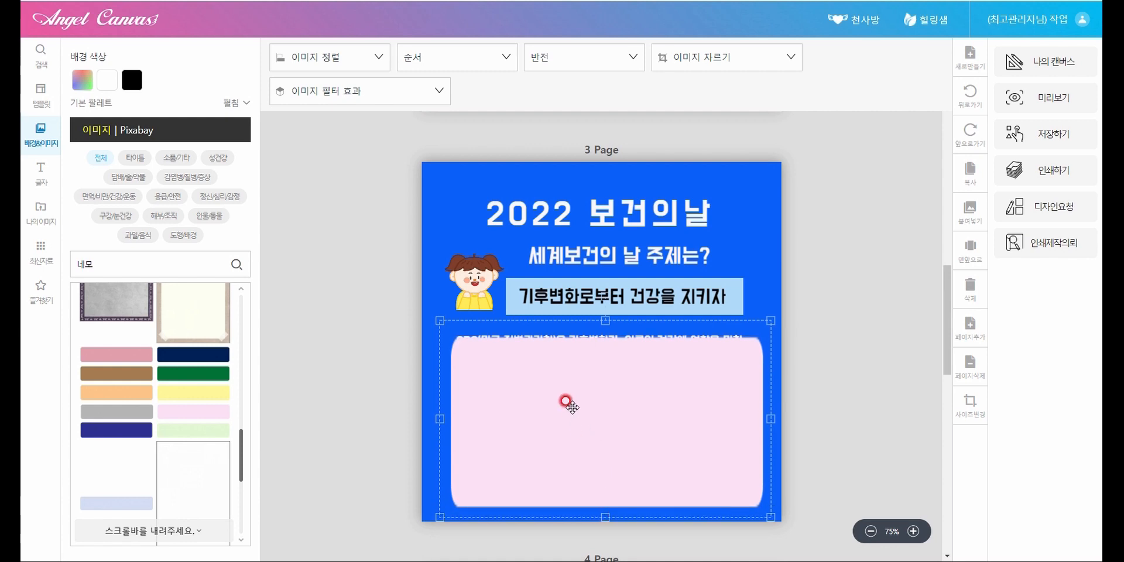
{"action": "left_click_drag", "start_coordinate": [567, 404], "coordinate": [567, 396]}
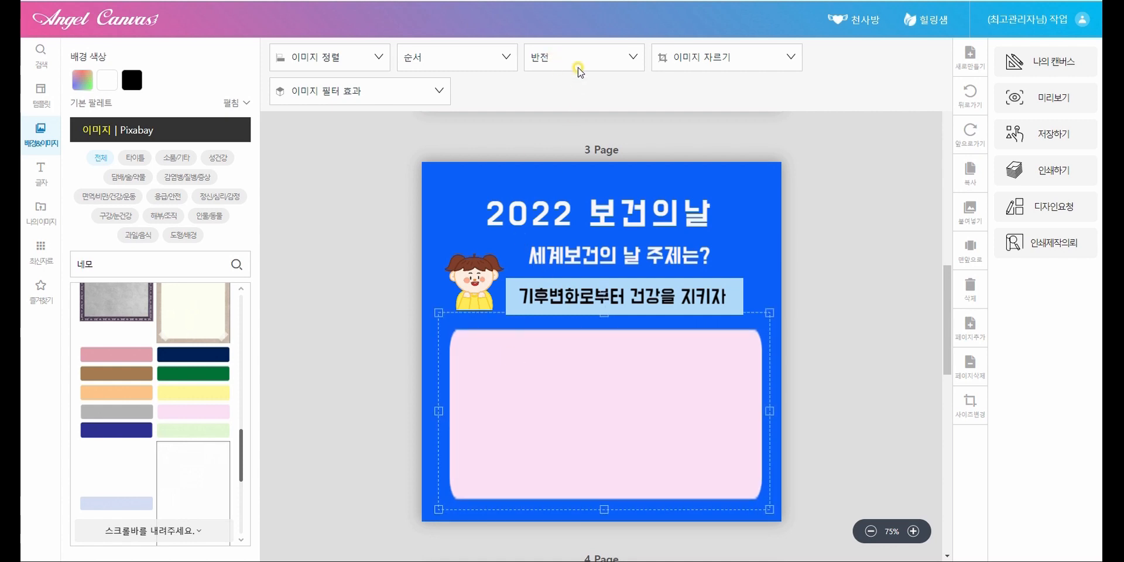
{"action": "left_click", "coordinate": [457, 57]}
{"action": "left_click", "coordinate": [423, 175]}
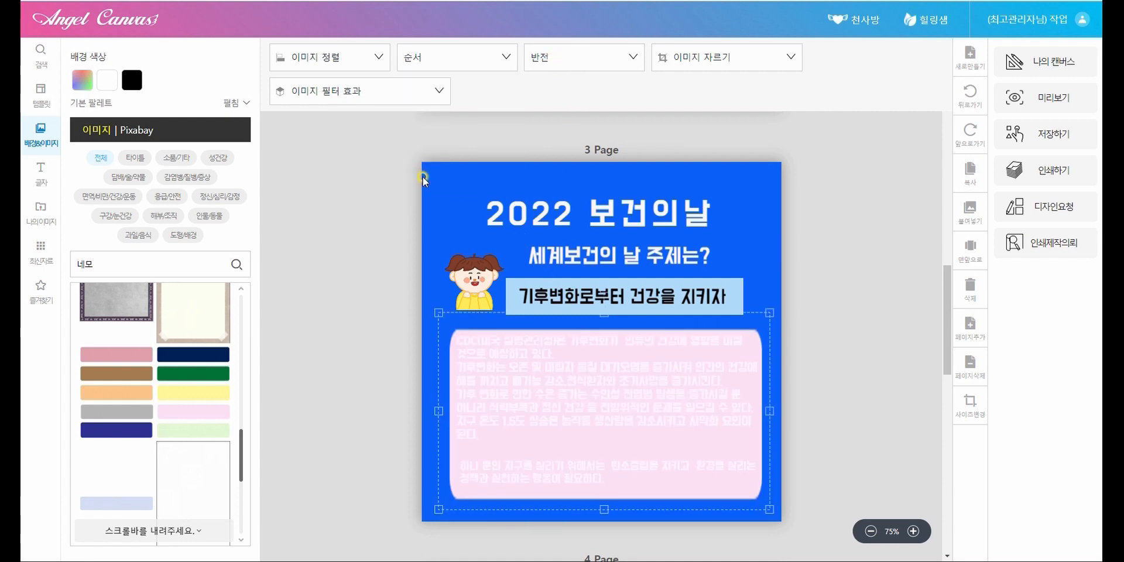
Step: Recolour the entire main body paragraph beginning with "CDC" to a dark navy blue
{"action": "double_click", "coordinate": [494, 394]}
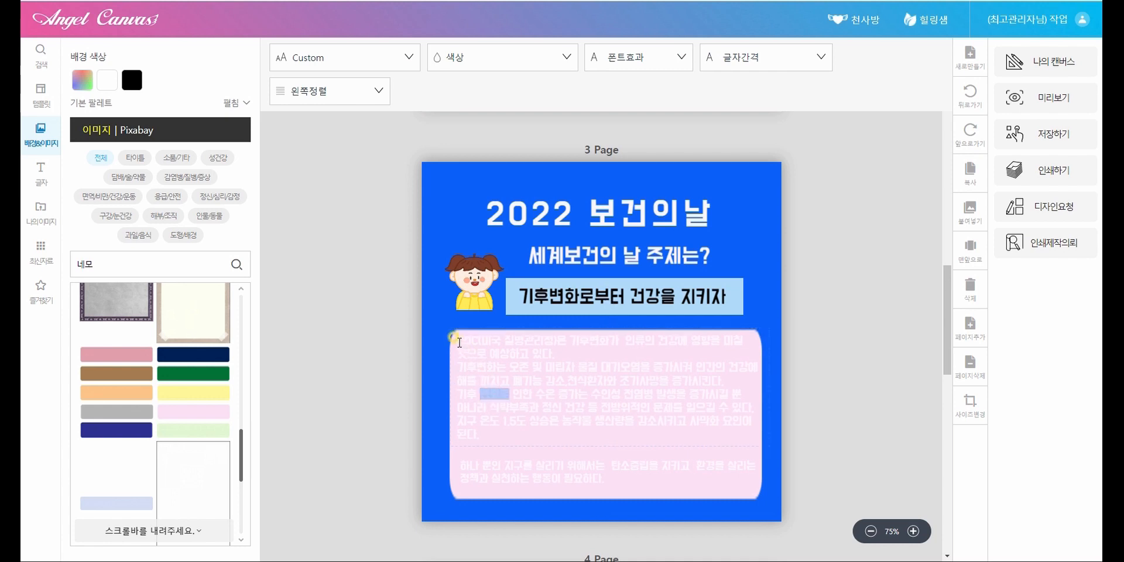
{"action": "left_click_drag", "start_coordinate": [459, 343], "coordinate": [722, 487]}
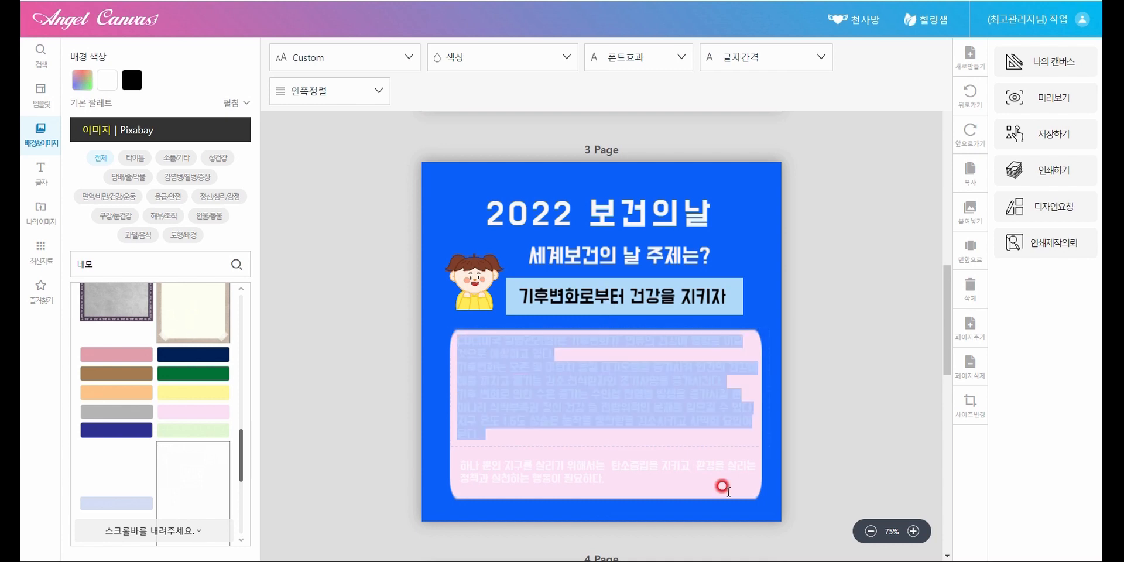
{"action": "left_click", "coordinate": [462, 53]}
{"action": "left_click", "coordinate": [464, 165]}
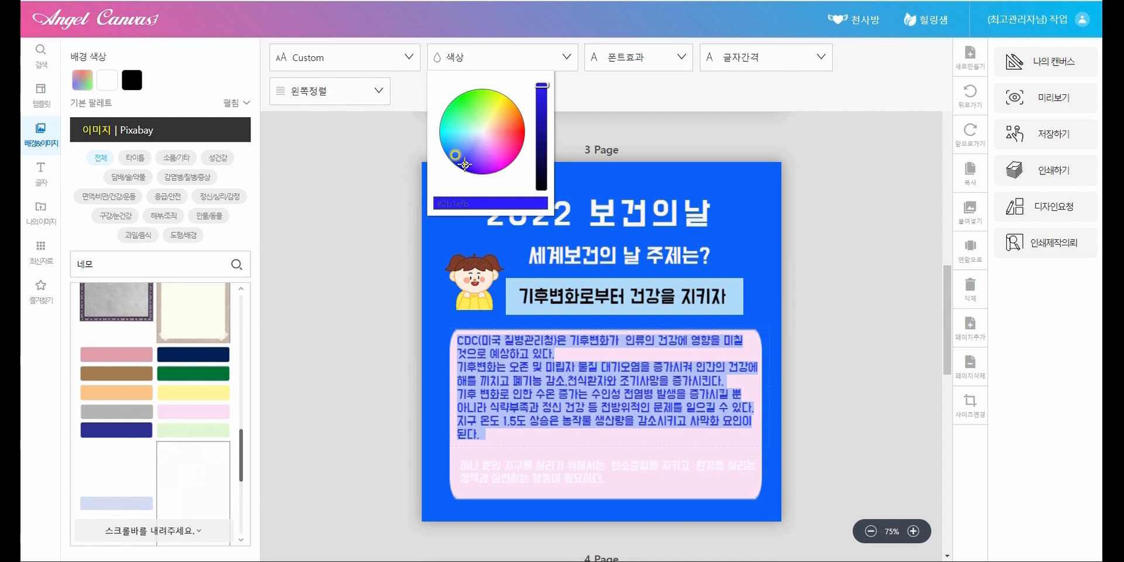
{"action": "left_click_drag", "start_coordinate": [542, 129], "coordinate": [541, 146]}
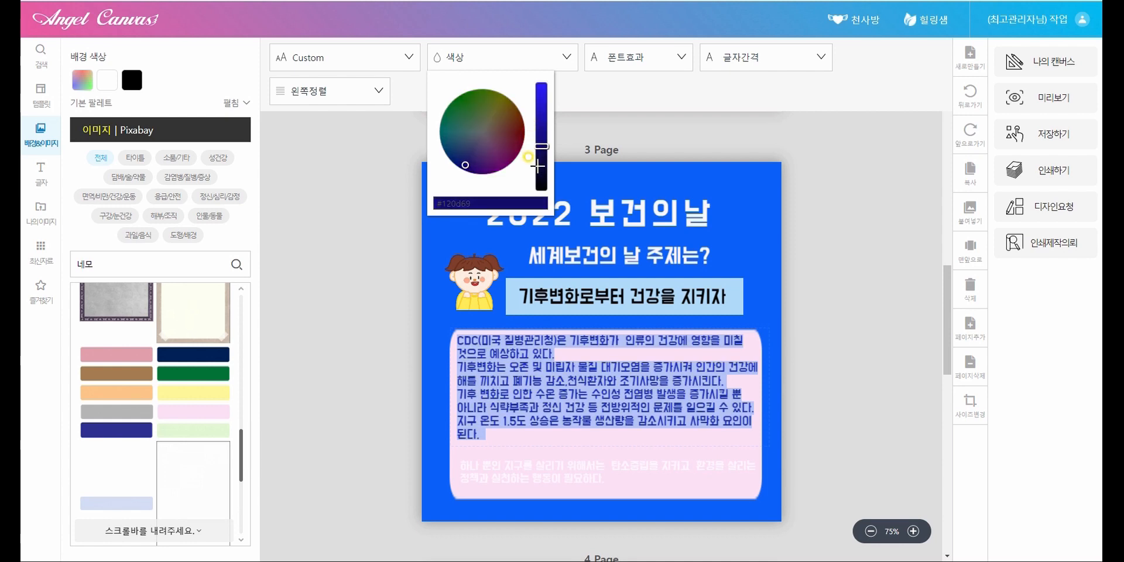
{"action": "left_click", "coordinate": [559, 412]}
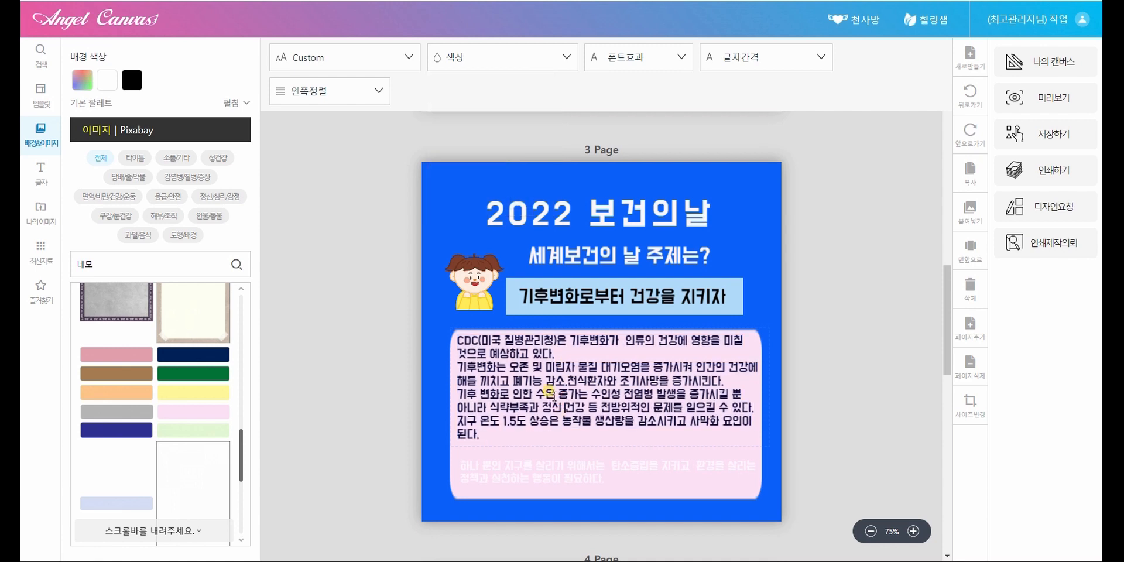
Step: Recolour the closing paragraph on page 3 to dark navy #0b0840 and nudge both paragraphs slightly down
{"action": "left_click", "coordinate": [476, 466]}
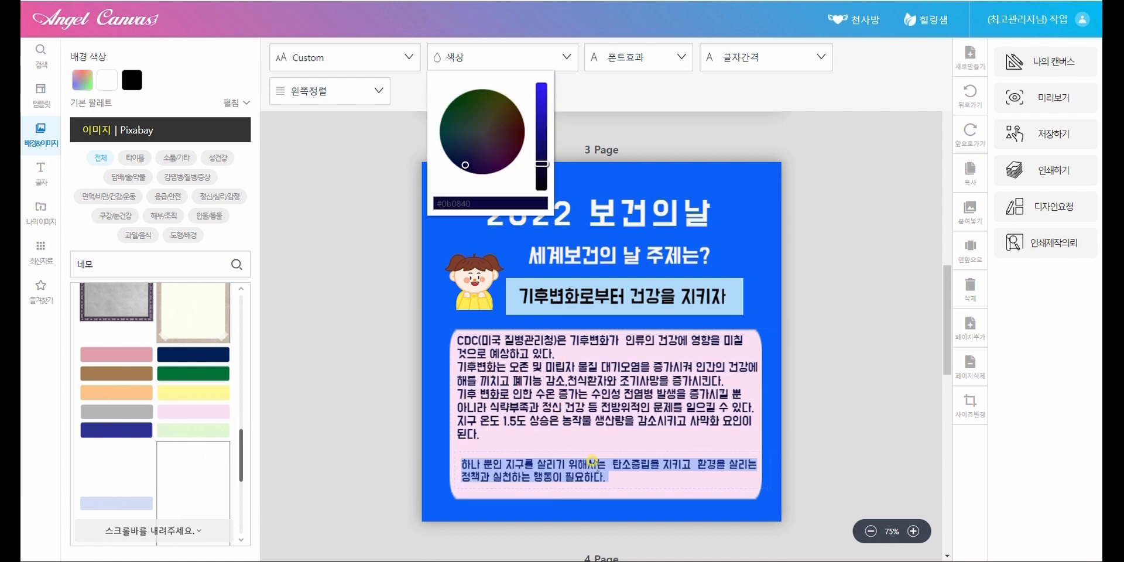
{"action": "left_click", "coordinate": [554, 390]}
{"action": "left_click_drag", "start_coordinate": [555, 390], "coordinate": [558, 400]}
{"action": "left_click_drag", "start_coordinate": [527, 470], "coordinate": [527, 474]}
Step: Widen the pink rectangle on both sides and shift the body text to sit evenly inside it
{"action": "left_click", "coordinate": [466, 493]}
{"action": "left_click_drag", "start_coordinate": [441, 413], "coordinate": [415, 418]}
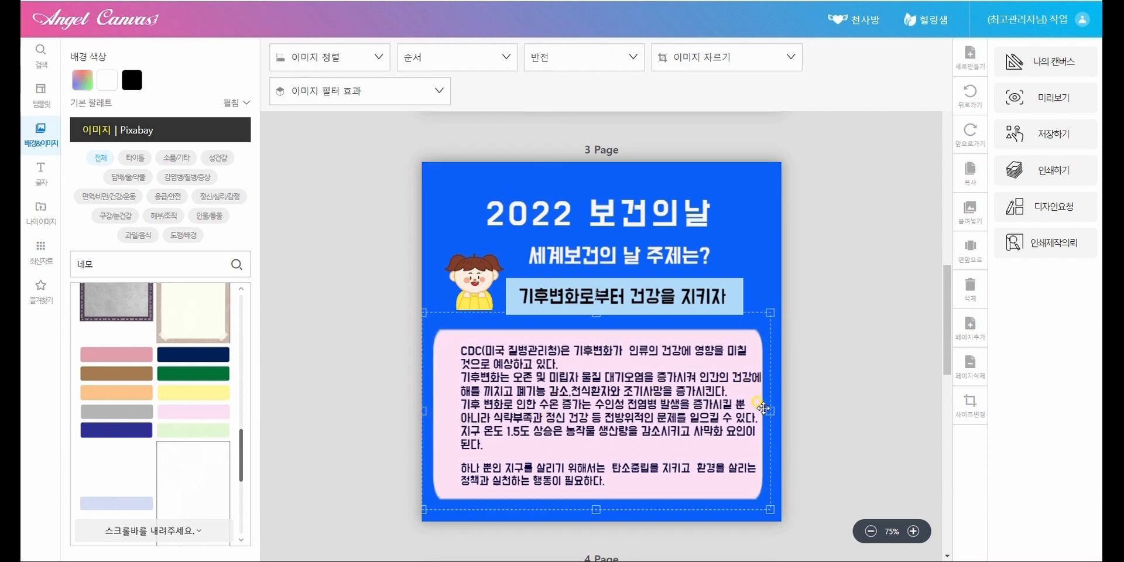
{"action": "left_click_drag", "start_coordinate": [769, 413], "coordinate": [778, 412]}
{"action": "left_click", "coordinate": [710, 382]}
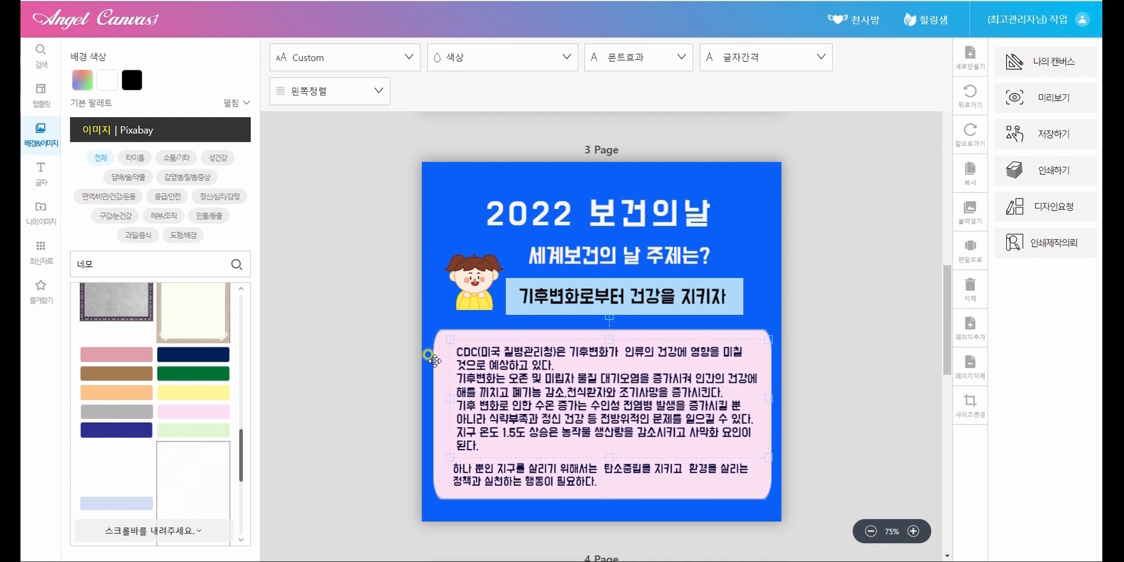
{"action": "left_click_drag", "start_coordinate": [469, 388], "coordinate": [465, 391]}
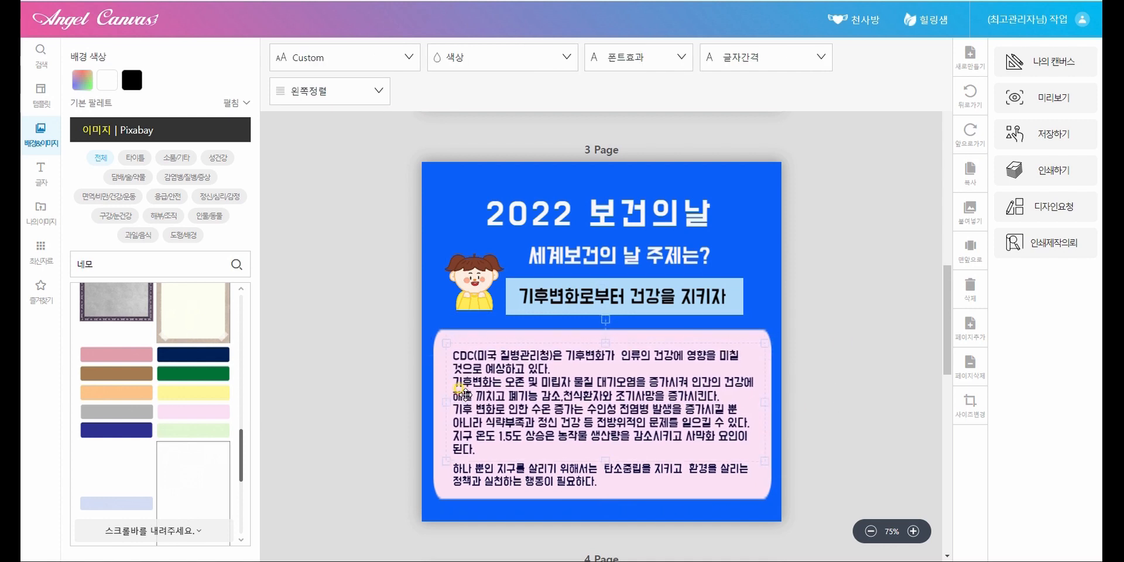
Step: Resize the template pages with the custom size option (직접입력) at 210 × 297 mm
{"action": "left_click", "coordinate": [969, 414]}
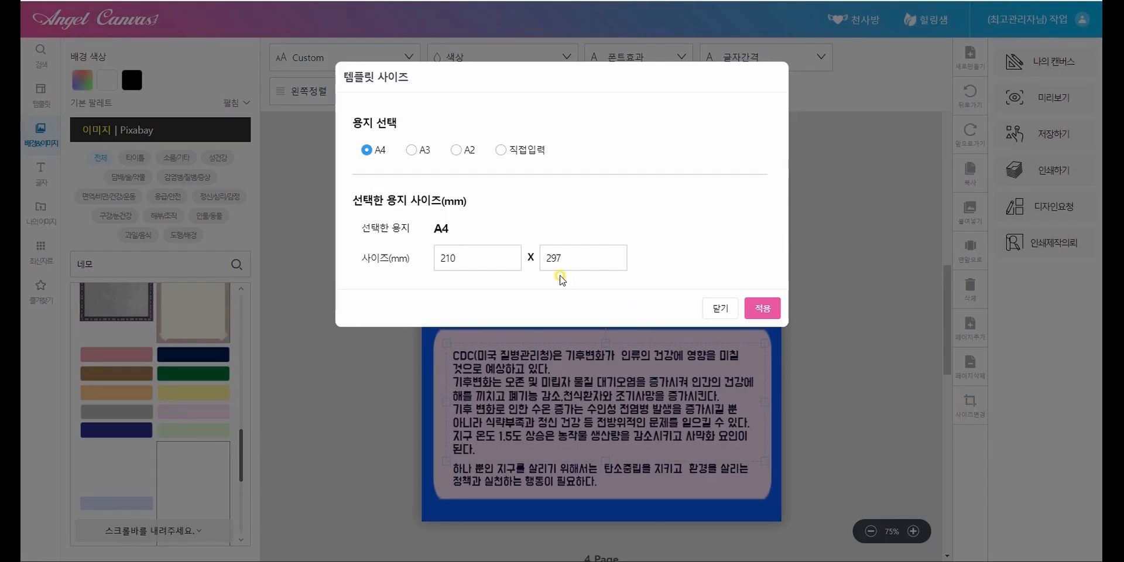
{"action": "left_click", "coordinate": [500, 148]}
{"action": "left_click_drag", "start_coordinate": [461, 258], "coordinate": [429, 257]}
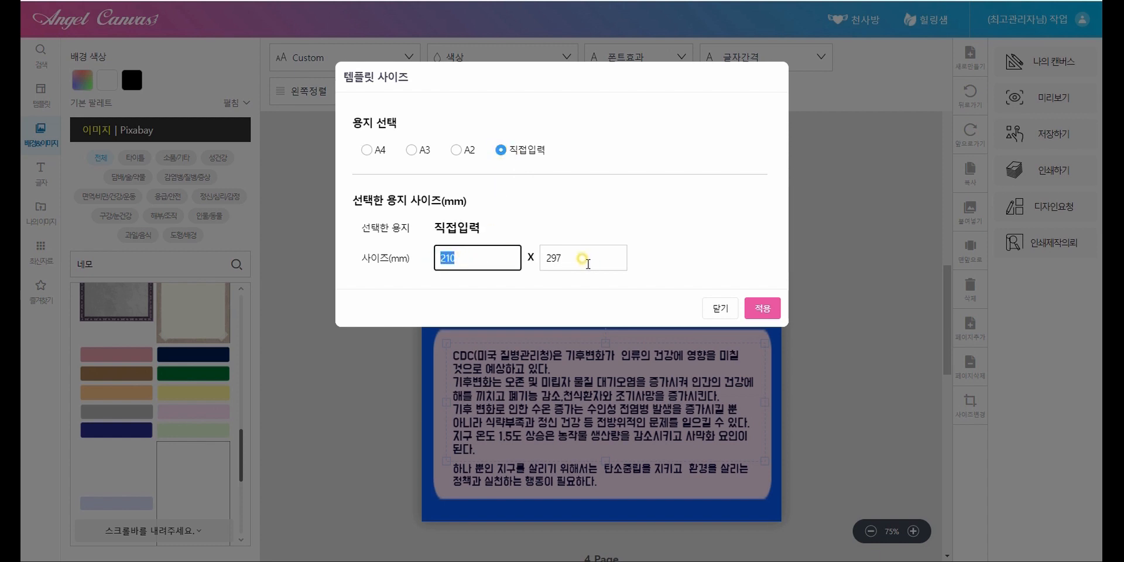
{"action": "left_click_drag", "start_coordinate": [585, 260], "coordinate": [532, 253]}
{"action": "left_click", "coordinate": [762, 308]}
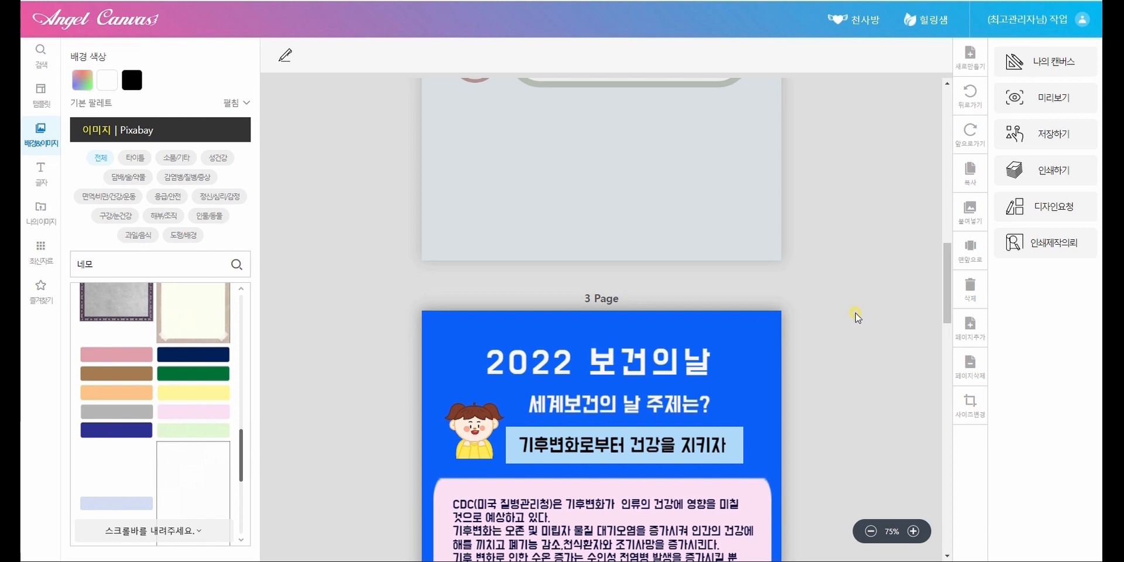
{"action": "scroll", "coordinate": [845, 329], "scroll_direction": "down", "scroll_amount": 7}
{"action": "scroll", "coordinate": [665, 341], "scroll_direction": "up", "scroll_amount": 2}
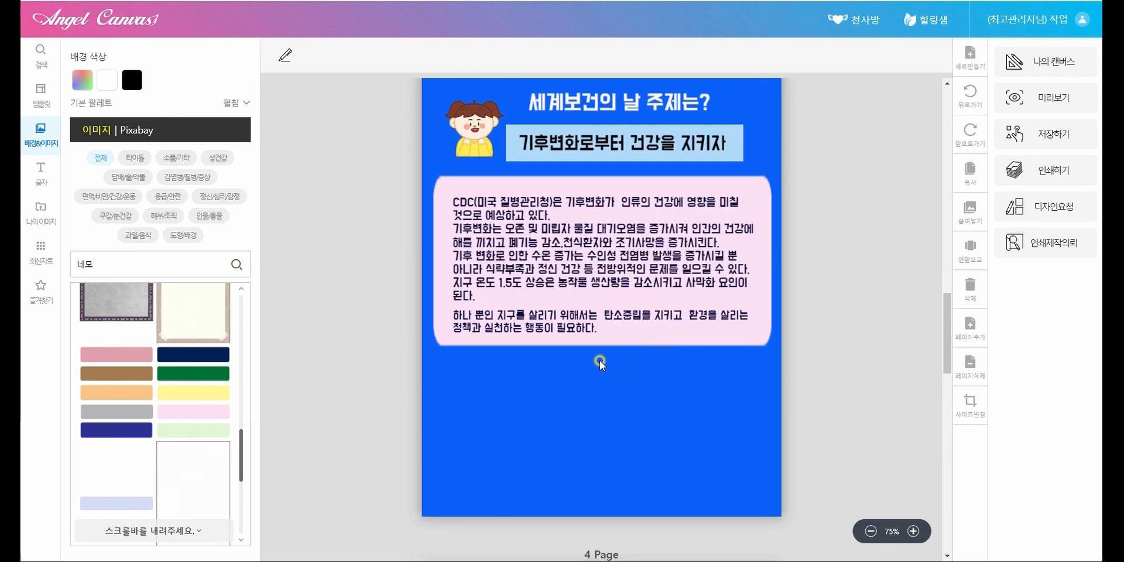
Step: Extend the pink rectangle downward into the enlarged area of page 3 and move the closing paragraph lower inside it
{"action": "left_click", "coordinate": [585, 350]}
{"action": "left_click_drag", "start_coordinate": [599, 354], "coordinate": [601, 444]}
{"action": "left_click", "coordinate": [560, 321]}
{"action": "left_click_drag", "start_coordinate": [561, 323], "coordinate": [562, 408]}
Step: Stretch the main body paragraph taller and move it slightly down inside the pink rectangle
{"action": "left_click", "coordinate": [574, 286]}
{"action": "left_click_drag", "start_coordinate": [605, 309], "coordinate": [606, 358]}
{"action": "left_click_drag", "start_coordinate": [602, 290], "coordinate": [601, 311]}
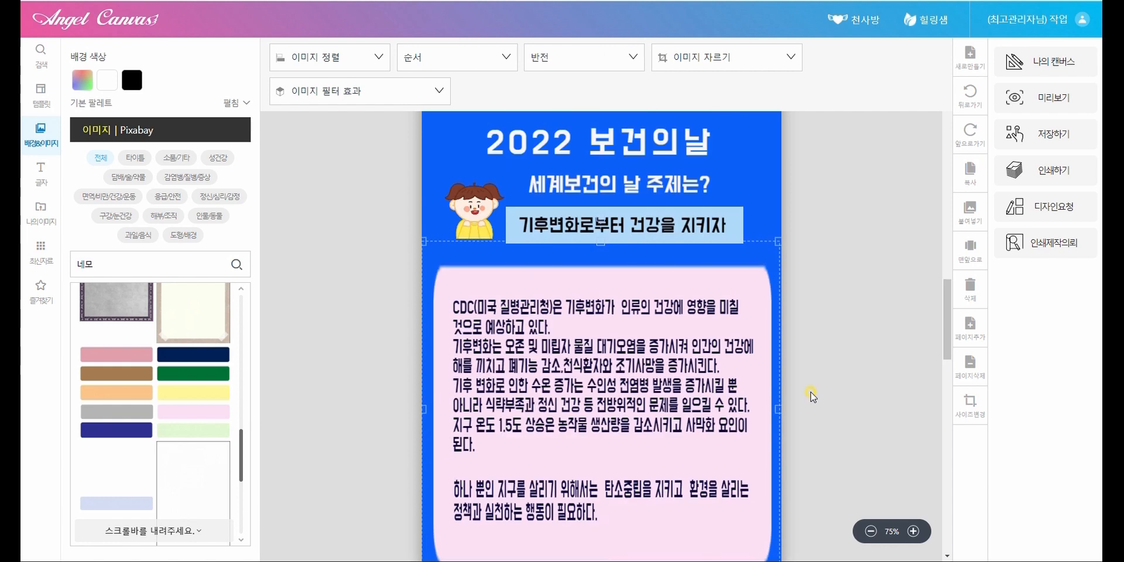
{"action": "scroll", "coordinate": [811, 394], "scroll_direction": "up", "scroll_amount": 2}
{"action": "scroll", "coordinate": [811, 394], "scroll_direction": "down", "scroll_amount": 1}
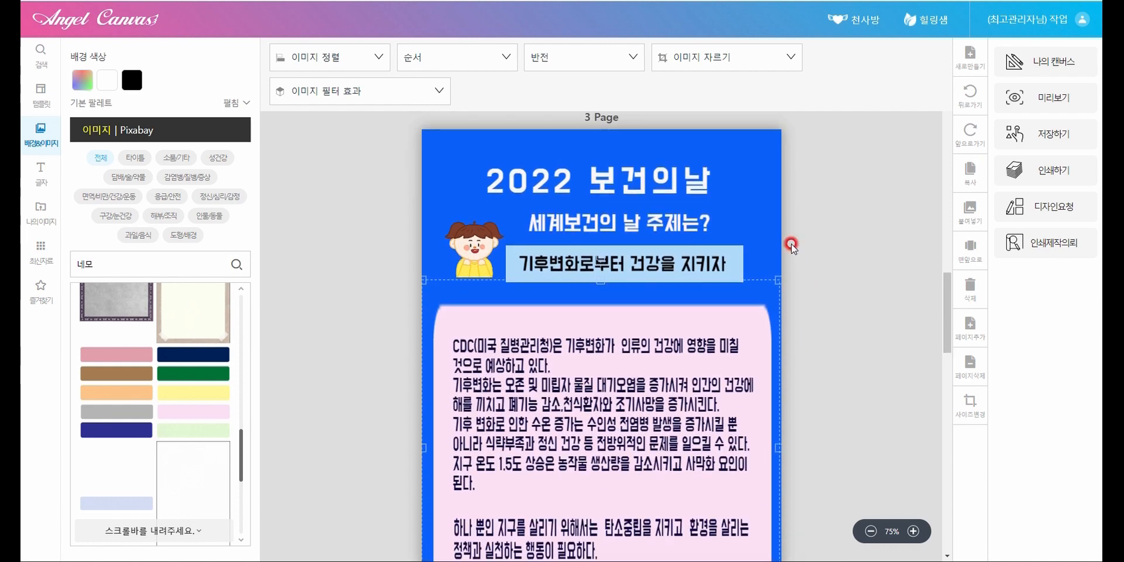
Step: Go to page 4 and search the Pixabay images for 토끼
{"action": "left_click", "coordinate": [538, 186]}
{"action": "left_click_drag", "start_coordinate": [947, 306], "coordinate": [946, 390]}
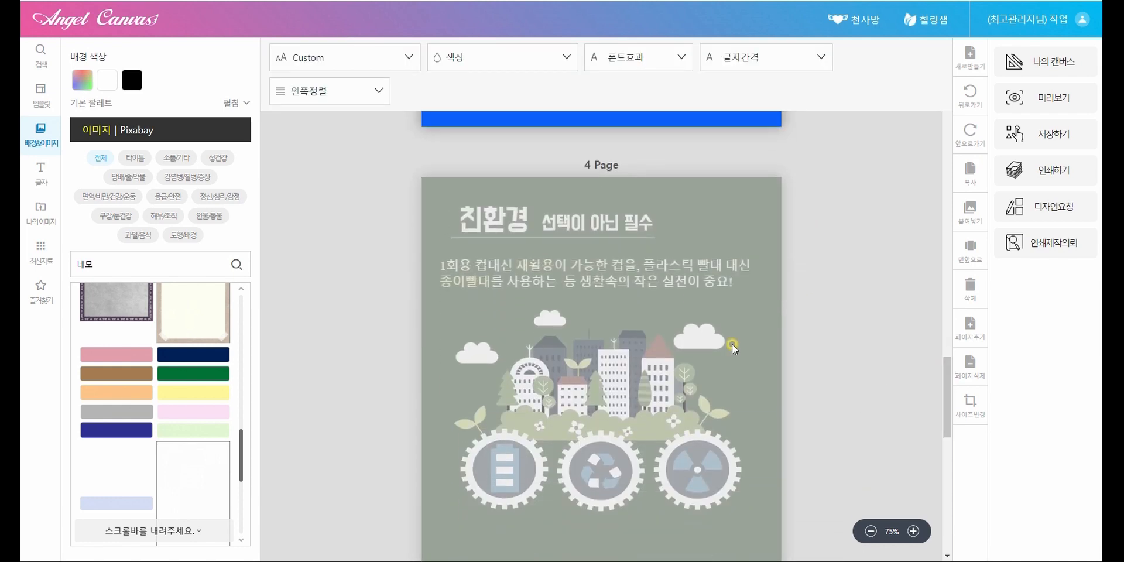
{"action": "left_click", "coordinate": [606, 306]}
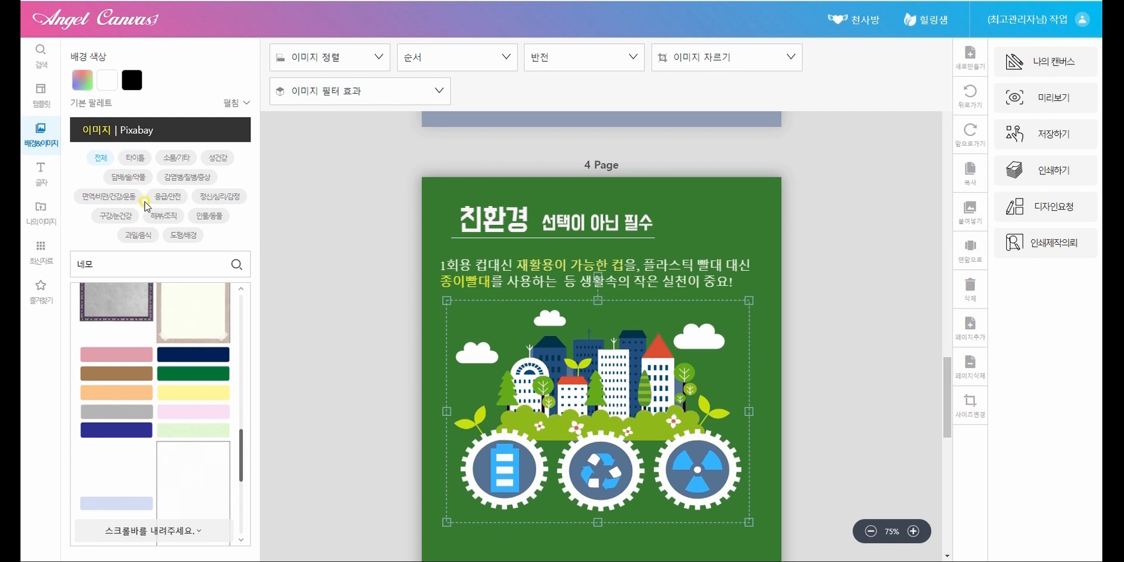
{"action": "left_click", "coordinate": [143, 130]}
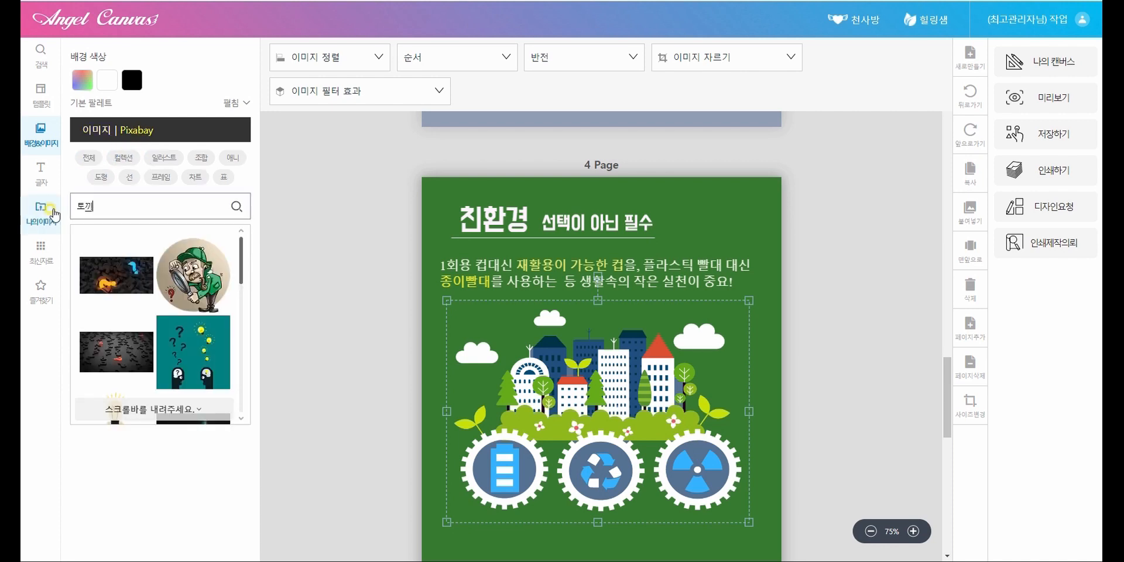
{"action": "left_click", "coordinate": [235, 208]}
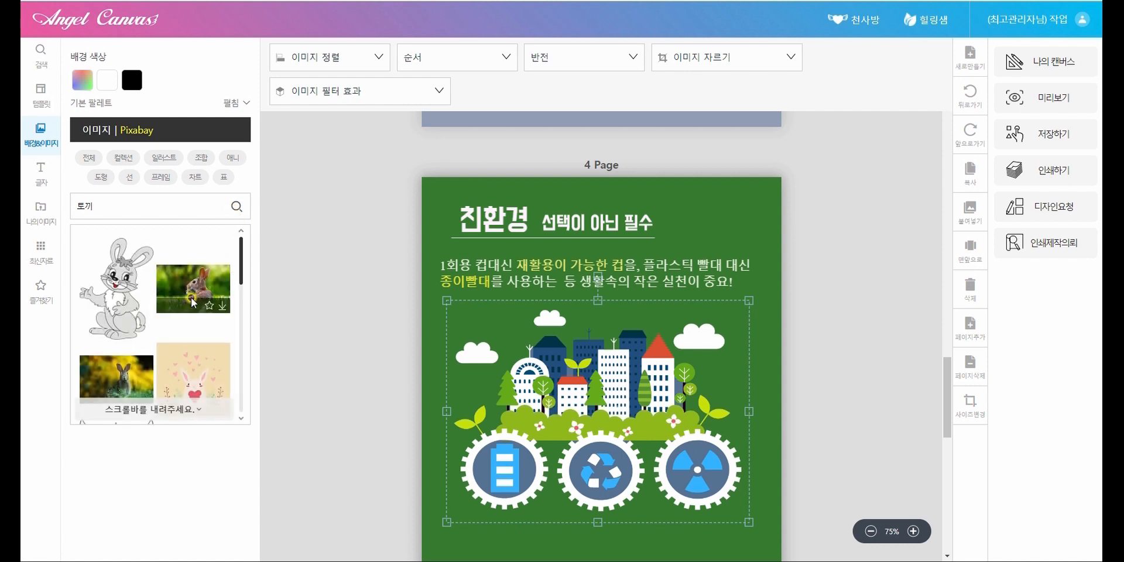
Step: Browse the rabbit images and insert the grey standing cartoon rabbit on page 4
{"action": "scroll", "coordinate": [176, 352], "scroll_direction": "down", "scroll_amount": 5}
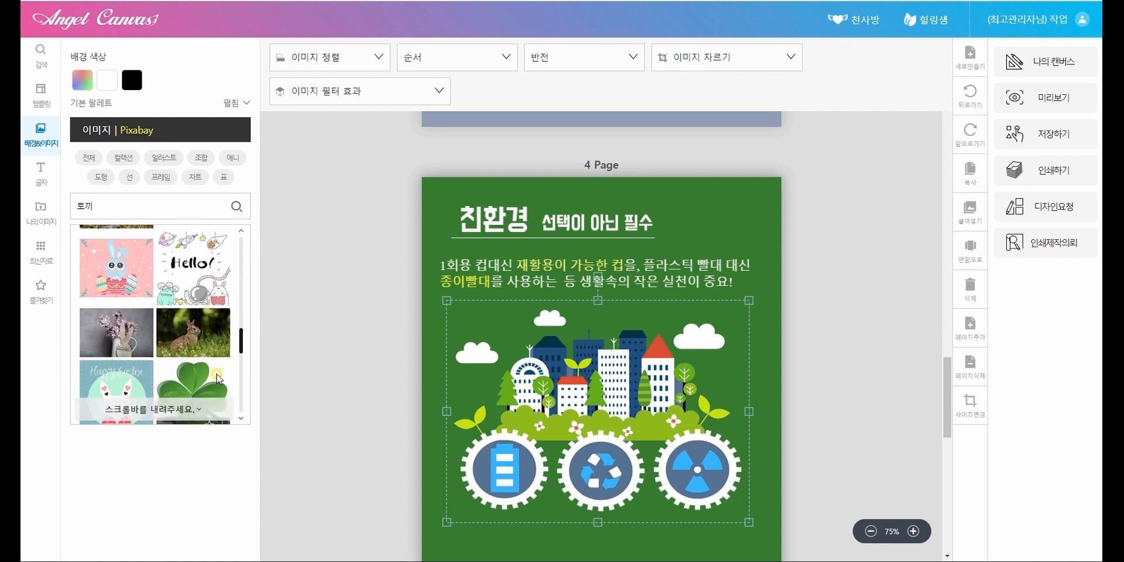
{"action": "scroll", "coordinate": [218, 378], "scroll_direction": "down", "scroll_amount": 5}
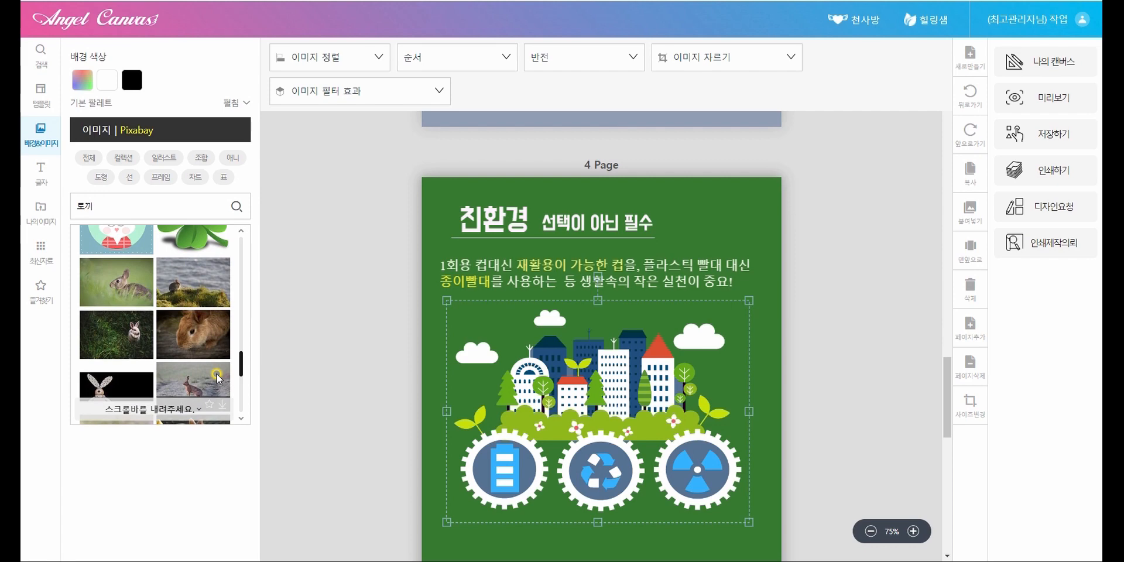
{"action": "scroll", "coordinate": [218, 378], "scroll_direction": "down", "scroll_amount": 3}
{"action": "scroll", "coordinate": [214, 351], "scroll_direction": "up", "scroll_amount": 7}
{"action": "scroll", "coordinate": [209, 305], "scroll_direction": "up", "scroll_amount": 6}
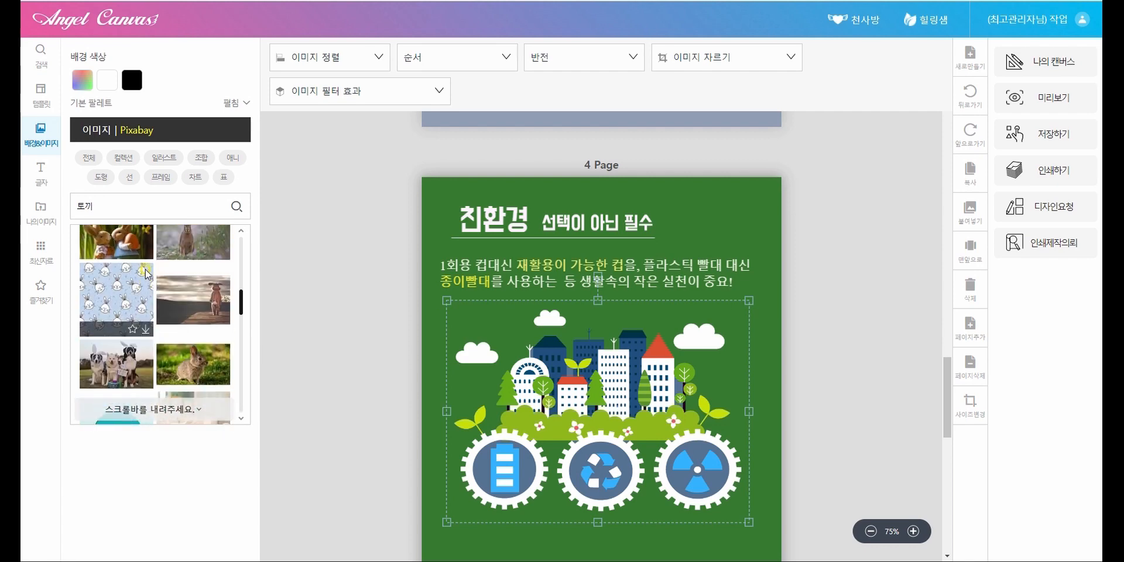
{"action": "scroll", "coordinate": [154, 301], "scroll_direction": "up", "scroll_amount": 3}
{"action": "left_click", "coordinate": [120, 281]}
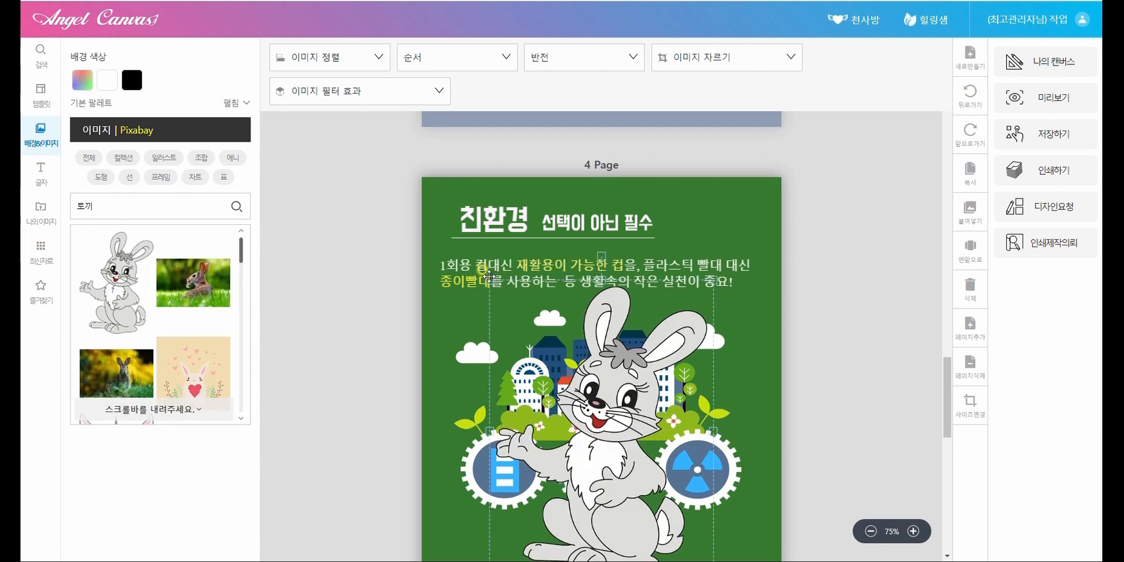
Step: Shrink the rabbit and place it in page 4's upper-right area, narrowing the body text so it wraps beside it
{"action": "left_click_drag", "start_coordinate": [486, 277], "coordinate": [657, 468]}
{"action": "left_click_drag", "start_coordinate": [666, 511], "coordinate": [732, 250]}
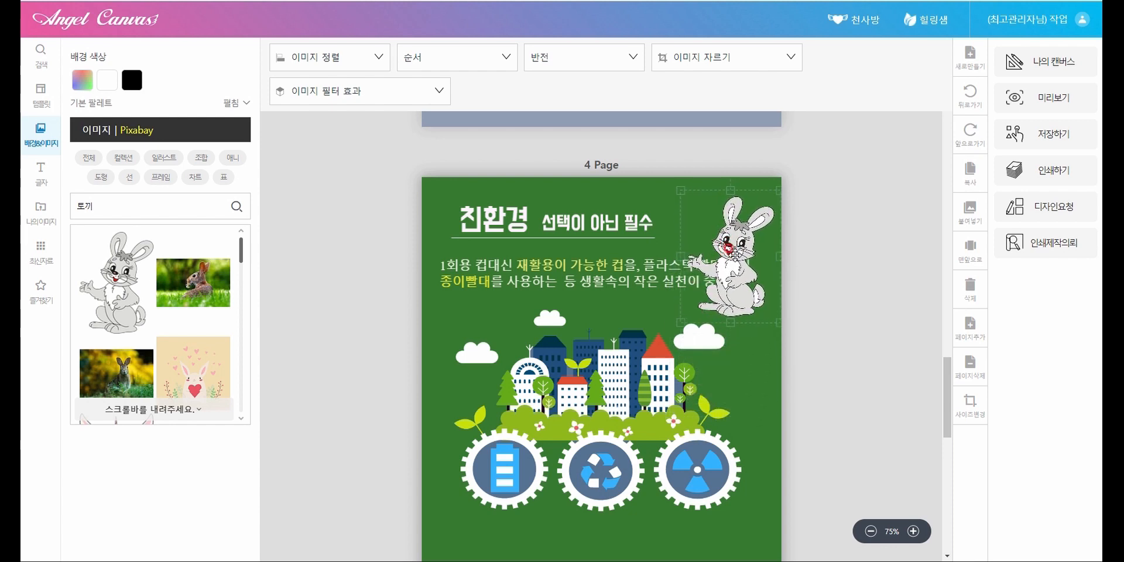
{"action": "left_click", "coordinate": [587, 280]}
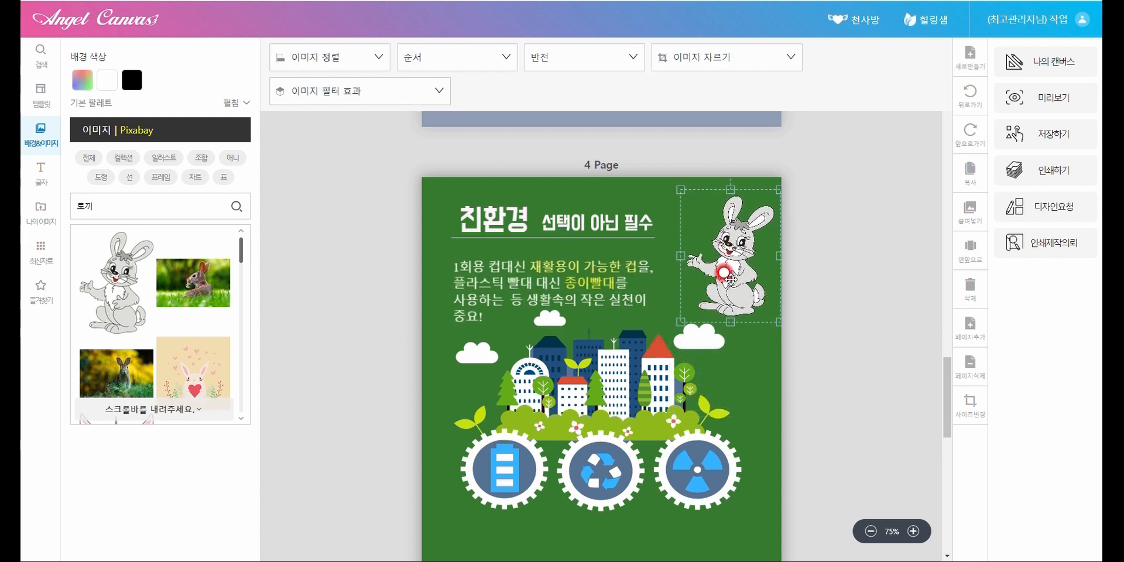
{"action": "left_click_drag", "start_coordinate": [728, 275], "coordinate": [720, 288]}
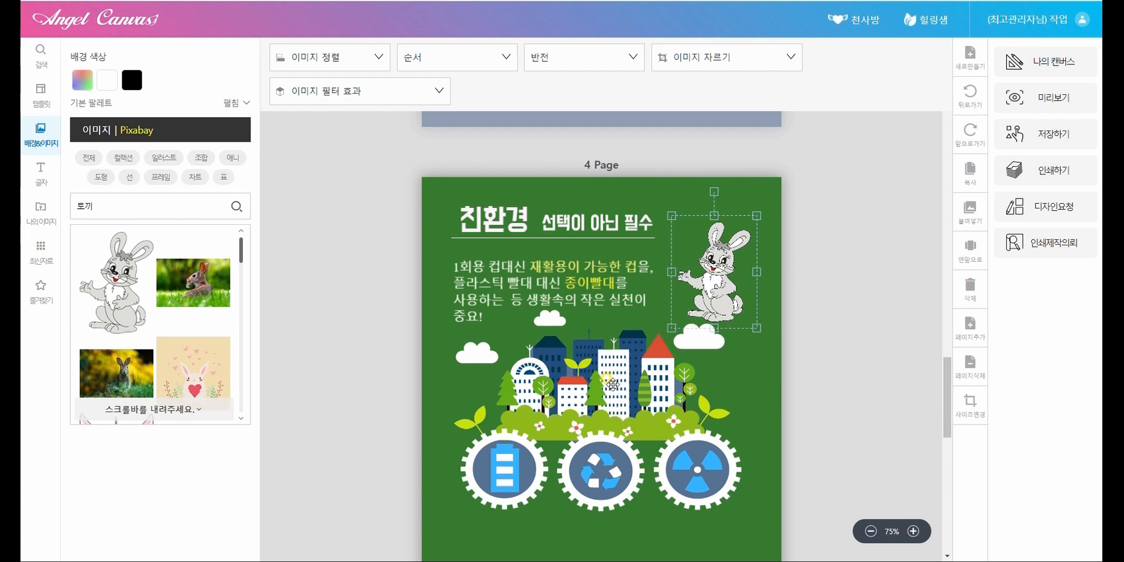
Step: Move the city illustration, the body text and the rabbit lower on page 4 to spread out the layout
{"action": "left_click_drag", "start_coordinate": [612, 385], "coordinate": [624, 445]}
{"action": "scroll", "coordinate": [877, 544], "scroll_direction": "down", "scroll_amount": 3}
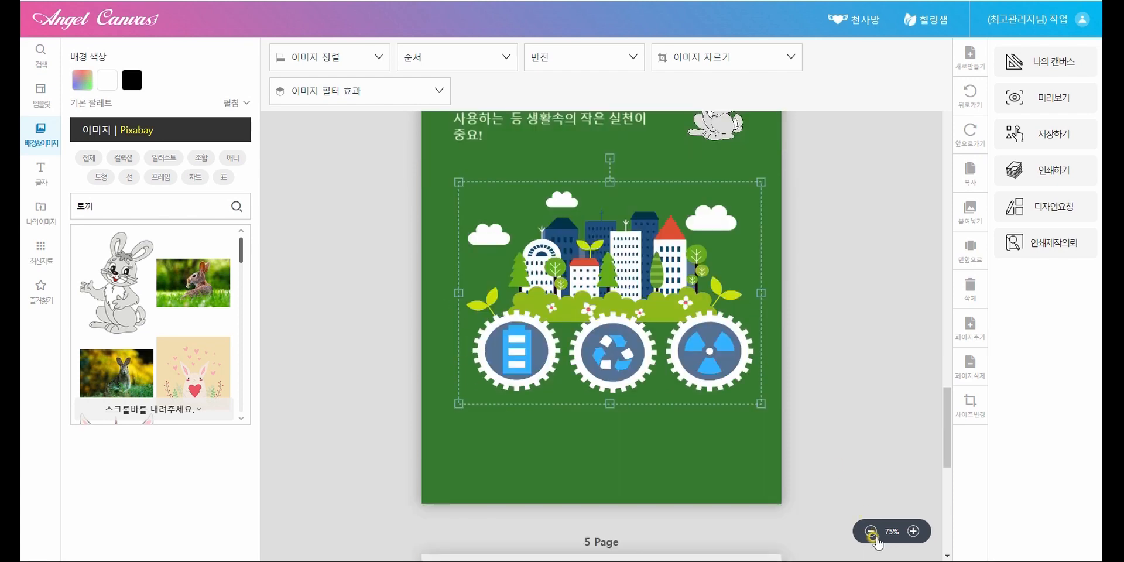
{"action": "left_click", "coordinate": [871, 532]}
{"action": "scroll", "coordinate": [803, 326], "scroll_direction": "up", "scroll_amount": 3}
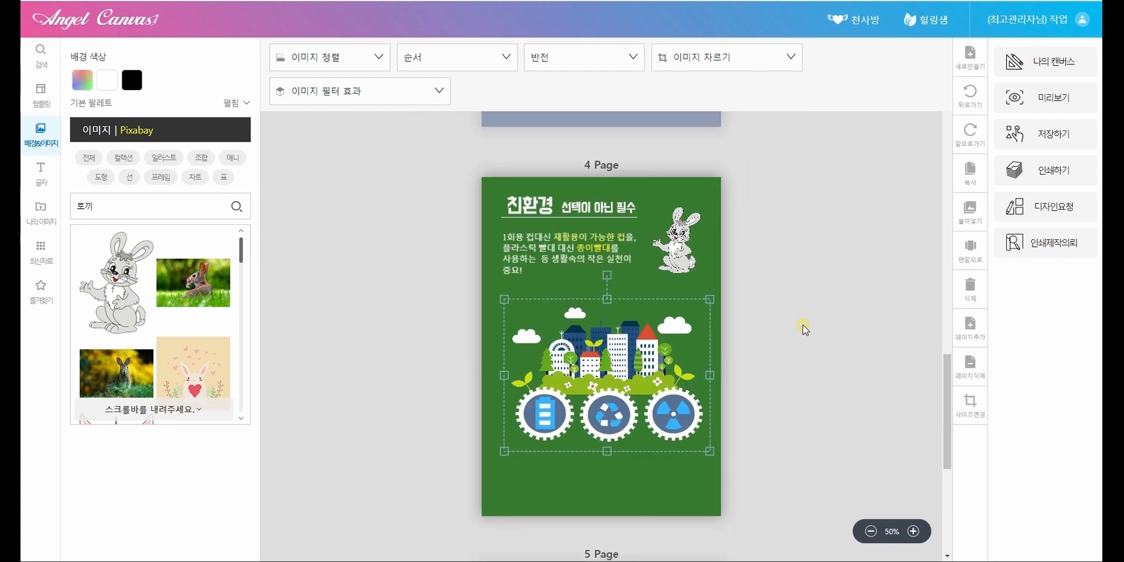
{"action": "left_click_drag", "start_coordinate": [605, 361], "coordinate": [600, 388]}
{"action": "left_click_drag", "start_coordinate": [565, 251], "coordinate": [568, 275]}
{"action": "left_click_drag", "start_coordinate": [683, 256], "coordinate": [685, 286]}
{"action": "left_click", "coordinate": [798, 256]}
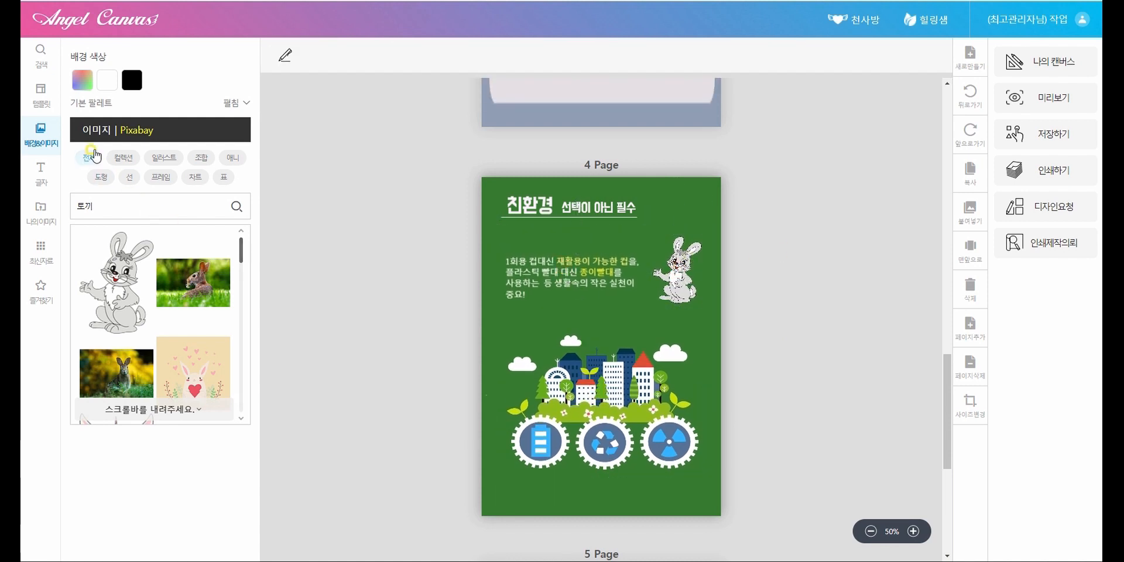
Step: Search Pixabay for 말풍선 and insert the plain white oval speech bubble on page 4
{"action": "left_click_drag", "start_coordinate": [99, 203], "coordinate": [37, 215]}
{"action": "type", "text": "말풍선"}
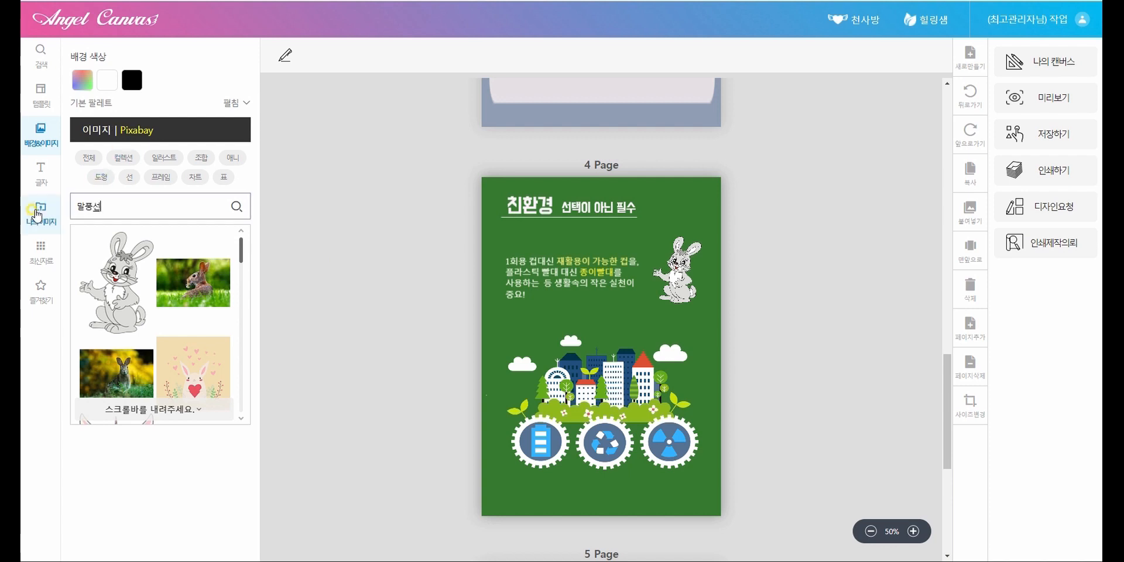
{"action": "key", "text": "Return"}
{"action": "mouse_move", "coordinate": [181, 266]}
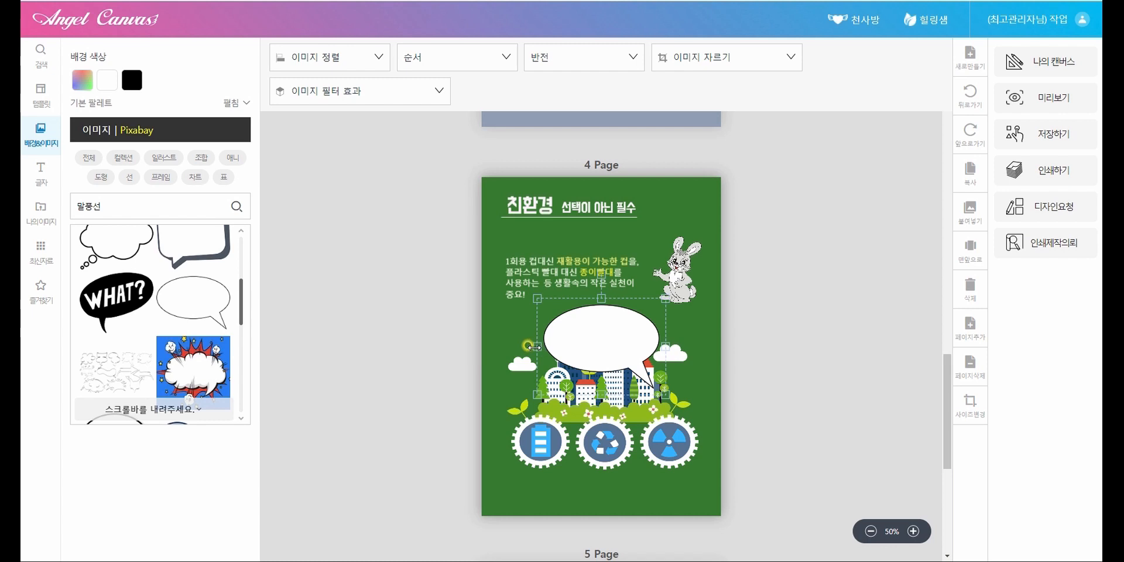
Step: Mirror the speech bubble horizontally and move it to page 4's upper-right corner
{"action": "left_click_drag", "start_coordinate": [534, 347], "coordinate": [785, 351]}
{"action": "left_click_drag", "start_coordinate": [692, 344], "coordinate": [678, 224]}
Step: Shift the rabbit left and down below the bubble's tail, and move the body text down and left
{"action": "left_click_drag", "start_coordinate": [676, 273], "coordinate": [659, 291]}
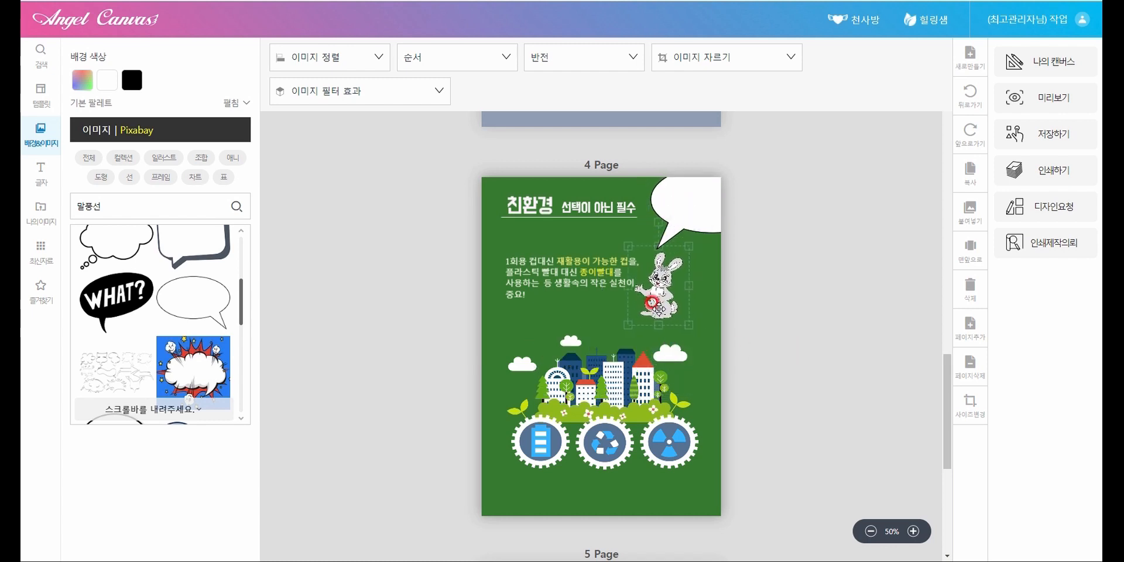
{"action": "left_click", "coordinate": [566, 293]}
{"action": "left_click_drag", "start_coordinate": [566, 293], "coordinate": [555, 315]}
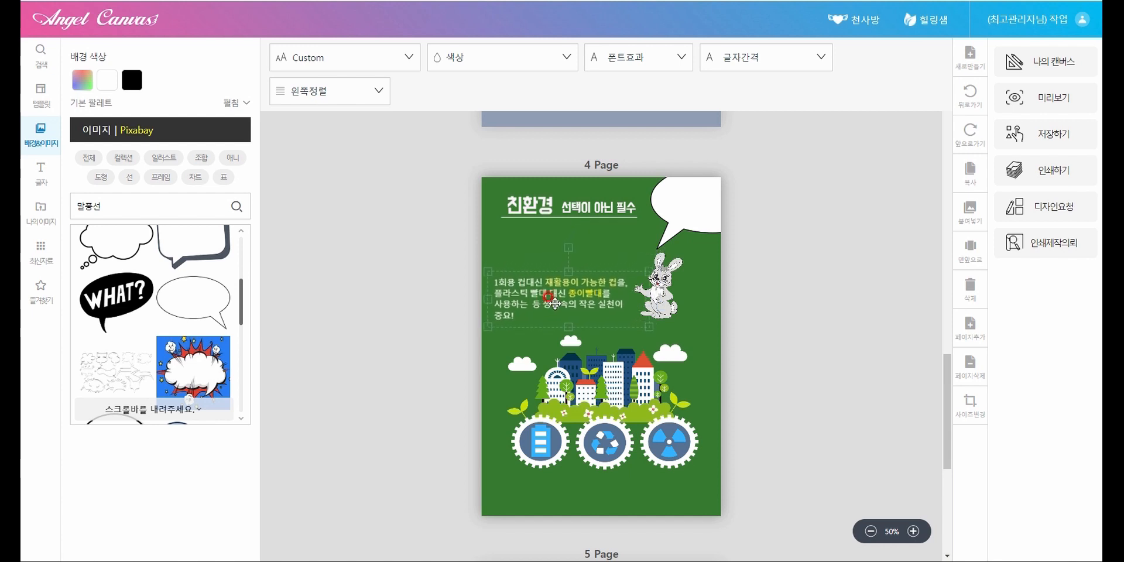
{"action": "left_click_drag", "start_coordinate": [675, 294], "coordinate": [675, 311]}
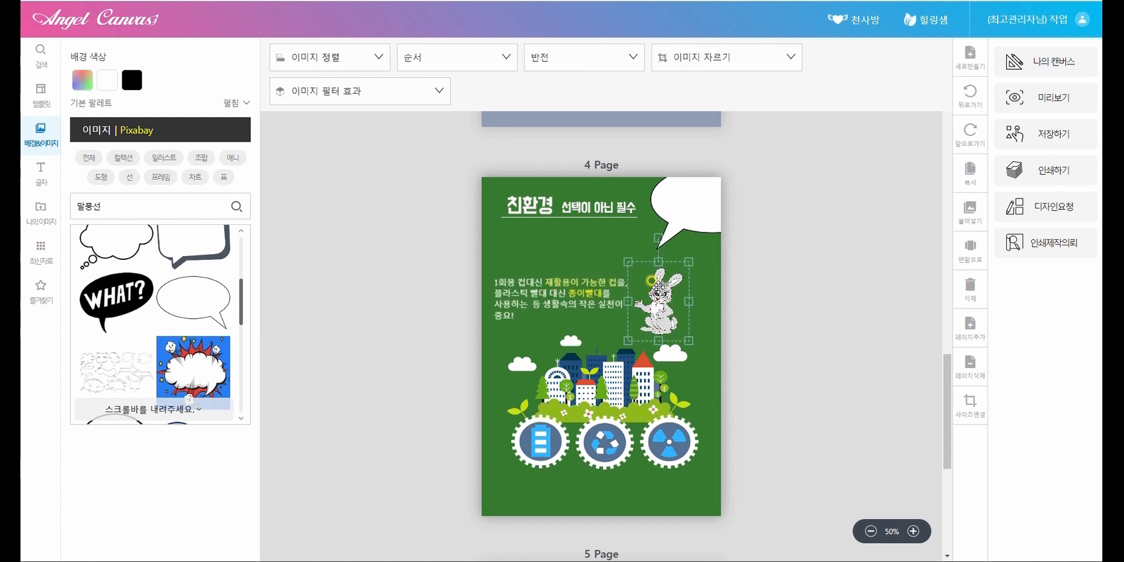
Step: Shrink the speech bubble so it fits inside page 4 and position it just above the rabbit's head
{"action": "left_click_drag", "start_coordinate": [687, 209], "coordinate": [672, 233]}
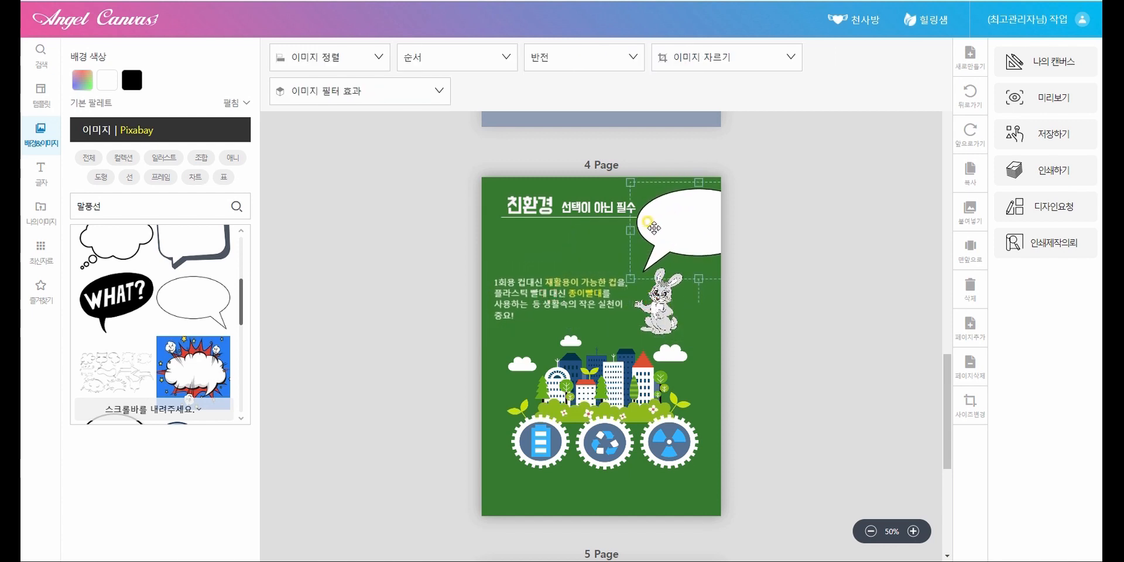
{"action": "left_click_drag", "start_coordinate": [629, 181], "coordinate": [661, 237]}
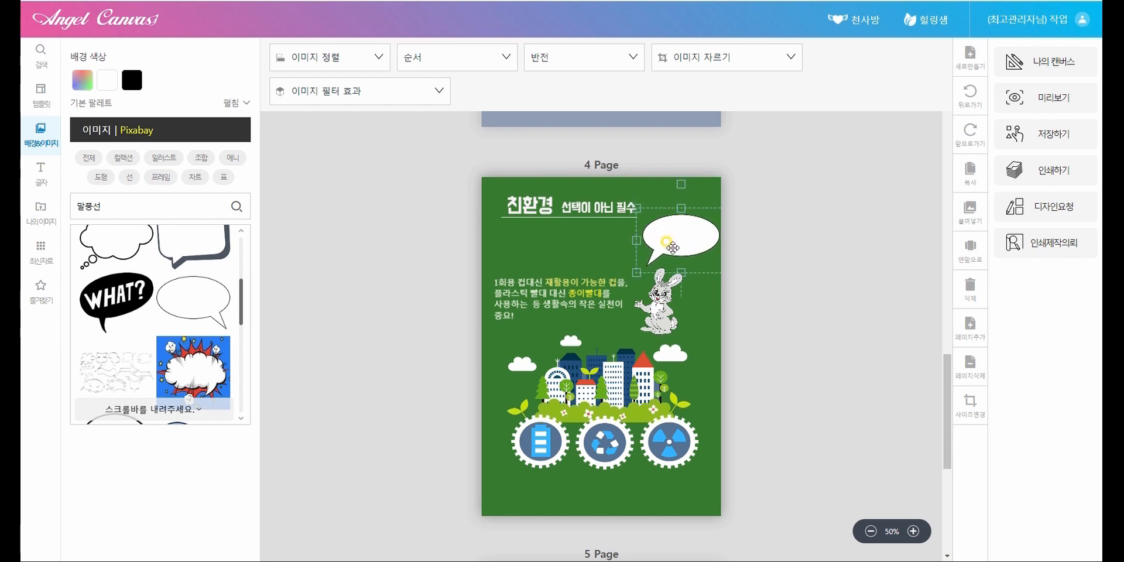
{"action": "left_click", "coordinate": [682, 252]}
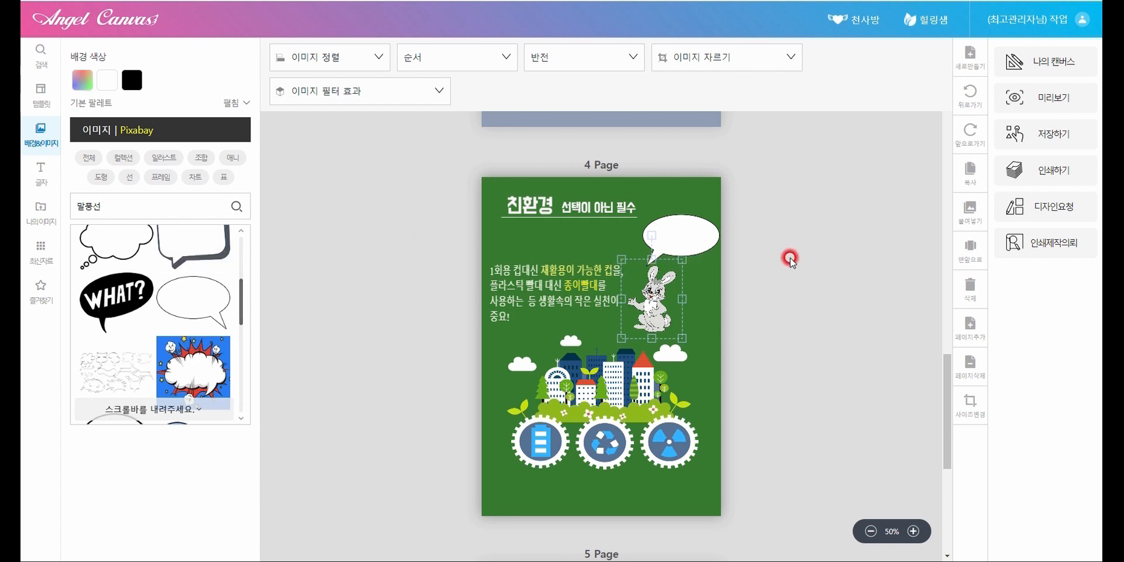
Step: Add a large title text box (대제목) to page 4 and place it in the empty space under the heading
{"action": "left_click", "coordinate": [40, 173]}
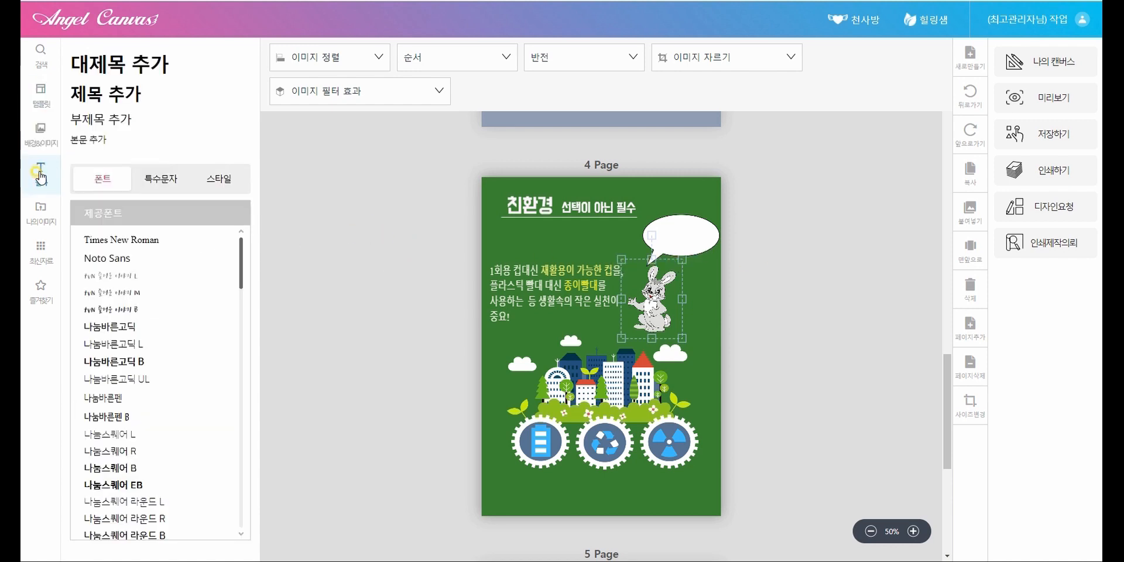
{"action": "left_click", "coordinate": [102, 66]}
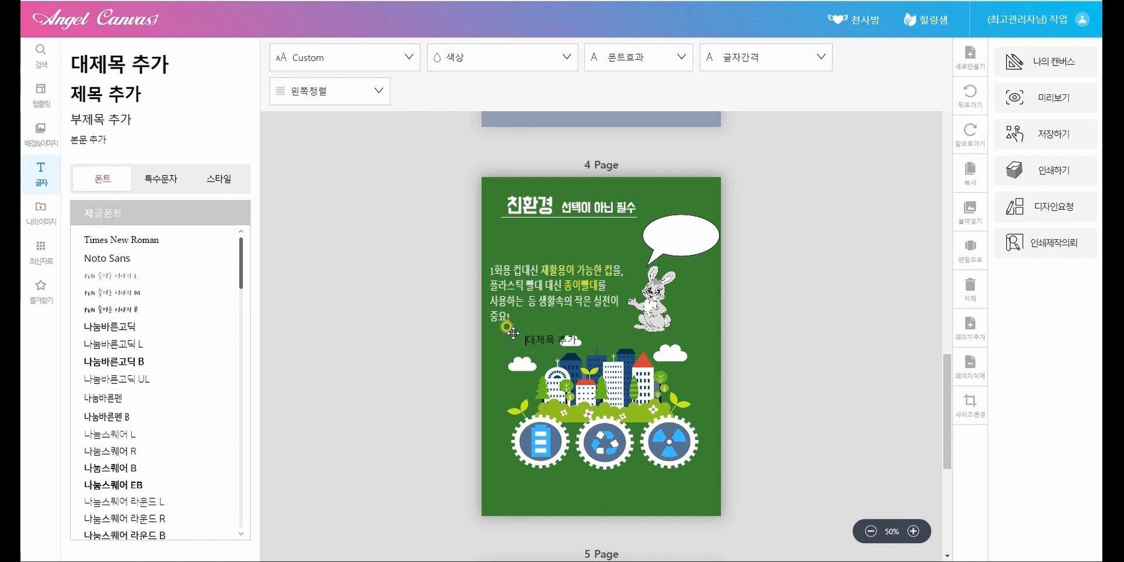
{"action": "left_click", "coordinate": [541, 328]}
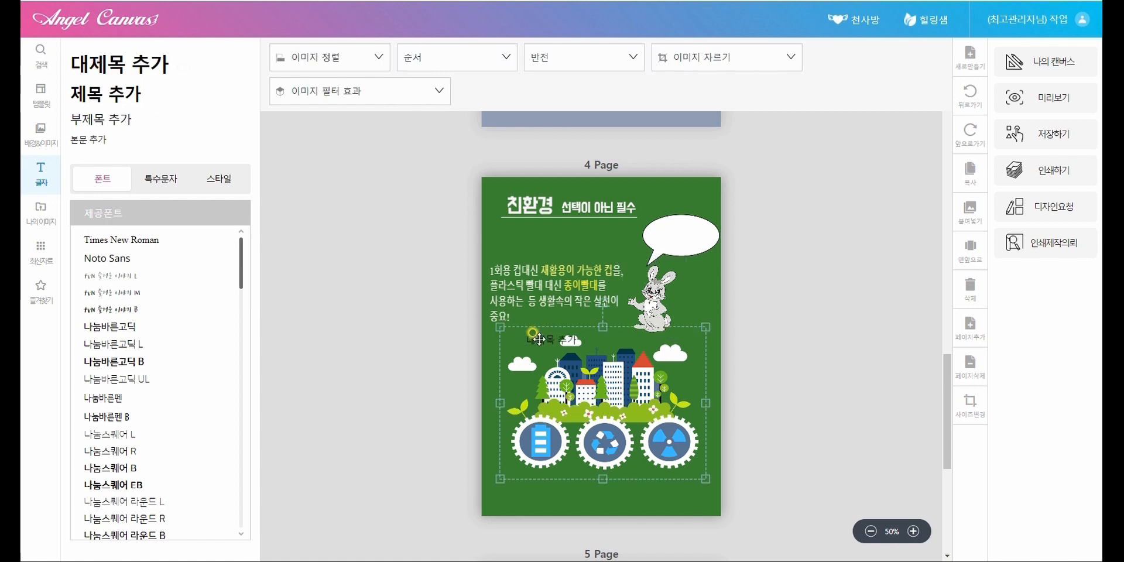
{"action": "left_click", "coordinate": [540, 339]}
{"action": "left_click_drag", "start_coordinate": [537, 334], "coordinate": [538, 228]}
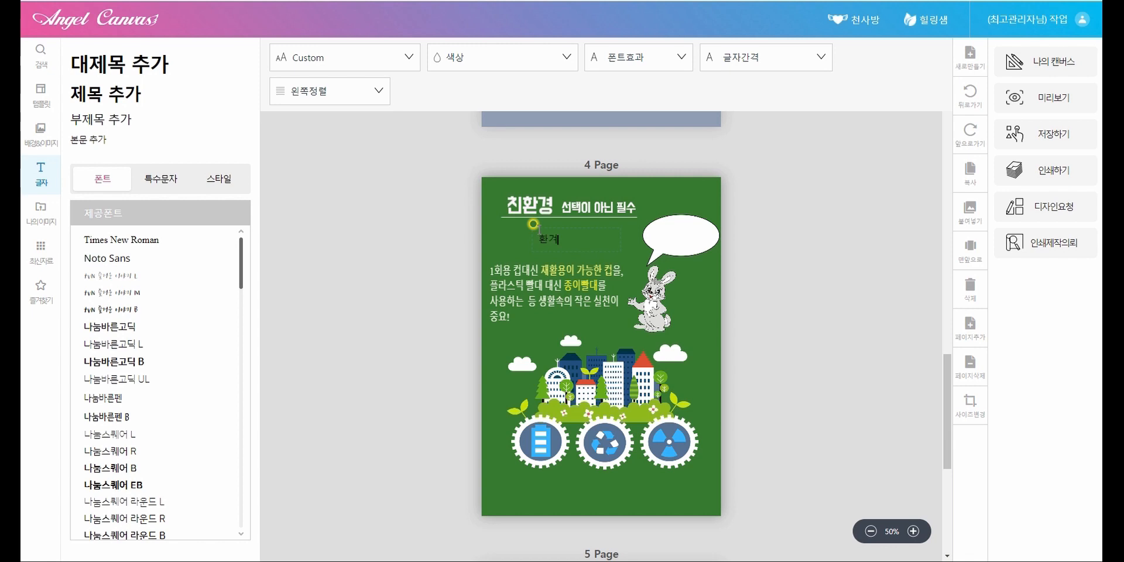
Step: Set the new text to "환경이 중요해!" and move it inside the speech bubble
{"action": "type", "text": "!"}
{"action": "left_click", "coordinate": [555, 224]}
{"action": "left_click", "coordinate": [557, 234]}
{"action": "left_click_drag", "start_coordinate": [553, 241], "coordinate": [666, 238]}
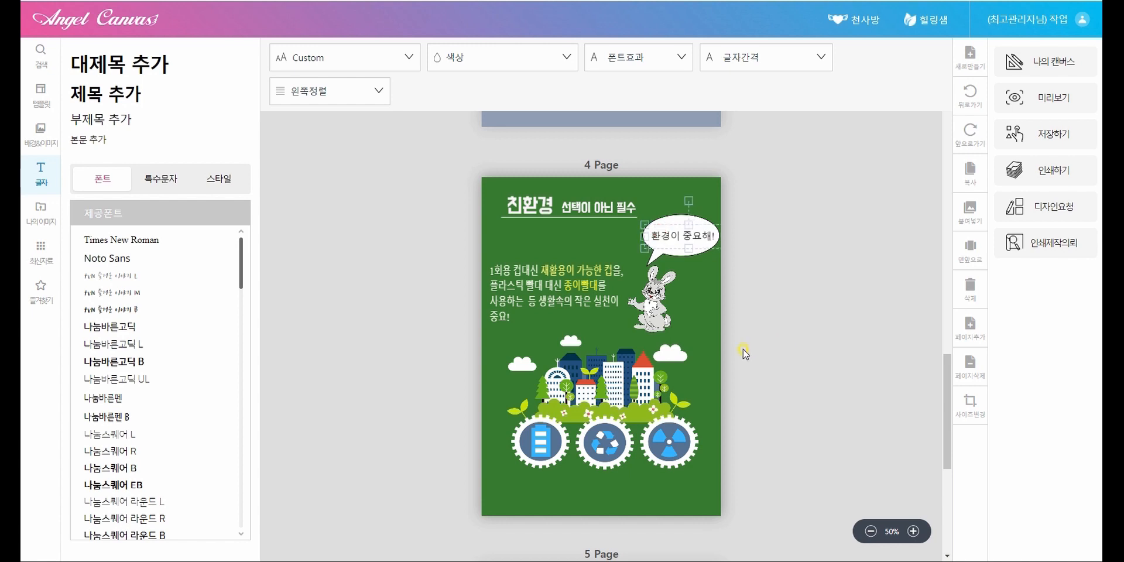
{"action": "left_click", "coordinate": [538, 253]}
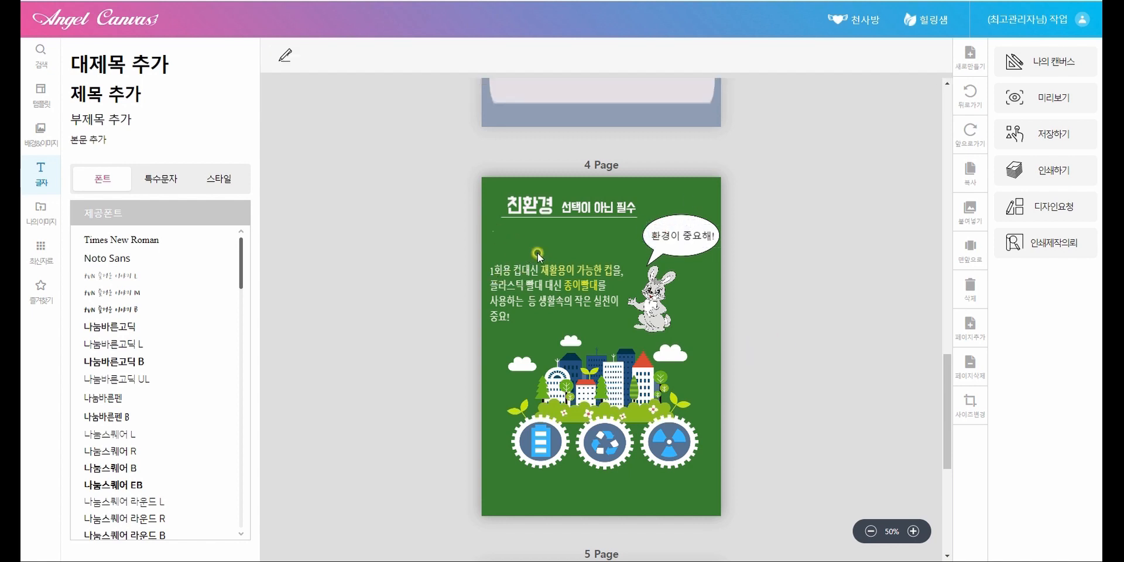
Step: Add the line "나는" above "환경이 중요해!" in the speech bubble text
{"action": "double_click", "coordinate": [655, 235]}
{"action": "type", "text": "나는"}
{"action": "key", "text": "Return"}
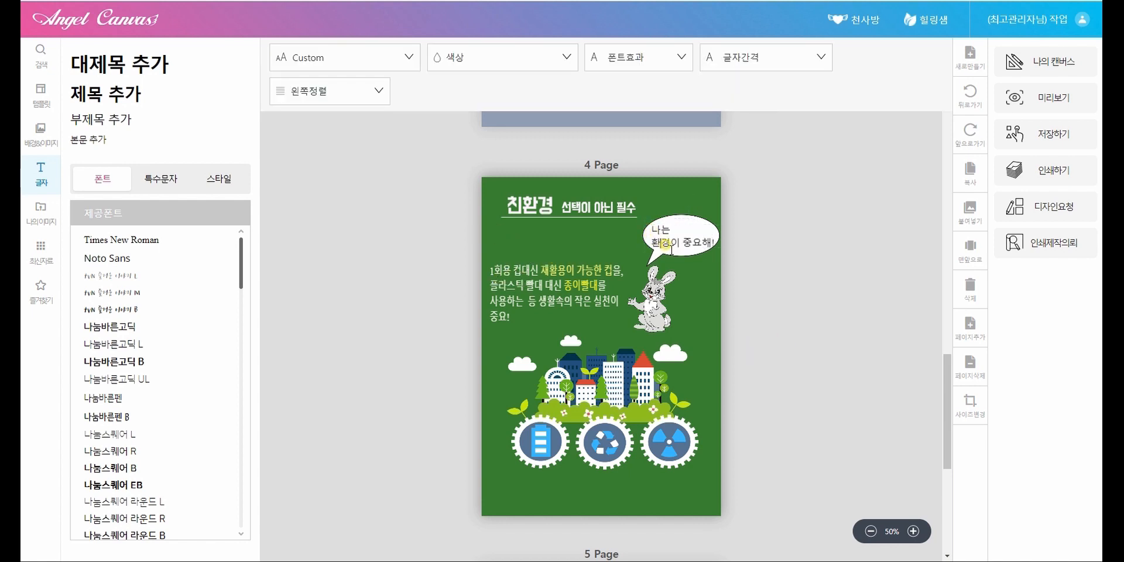
{"action": "left_click", "coordinate": [669, 238]}
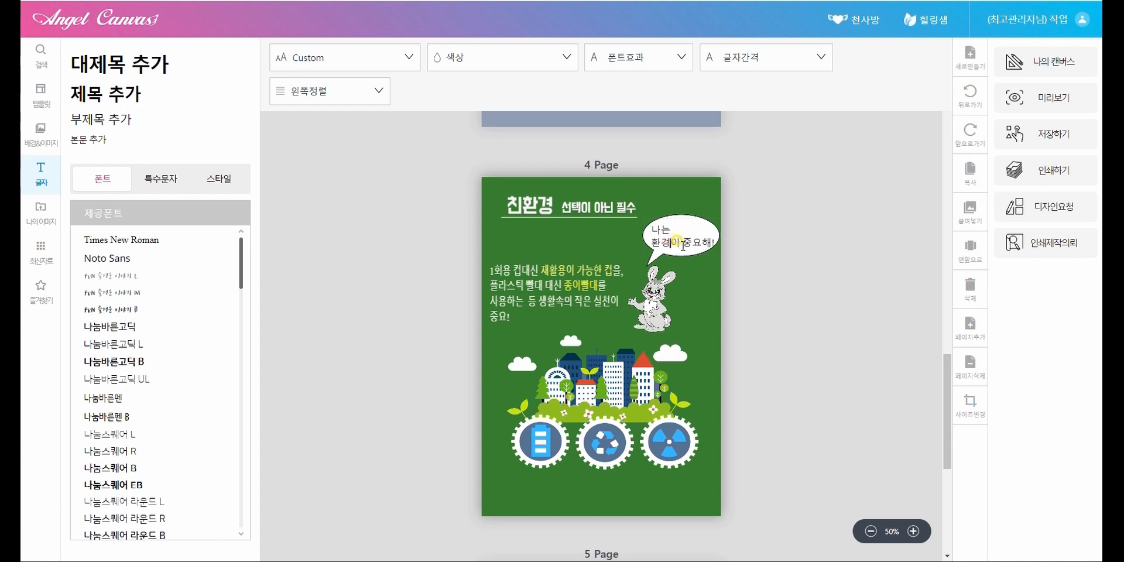
Step: Center-align (가운데정렬) both lines of the speech bubble text and nudge the text up and left inside the bubble
{"action": "left_click", "coordinate": [652, 229]}
{"action": "left_click_drag", "start_coordinate": [654, 230], "coordinate": [730, 244]}
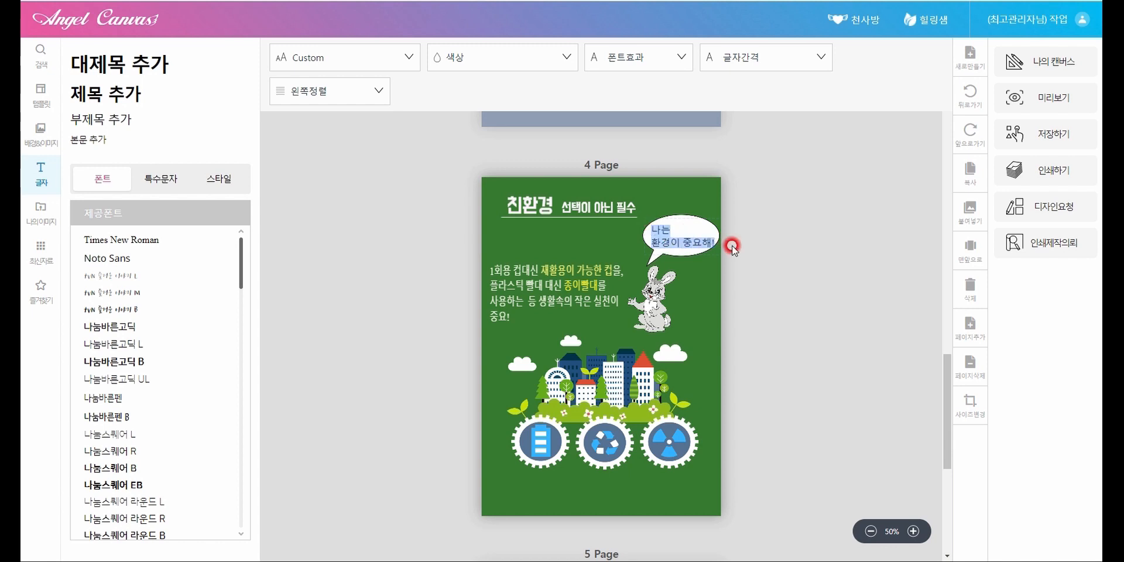
{"action": "left_click", "coordinate": [679, 242]}
{"action": "left_click", "coordinate": [652, 230]}
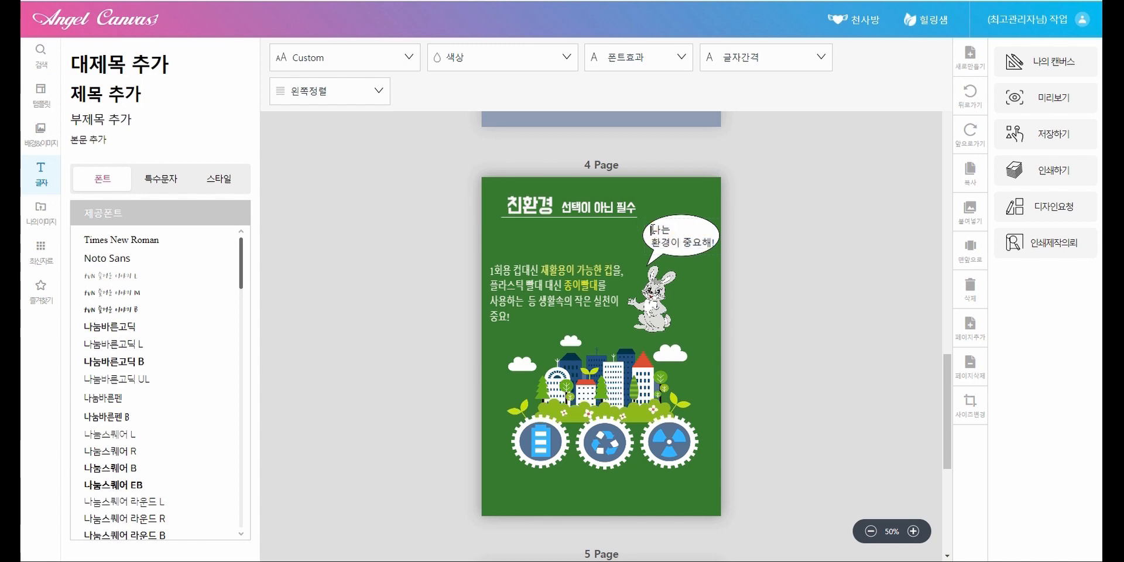
{"action": "key", "text": "ctrl+a"}
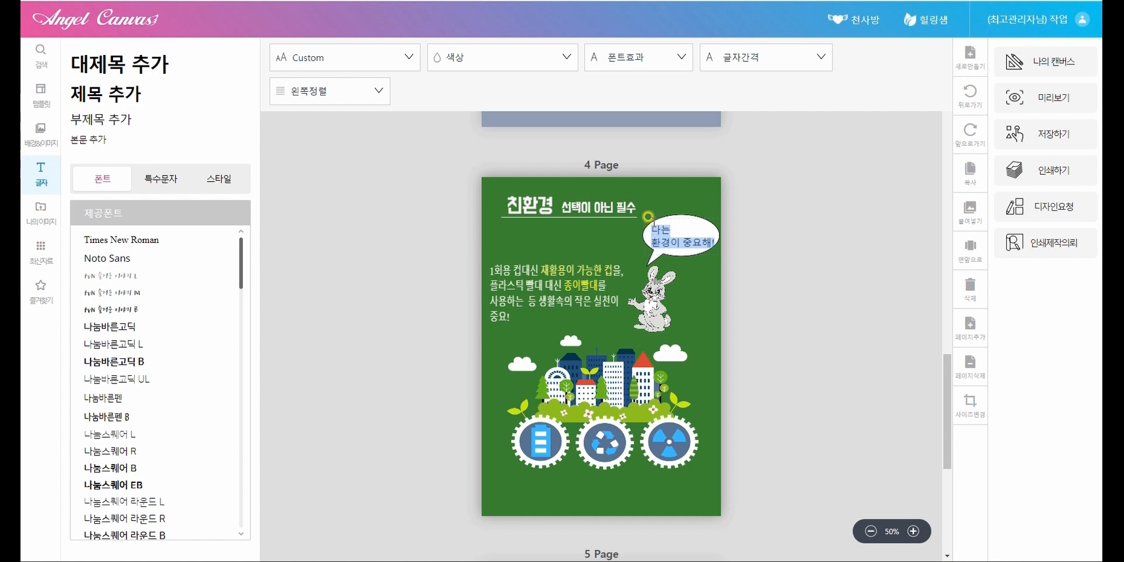
{"action": "left_click", "coordinate": [315, 103]}
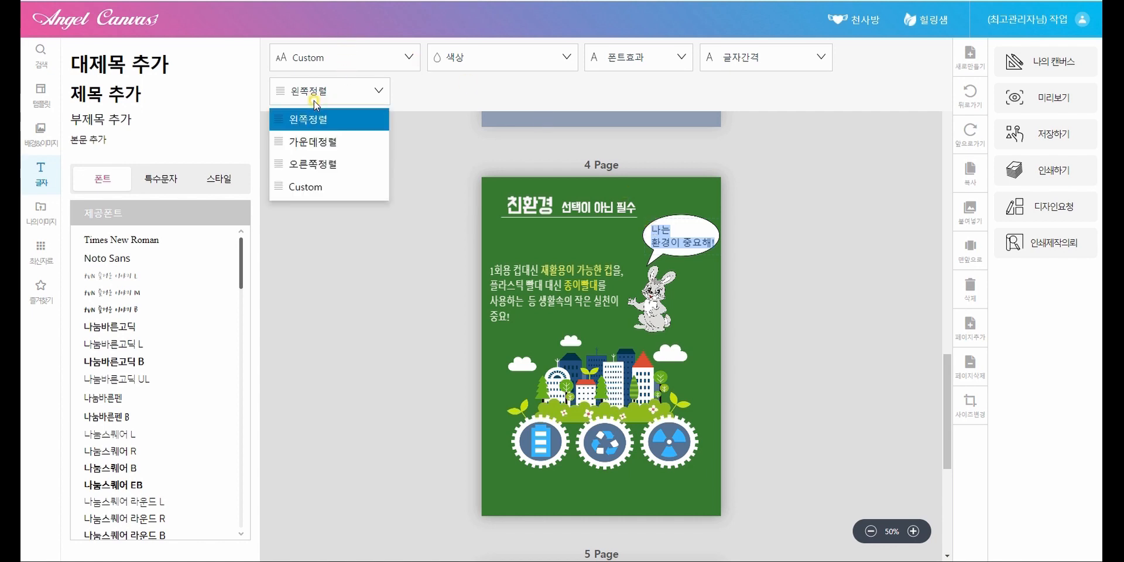
{"action": "left_click", "coordinate": [311, 142]}
{"action": "left_click", "coordinate": [695, 234]}
{"action": "left_click_drag", "start_coordinate": [696, 225], "coordinate": [690, 220]}
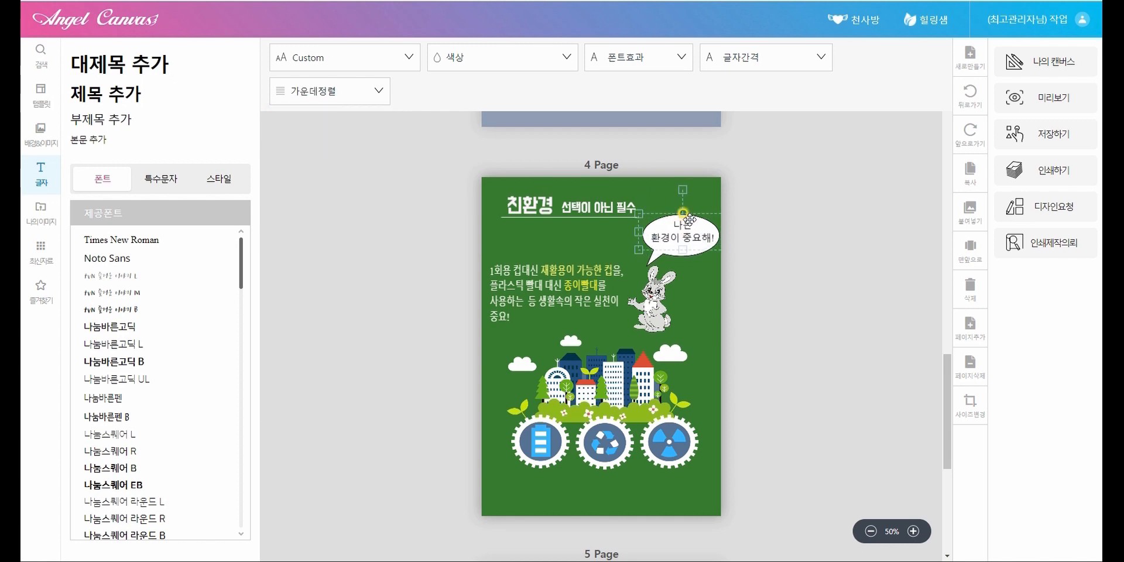
Step: Enlarge the body text box on page 4 and move it up and to the right, closer beneath the heading
{"action": "left_click", "coordinate": [661, 302]}
{"action": "left_click", "coordinate": [710, 301]}
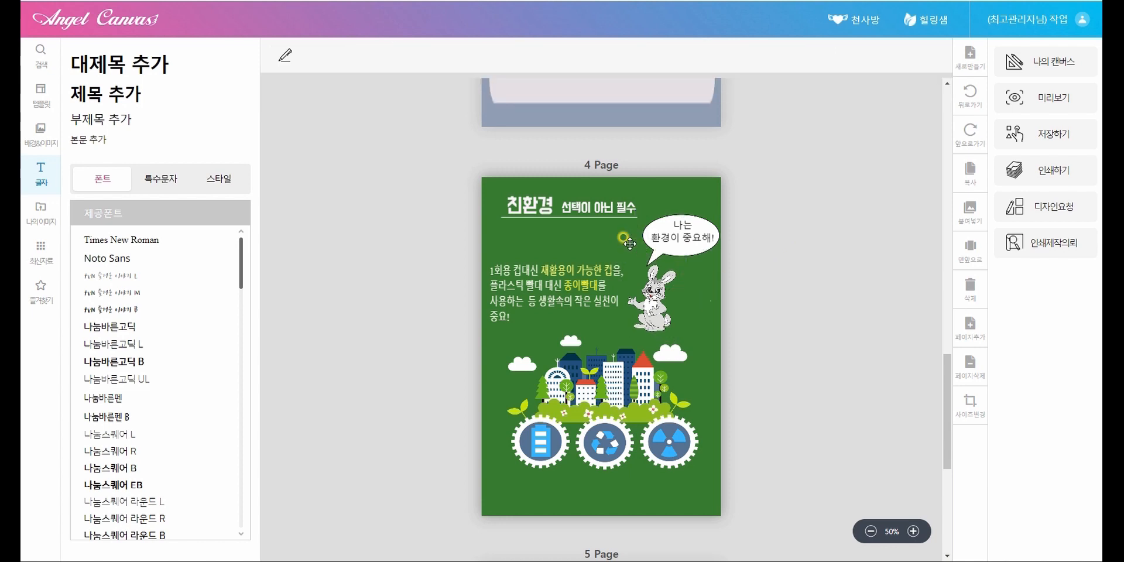
{"action": "left_click", "coordinate": [557, 210]}
{"action": "left_click", "coordinate": [703, 319]}
{"action": "left_click", "coordinate": [551, 306]}
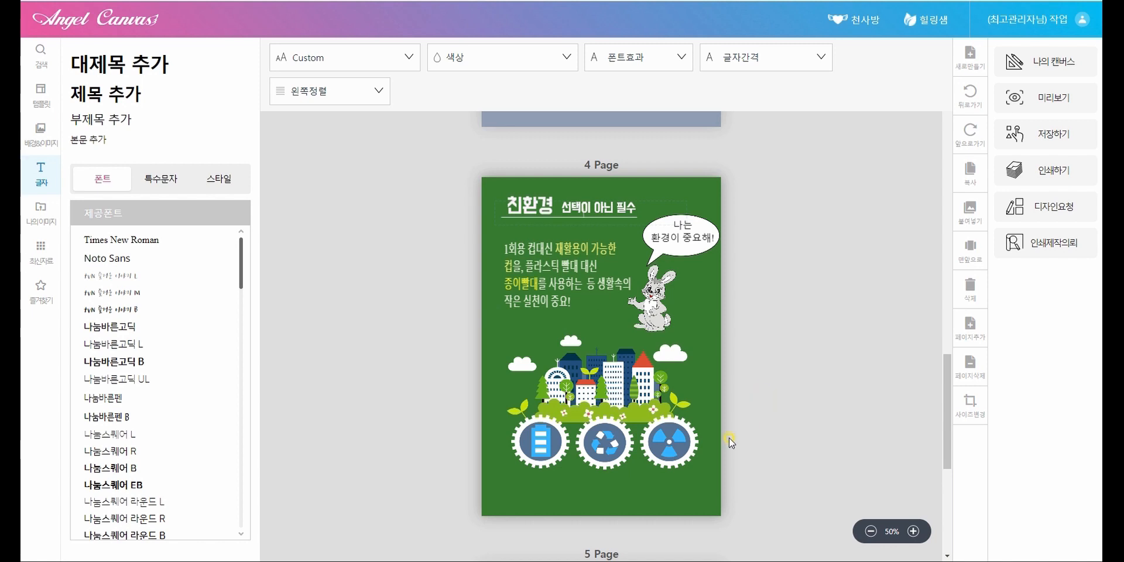
Step: Lower the city illustration and body text on page 4, and nudge the rabbit and speech bubble to fit beside the text
{"action": "left_click_drag", "start_coordinate": [619, 421], "coordinate": [617, 432]}
{"action": "left_click", "coordinate": [537, 292]}
{"action": "left_click_drag", "start_coordinate": [535, 283], "coordinate": [537, 298]}
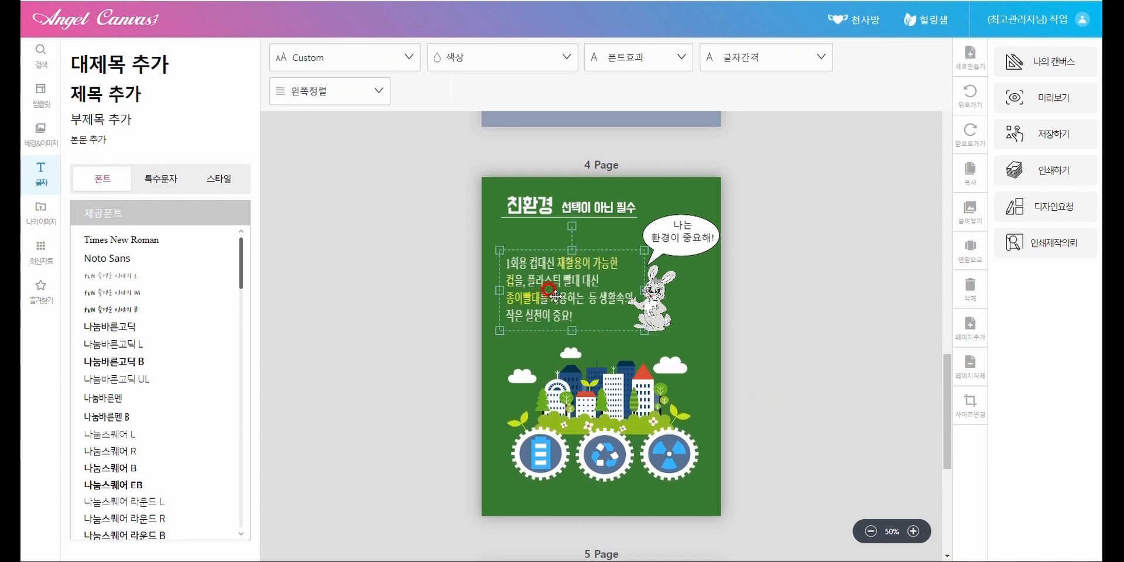
{"action": "left_click", "coordinate": [665, 304]}
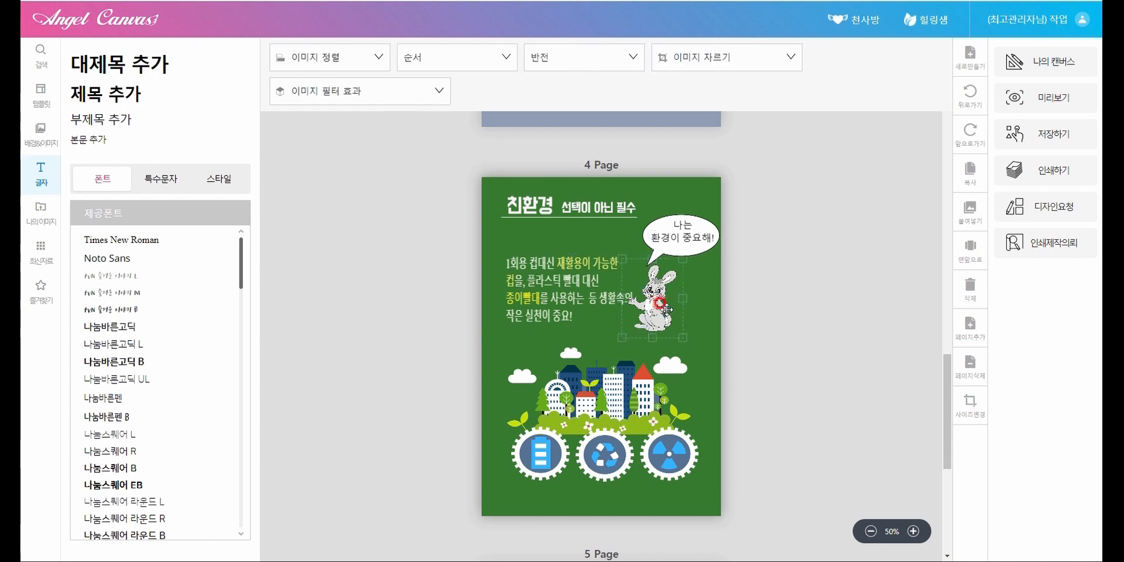
{"action": "left_click", "coordinate": [678, 253]}
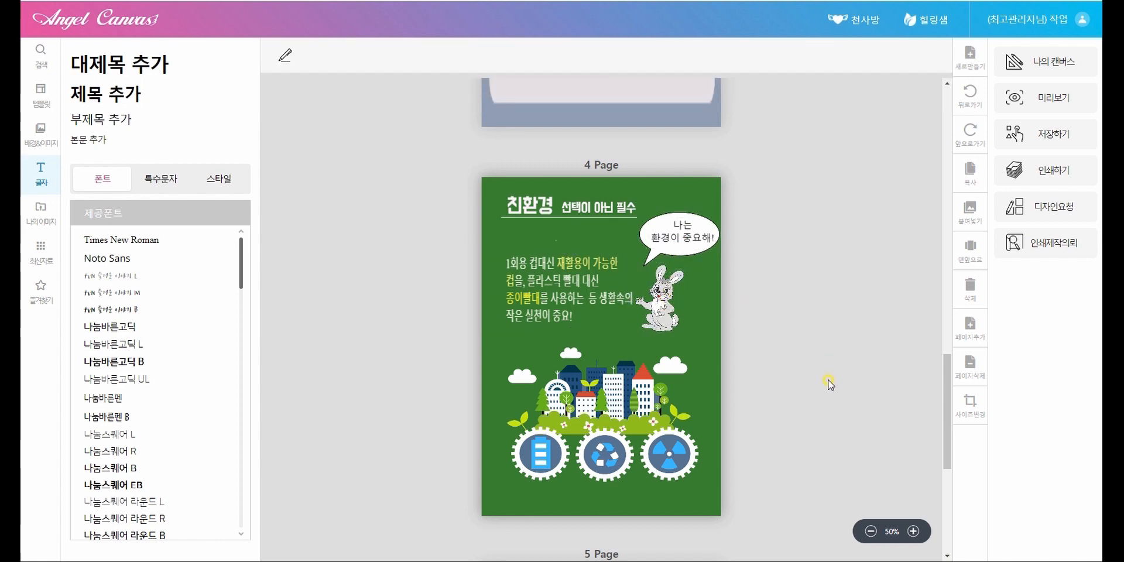
Step: Delete the blank page 5 from the document
{"action": "scroll", "coordinate": [829, 382], "scroll_direction": "down", "scroll_amount": 3}
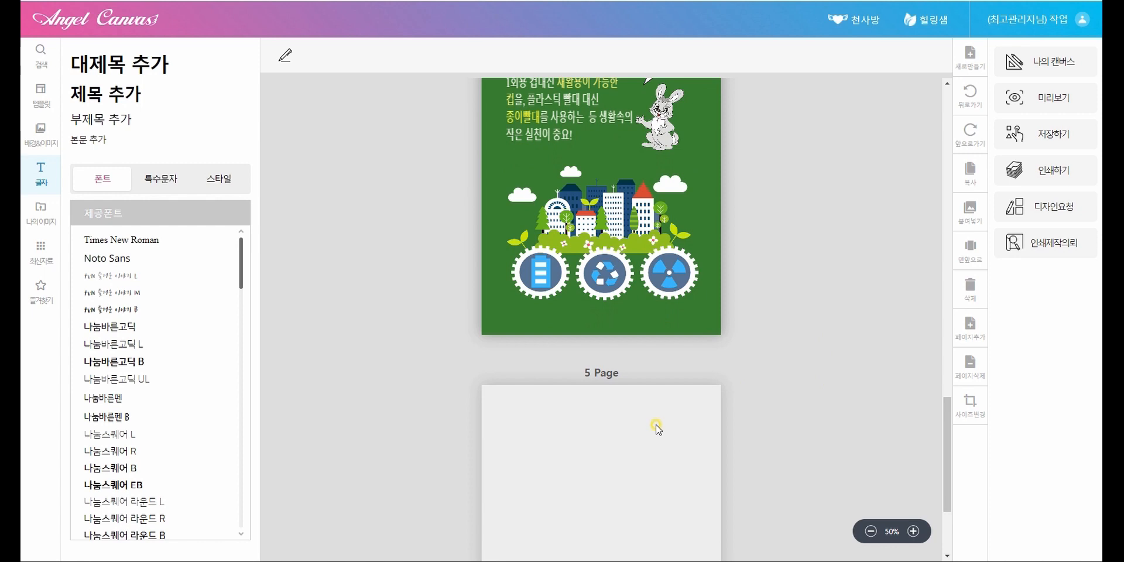
{"action": "left_click", "coordinate": [623, 436]}
{"action": "scroll", "coordinate": [623, 436], "scroll_direction": "down", "scroll_amount": 1}
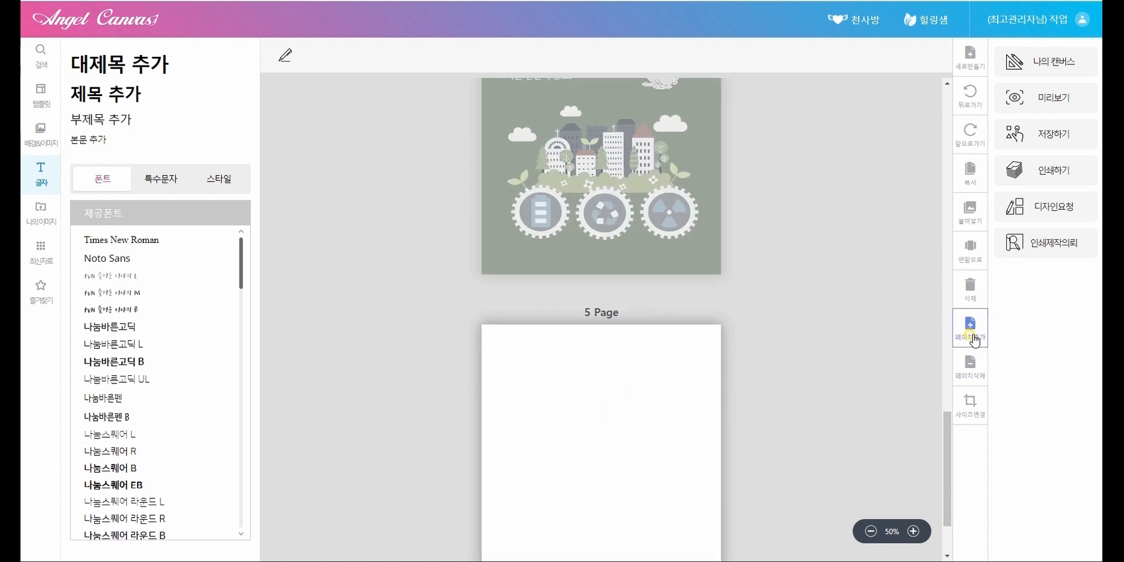
{"action": "left_click", "coordinate": [970, 368]}
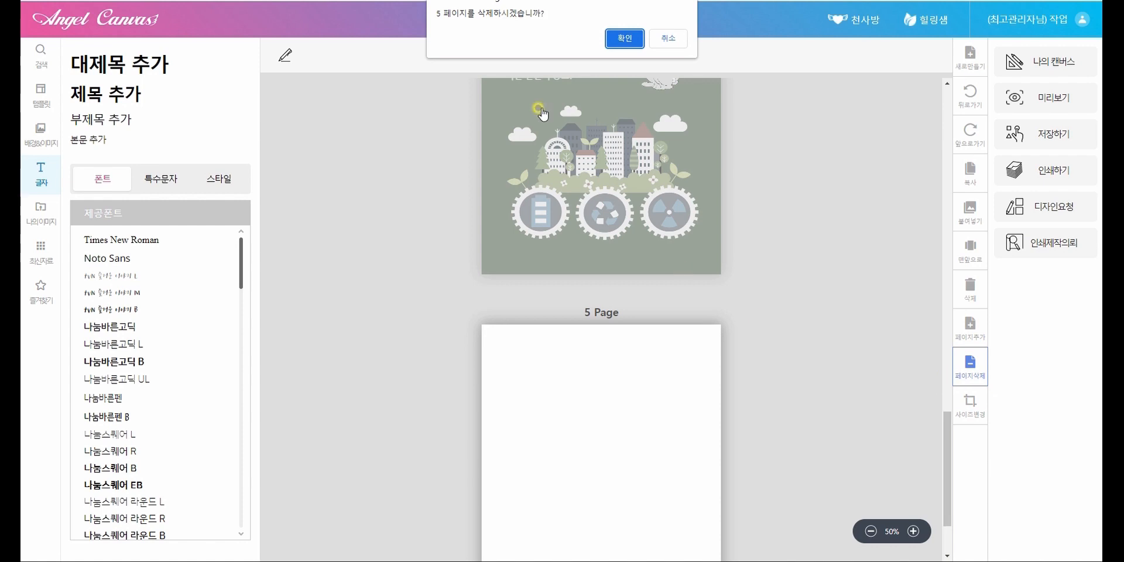
{"action": "left_click", "coordinate": [624, 40]}
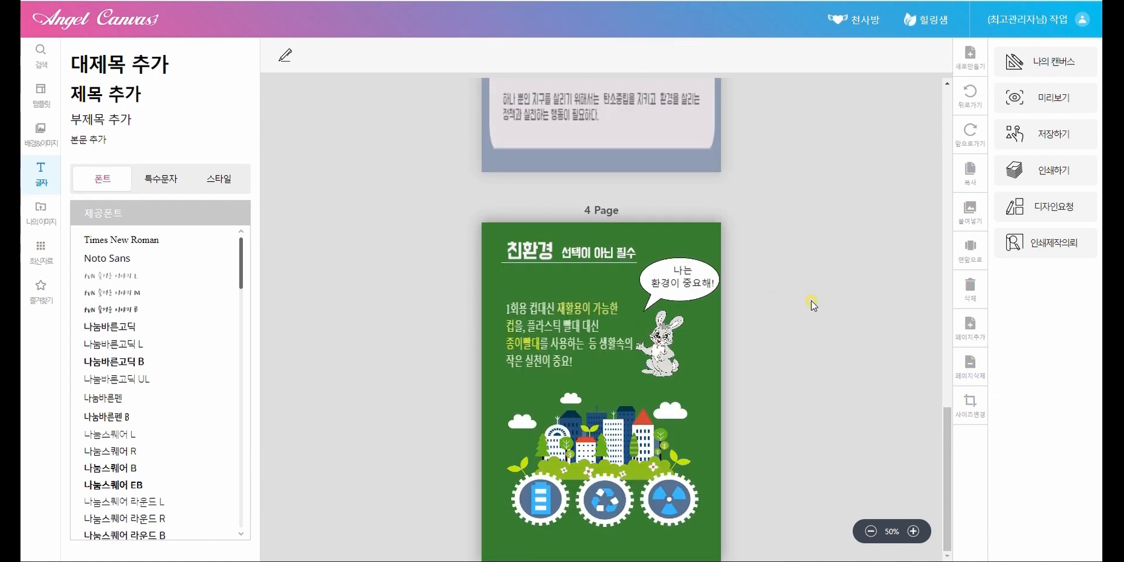
Step: Insert the special character ▶ before "CDC" at the start of page 3's body text
{"action": "scroll", "coordinate": [798, 353], "scroll_direction": "up", "scroll_amount": 5}
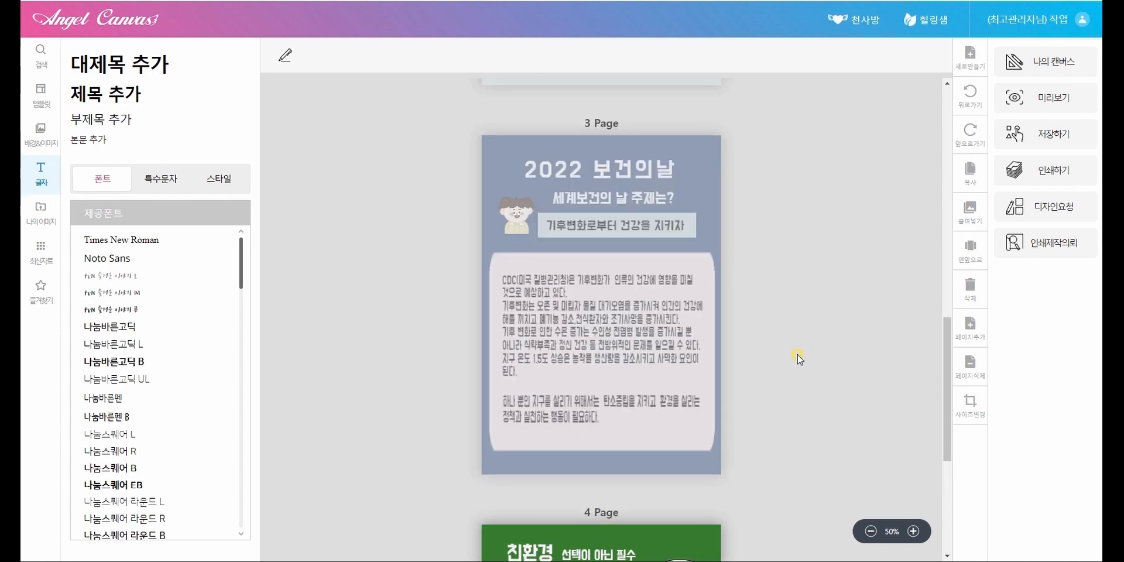
{"action": "scroll", "coordinate": [798, 353], "scroll_direction": "up", "scroll_amount": 3}
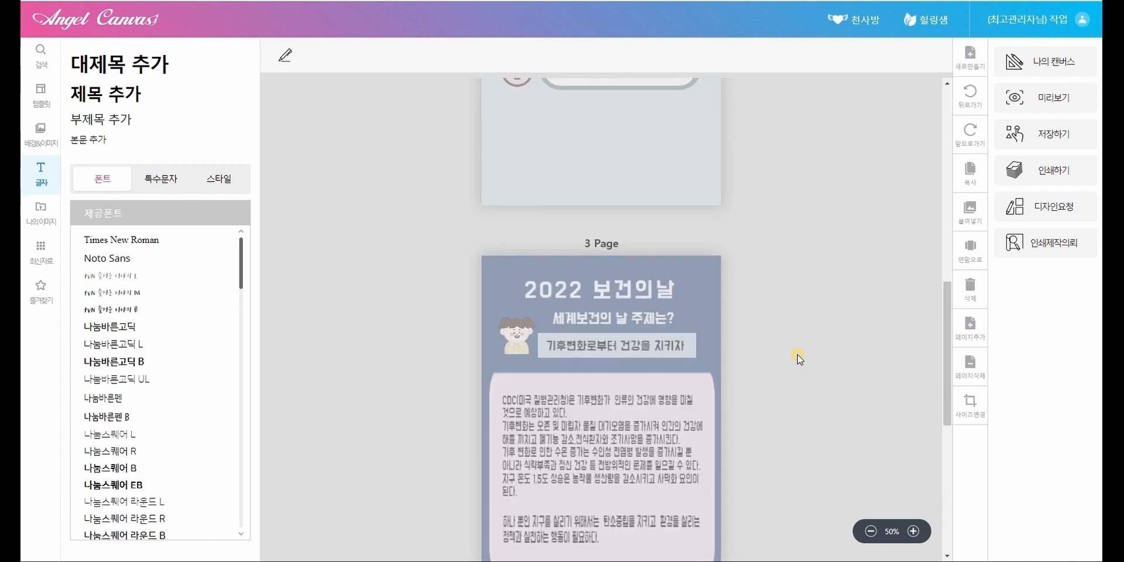
{"action": "left_click", "coordinate": [156, 181]}
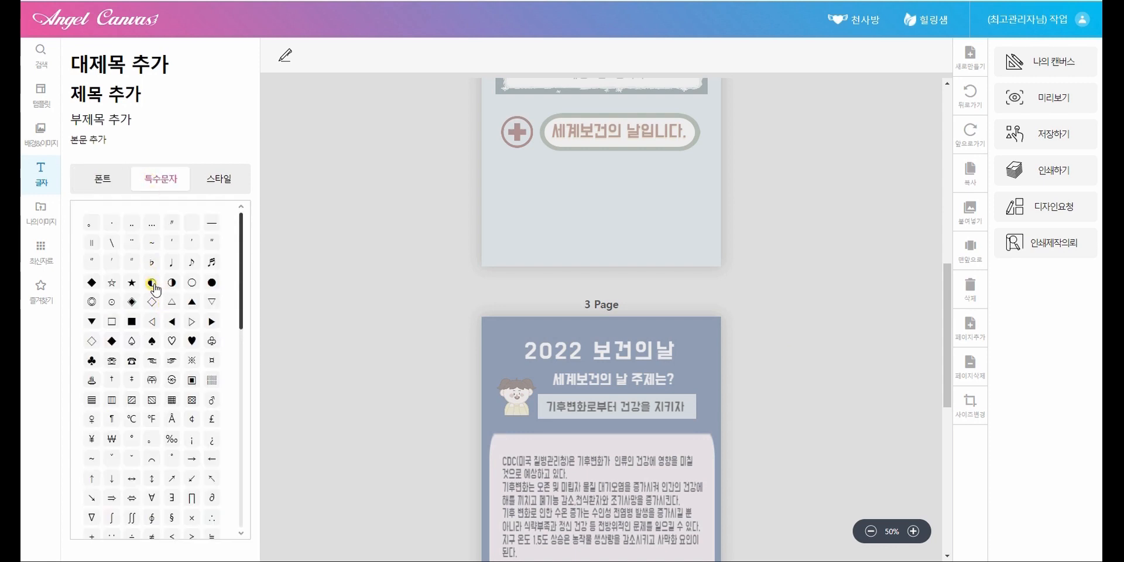
{"action": "left_click", "coordinate": [530, 306]}
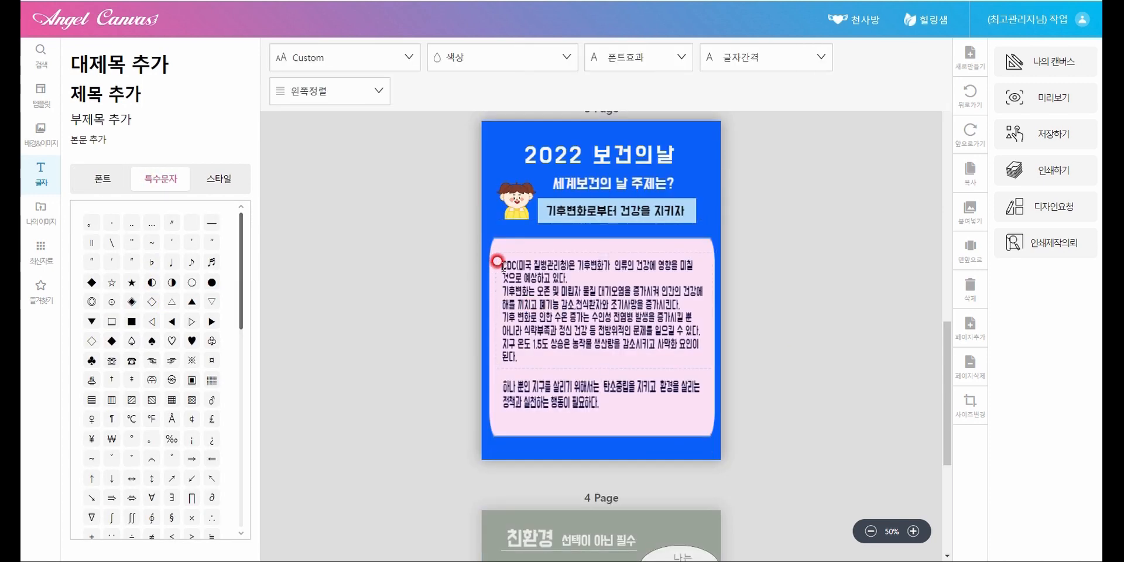
{"action": "left_click", "coordinate": [499, 284]}
{"action": "left_click", "coordinate": [498, 259]}
{"action": "left_click", "coordinate": [500, 267]}
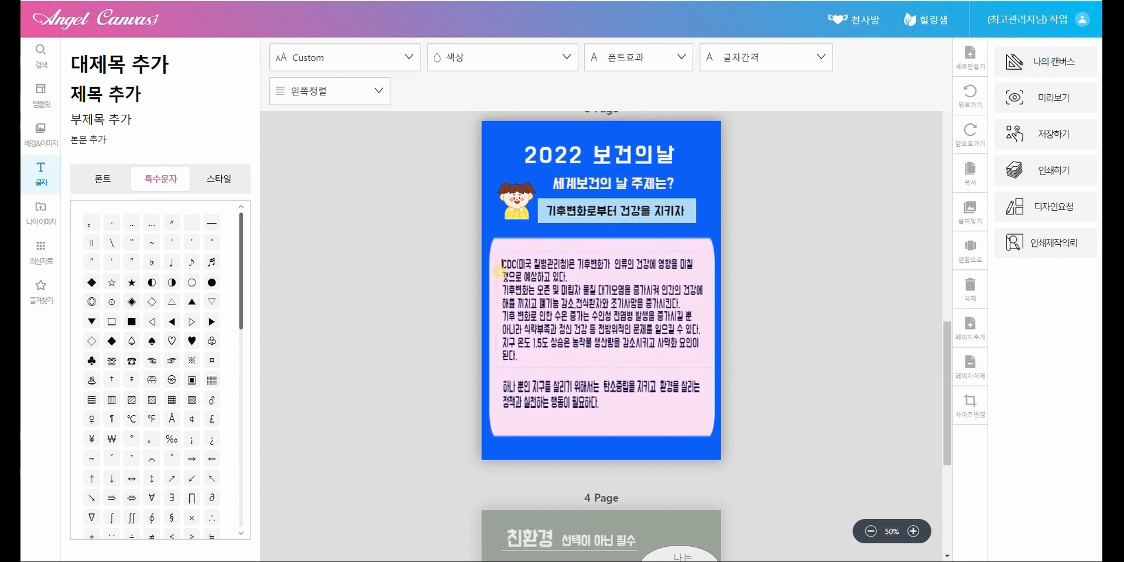
{"action": "type", "text": "▶"}
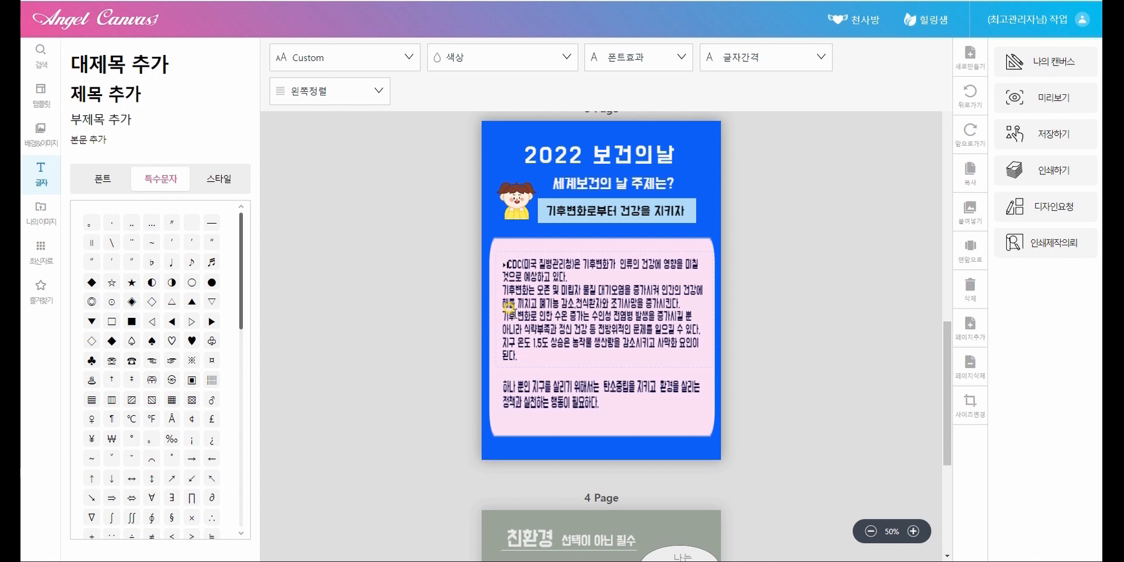
Step: Try font sizes of 95px and 55px on the ▶ symbol before "CDC"
{"action": "left_click", "coordinate": [404, 59]}
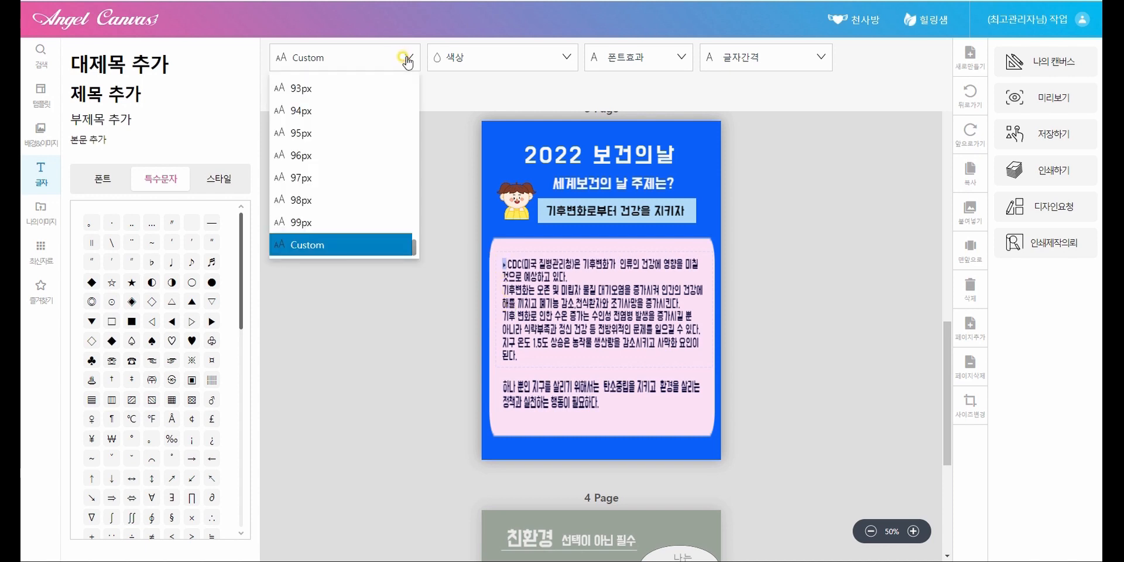
{"action": "left_click", "coordinate": [299, 129]}
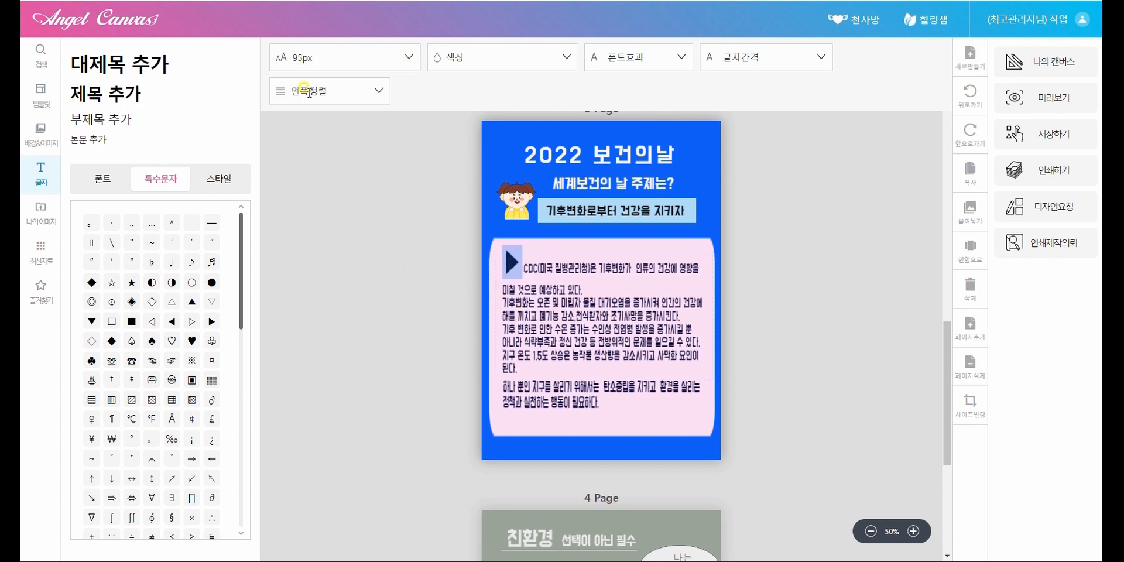
{"action": "left_click", "coordinate": [319, 58]}
{"action": "left_click_drag", "start_coordinate": [413, 188], "coordinate": [414, 170]}
{"action": "left_click", "coordinate": [296, 101]}
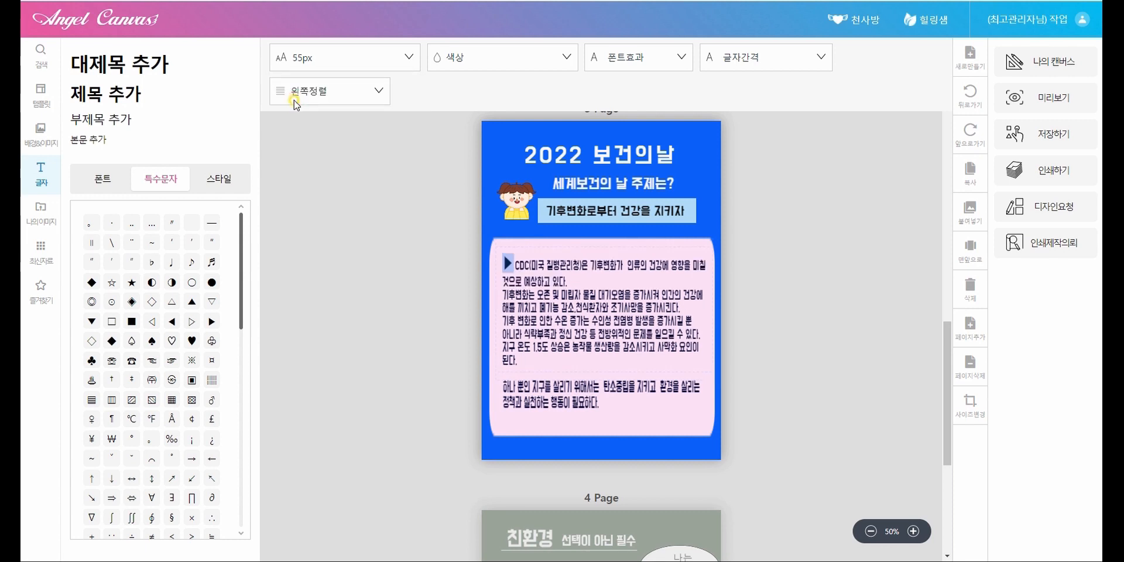
Step: Recolor the ▶ symbol before "CDC" bright red
{"action": "left_click", "coordinate": [476, 60]}
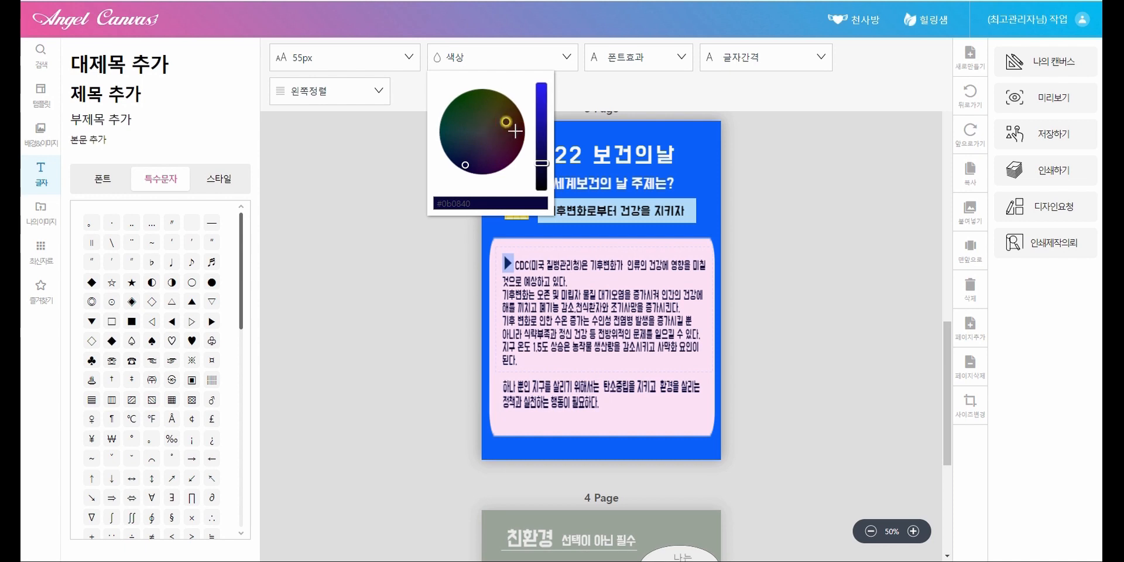
{"action": "left_click", "coordinate": [476, 167]}
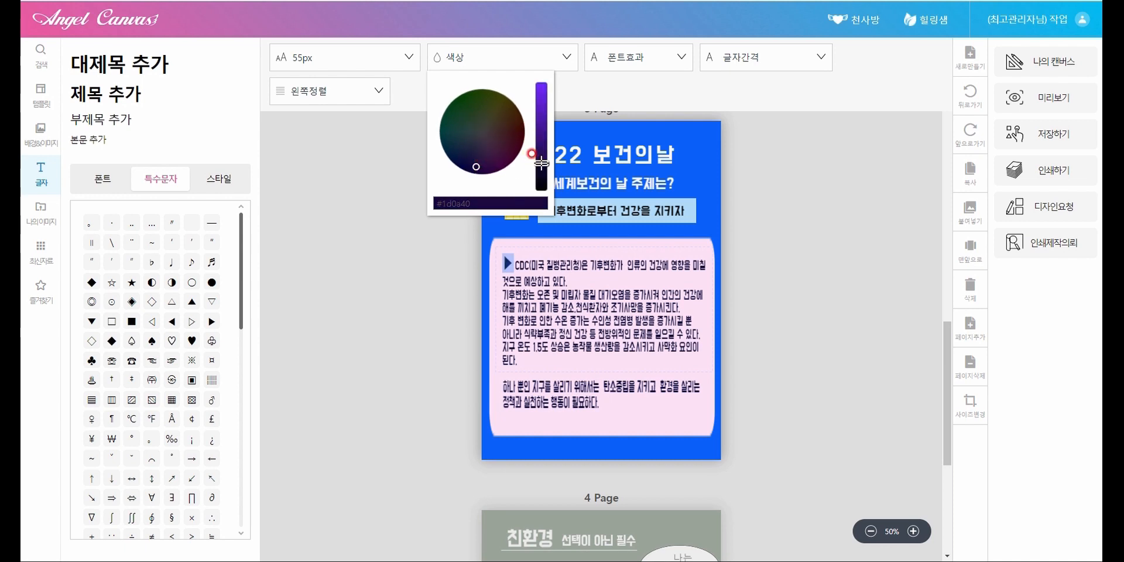
{"action": "left_click_drag", "start_coordinate": [542, 162], "coordinate": [534, 106]}
{"action": "left_click", "coordinate": [511, 133]}
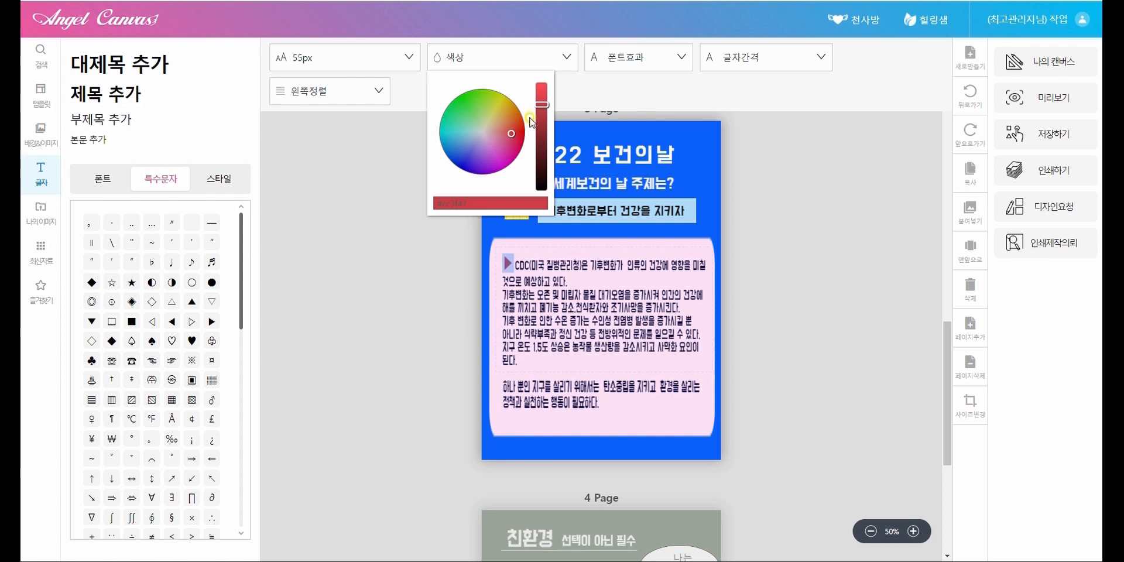
{"action": "left_click_drag", "start_coordinate": [541, 104], "coordinate": [541, 85]}
{"action": "left_click", "coordinate": [493, 252]}
Step: Set the red ▶ symbol's font size to 35px and deselect it to check the page 3 text
{"action": "left_click", "coordinate": [351, 56]}
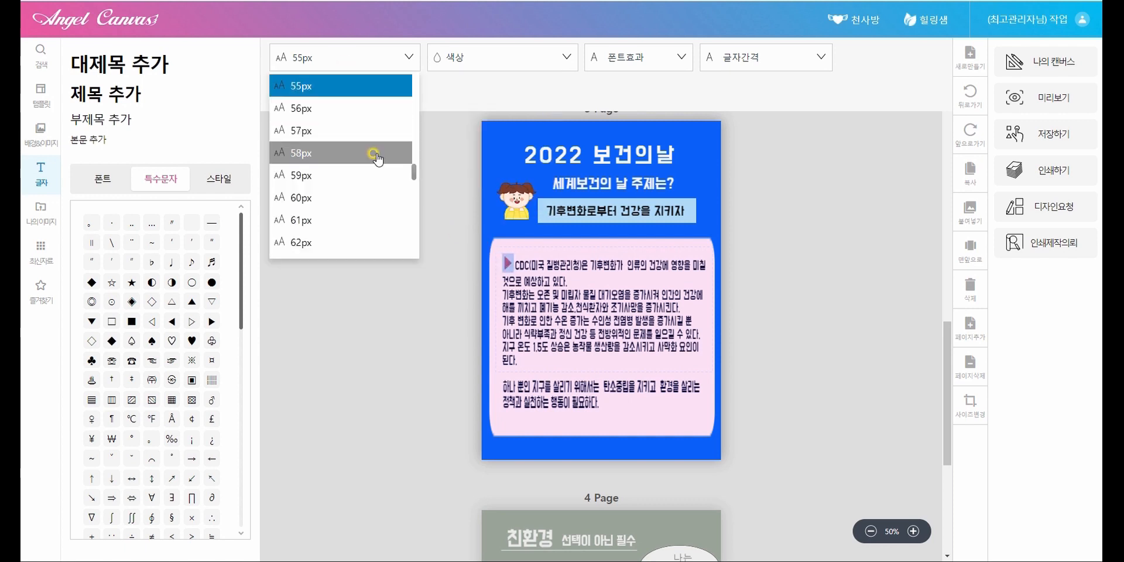
{"action": "left_click_drag", "start_coordinate": [412, 177], "coordinate": [412, 162]}
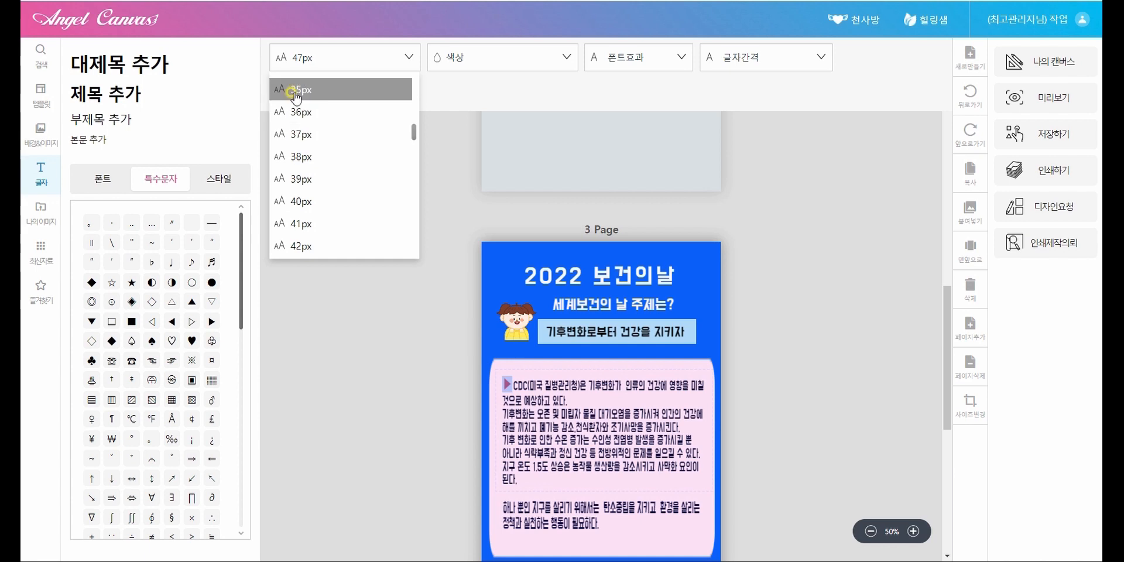
{"action": "left_click", "coordinate": [291, 86]}
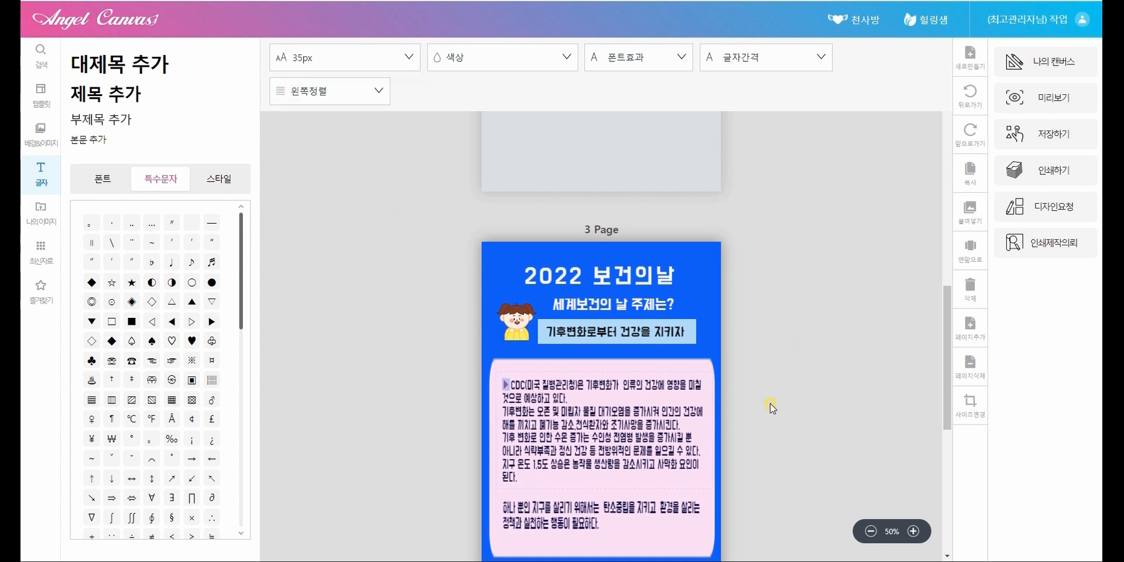
{"action": "scroll", "coordinate": [772, 409], "scroll_direction": "down", "scroll_amount": 2}
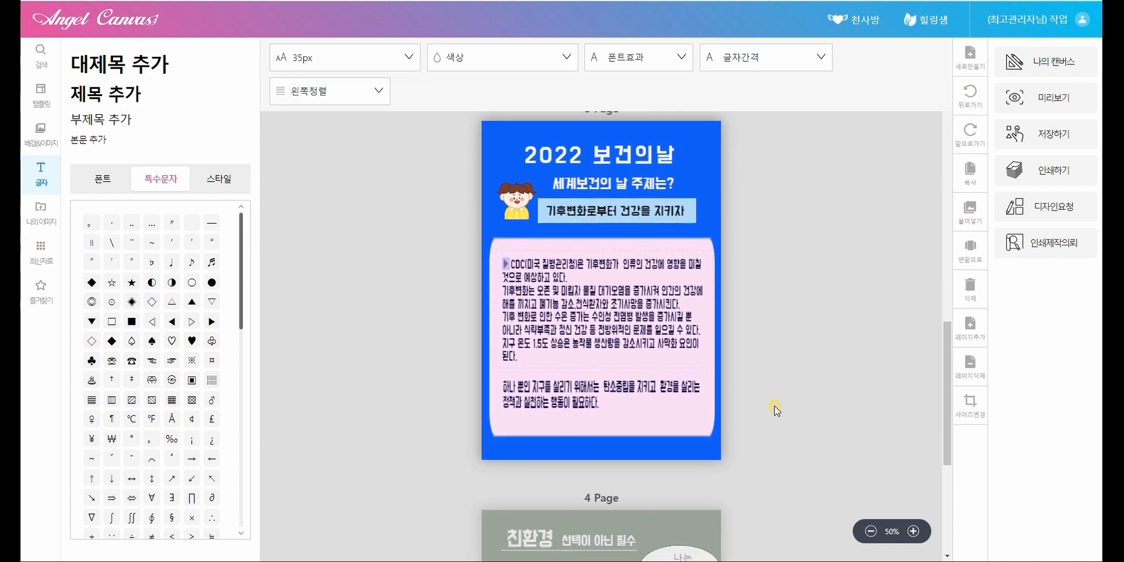
{"action": "left_click", "coordinate": [913, 532]}
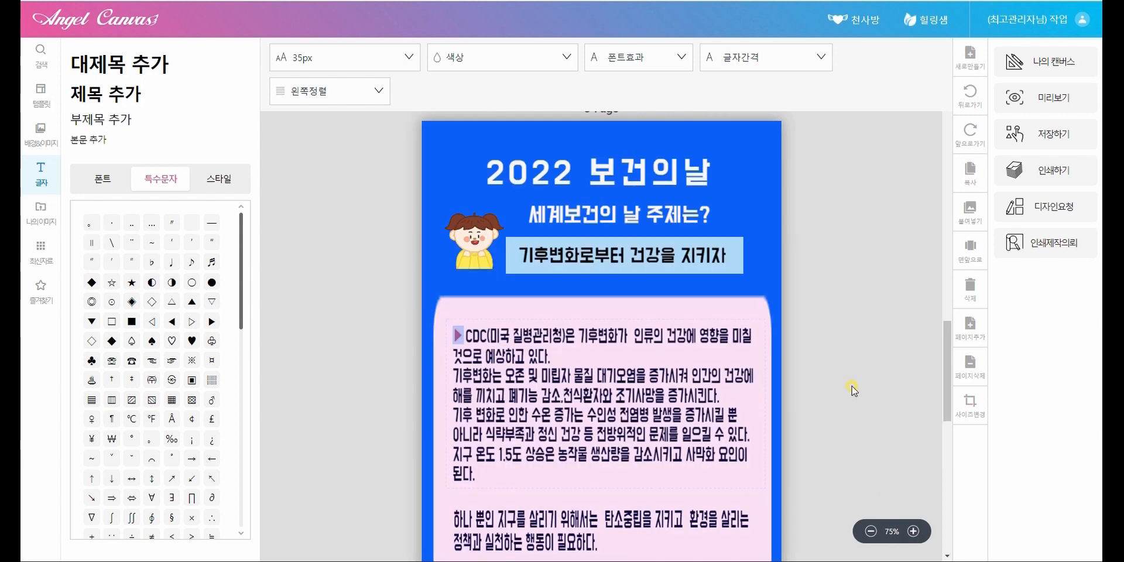
{"action": "left_click", "coordinate": [536, 268]}
{"action": "scroll", "coordinate": [873, 424], "scroll_direction": "down", "scroll_amount": 2}
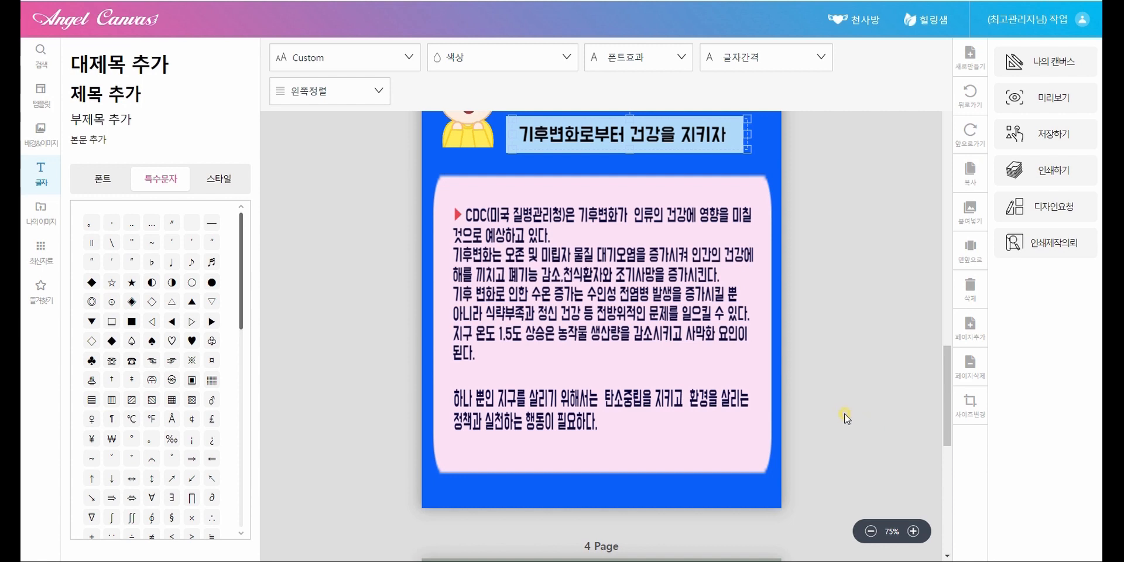
Step: Upload the ambulance picture Untitled-139.png to the personal image library (나의이미지)
{"action": "left_click", "coordinate": [43, 222]}
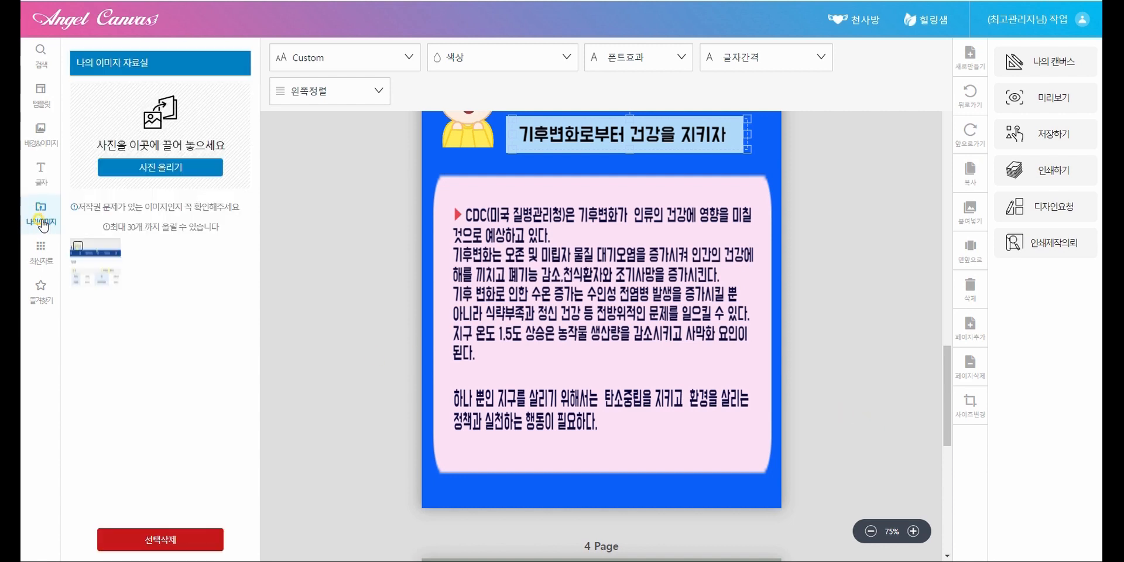
{"action": "left_click", "coordinate": [100, 281]}
{"action": "key", "text": "Delete"}
{"action": "left_click", "coordinate": [144, 169]}
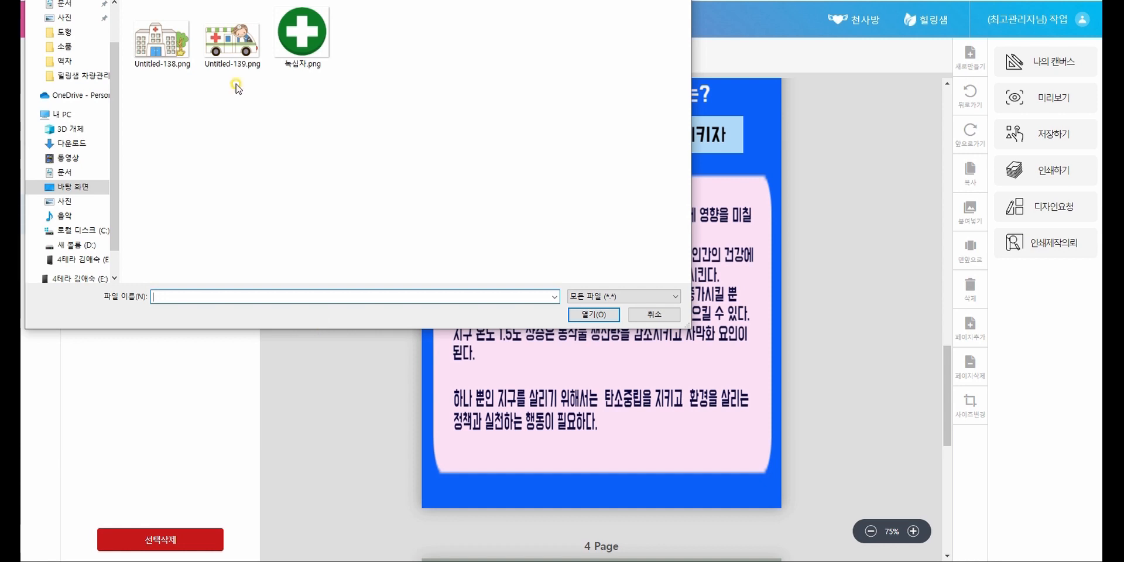
{"action": "left_click", "coordinate": [229, 44]}
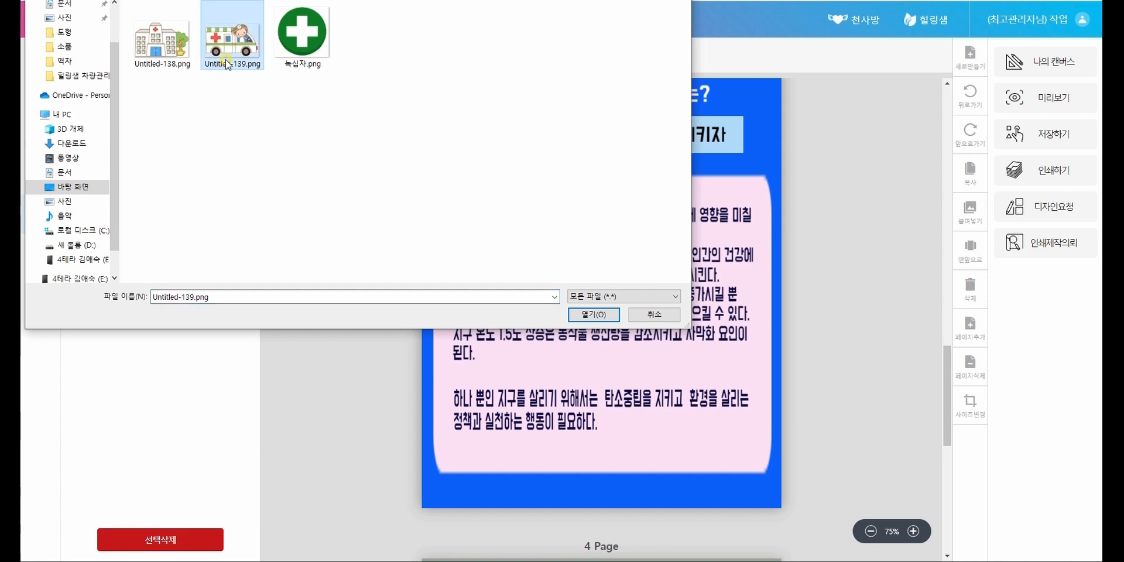
{"action": "left_click", "coordinate": [592, 315]}
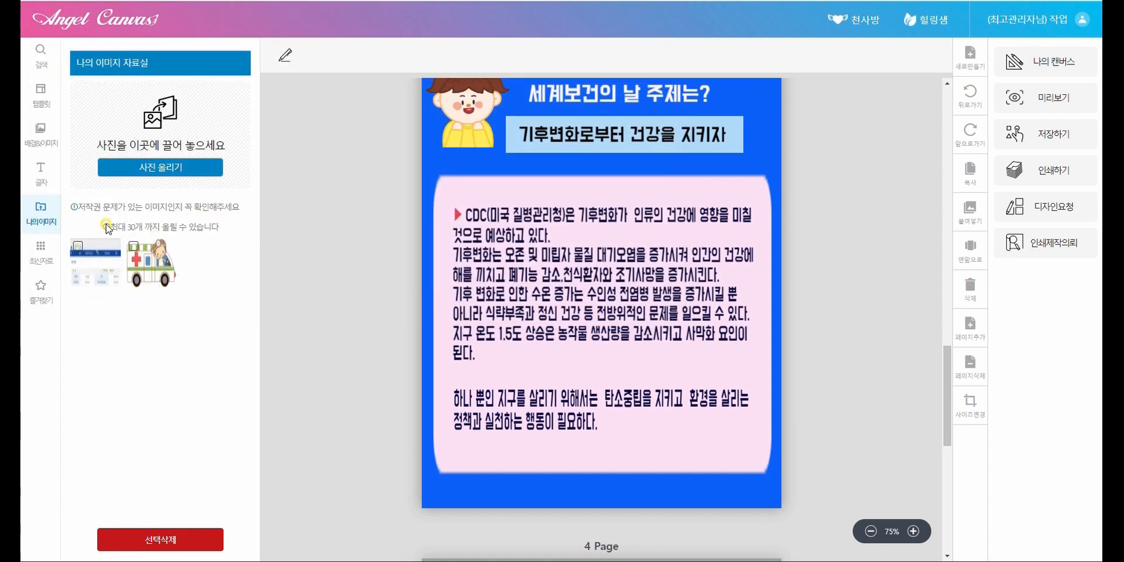
Step: Mark the first uploaded image, the screenshot thumbnail, and try to delete it from the personal image library
{"action": "left_click_drag", "start_coordinate": [97, 231], "coordinate": [223, 228]}
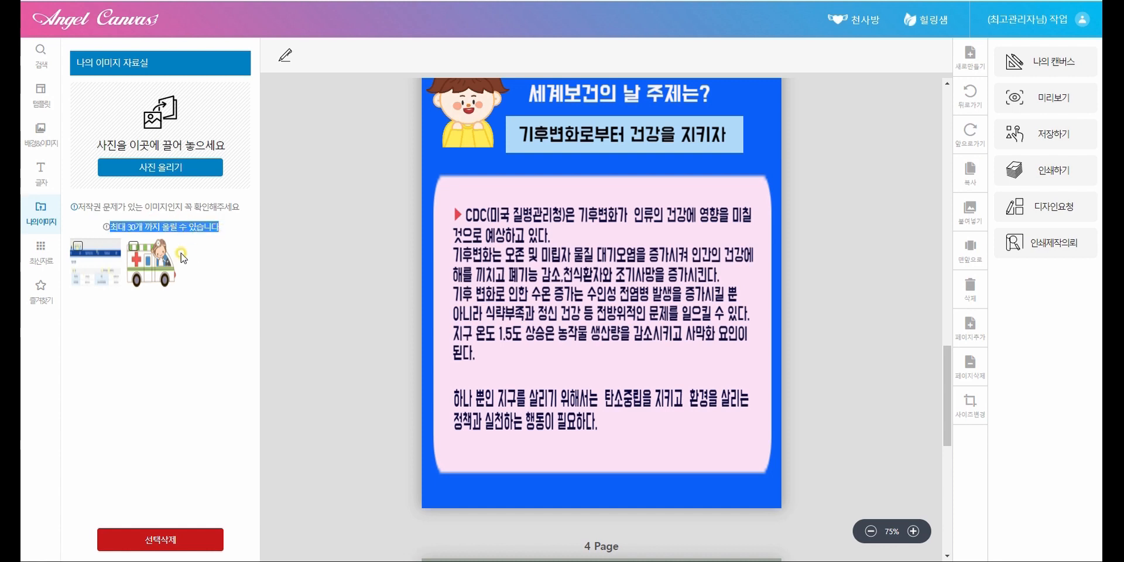
{"action": "left_click", "coordinate": [77, 247]}
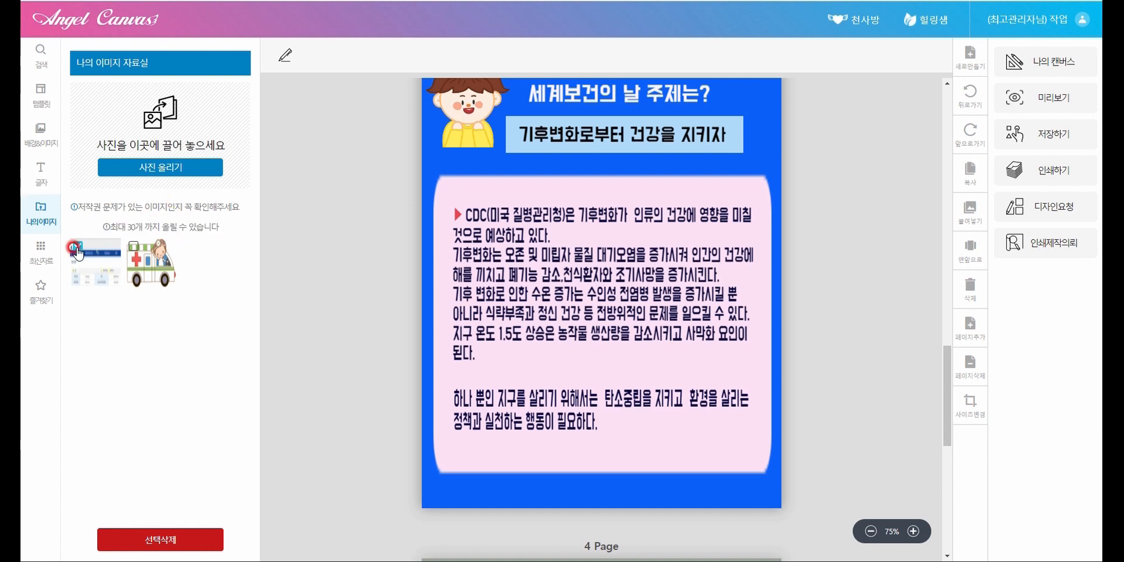
{"action": "left_click", "coordinate": [150, 545]}
Step: Browse the newest designs in the latest materials library (최신자료)
{"action": "left_click", "coordinate": [36, 255]}
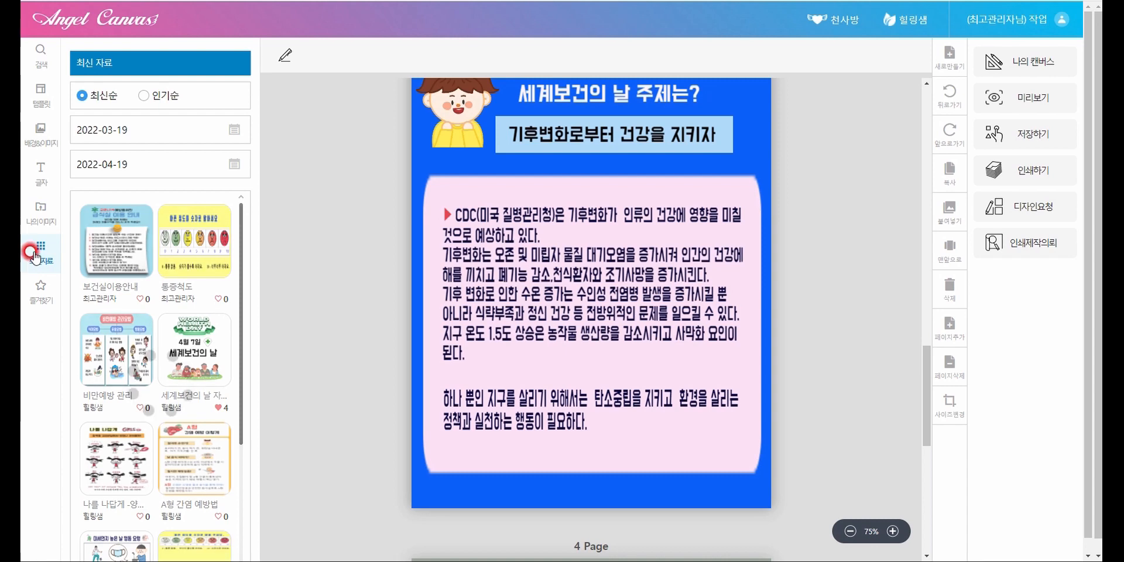
{"action": "scroll", "coordinate": [151, 296], "scroll_direction": "down", "scroll_amount": 2}
{"action": "scroll", "coordinate": [151, 299], "scroll_direction": "down", "scroll_amount": 2}
{"action": "scroll", "coordinate": [151, 299], "scroll_direction": "up", "scroll_amount": 3}
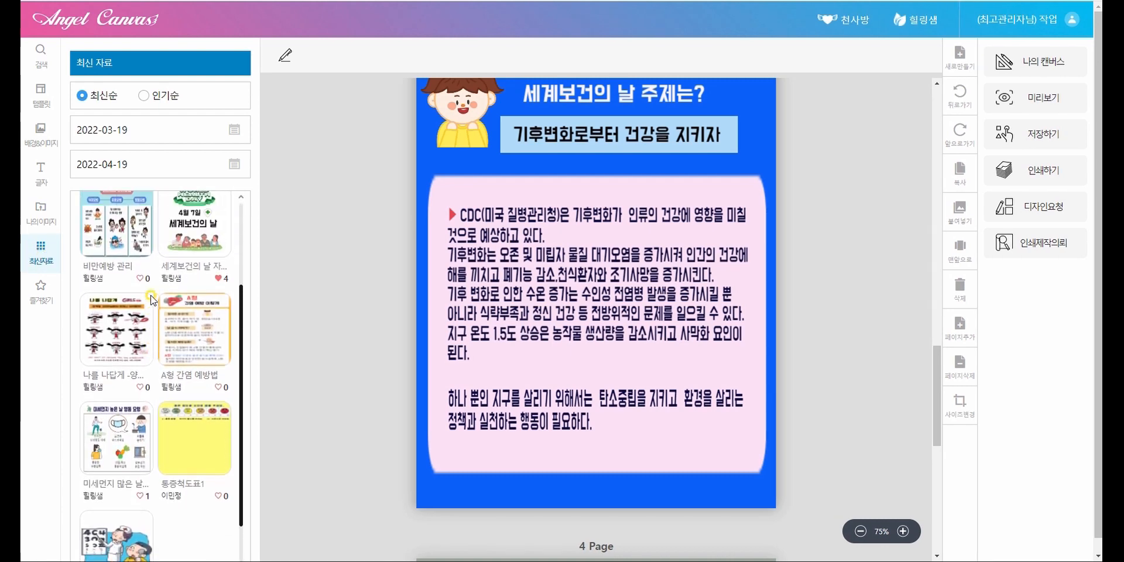
Step: Look over the latest materials, check the start-date calendar, and sort the list by popularity (인기순)
{"action": "scroll", "coordinate": [151, 299], "scroll_direction": "down", "scroll_amount": 3}
{"action": "scroll", "coordinate": [151, 299], "scroll_direction": "up", "scroll_amount": 4}
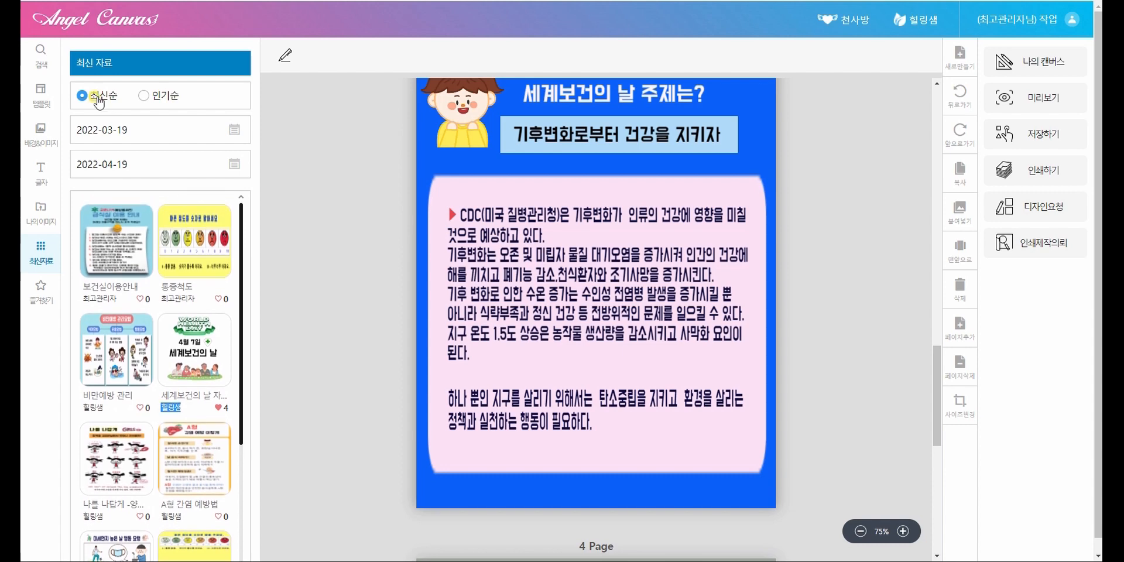
{"action": "left_click", "coordinate": [152, 139]}
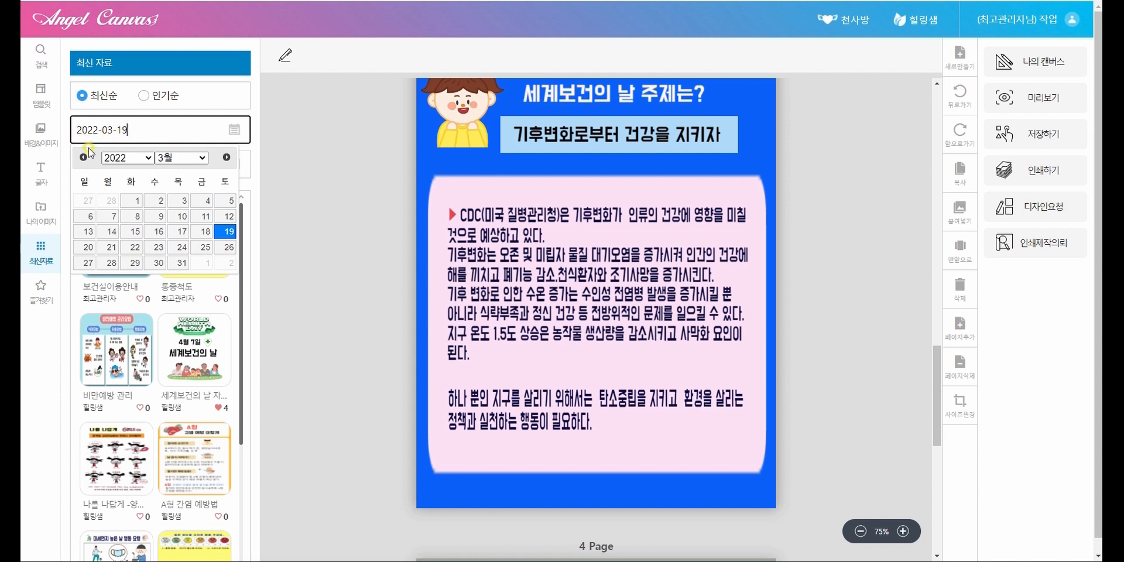
{"action": "left_click", "coordinate": [340, 235]}
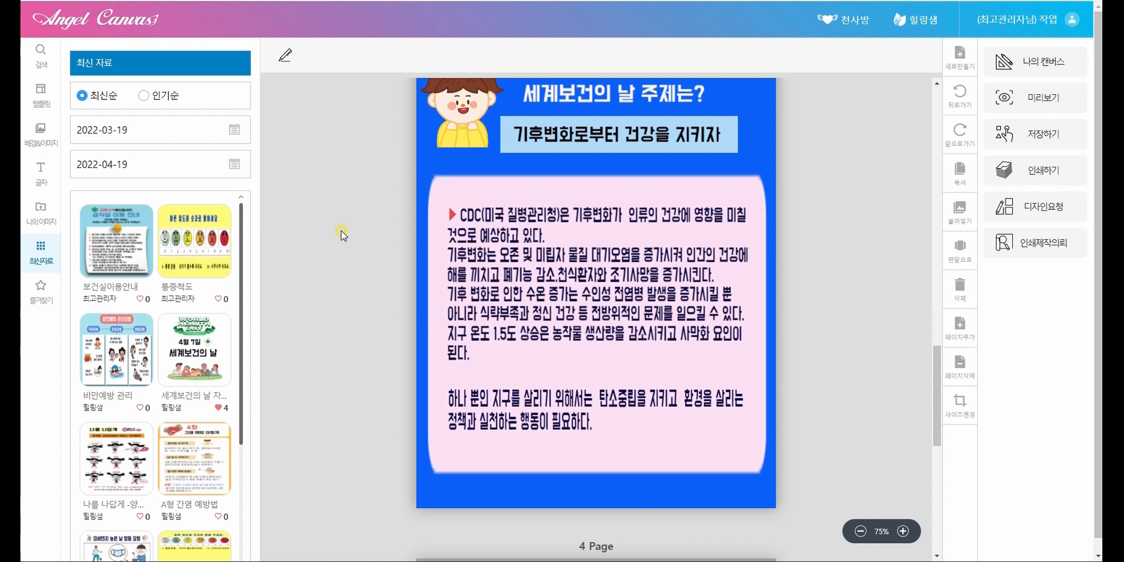
{"action": "left_click", "coordinate": [151, 130]}
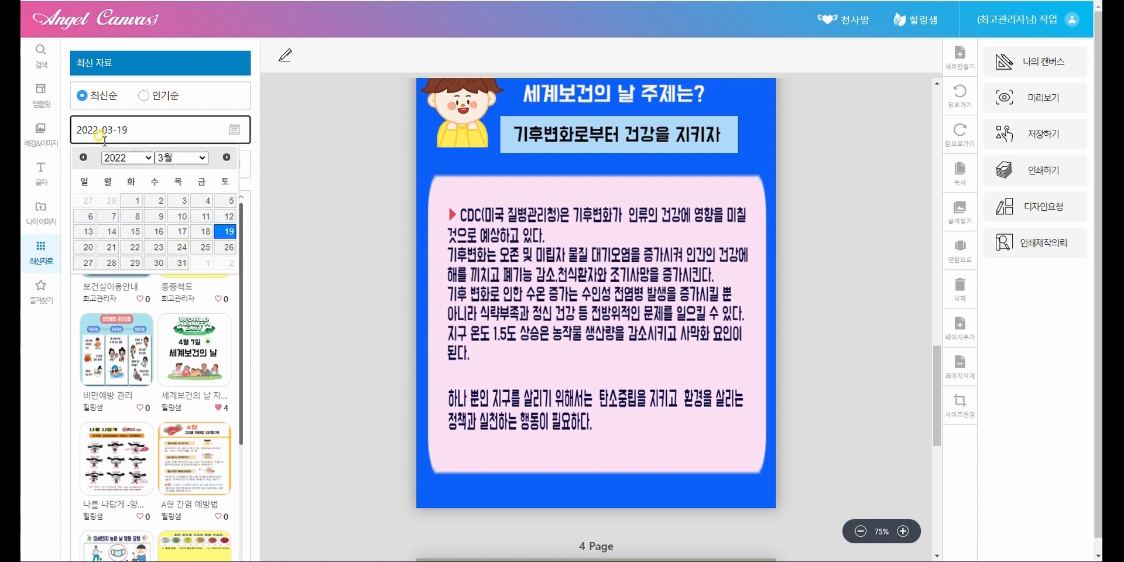
{"action": "left_click", "coordinate": [143, 96]}
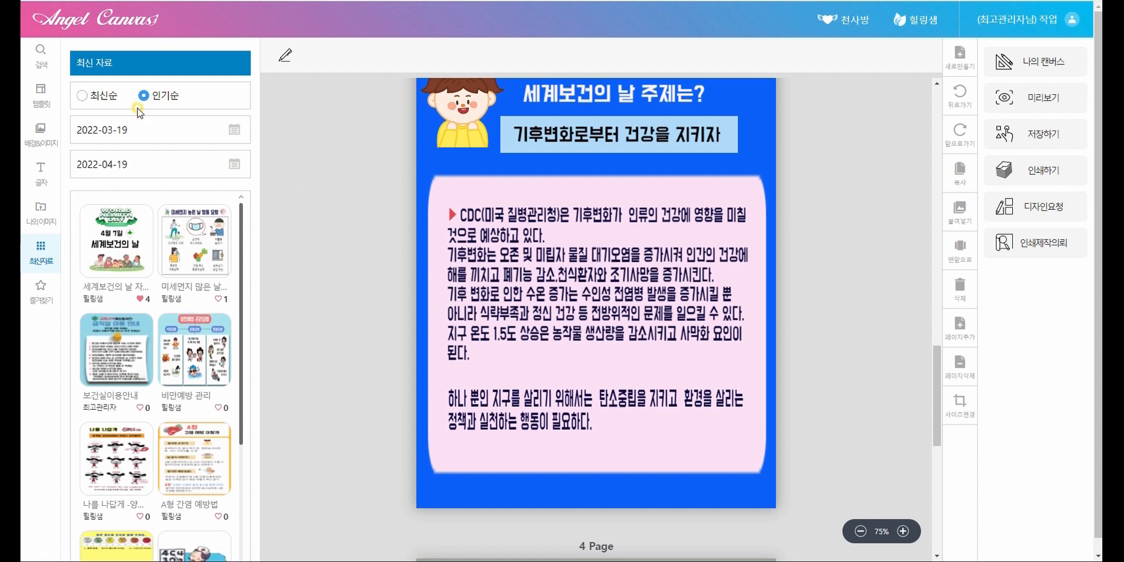
Step: Add the plain oval speech bubble from the 말풍선 image results to the favourites (즐겨찾기) and look through the favourites list
{"action": "left_click", "coordinate": [40, 289]}
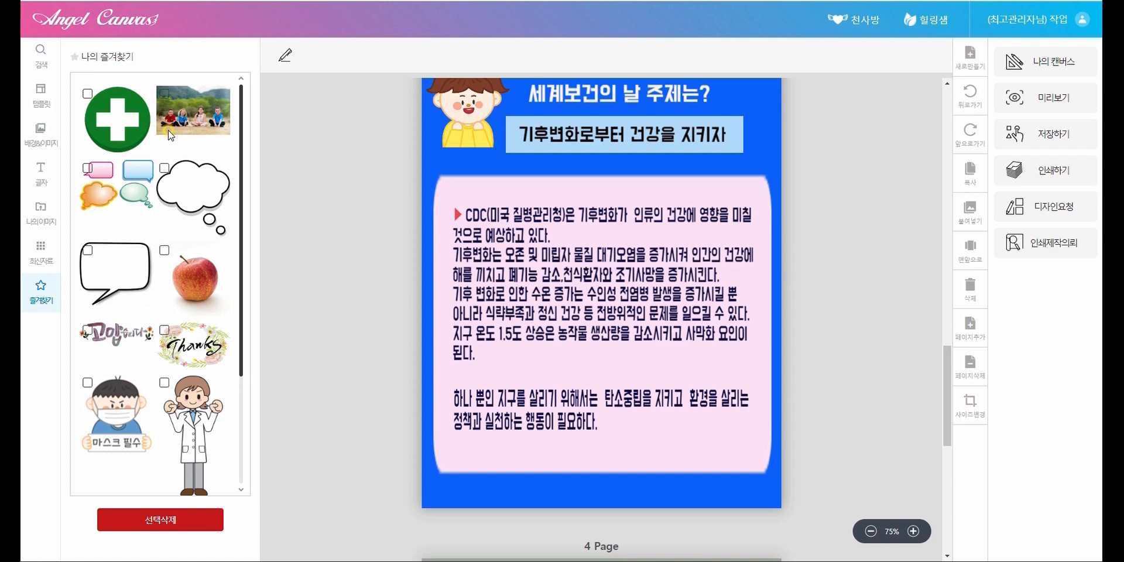
{"action": "left_click", "coordinate": [41, 145]}
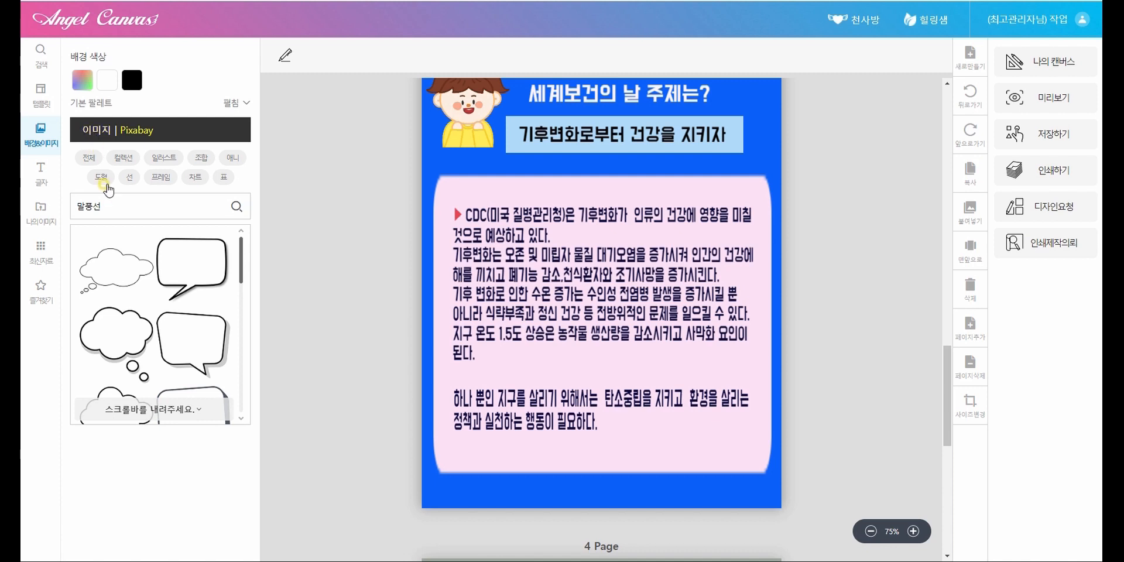
{"action": "mouse_move", "coordinate": [114, 344]}
{"action": "scroll", "coordinate": [114, 345], "scroll_direction": "down", "scroll_amount": 4}
{"action": "scroll", "coordinate": [130, 344], "scroll_direction": "up", "scroll_amount": 4}
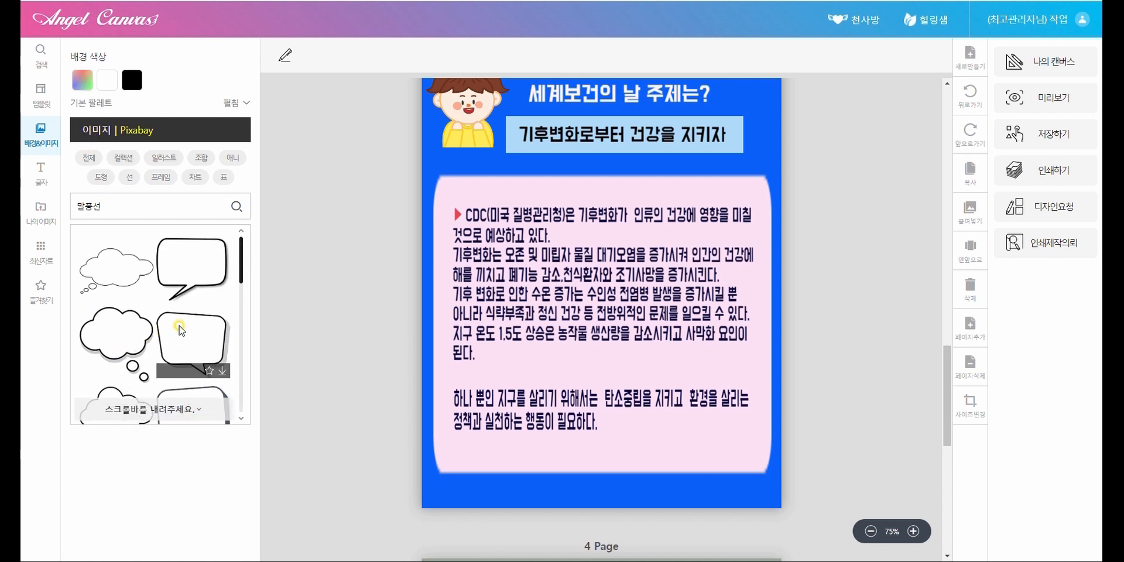
{"action": "scroll", "coordinate": [193, 328], "scroll_direction": "down", "scroll_amount": 2}
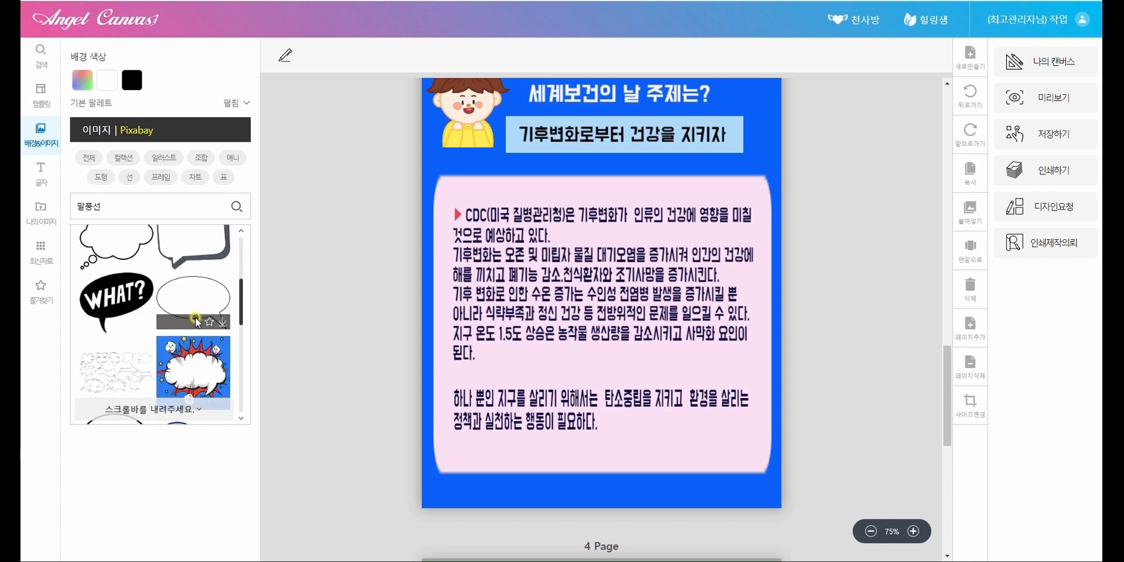
{"action": "left_click", "coordinate": [207, 323]}
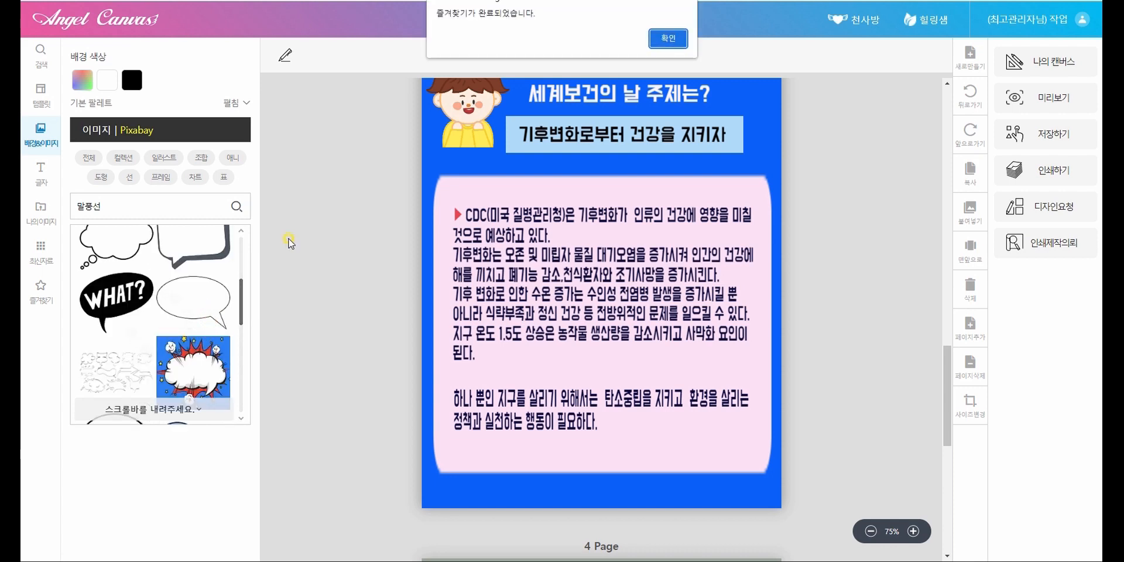
{"action": "left_click", "coordinate": [668, 38]}
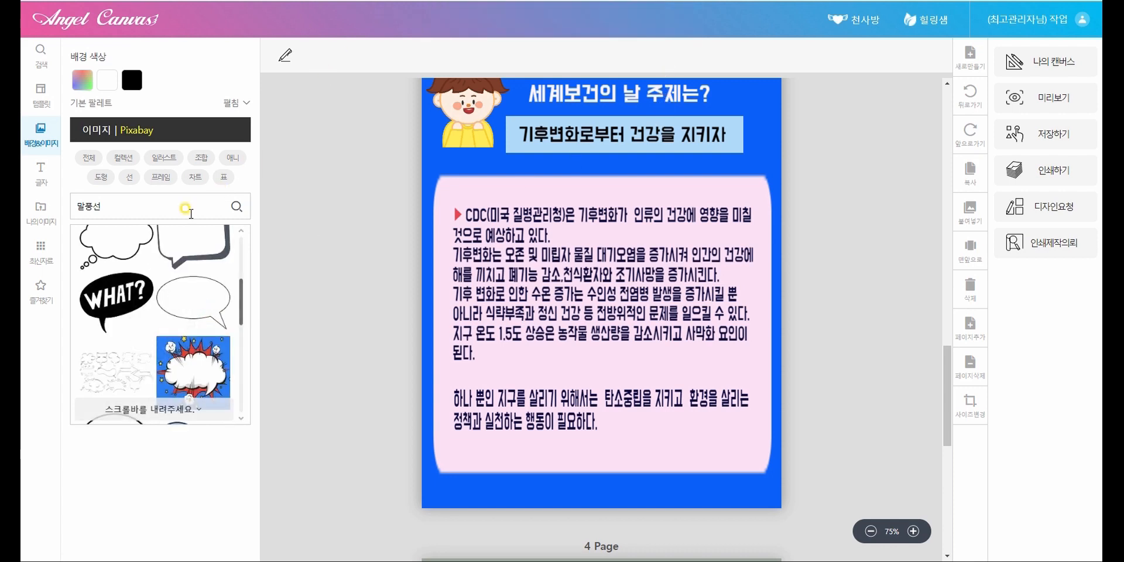
{"action": "left_click", "coordinate": [39, 291]}
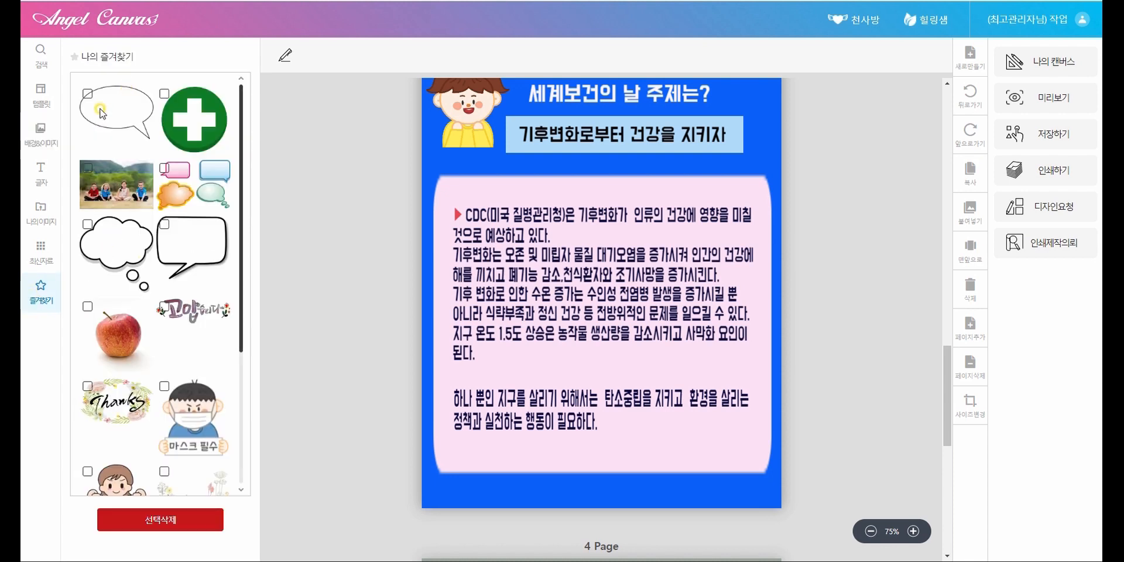
{"action": "scroll", "coordinate": [108, 125], "scroll_direction": "down", "scroll_amount": 4}
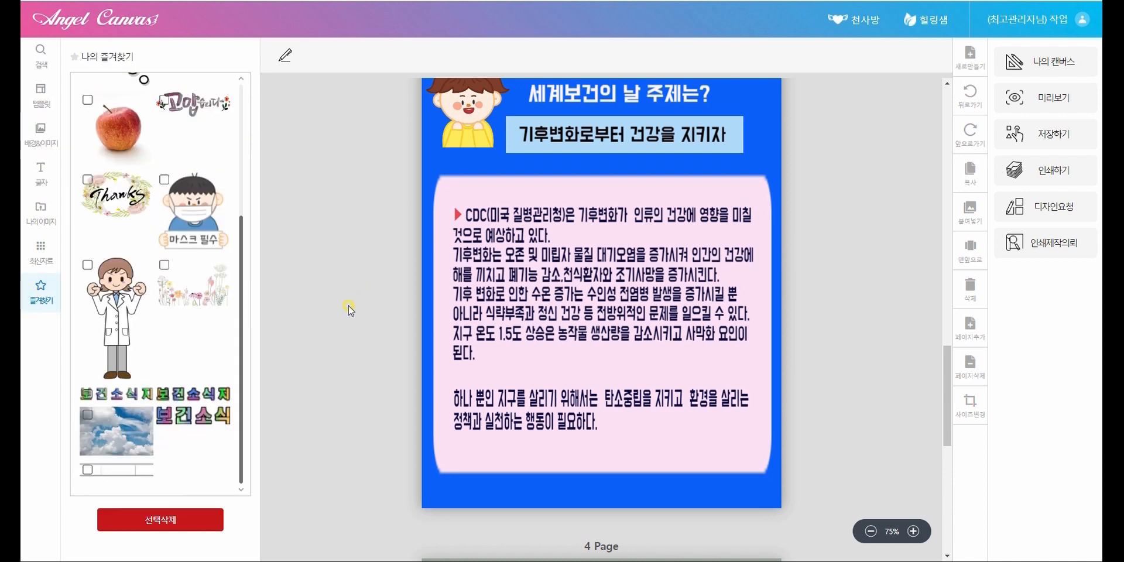
Step: Go back to page 1 of the card and review the popularity-sorted designs in the latest materials library (최신자료)
{"action": "scroll", "coordinate": [492, 228], "scroll_direction": "up", "scroll_amount": 5}
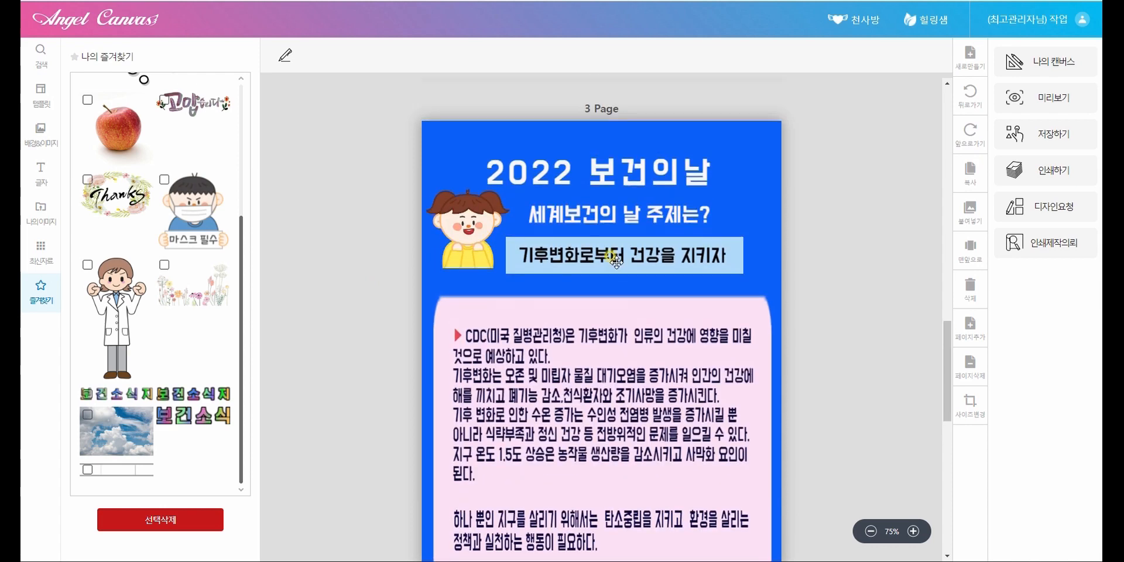
{"action": "scroll", "coordinate": [492, 228], "scroll_direction": "up", "scroll_amount": 4}
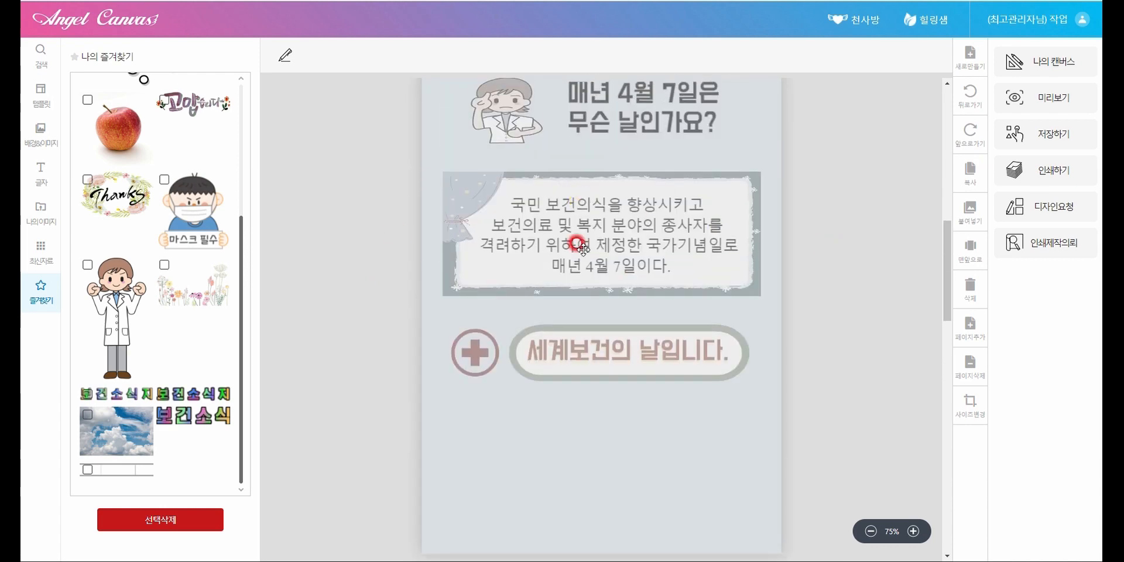
{"action": "left_click", "coordinate": [41, 101]}
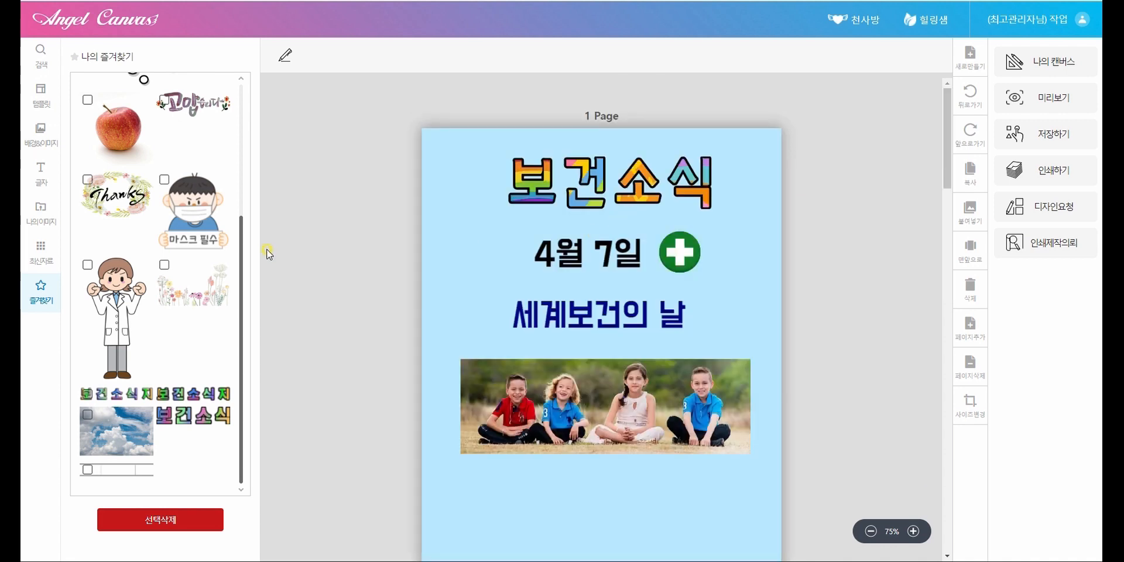
{"action": "left_click", "coordinate": [41, 250]}
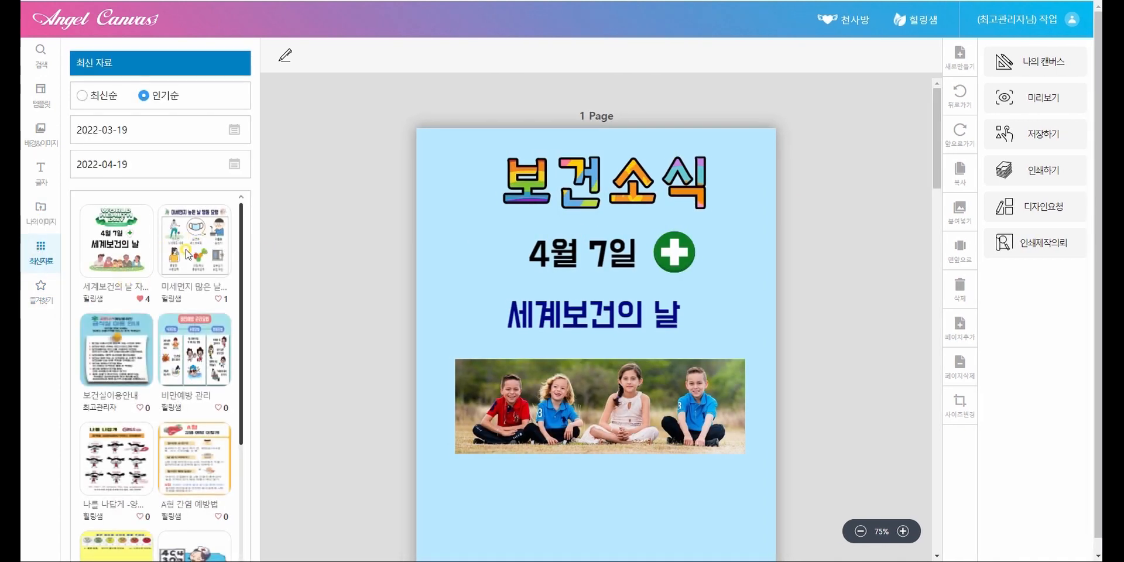
{"action": "scroll", "coordinate": [188, 253], "scroll_direction": "down", "scroll_amount": 2}
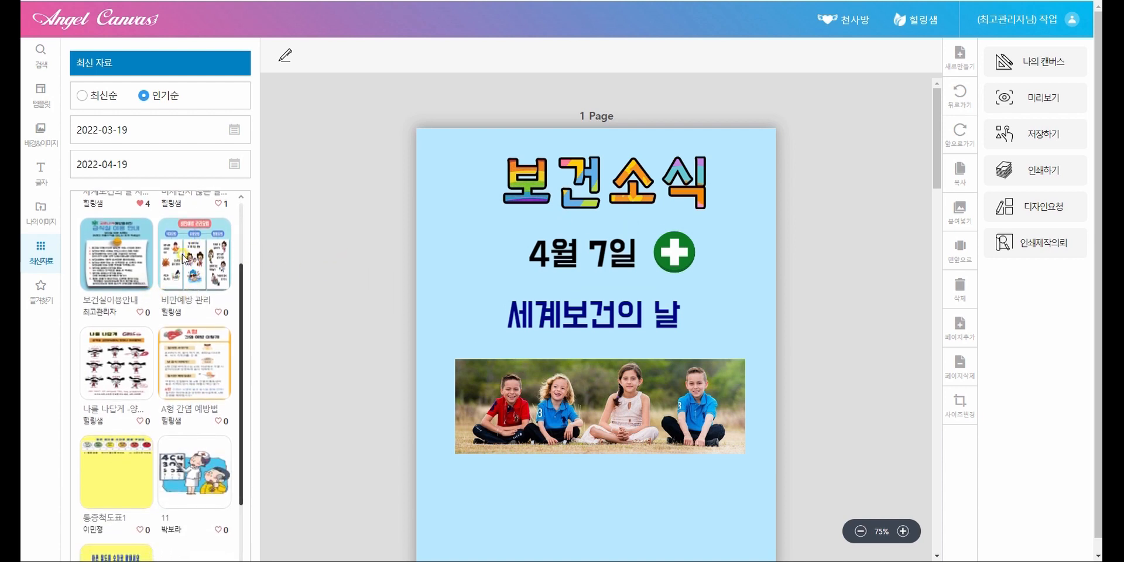
{"action": "left_click", "coordinate": [627, 201]}
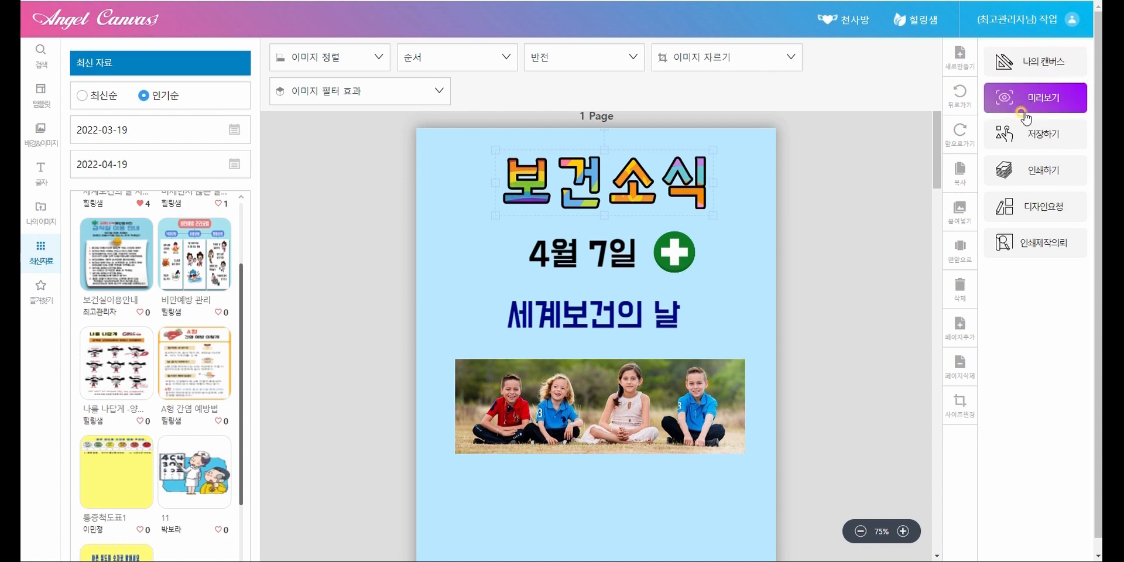
{"action": "left_click", "coordinate": [629, 319]}
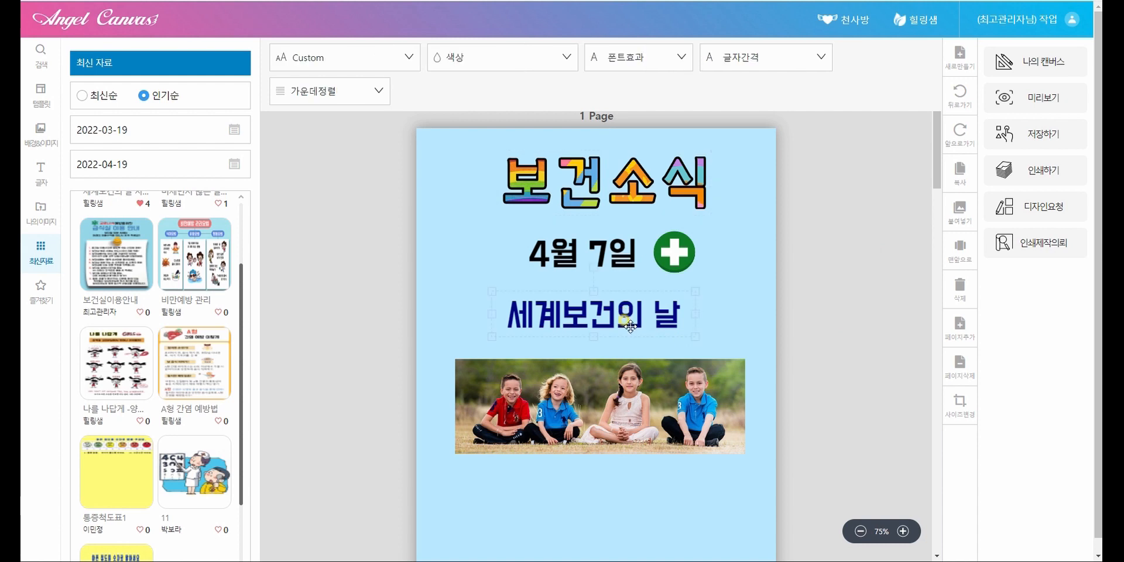
Step: Save the card to 나의 캔버스 with the title 세계보건의날 -보건소식
{"action": "left_click", "coordinate": [1036, 137]}
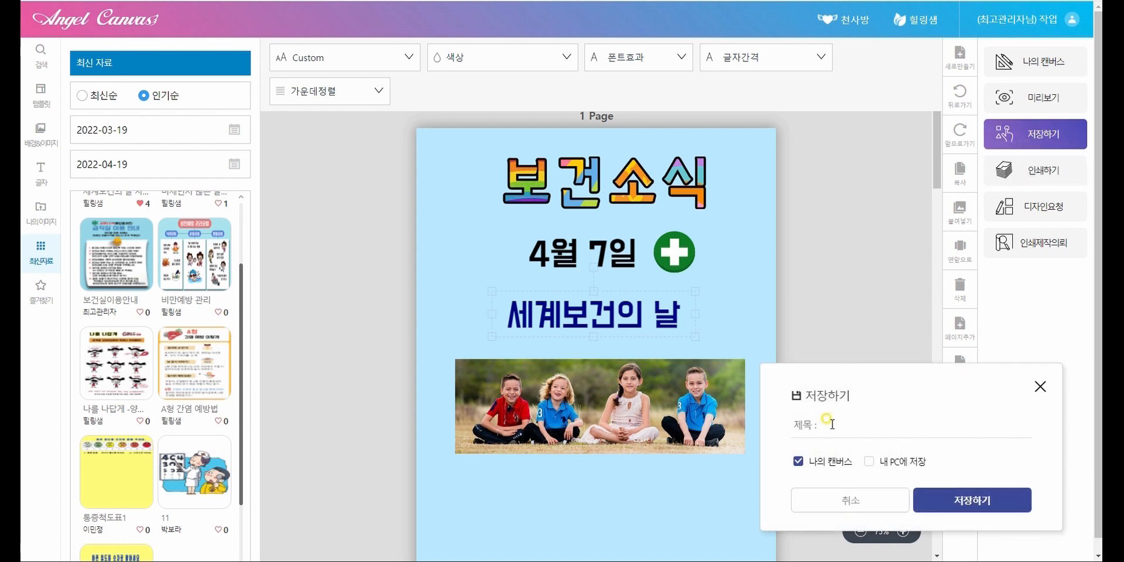
{"action": "left_click", "coordinate": [831, 424]}
{"action": "type", "text": "세계보건의날 -보건소식"}
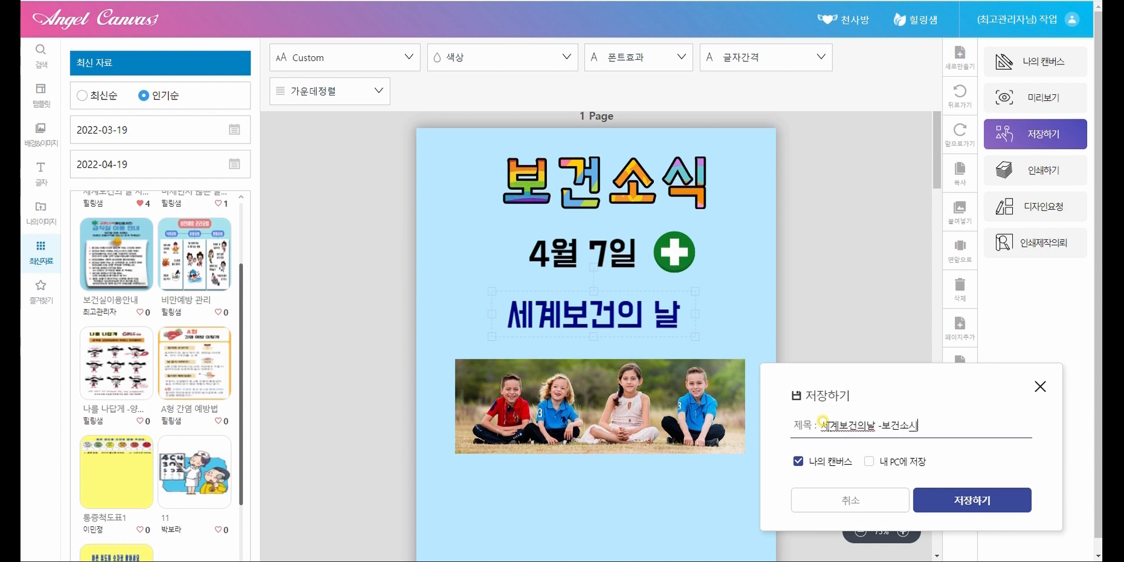
{"action": "left_click", "coordinate": [959, 502]}
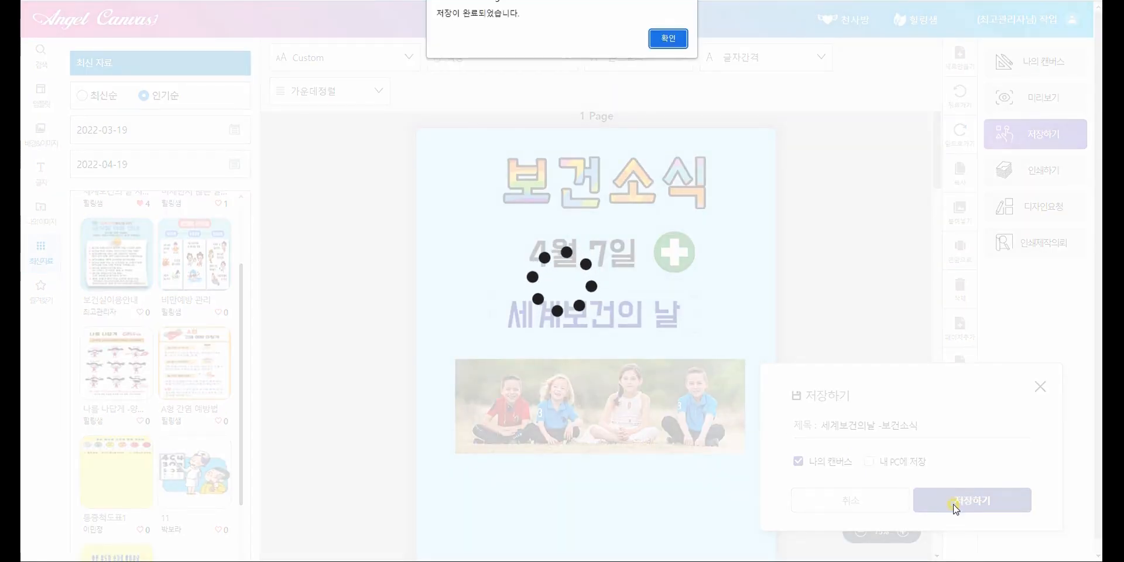
{"action": "left_click", "coordinate": [669, 38]}
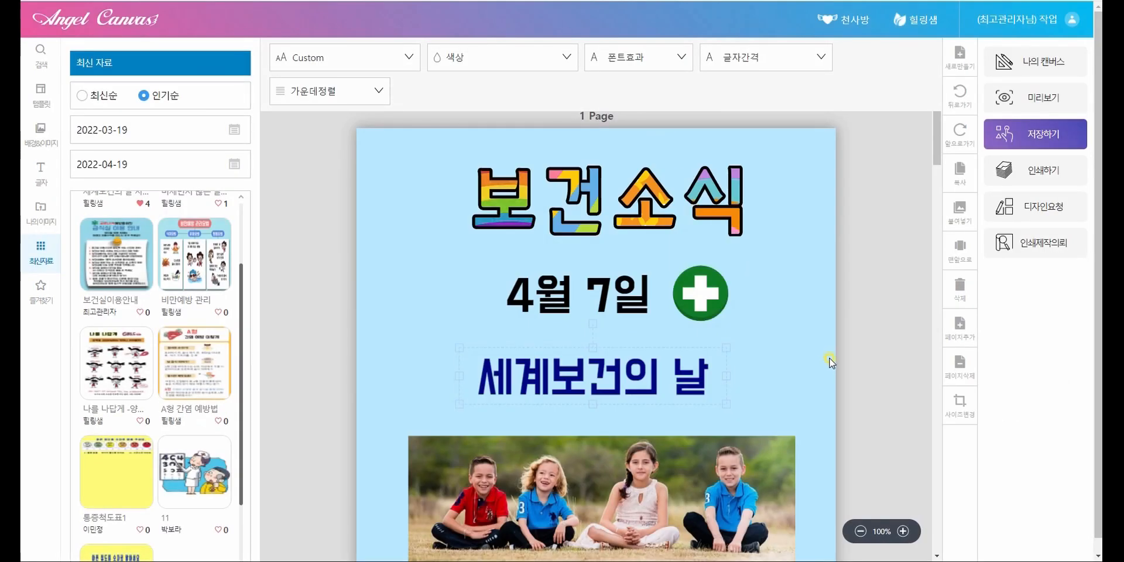
Step: Open the saved 세계보건의날 -보건소식 design for editing from 나의 캔버스, and return to the list of saved designs
{"action": "left_click", "coordinate": [1037, 69]}
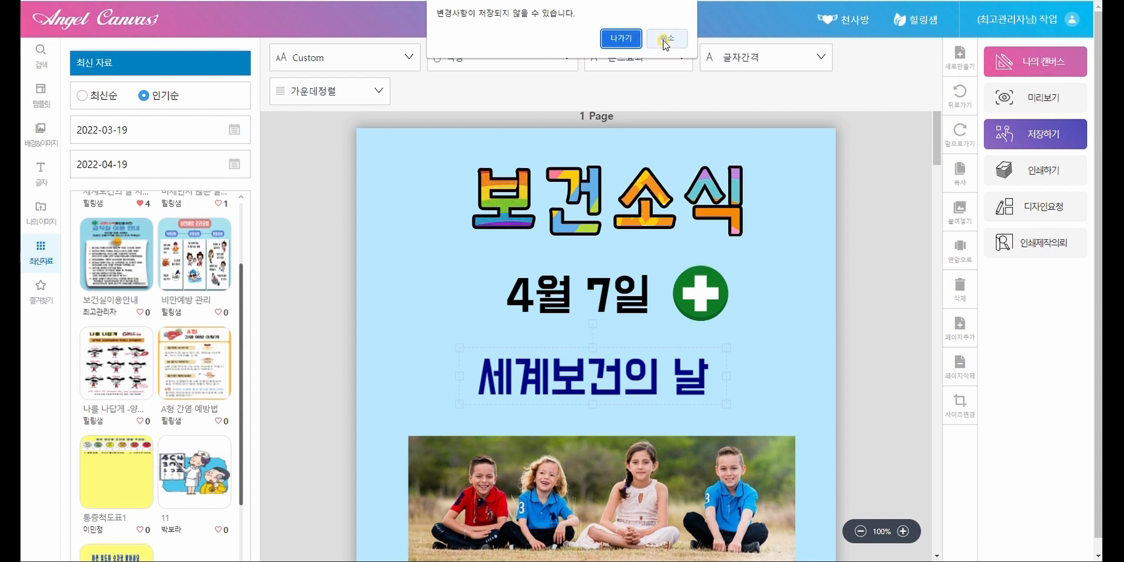
{"action": "left_click", "coordinate": [620, 38]}
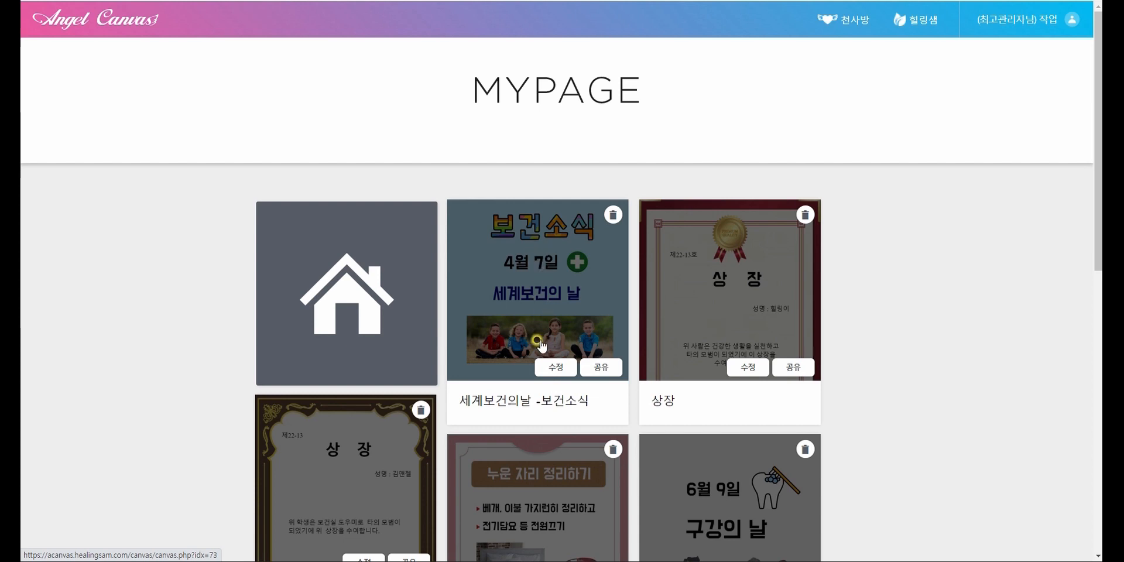
{"action": "left_click", "coordinate": [555, 370]}
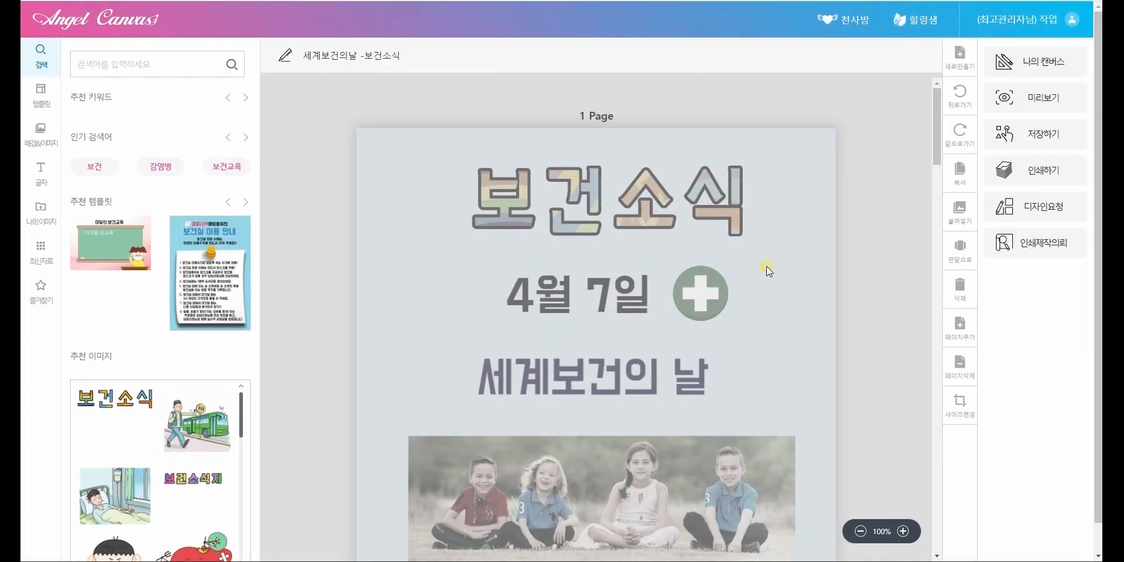
{"action": "left_click", "coordinate": [1034, 64]}
{"action": "key", "text": "Return"}
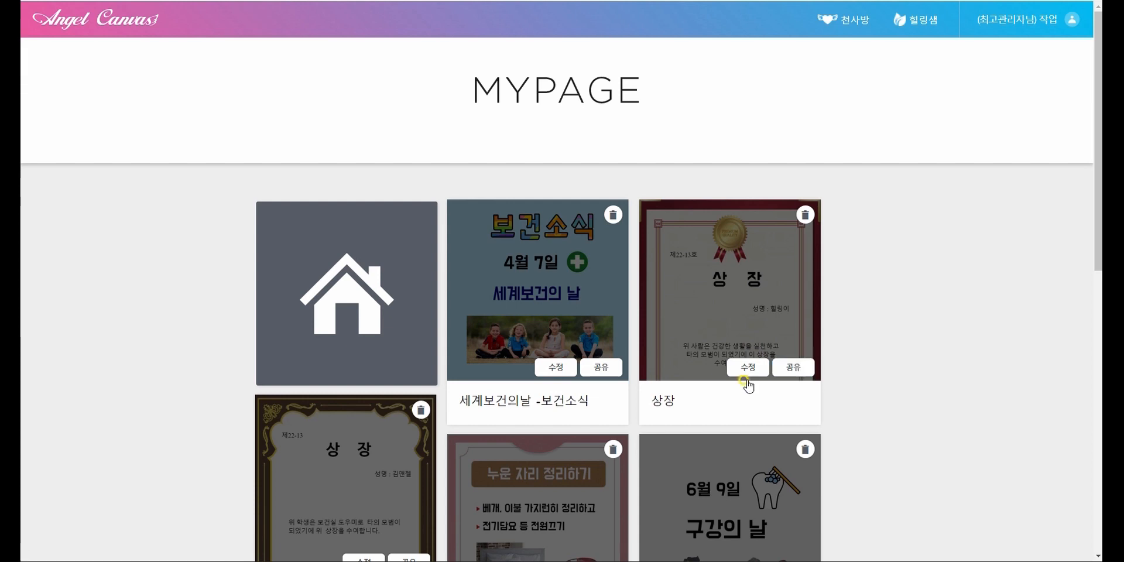
Step: Set up sharing of the 세계보건의날 -보건소식 design to 보건업무 게시자료 in 천사방, with title and content 보건의 날 and category 공통
{"action": "left_click", "coordinate": [602, 369]}
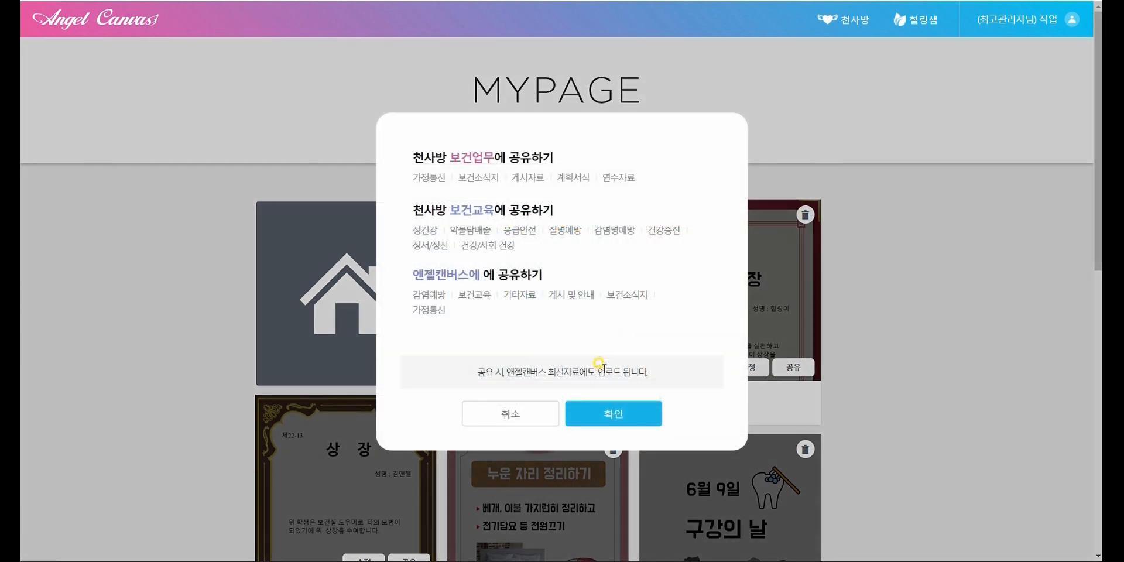
{"action": "left_click_drag", "start_coordinate": [410, 158], "coordinate": [567, 156]}
{"action": "left_click_drag", "start_coordinate": [420, 212], "coordinate": [566, 220]}
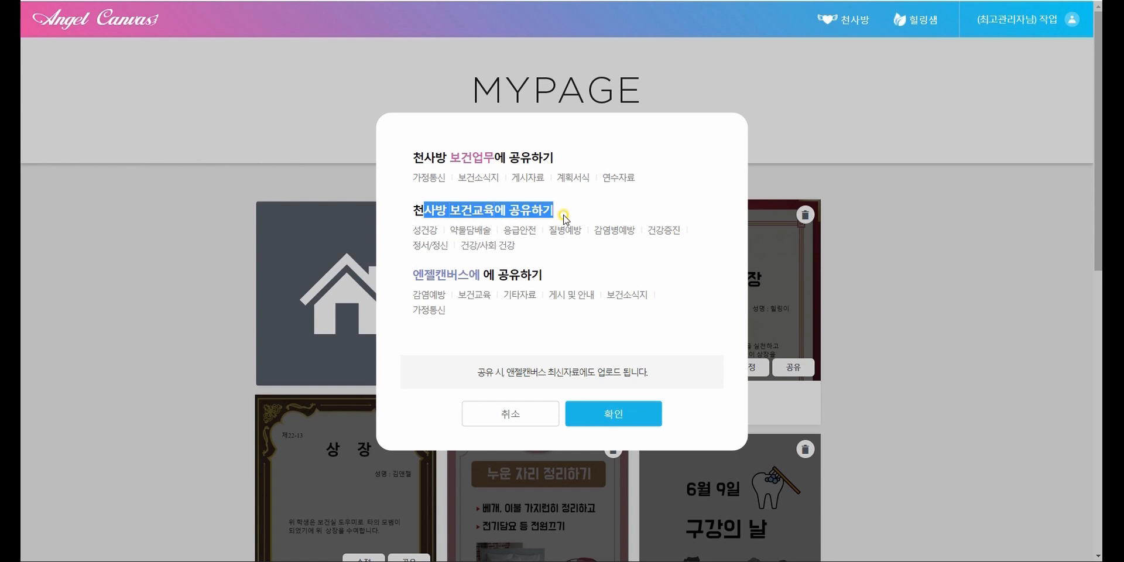
{"action": "left_click_drag", "start_coordinate": [412, 278], "coordinate": [548, 285]}
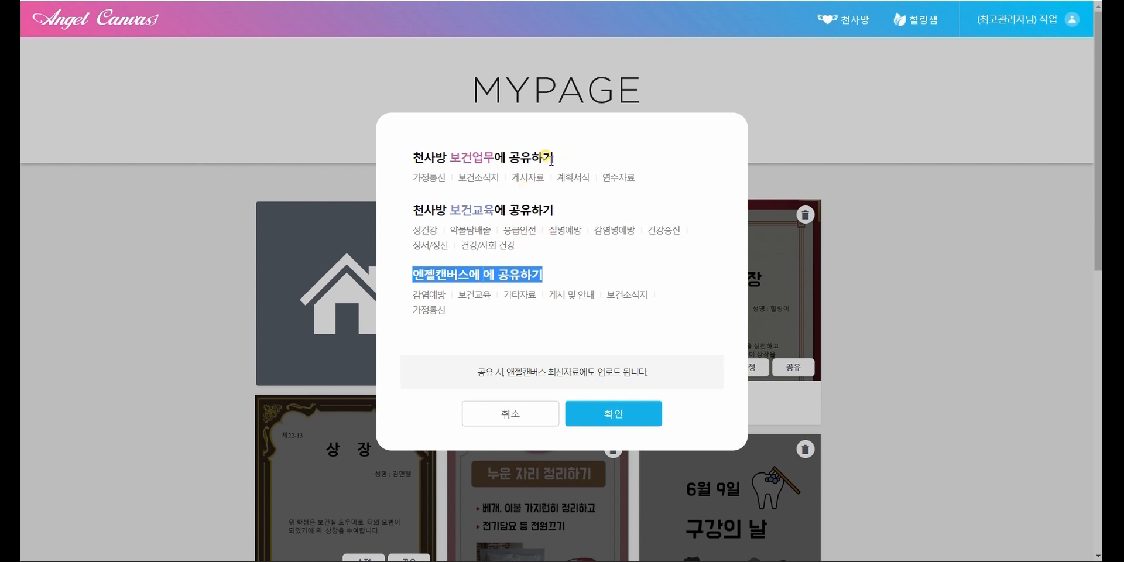
{"action": "left_click", "coordinate": [527, 181]}
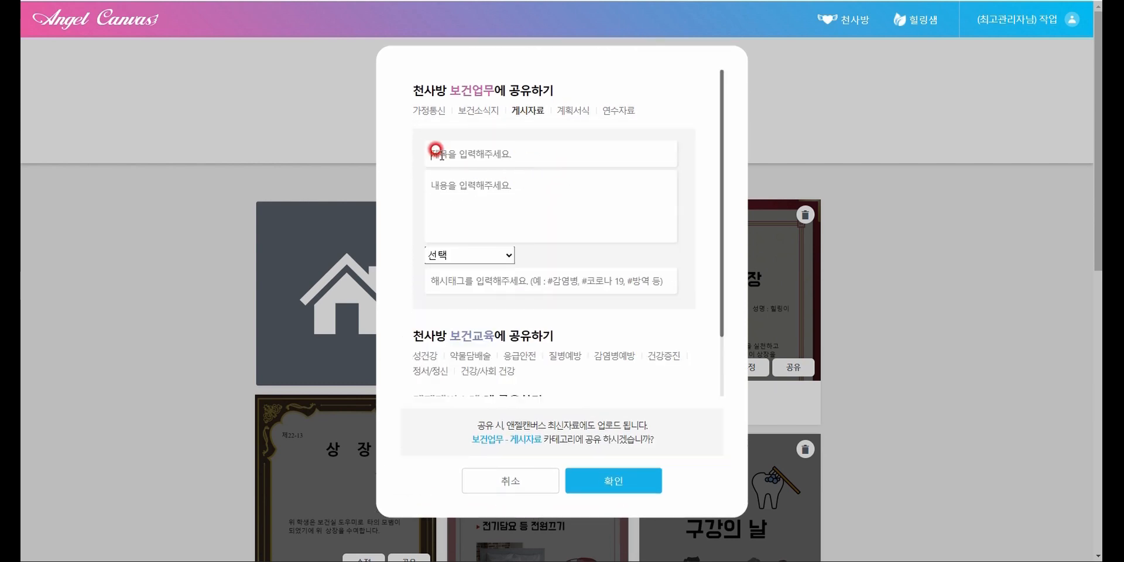
{"action": "type", "text": "보건의 날"}
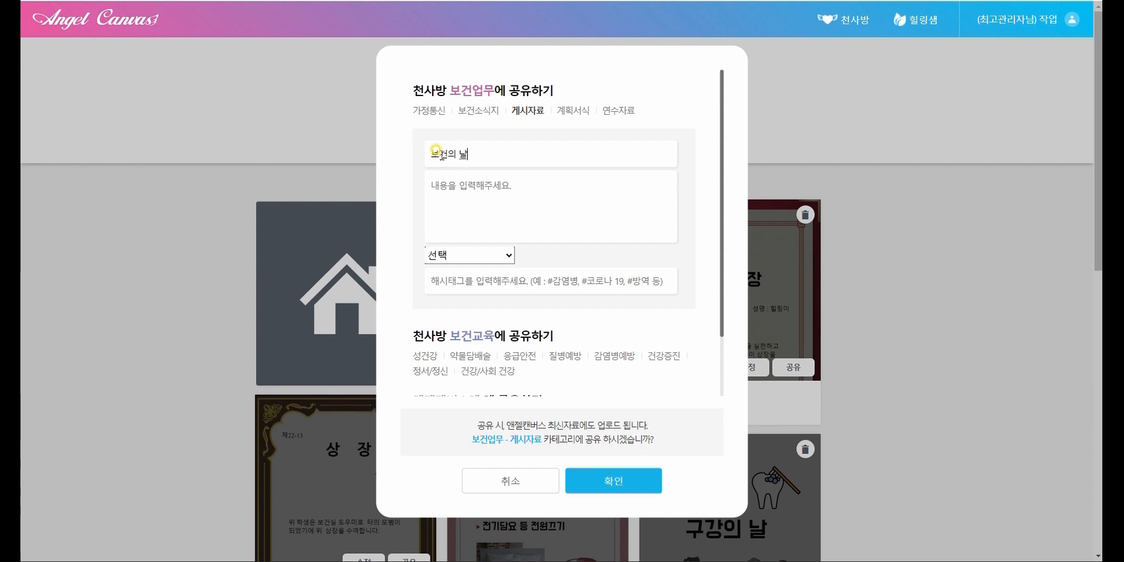
{"action": "type", "text": "보건의 날"}
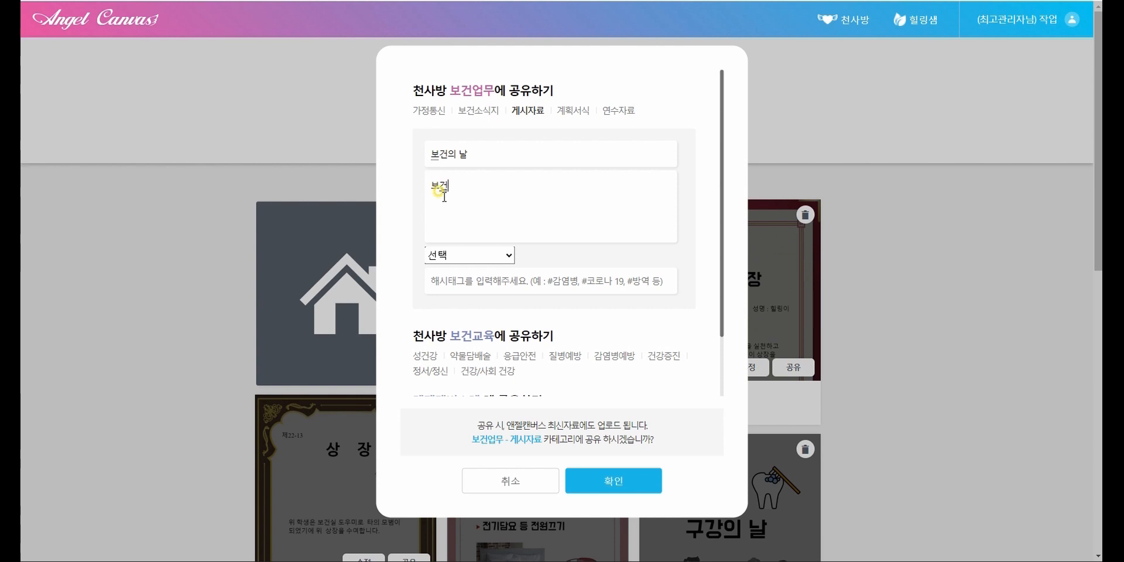
{"action": "left_click", "coordinate": [454, 258]}
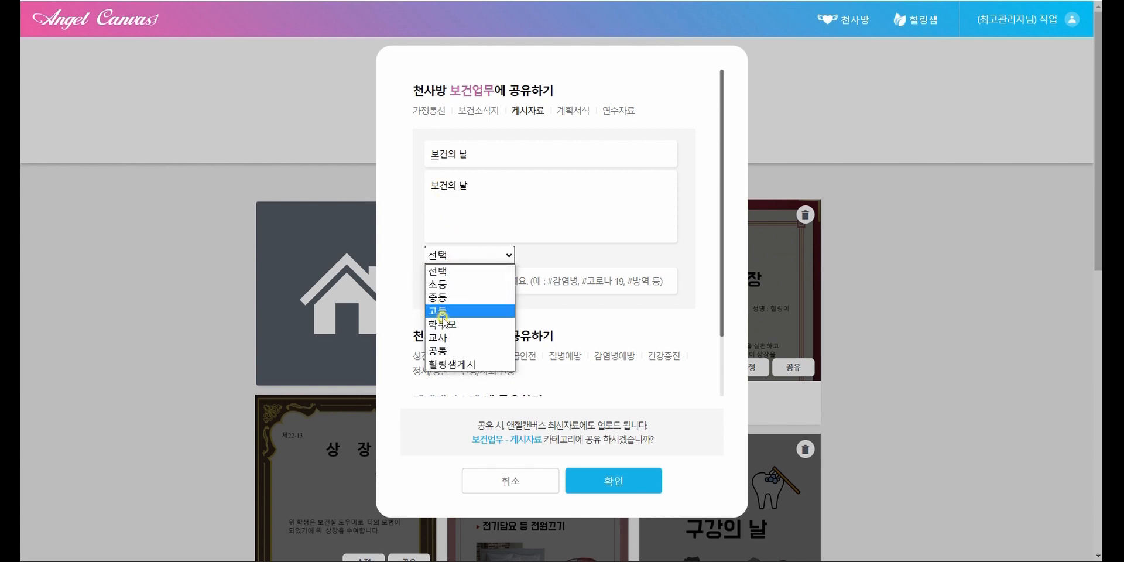
{"action": "left_click", "coordinate": [436, 351]}
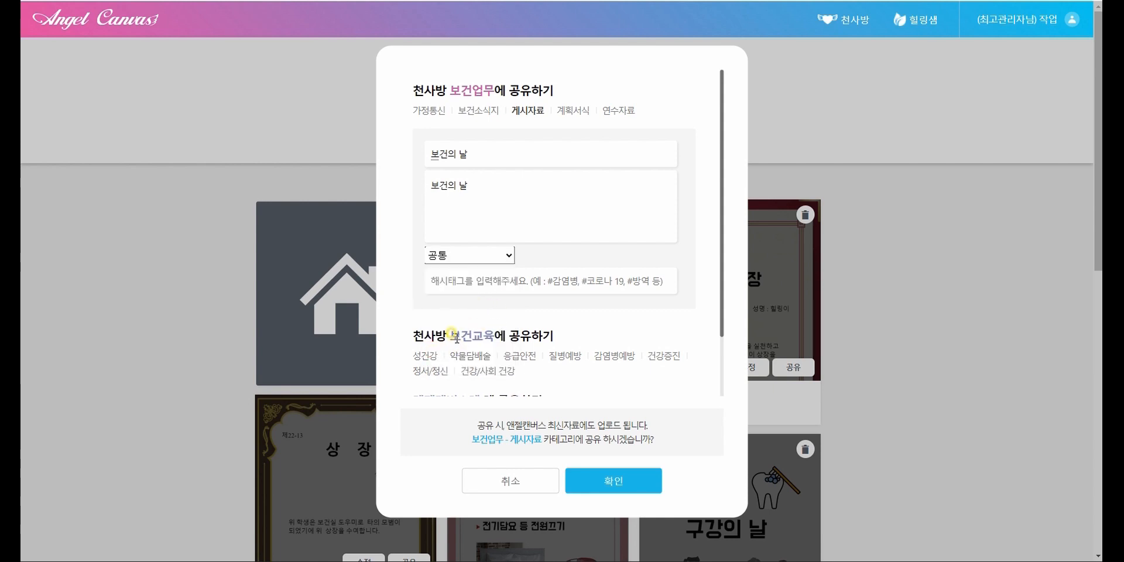
Step: Add the 엔젤캔버스 category 게시 및 안내 as a second sharing destination and share the design
{"action": "scroll", "coordinate": [463, 337], "scroll_direction": "down", "scroll_amount": 2}
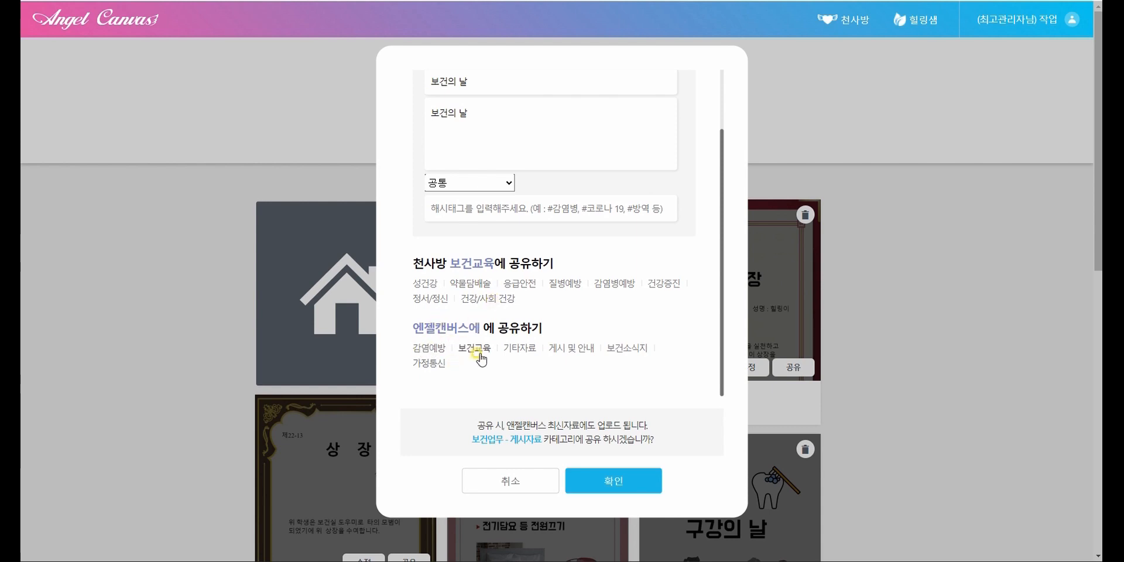
{"action": "left_click", "coordinate": [572, 350]}
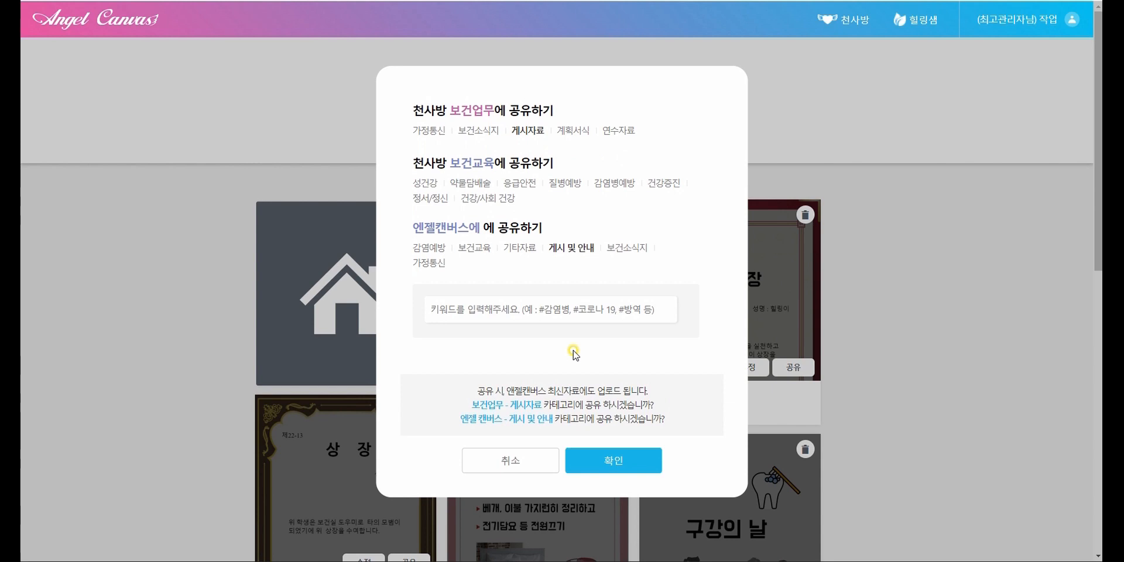
{"action": "left_click", "coordinate": [599, 460]}
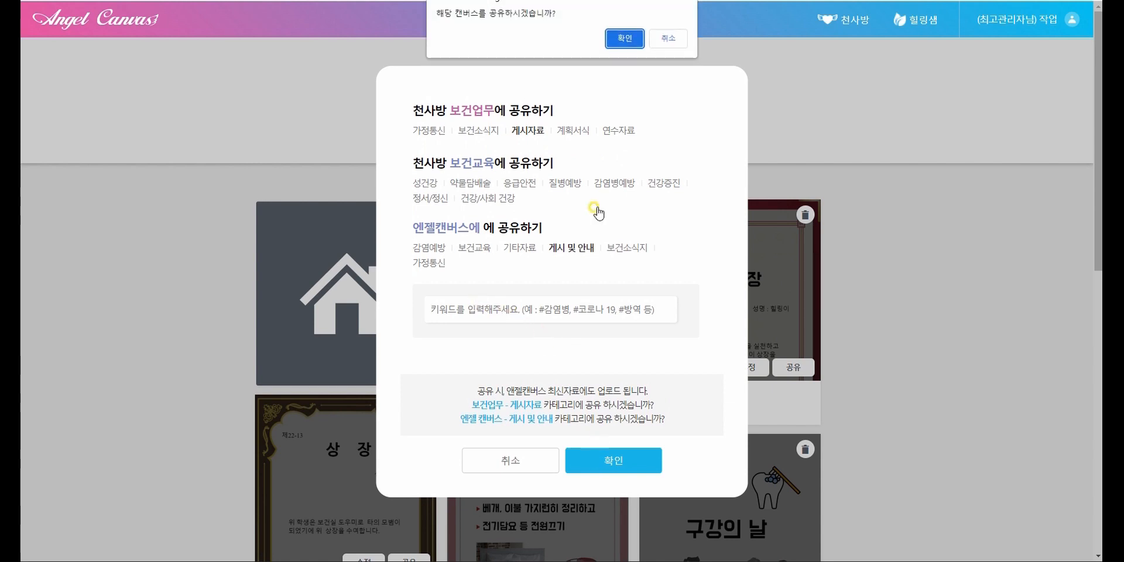
{"action": "left_click_drag", "start_coordinate": [437, 13], "coordinate": [556, 13]}
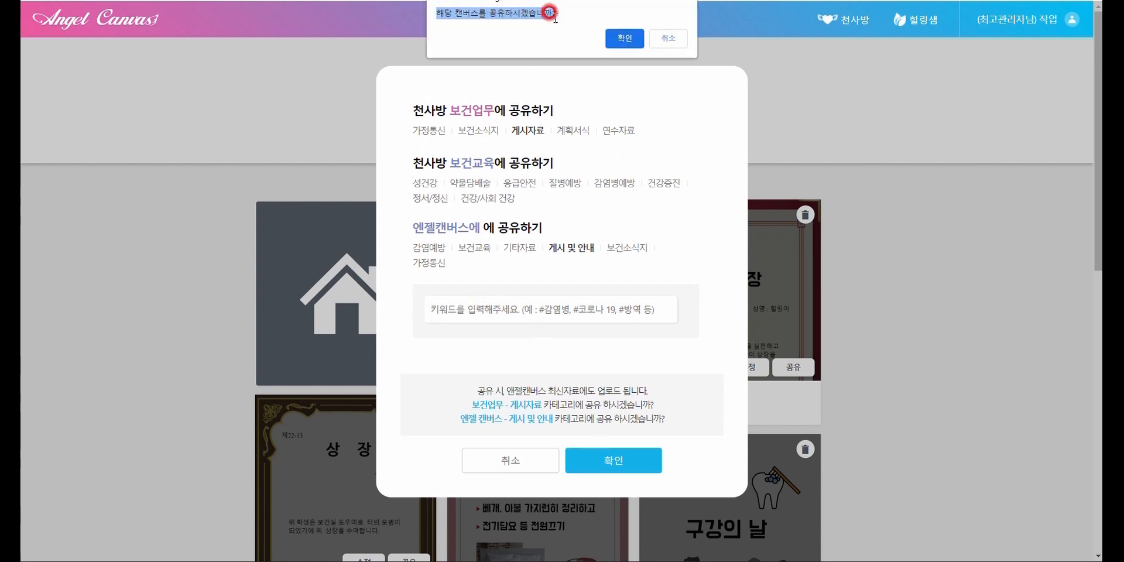
{"action": "left_click", "coordinate": [624, 37]}
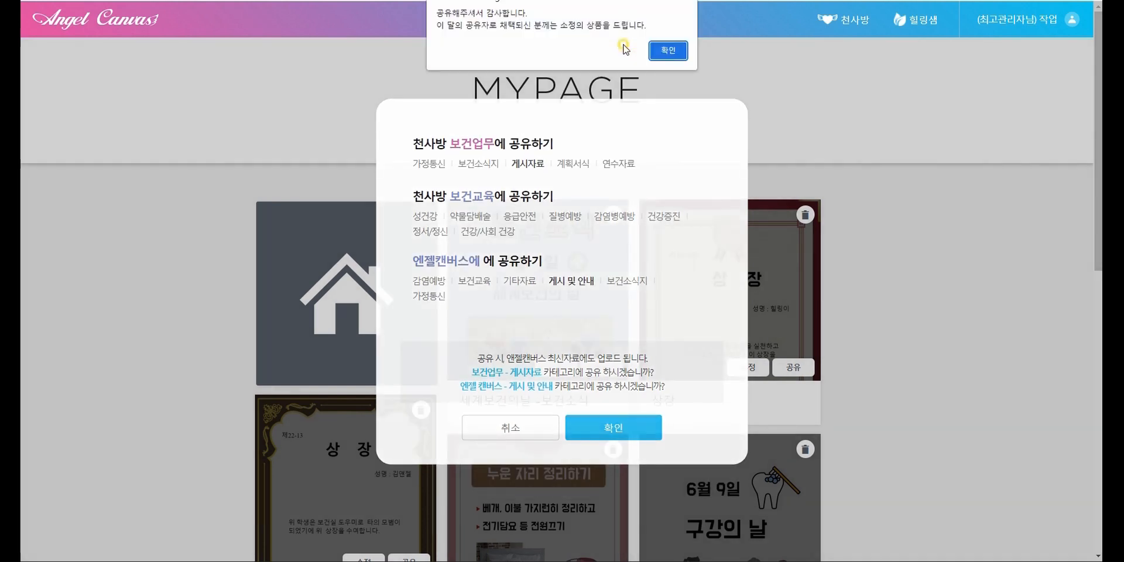
{"action": "key", "text": "Return"}
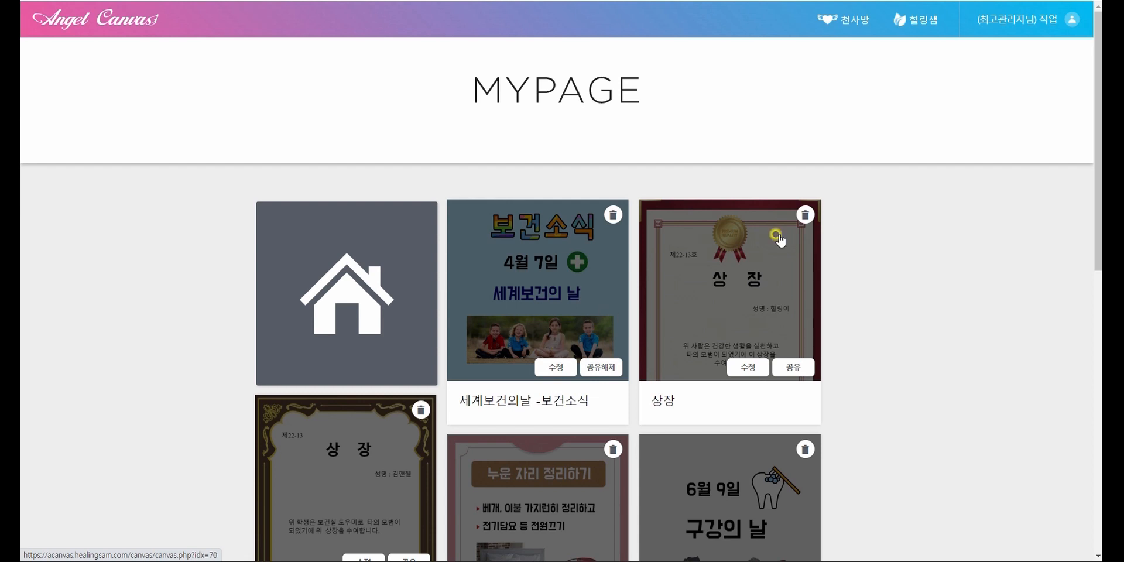
Step: Check the newest designs in the latest materials library (최신자료) from a blank canvas and return to 나의 캔버스
{"action": "left_click", "coordinate": [331, 291]}
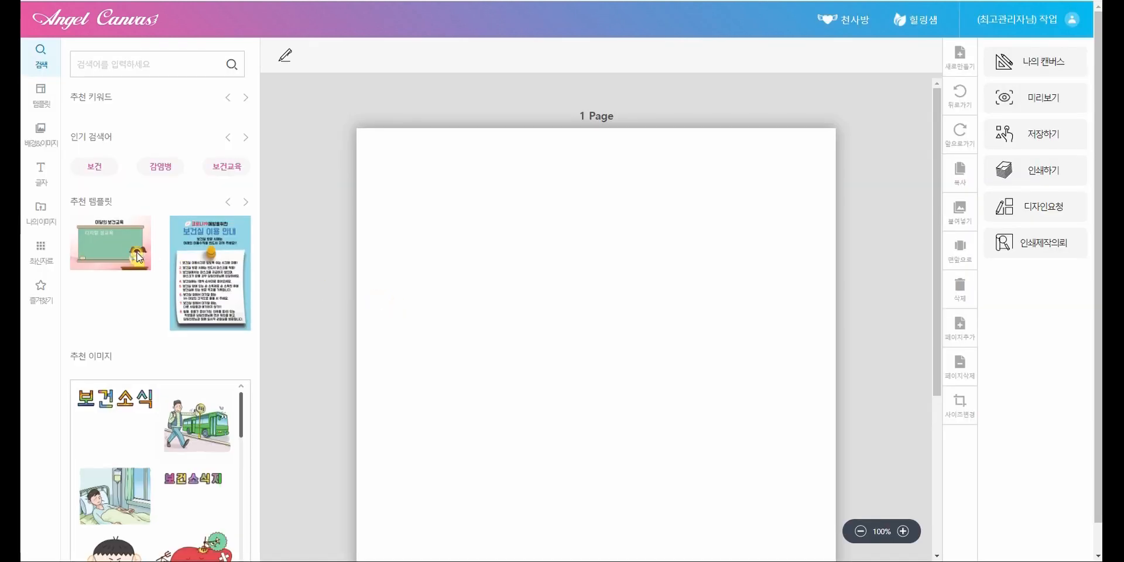
{"action": "left_click", "coordinate": [41, 258]}
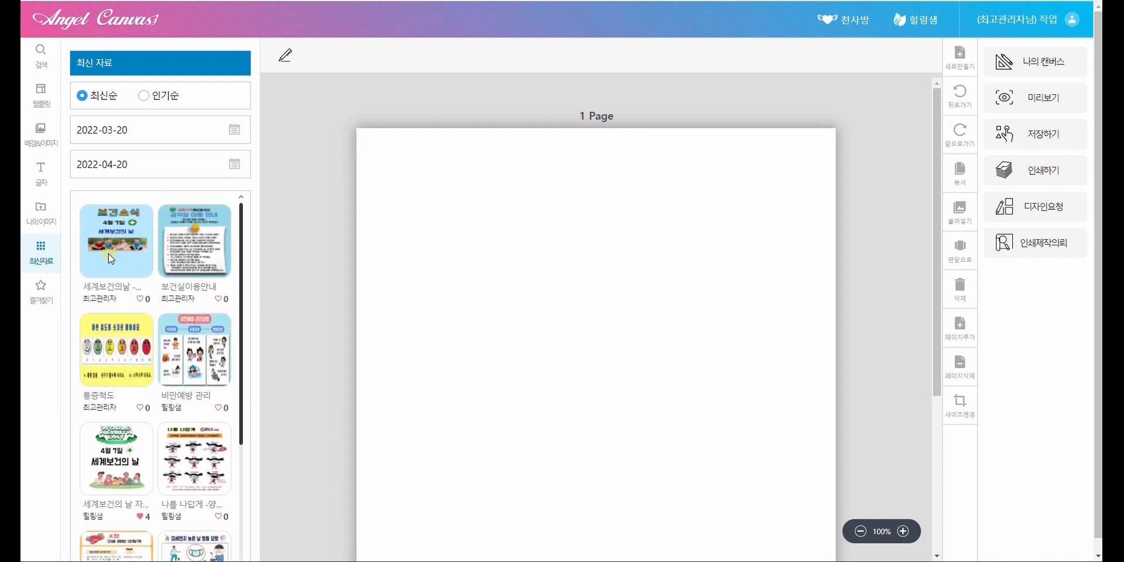
{"action": "left_click", "coordinate": [1037, 71]}
{"action": "left_click", "coordinate": [626, 36]}
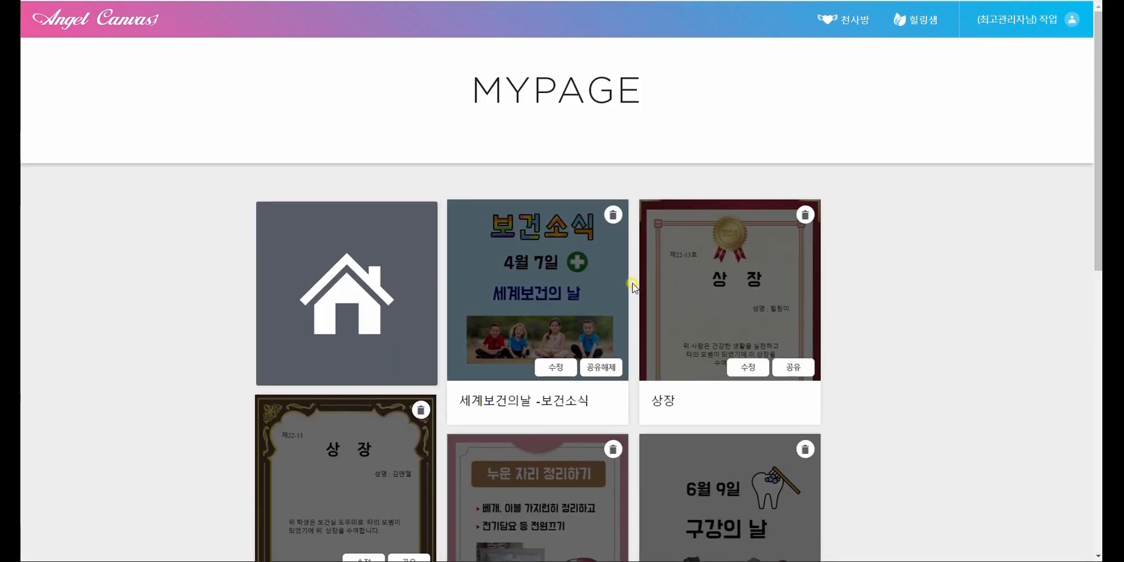
Step: Cancel the sharing of the 세계보건의날 -보건소식 design
{"action": "left_click", "coordinate": [594, 368]}
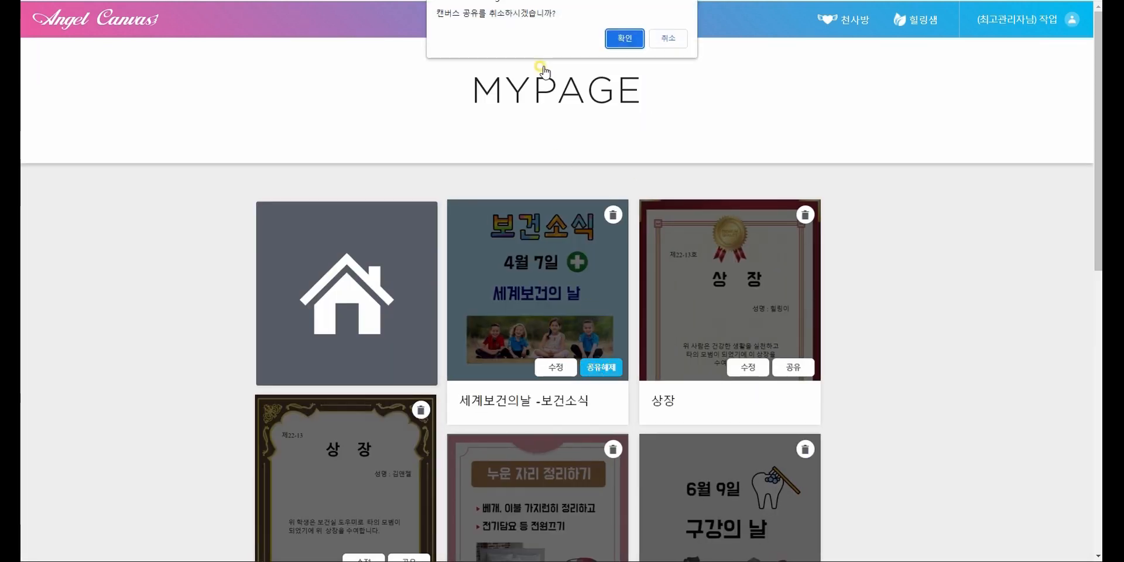
{"action": "left_click_drag", "start_coordinate": [438, 12], "coordinate": [565, 11]}
{"action": "left_click", "coordinate": [619, 38]}
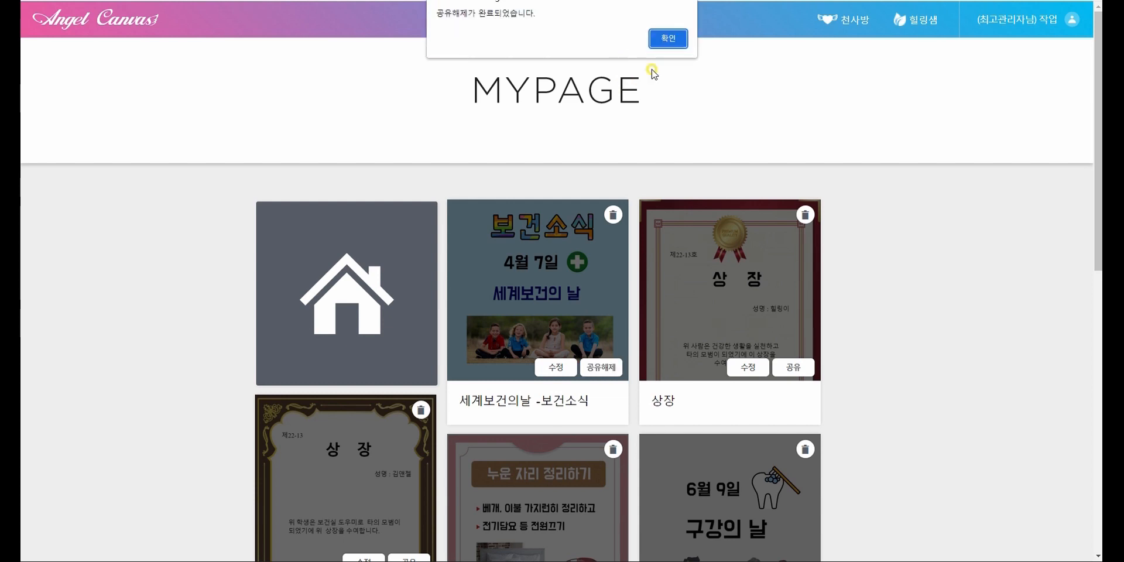
{"action": "left_click", "coordinate": [665, 37]}
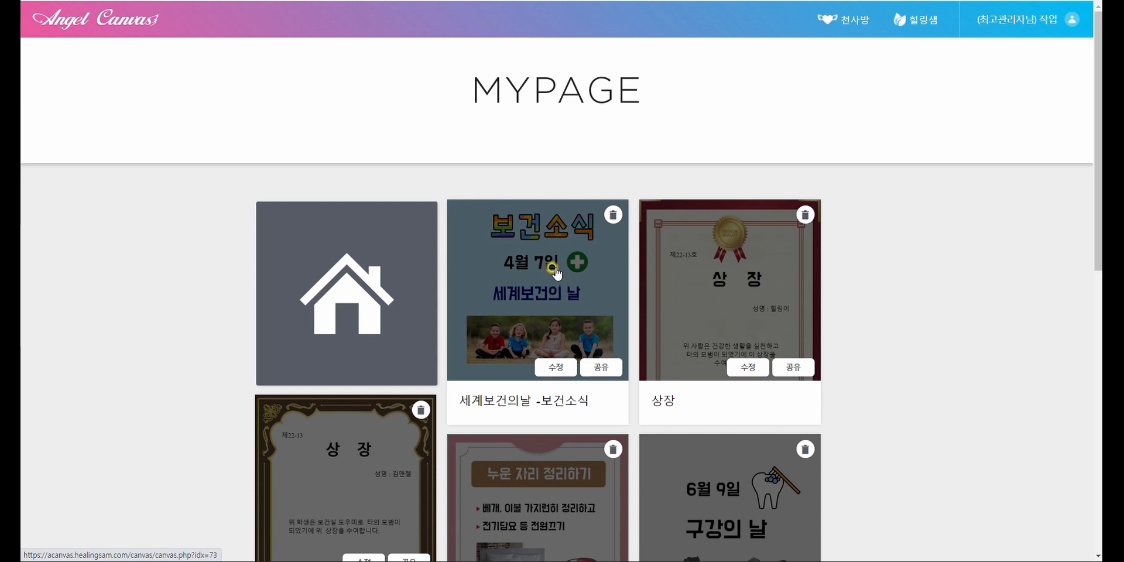
Step: Go to the 천사방 site, open the 보건의 날 post on the 게시자료 board, and look through its attached files and card images
{"action": "left_click", "coordinate": [846, 17]}
{"action": "mouse_move", "coordinate": [613, 58]}
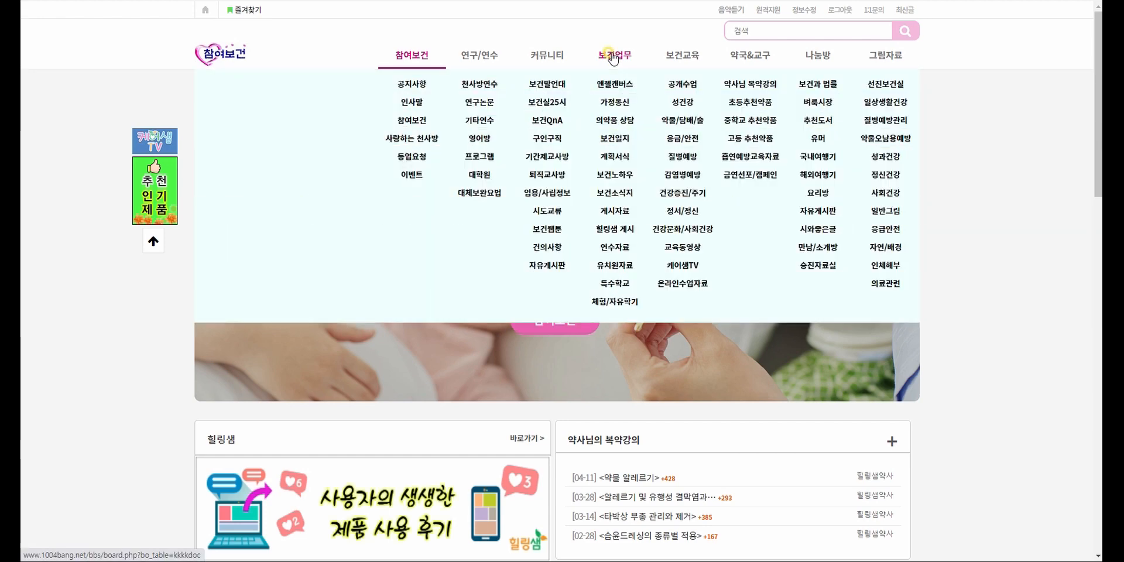
{"action": "left_click", "coordinate": [609, 215]}
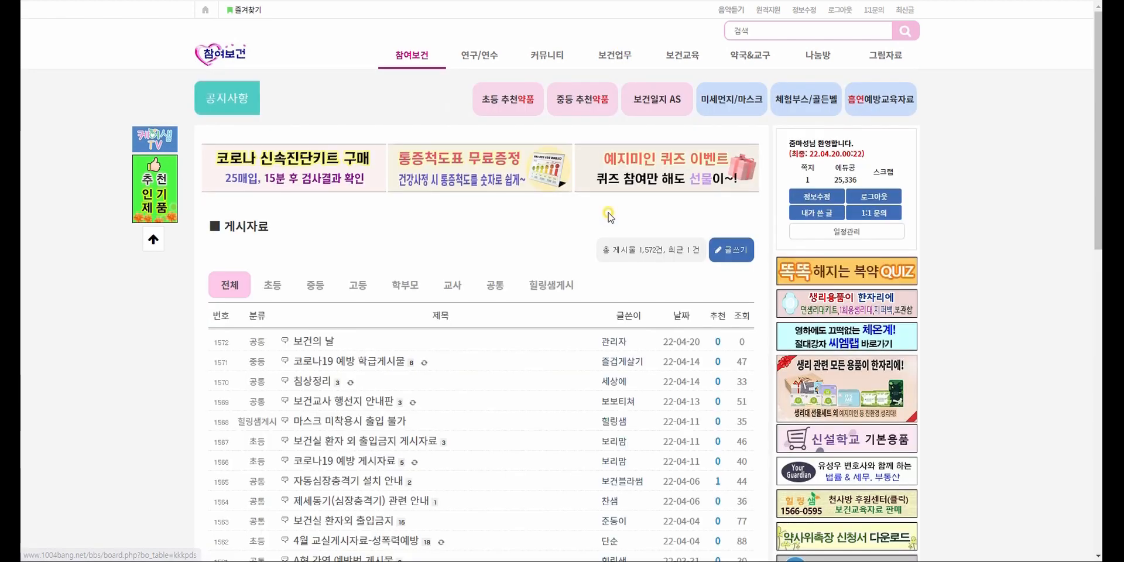
{"action": "left_click", "coordinate": [310, 346]}
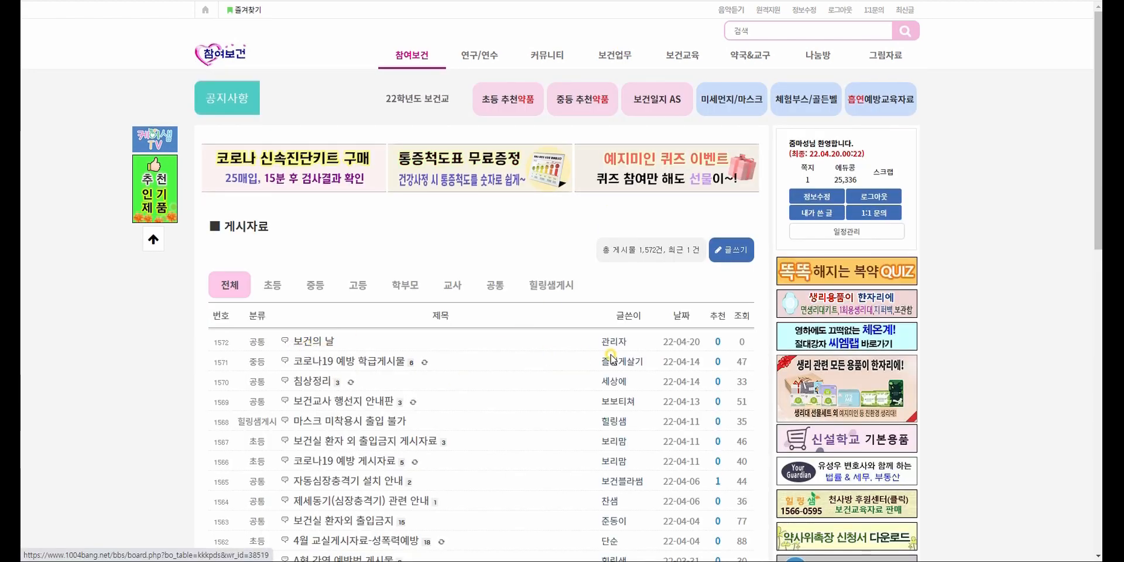
{"action": "scroll", "coordinate": [460, 357], "scroll_direction": "down", "scroll_amount": 7}
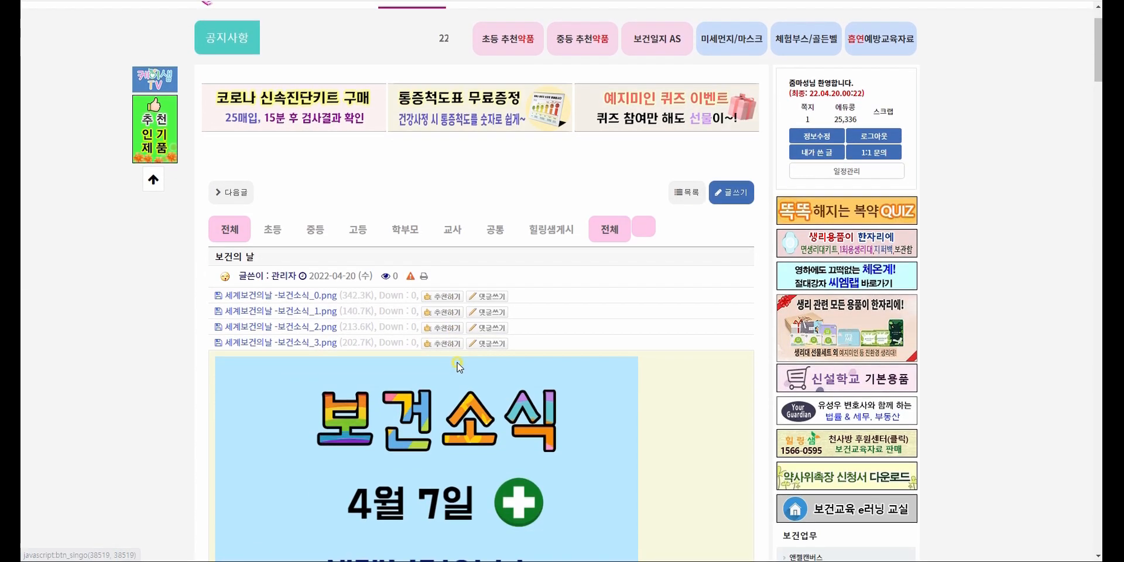
{"action": "scroll", "coordinate": [462, 349], "scroll_direction": "down", "scroll_amount": 9}
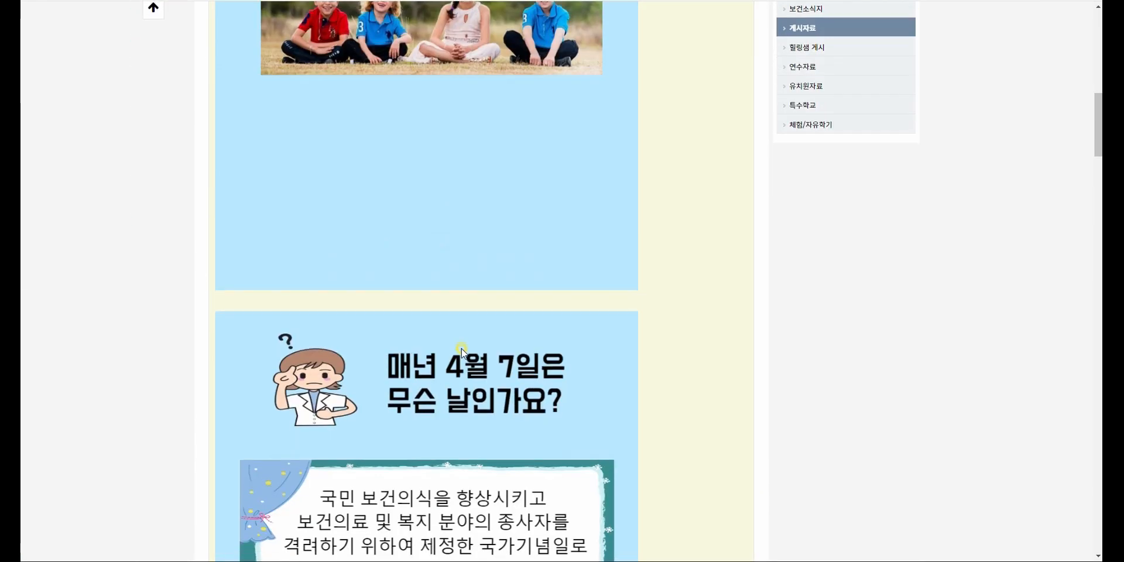
{"action": "scroll", "coordinate": [463, 349], "scroll_direction": "up", "scroll_amount": 16}
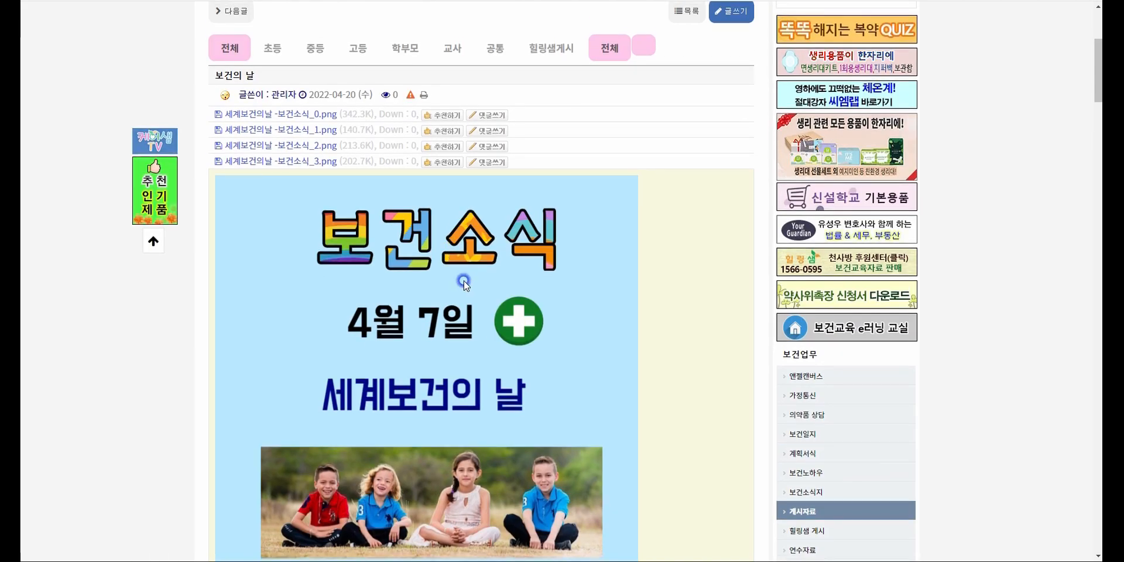
Step: Copy the first card image in the post, and read the notes about 엔젤캔버스 and partial editing below the images
{"action": "right_click", "coordinate": [464, 280]}
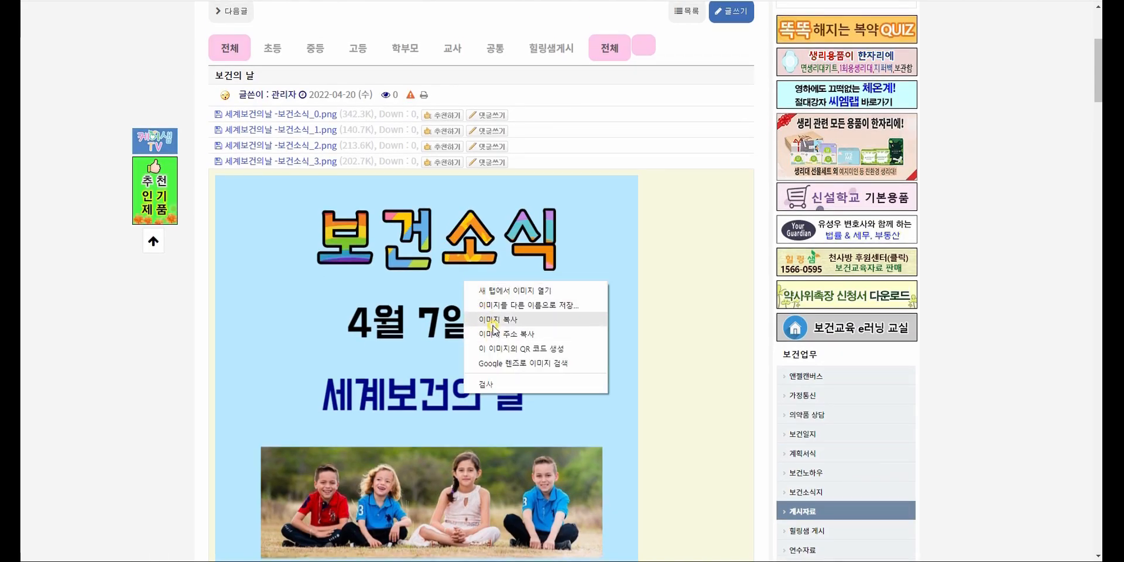
{"action": "left_click", "coordinate": [488, 324]}
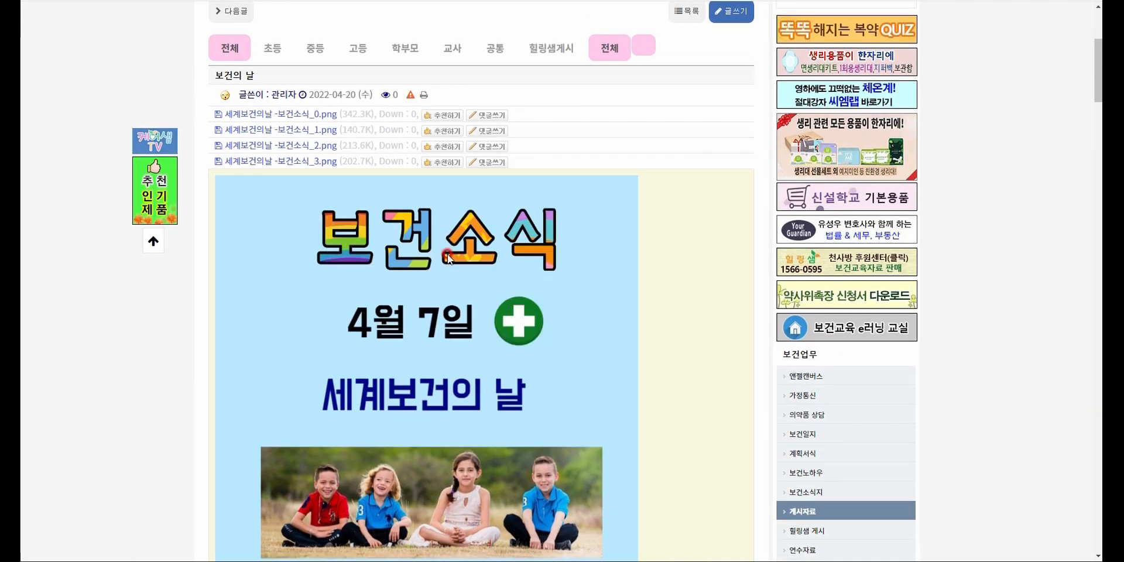
{"action": "scroll", "coordinate": [380, 304], "scroll_direction": "down", "scroll_amount": 3}
{"action": "scroll", "coordinate": [380, 307], "scroll_direction": "up", "scroll_amount": 4}
{"action": "scroll", "coordinate": [392, 283], "scroll_direction": "down", "scroll_amount": 9}
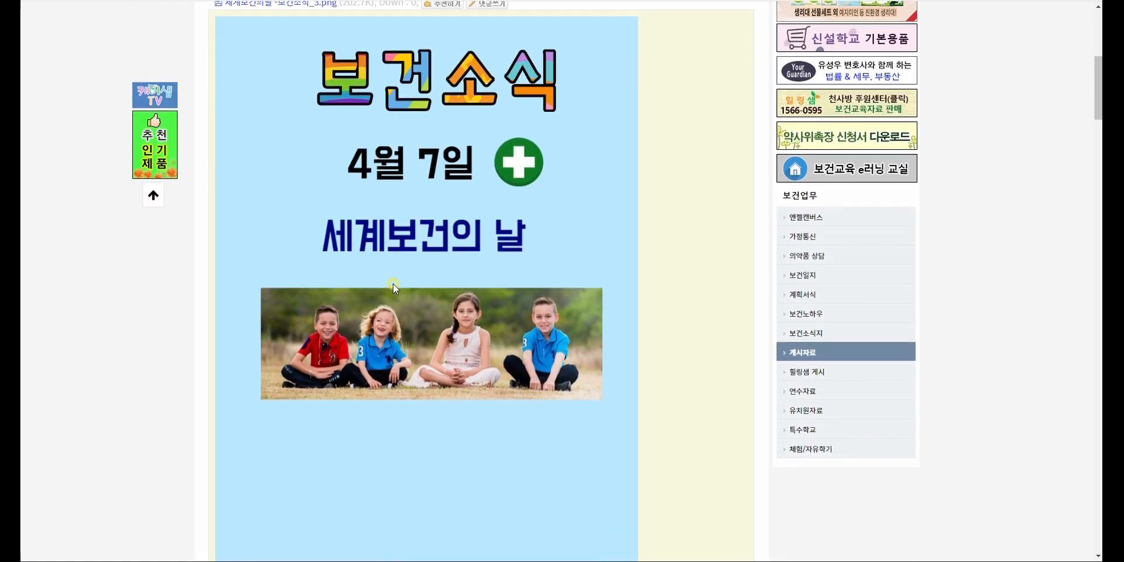
{"action": "scroll", "coordinate": [396, 285], "scroll_direction": "down", "scroll_amount": 17}
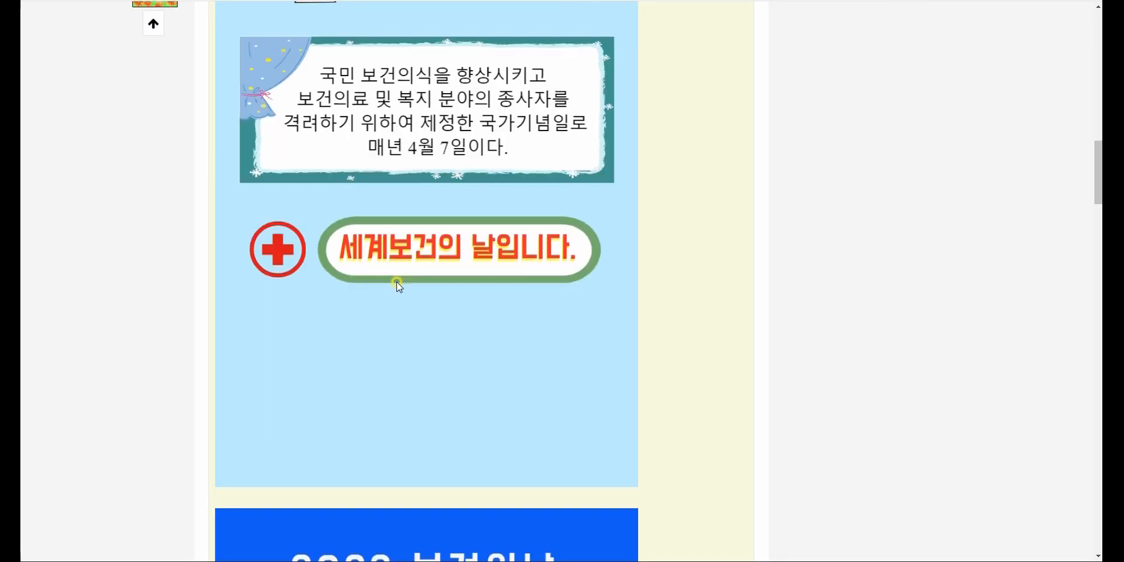
{"action": "scroll", "coordinate": [444, 382], "scroll_direction": "down", "scroll_amount": 17}
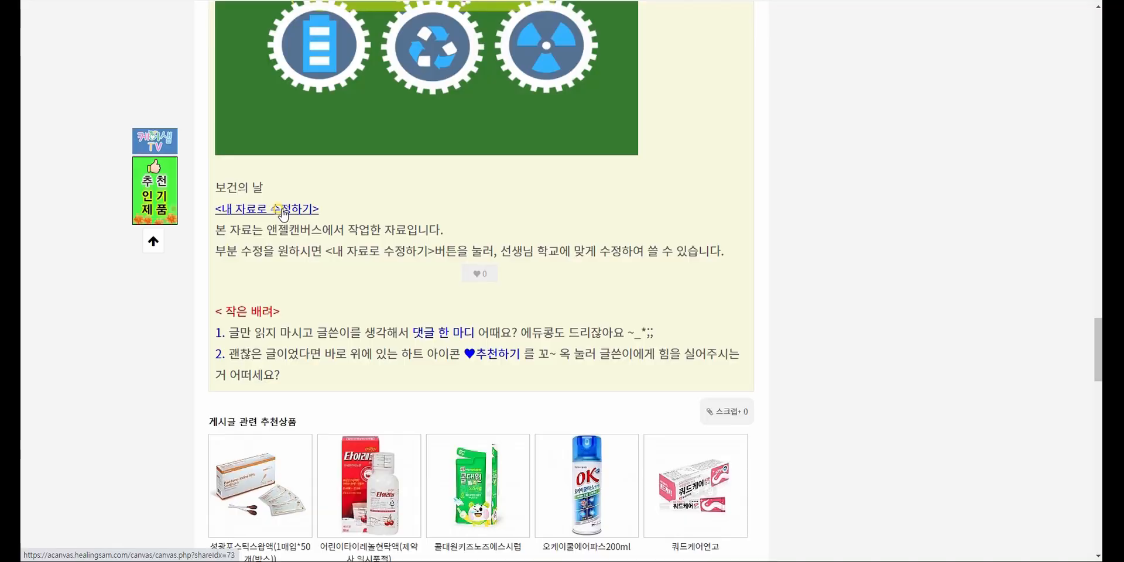
{"action": "left_click_drag", "start_coordinate": [217, 230], "coordinate": [432, 227]}
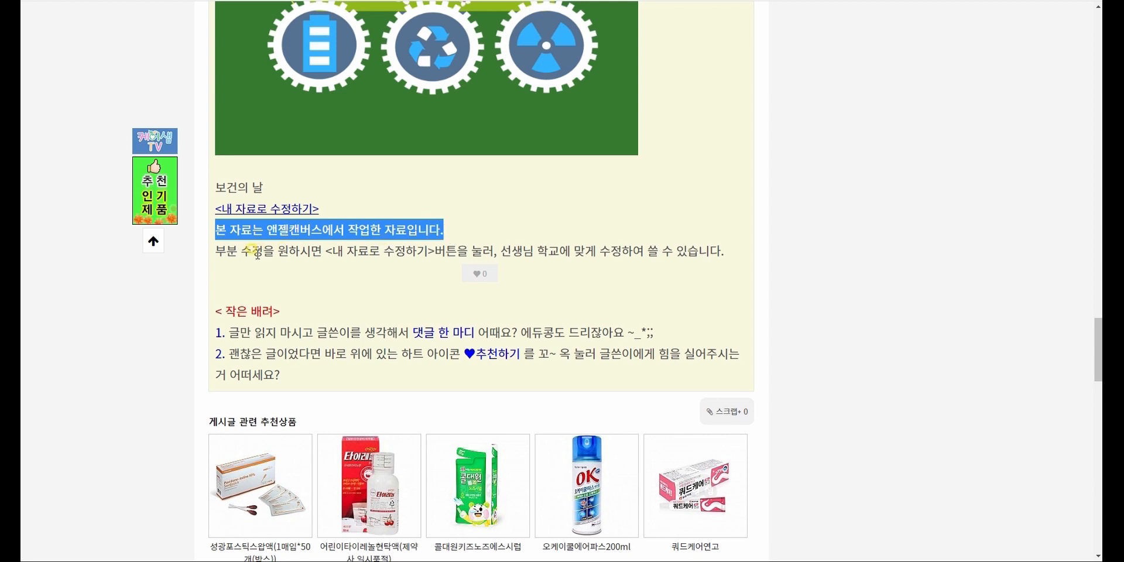
{"action": "left_click_drag", "start_coordinate": [215, 251], "coordinate": [739, 264]}
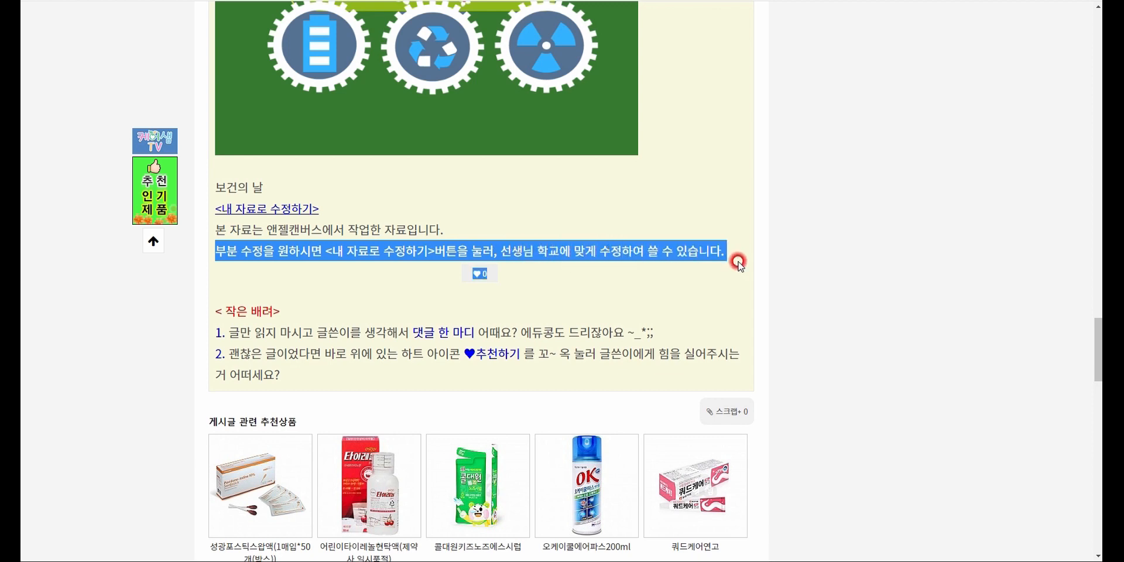
Step: Open the post's card in Angel Canvas through <내 자료로 수정하기> and bring up its print settings
{"action": "left_click", "coordinate": [259, 209]}
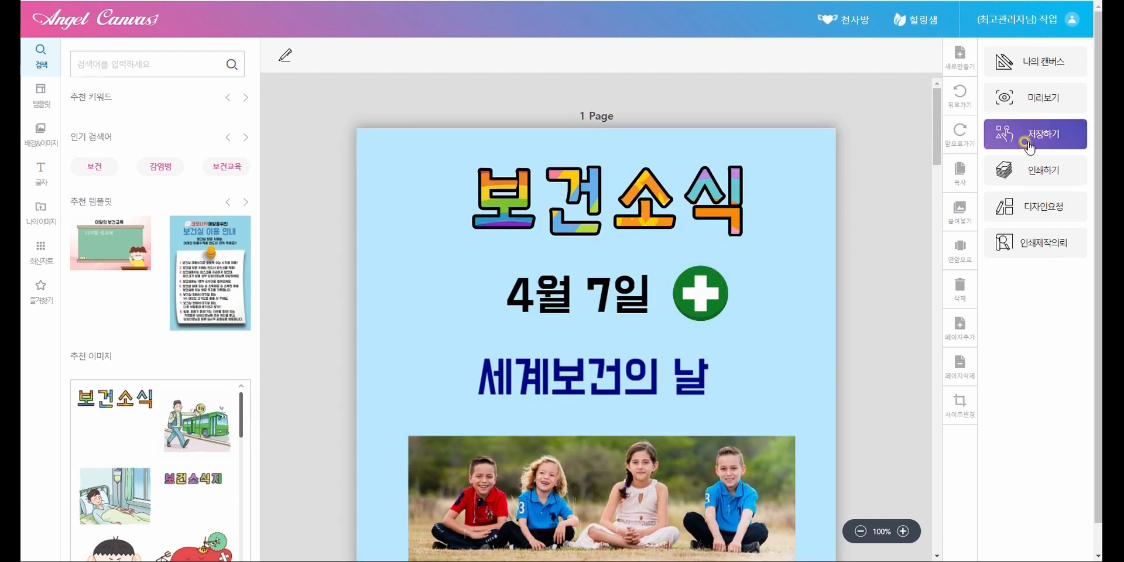
{"action": "left_click", "coordinate": [1036, 170]}
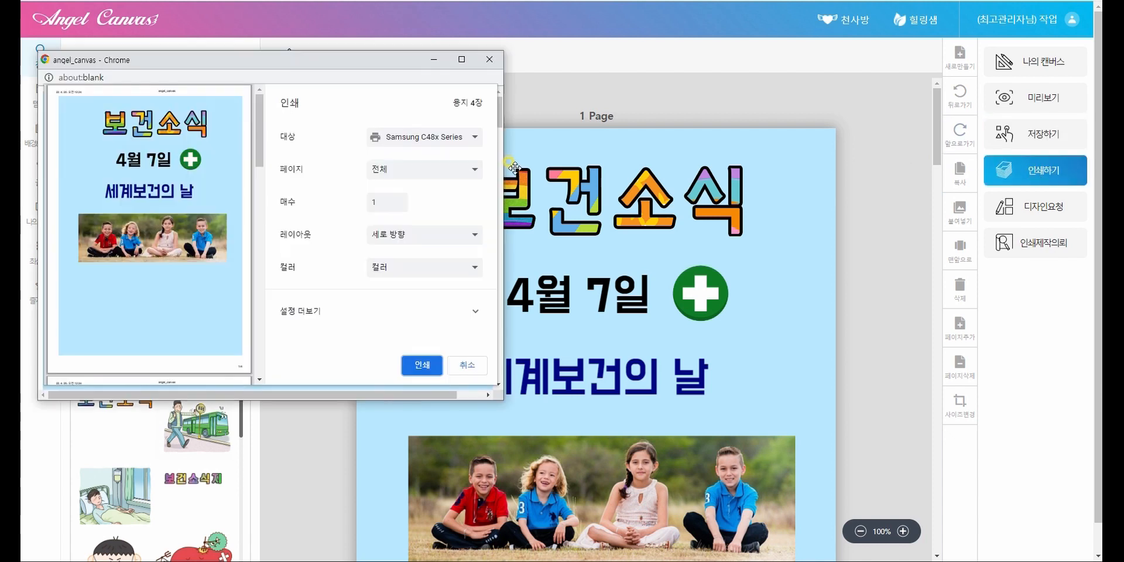
Step: Check the pages in the print preview and print the card on the Samsung C48x Series printer in colour and portrait
{"action": "left_click_drag", "start_coordinate": [270, 63], "coordinate": [272, 51]}
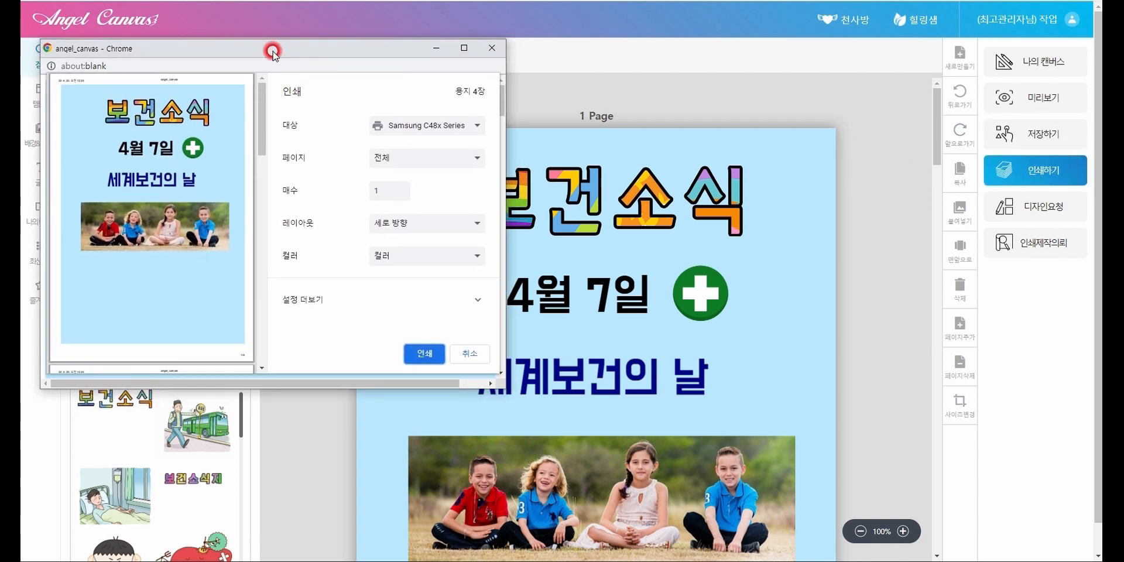
{"action": "left_click_drag", "start_coordinate": [261, 123], "coordinate": [262, 338]}
{"action": "left_click", "coordinate": [423, 353]}
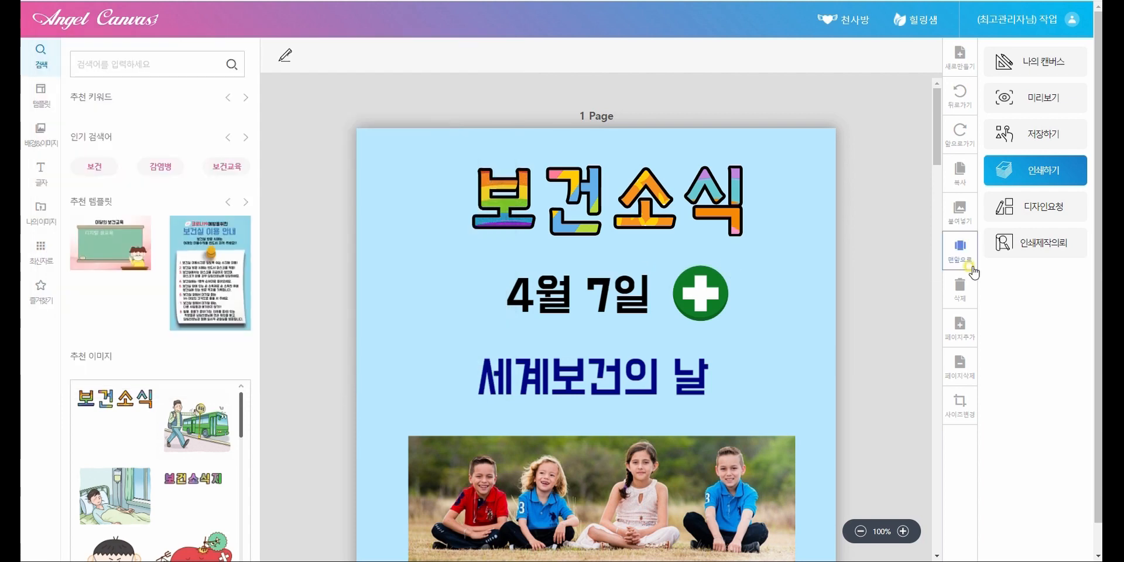
Step: Start a new design request, review the available request types, and keep the type 기타 요청
{"action": "left_click", "coordinate": [1030, 211]}
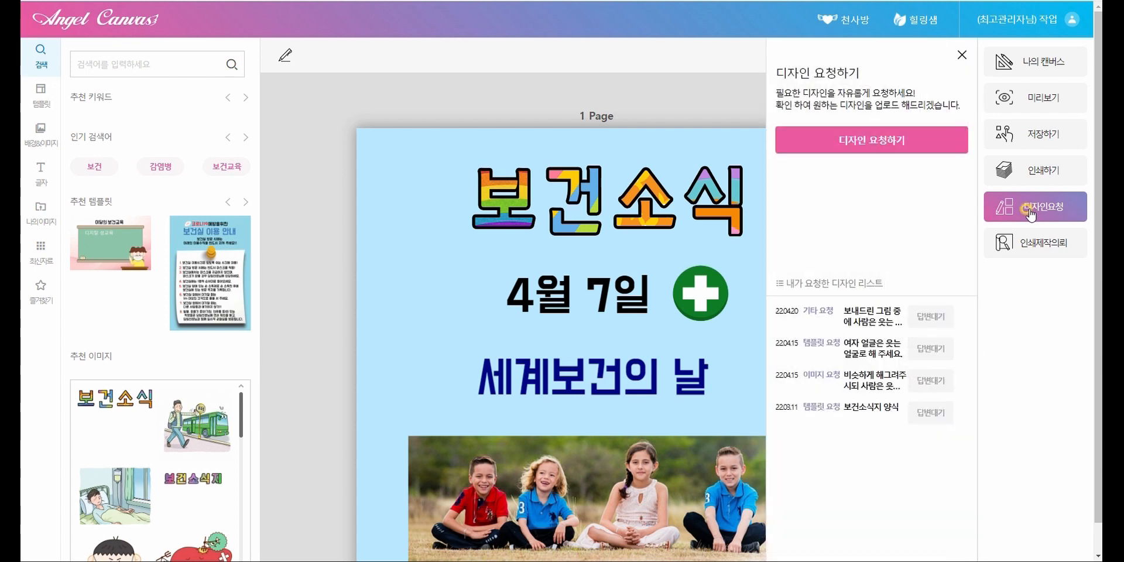
{"action": "left_click", "coordinate": [862, 141]}
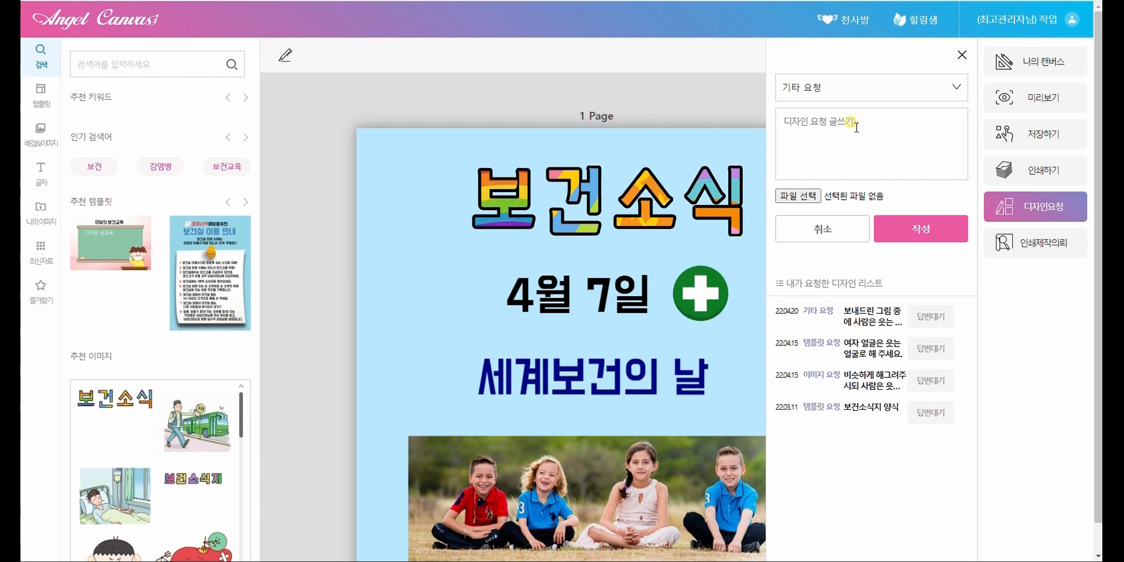
{"action": "left_click", "coordinate": [815, 87]}
{"action": "left_click", "coordinate": [797, 135]}
{"action": "left_click", "coordinate": [819, 88]}
{"action": "left_click", "coordinate": [813, 159]}
{"action": "left_click", "coordinate": [815, 86]}
{"action": "left_click", "coordinate": [816, 182]}
{"action": "left_click", "coordinate": [808, 136]}
Step: Attach the ambulance image Untitled-139.png to the design request
{"action": "left_click", "coordinate": [804, 196]}
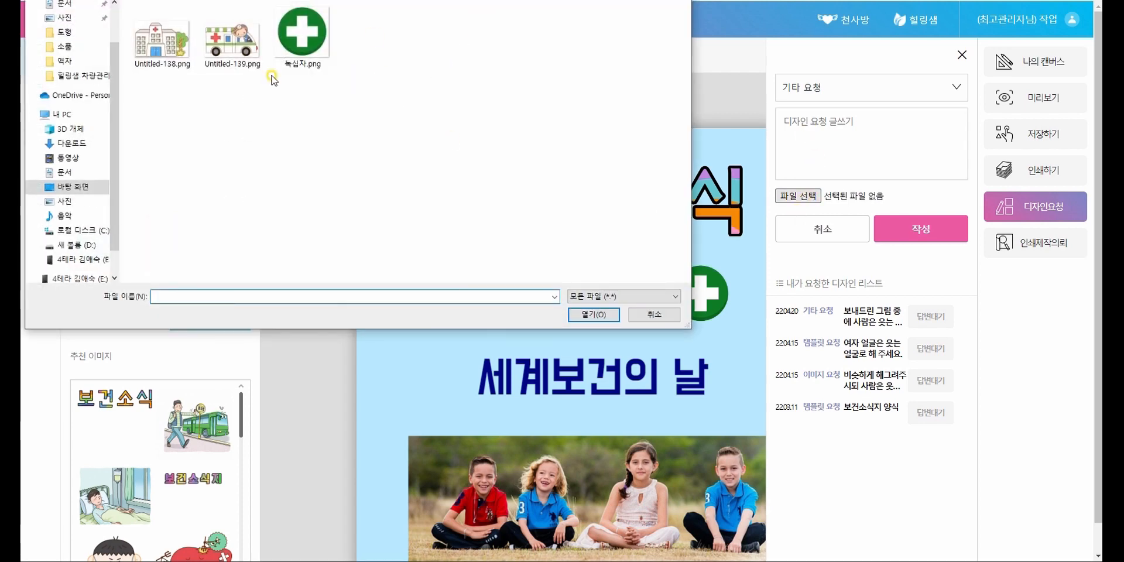
{"action": "left_click", "coordinate": [232, 38]}
{"action": "left_click", "coordinate": [594, 315]}
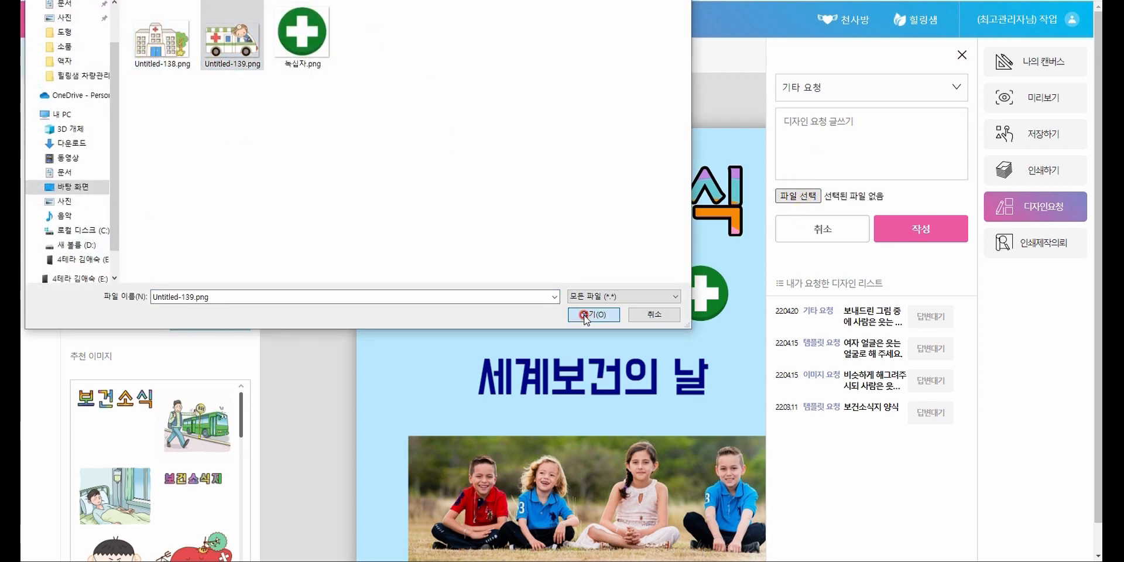
Step: Write a request that the doctor be left out of the picture ("이 그림에서 의사는 없는 것으로…"), submit it, and close the design request form
{"action": "left_click", "coordinate": [804, 137]}
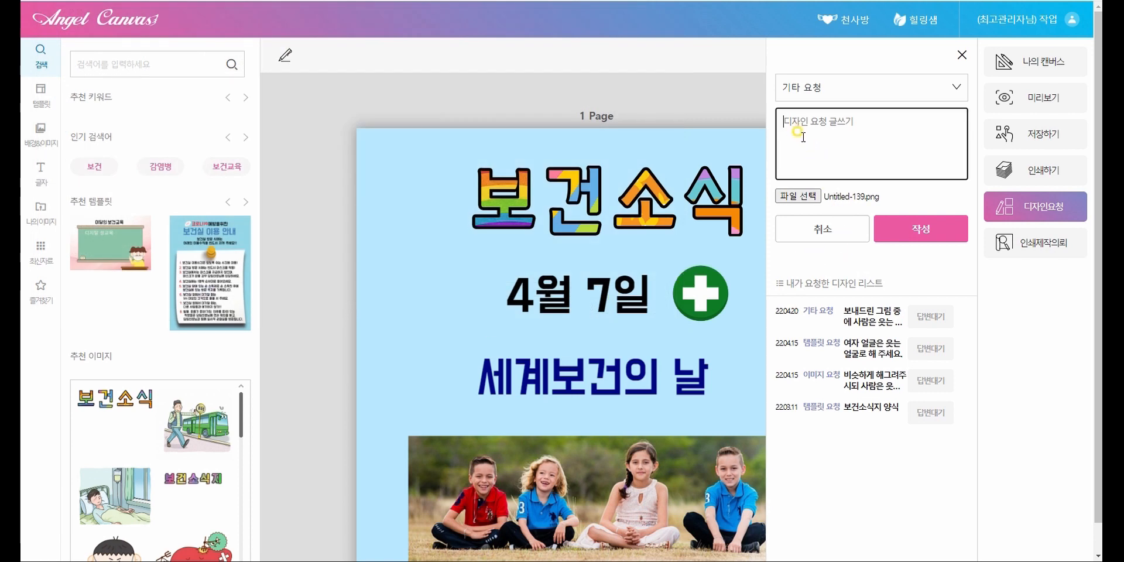
{"action": "type", "text": "이 그림에서 의사는 엉"}
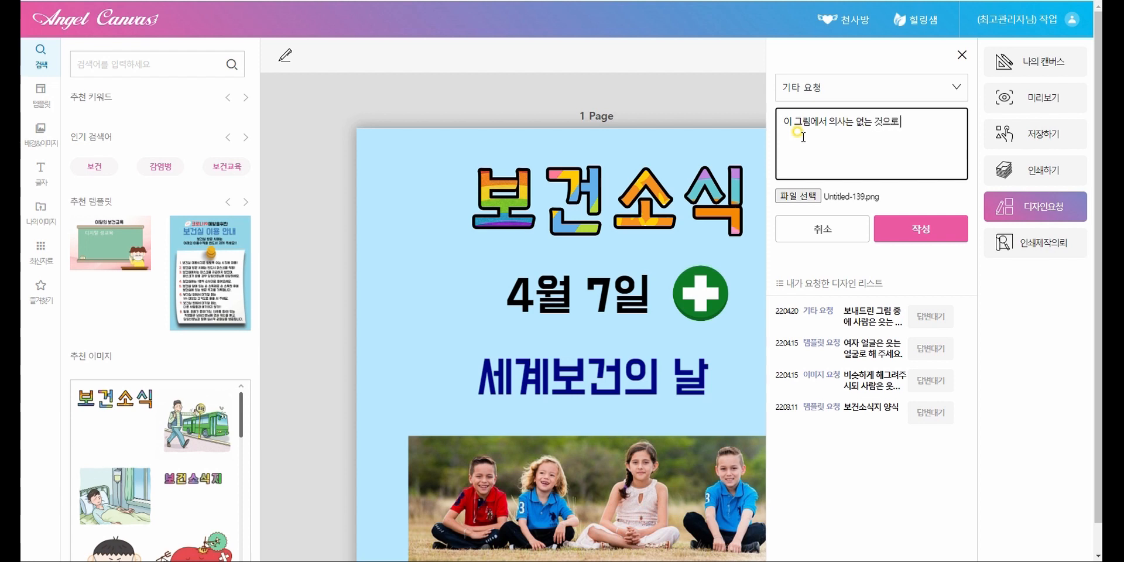
{"action": "type", "text": "."}
{"action": "left_click", "coordinate": [924, 233]}
{"action": "key", "text": "Return"}
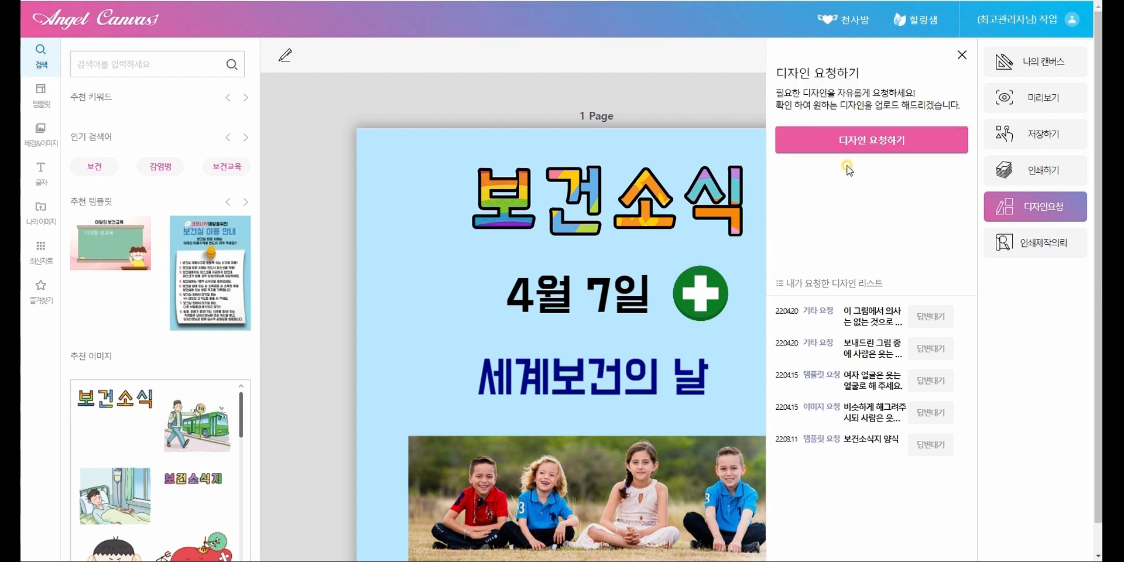
{"action": "left_click", "coordinate": [960, 56]}
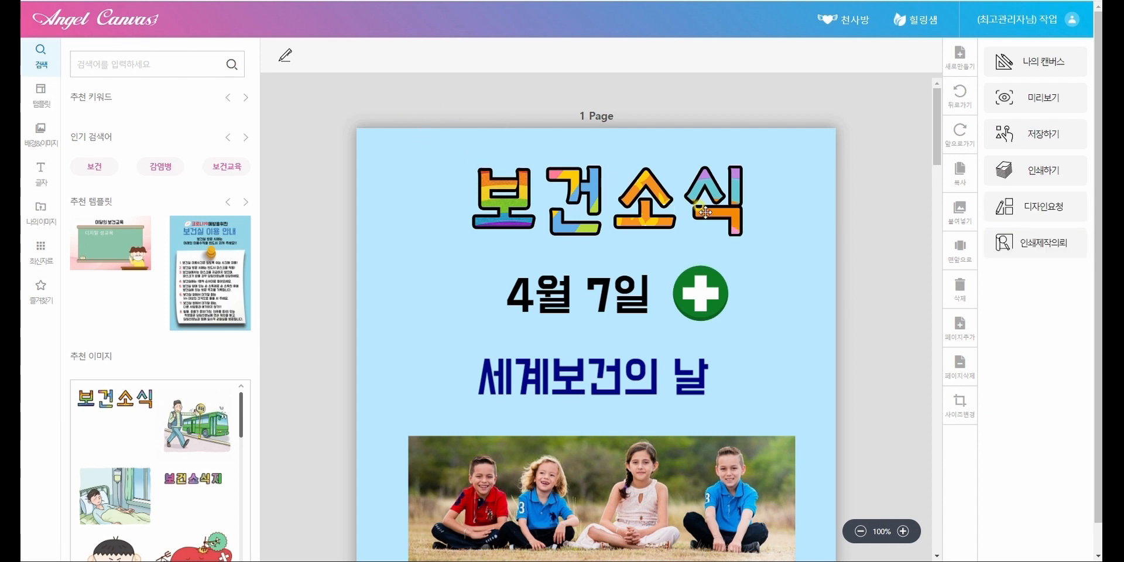
Step: Duplicate the 세계보건의 날 heading and place the copy below the photo of the children
{"action": "scroll", "coordinate": [706, 212], "scroll_direction": "down", "scroll_amount": 1}
{"action": "scroll", "coordinate": [871, 208], "scroll_direction": "down", "scroll_amount": 2}
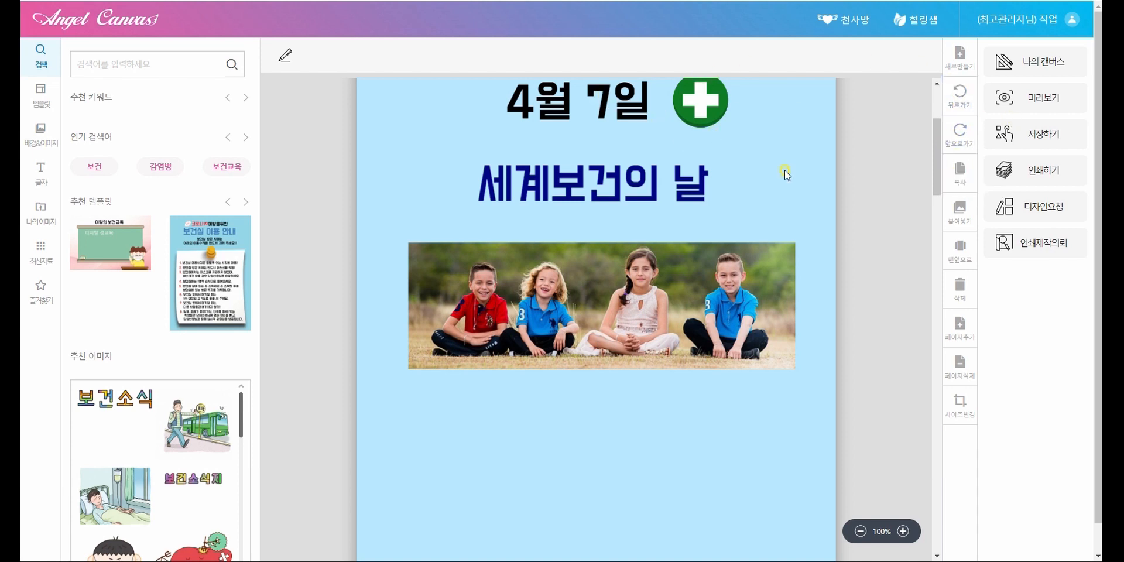
{"action": "left_click", "coordinate": [652, 175]}
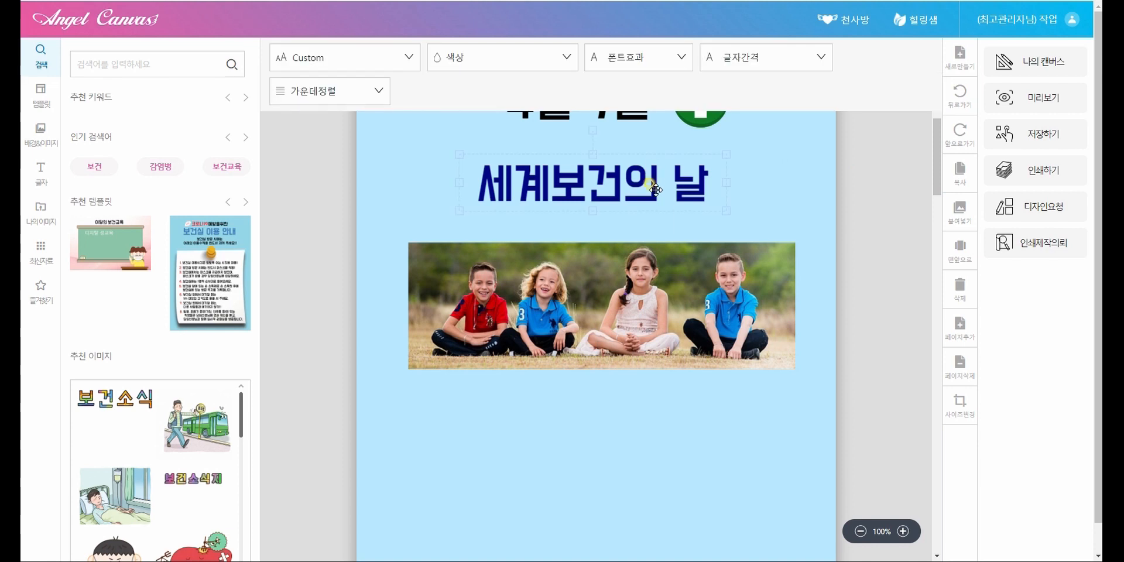
{"action": "key", "text": "ctrl+c"}
{"action": "key", "text": "ctrl+v"}
{"action": "left_click_drag", "start_coordinate": [693, 247], "coordinate": [610, 477]}
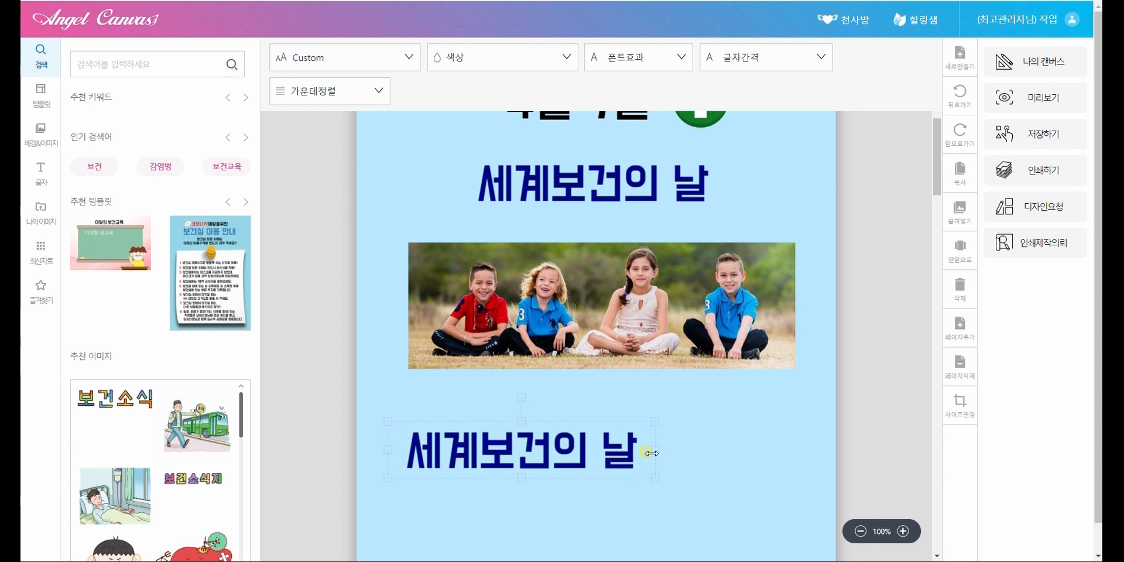
Step: Extend the copied text below the photo to read "세계보건의 날은 국민 건강을 위해 만든 날입니다."
{"action": "double_click", "coordinate": [409, 445]}
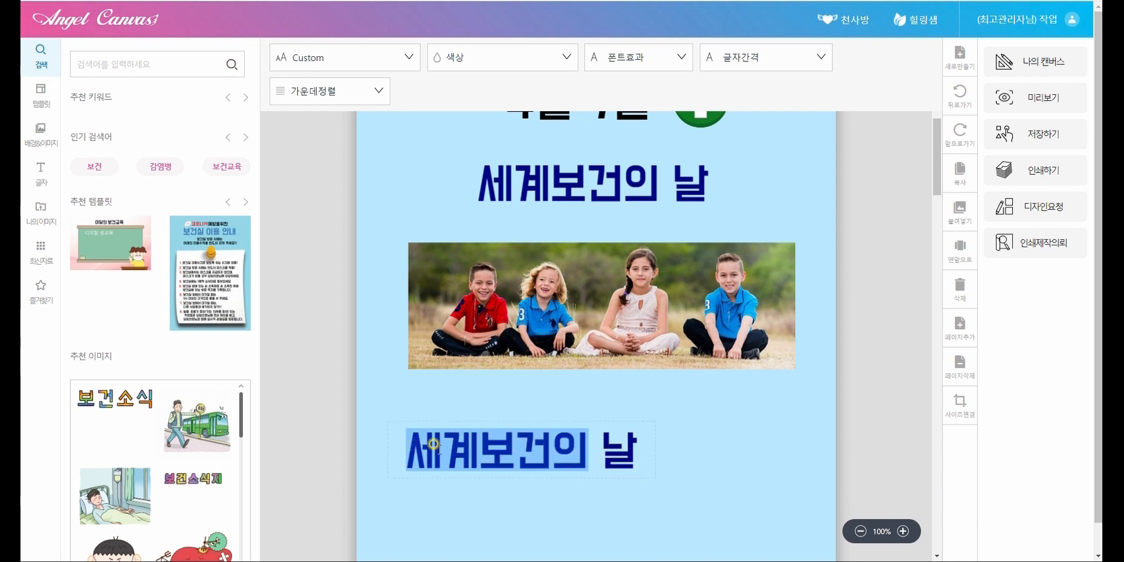
{"action": "left_click", "coordinate": [633, 457]}
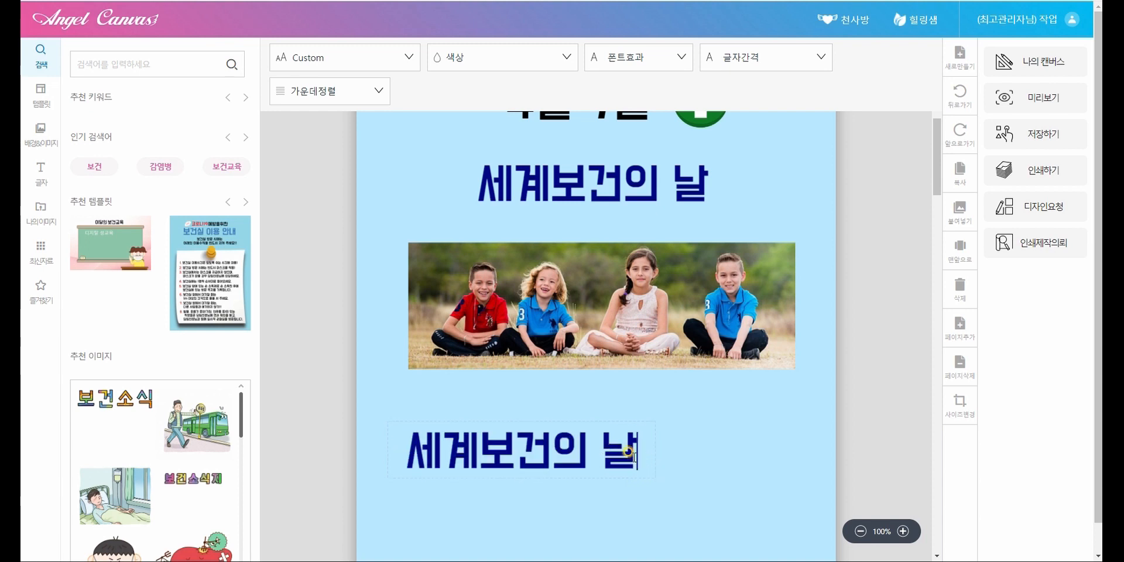
{"action": "type", "text": "은 국민 건강을 위해만든 날입니다"}
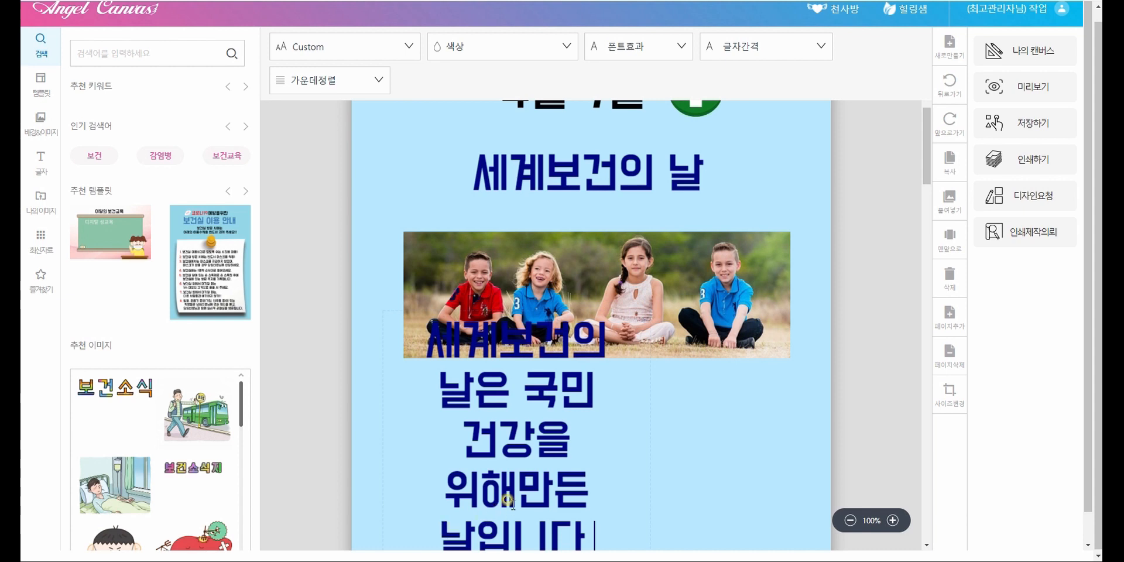
Step: Change the font of the whole sentence below the photo to 이순신돋움 M
{"action": "left_click", "coordinate": [506, 489]}
{"action": "key", "text": "ctrl+a"}
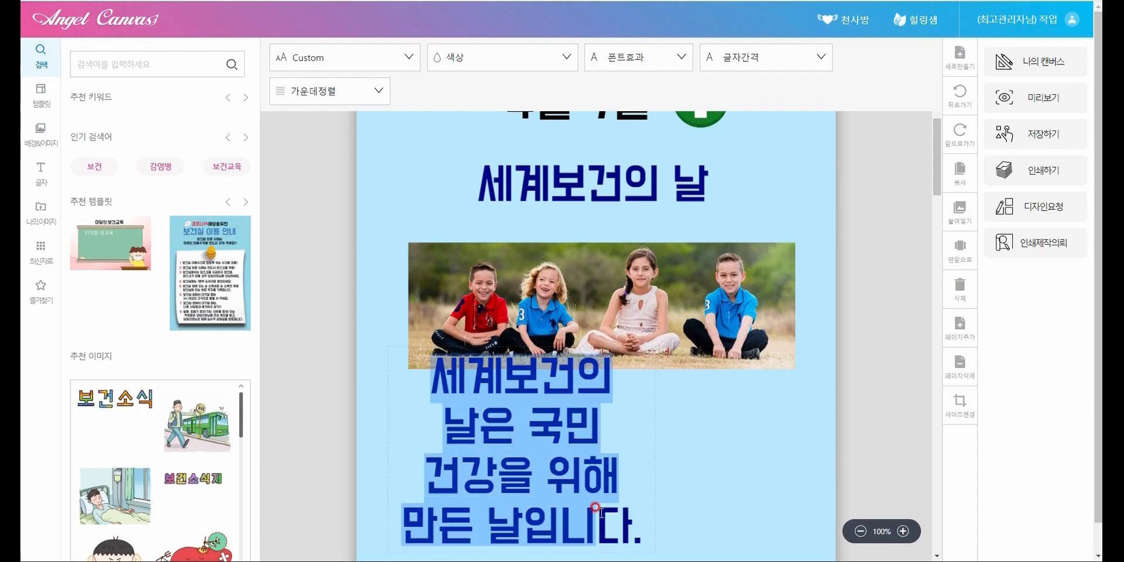
{"action": "left_click", "coordinate": [44, 184]}
{"action": "scroll", "coordinate": [134, 356], "scroll_direction": "down", "scroll_amount": 6}
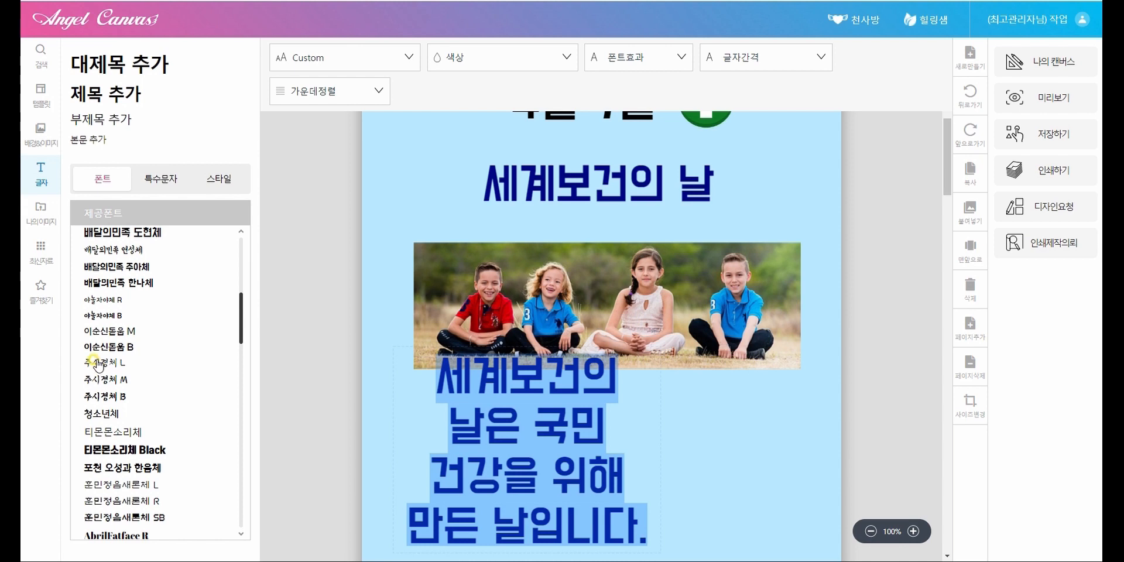
{"action": "left_click", "coordinate": [97, 331]}
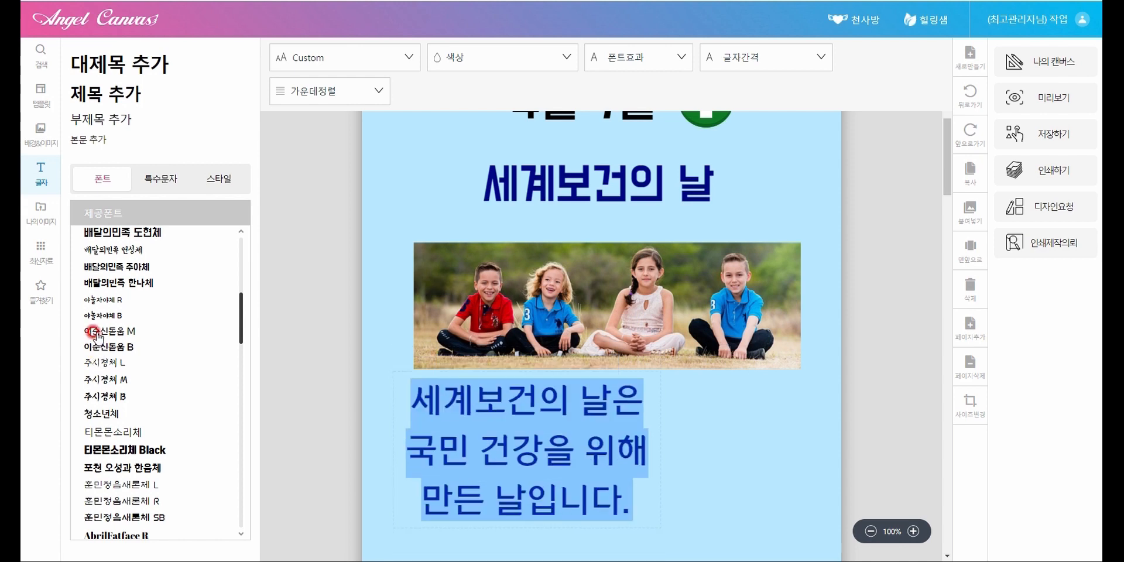
Step: Widen the sentence's text box to fit two lines and centre it beneath the photo
{"action": "left_click", "coordinate": [580, 428]}
{"action": "left_click_drag", "start_coordinate": [578, 428], "coordinate": [631, 457]}
{"action": "left_click_drag", "start_coordinate": [715, 480], "coordinate": [820, 480]}
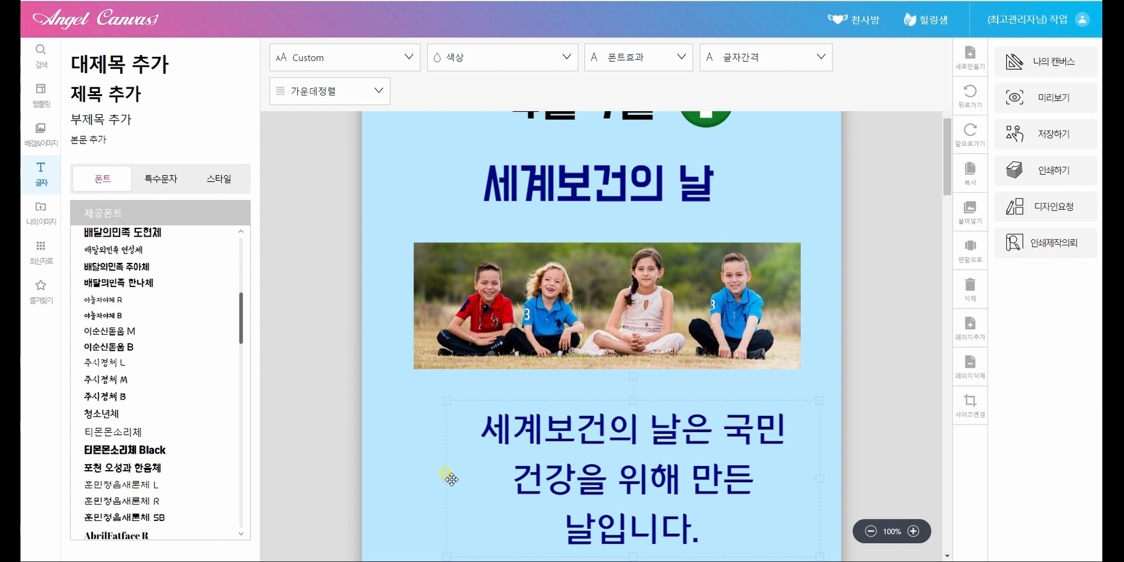
{"action": "left_click_drag", "start_coordinate": [447, 479], "coordinate": [397, 478]}
{"action": "left_click_drag", "start_coordinate": [582, 454], "coordinate": [580, 438]}
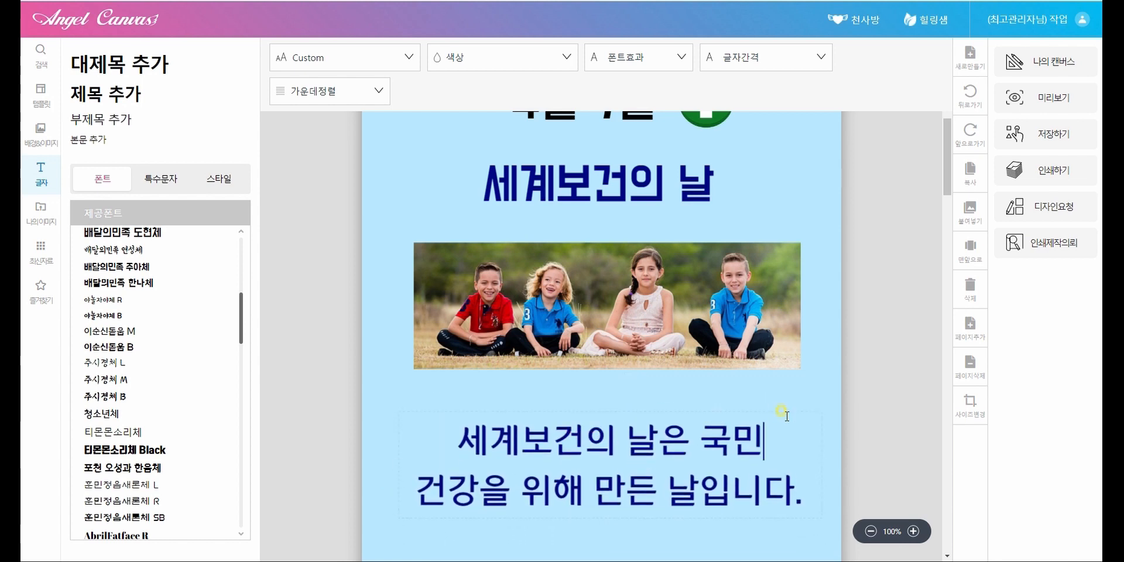
{"action": "left_click", "coordinate": [744, 396]}
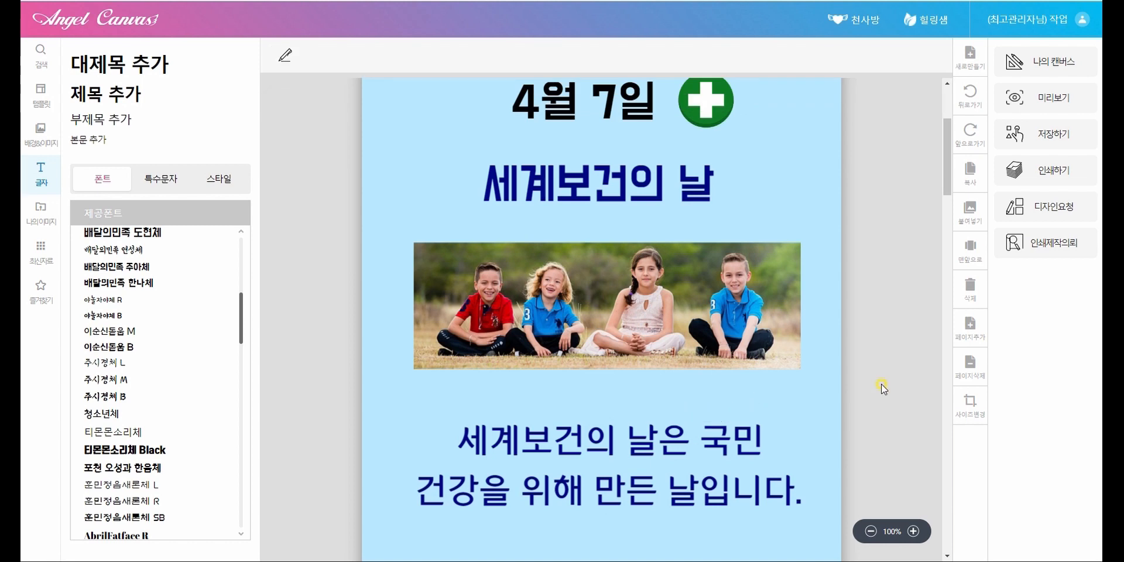
Step: Browse the A4 design templates and bring up the background and image library
{"action": "left_click", "coordinate": [40, 59]}
{"action": "left_click", "coordinate": [40, 98]}
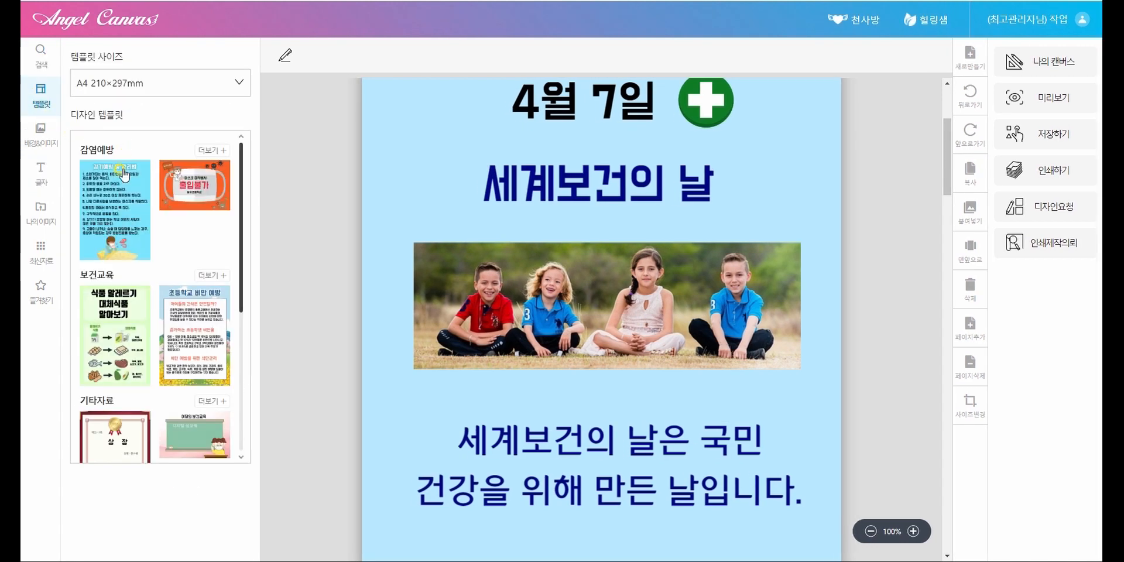
{"action": "scroll", "coordinate": [147, 324], "scroll_direction": "down", "scroll_amount": 1}
{"action": "scroll", "coordinate": [147, 324], "scroll_direction": "down", "scroll_amount": 1}
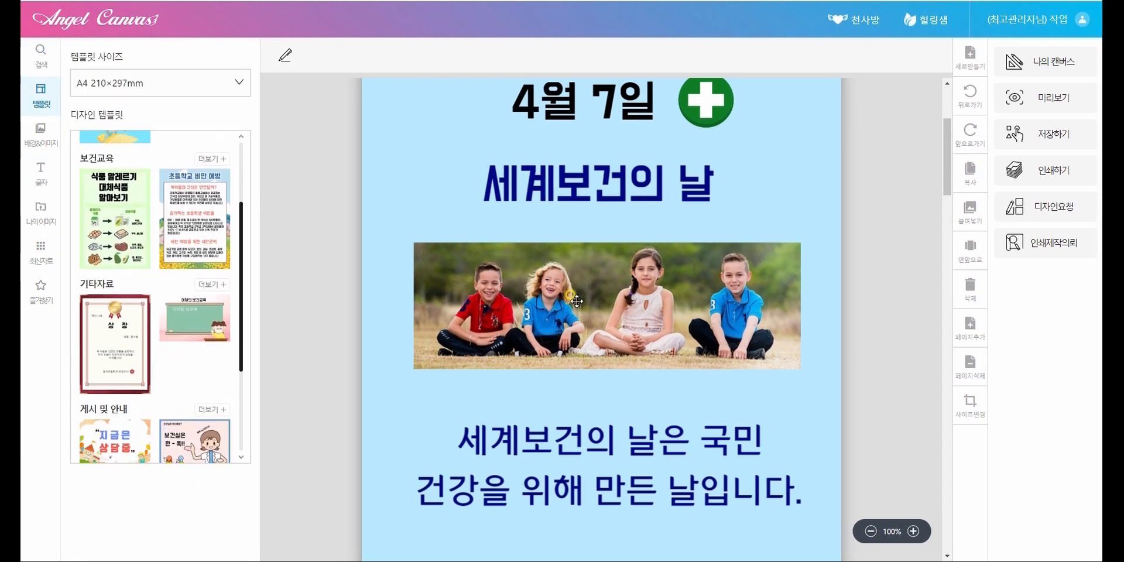
{"action": "left_click", "coordinate": [36, 150]}
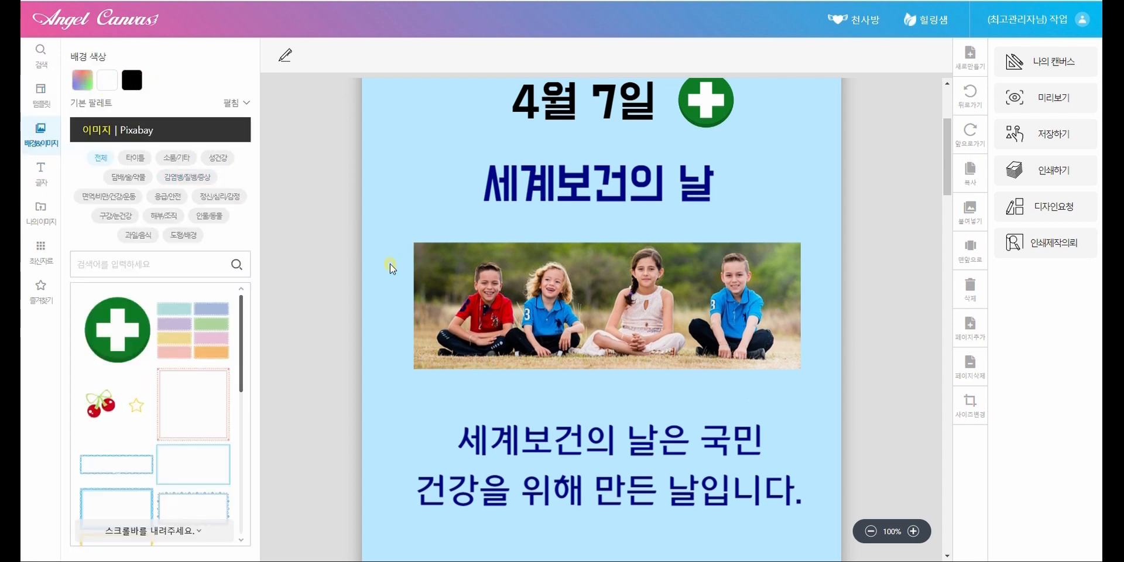
Step: Tilt the 세계보건의 날 heading above the photo slightly counterclockwise and shift it to the left beneath the date
{"action": "left_click", "coordinate": [495, 171]}
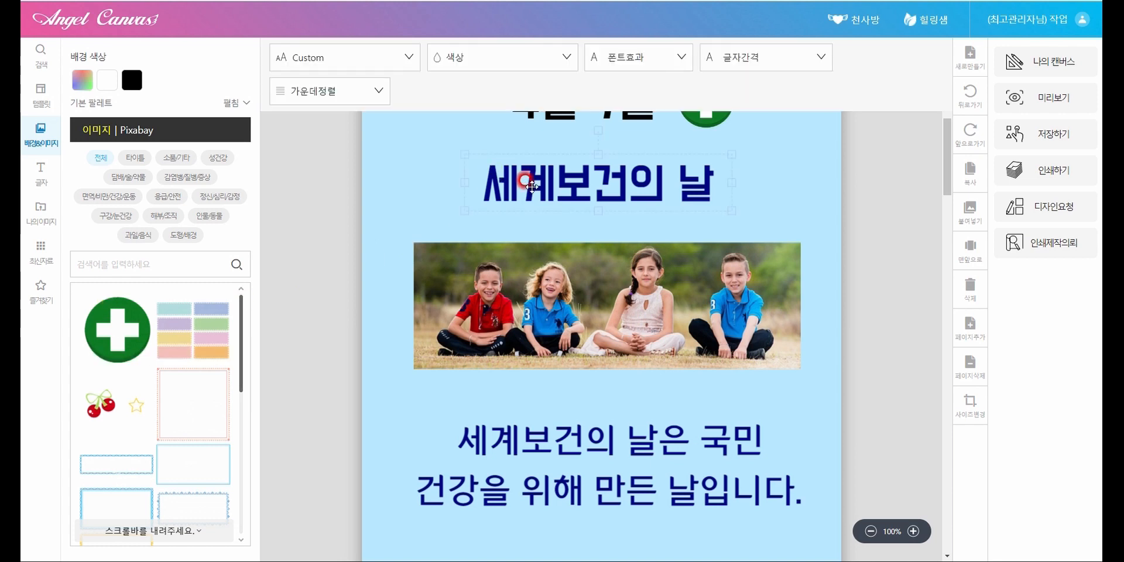
{"action": "mouse_move", "coordinate": [598, 127]}
{"action": "left_mouse_down"}
{"action": "mouse_move", "coordinate": [547, 151]}
{"action": "mouse_move", "coordinate": [577, 130]}
{"action": "mouse_move", "coordinate": [590, 153]}
{"action": "mouse_move", "coordinate": [603, 145]}
{"action": "mouse_move", "coordinate": [586, 131]}
{"action": "left_mouse_up"}
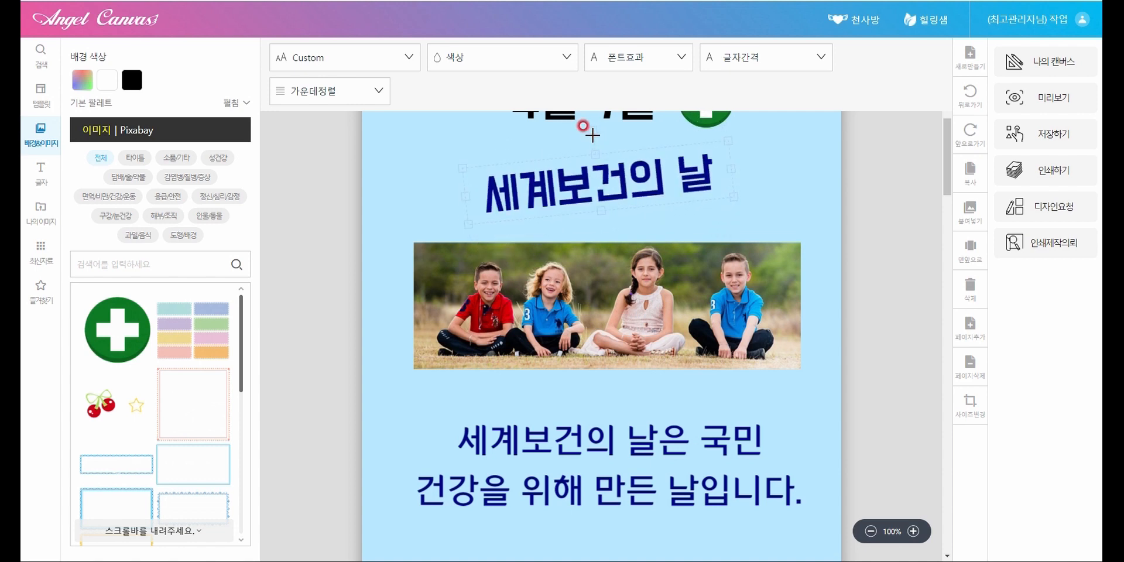
{"action": "left_click_drag", "start_coordinate": [592, 184], "coordinate": [550, 200]}
{"action": "left_click", "coordinate": [741, 220]}
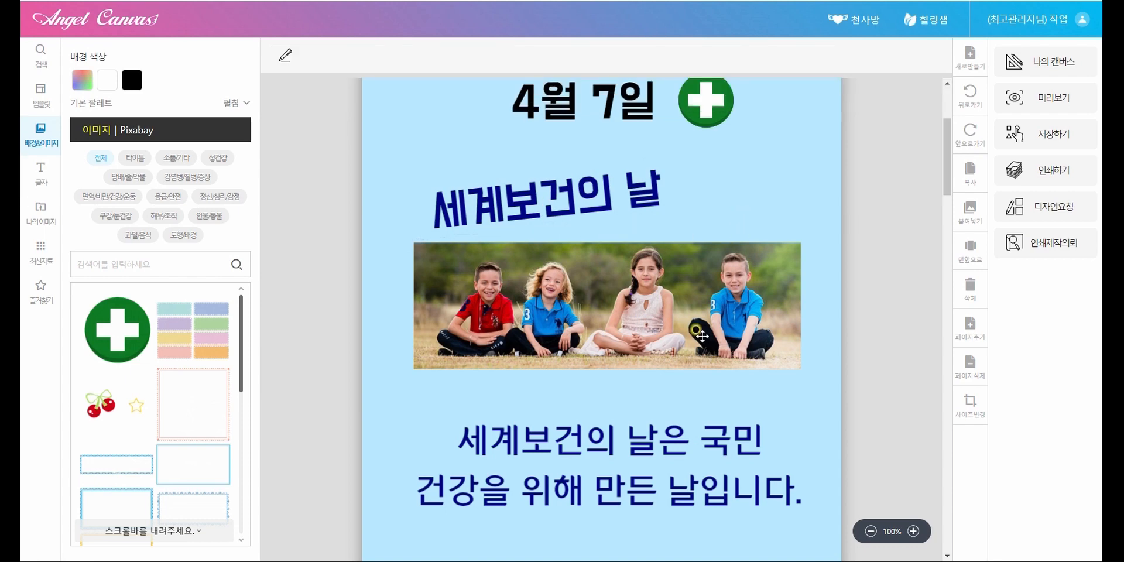
{"action": "scroll", "coordinate": [696, 328], "scroll_direction": "up", "scroll_amount": 1}
{"action": "left_click_drag", "start_coordinate": [542, 261], "coordinate": [551, 237]}
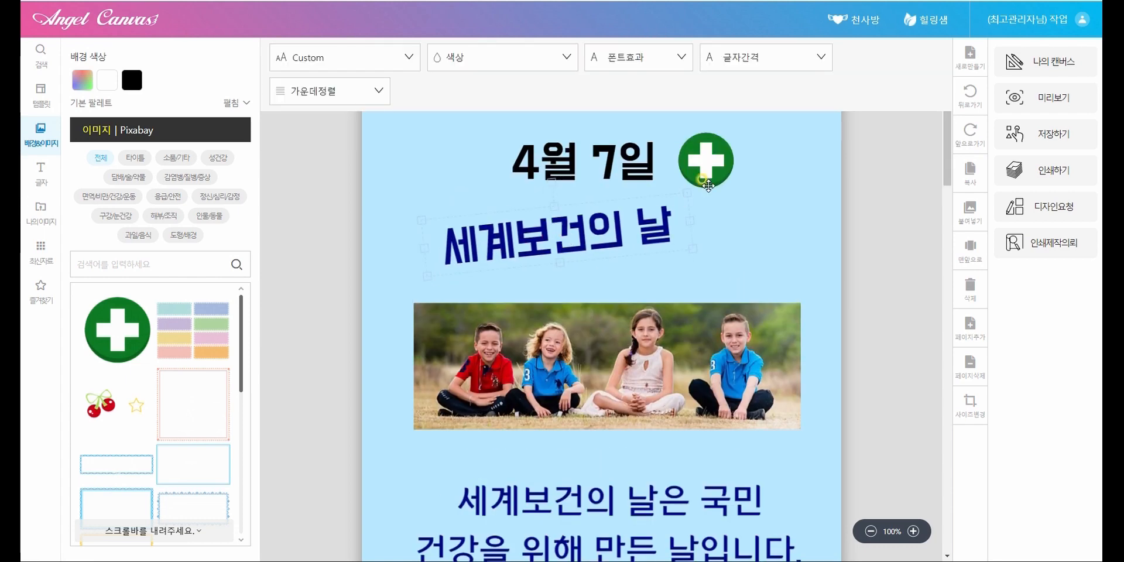
Step: Rotate the green cross image beside the date by about 45 degrees and move it slightly to the right
{"action": "left_click", "coordinate": [705, 178]}
{"action": "scroll", "coordinate": [784, 236], "scroll_direction": "up", "scroll_amount": 2}
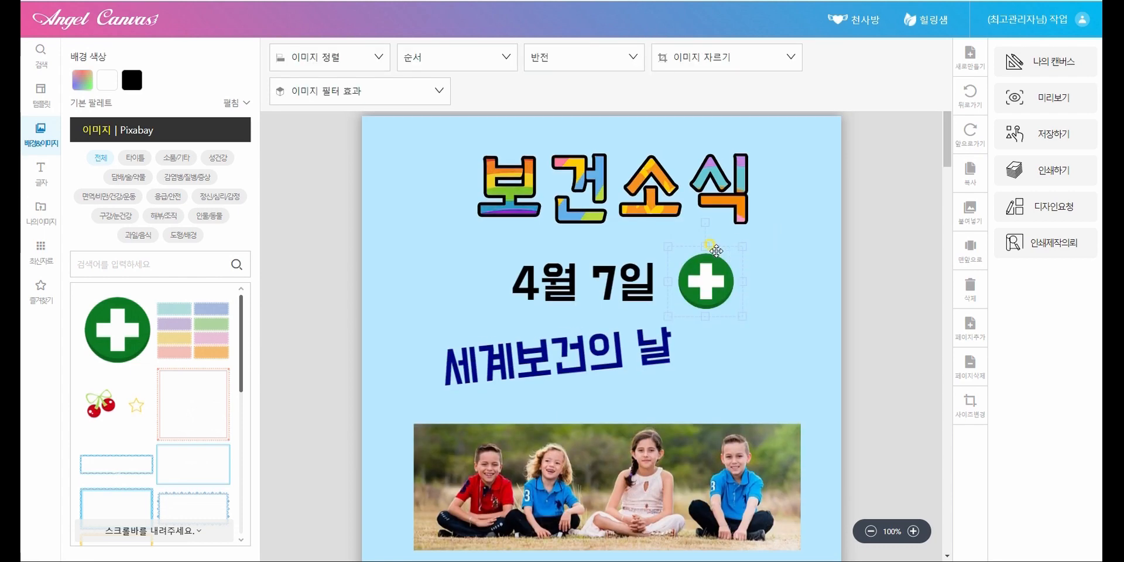
{"action": "left_click_drag", "start_coordinate": [705, 221], "coordinate": [706, 221]}
{"action": "left_click_drag", "start_coordinate": [706, 221], "coordinate": [722, 227]}
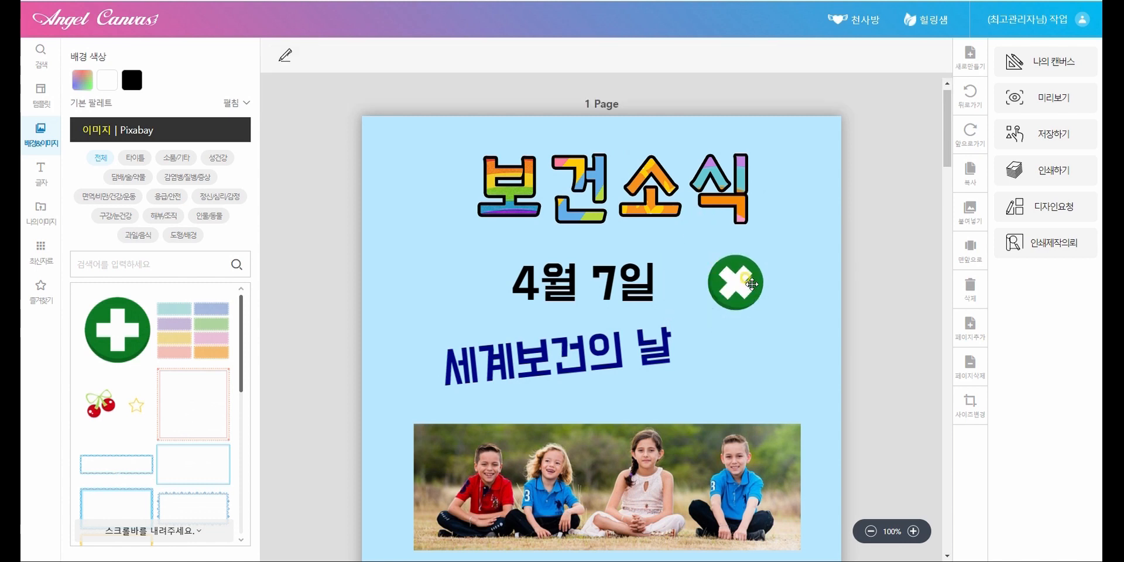
Step: Resize the 보건소식 title image from its corner, leaving it slightly smaller
{"action": "left_click", "coordinate": [626, 274]}
{"action": "left_click", "coordinate": [603, 193]}
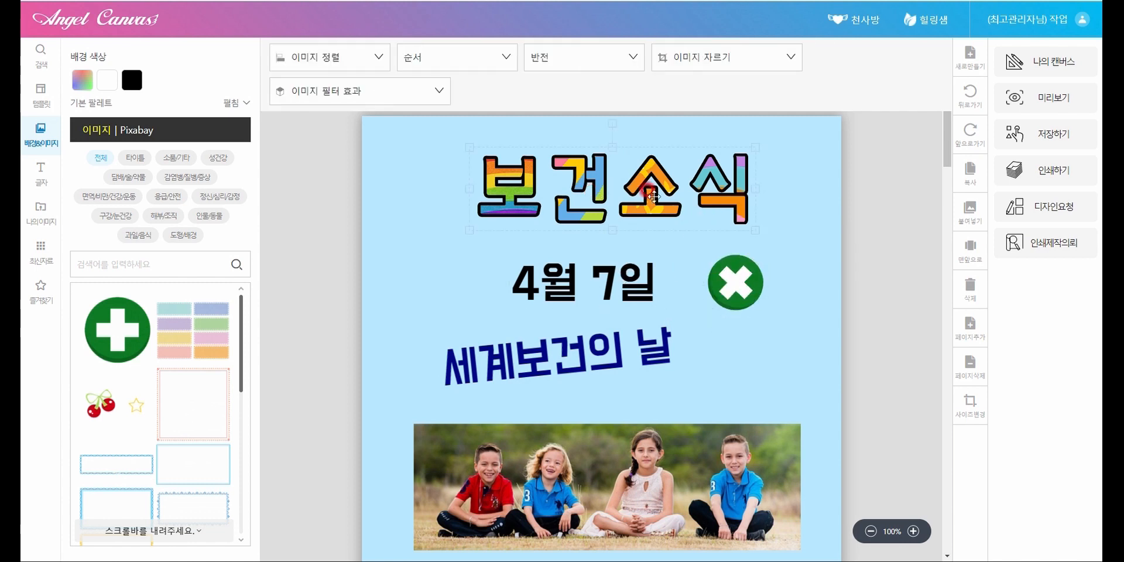
{"action": "mouse_move", "coordinate": [754, 147]}
{"action": "left_mouse_down"}
{"action": "mouse_move", "coordinate": [790, 142]}
{"action": "mouse_move", "coordinate": [808, 121]}
{"action": "mouse_move", "coordinate": [726, 158]}
{"action": "mouse_move", "coordinate": [797, 138]}
{"action": "mouse_move", "coordinate": [764, 159]}
{"action": "left_mouse_up"}
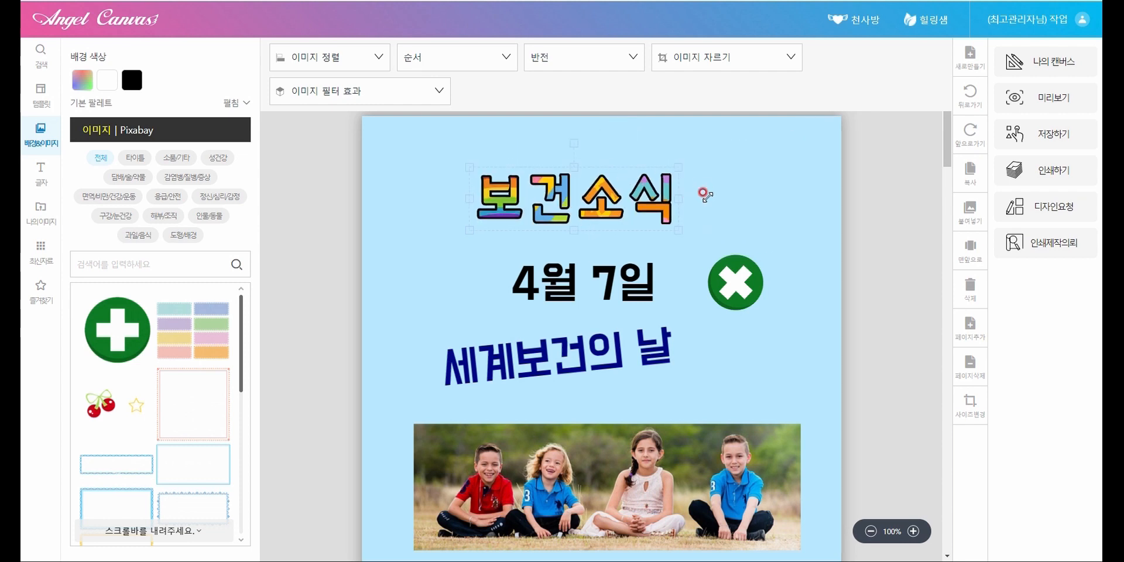
Step: Rotate the 세계보건의 날 heading back to nearly level and move it right, closer to the photo
{"action": "left_click", "coordinate": [627, 360]}
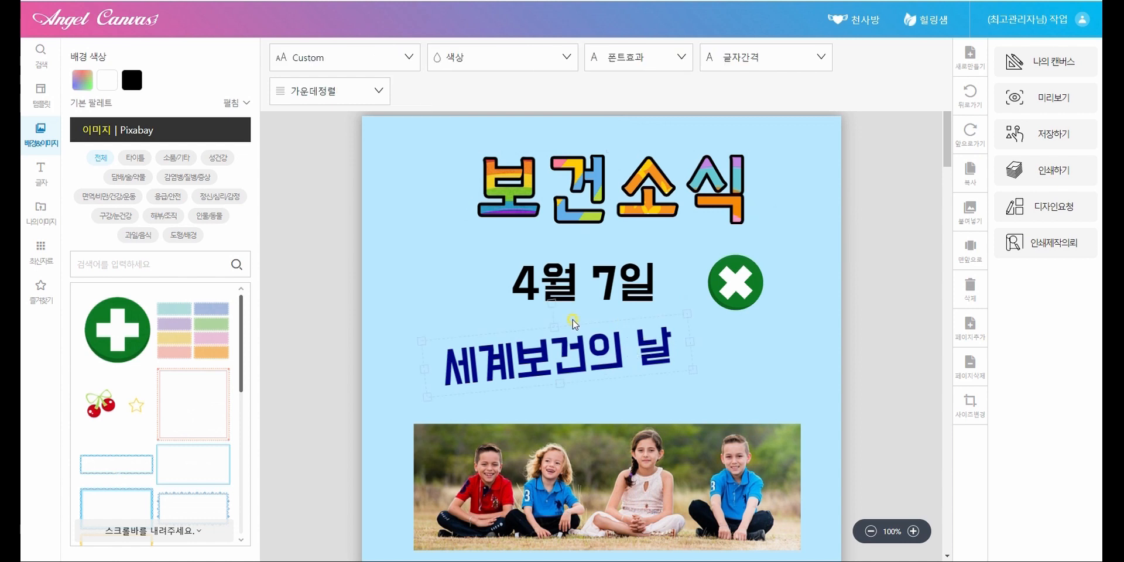
{"action": "left_click_drag", "start_coordinate": [551, 303], "coordinate": [631, 356]}
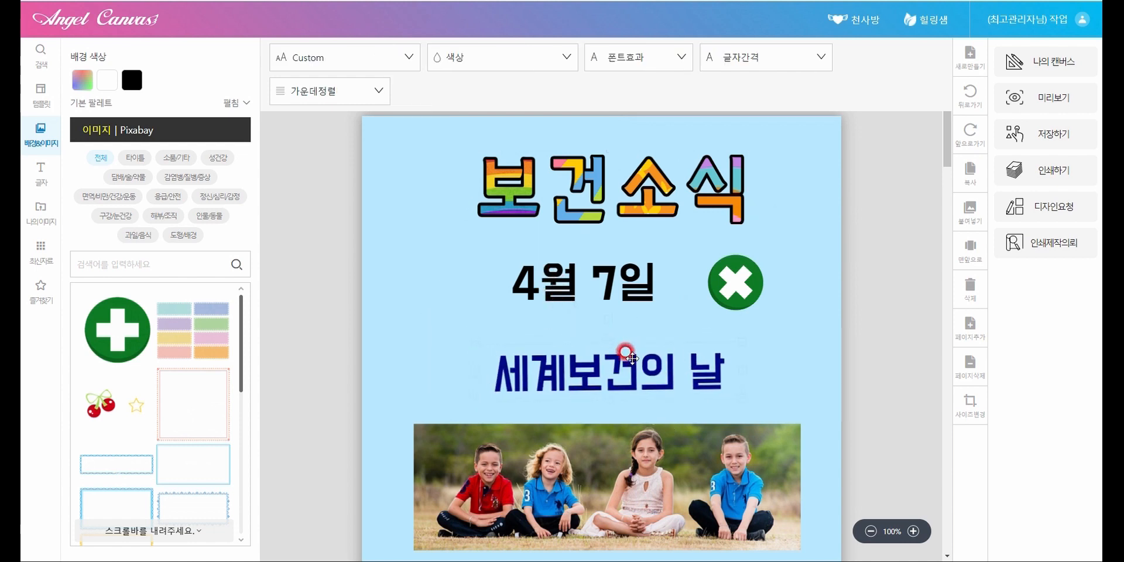
Step: Tilt the photo of the four children slightly clockwise and shift it a little to the left beneath the 세계보건의 날 heading
{"action": "left_click", "coordinate": [800, 399]}
{"action": "scroll", "coordinate": [800, 416], "scroll_direction": "down", "scroll_amount": 2}
{"action": "left_click", "coordinate": [660, 358]}
{"action": "left_click_drag", "start_coordinate": [611, 272], "coordinate": [610, 261]}
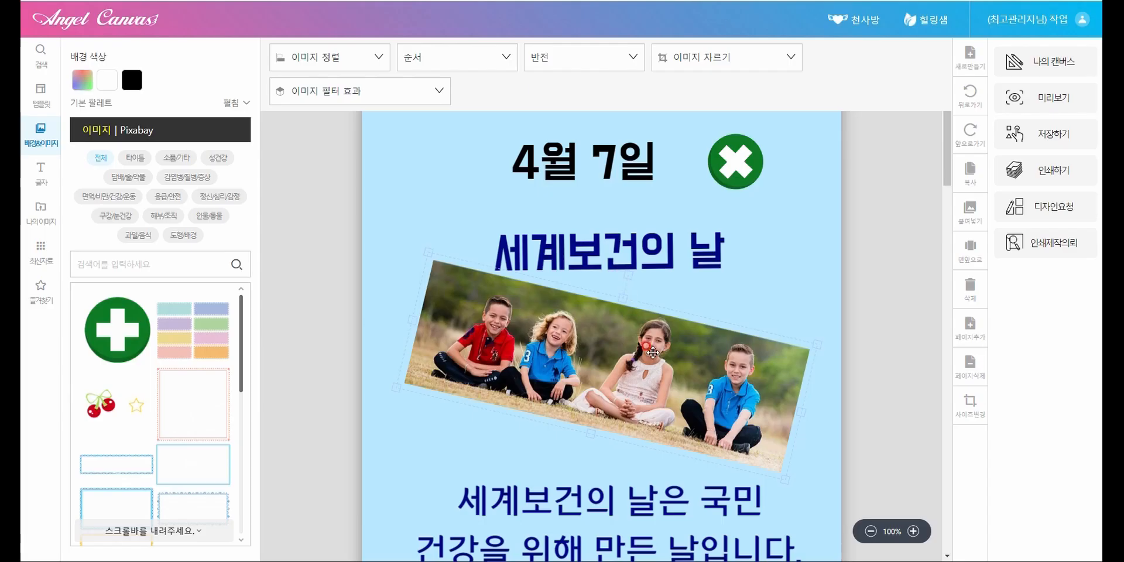
{"action": "mouse_move", "coordinate": [651, 351]}
{"action": "left_mouse_down"}
{"action": "mouse_move", "coordinate": [657, 375]}
{"action": "mouse_move", "coordinate": [635, 361]}
{"action": "left_mouse_up"}
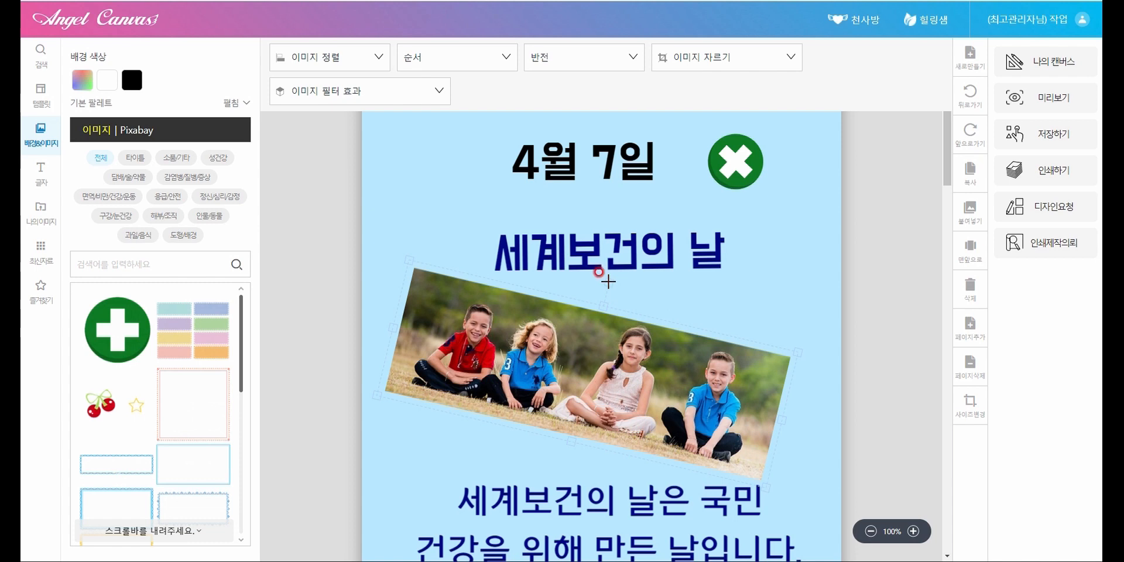
{"action": "left_click_drag", "start_coordinate": [607, 276], "coordinate": [592, 272]}
{"action": "left_click", "coordinate": [716, 302]}
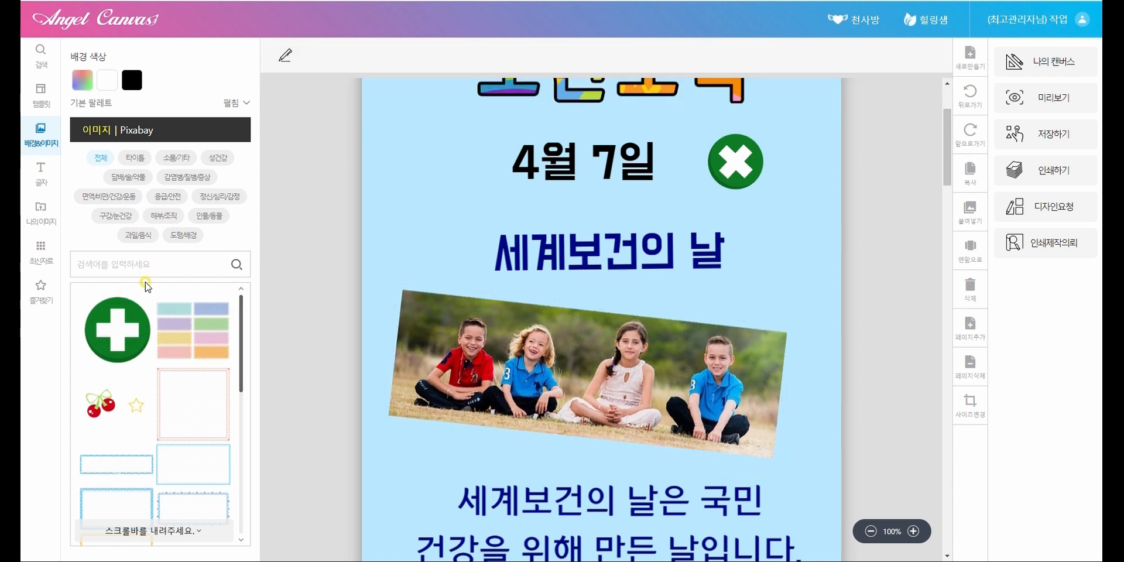
Step: Insert the cherry-and-star image, shrink it to a tiny ornament and place it in page 1's upper-left corner
{"action": "left_click", "coordinate": [101, 404]}
{"action": "left_click_drag", "start_coordinate": [96, 398], "coordinate": [252, 396]}
{"action": "left_click_drag", "start_coordinate": [578, 336], "coordinate": [409, 195]}
{"action": "scroll", "coordinate": [607, 303], "scroll_direction": "up", "scroll_amount": 3}
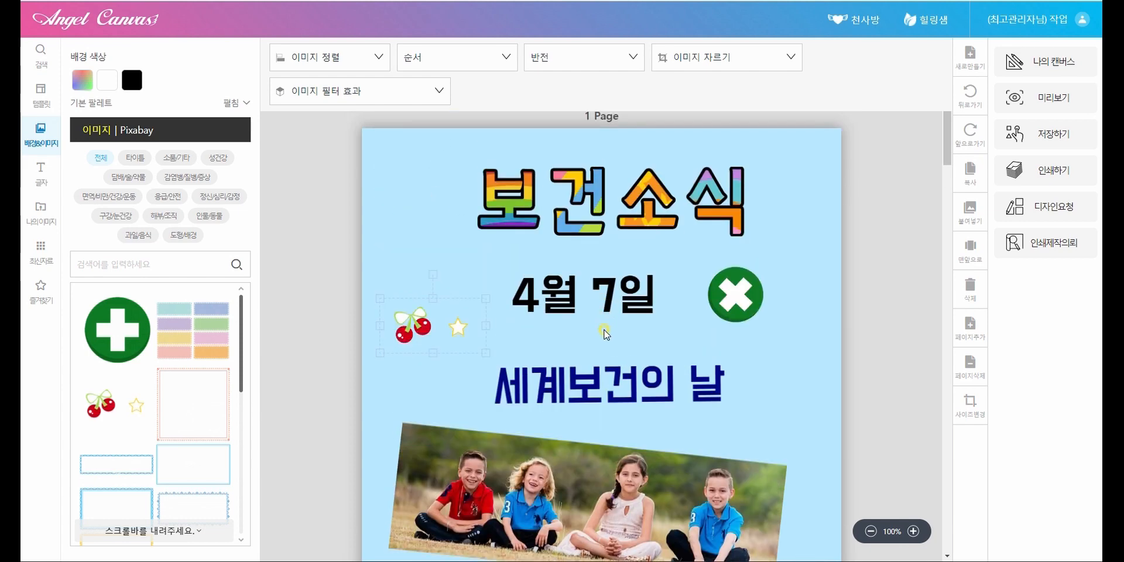
{"action": "left_click_drag", "start_coordinate": [379, 295], "coordinate": [402, 149]}
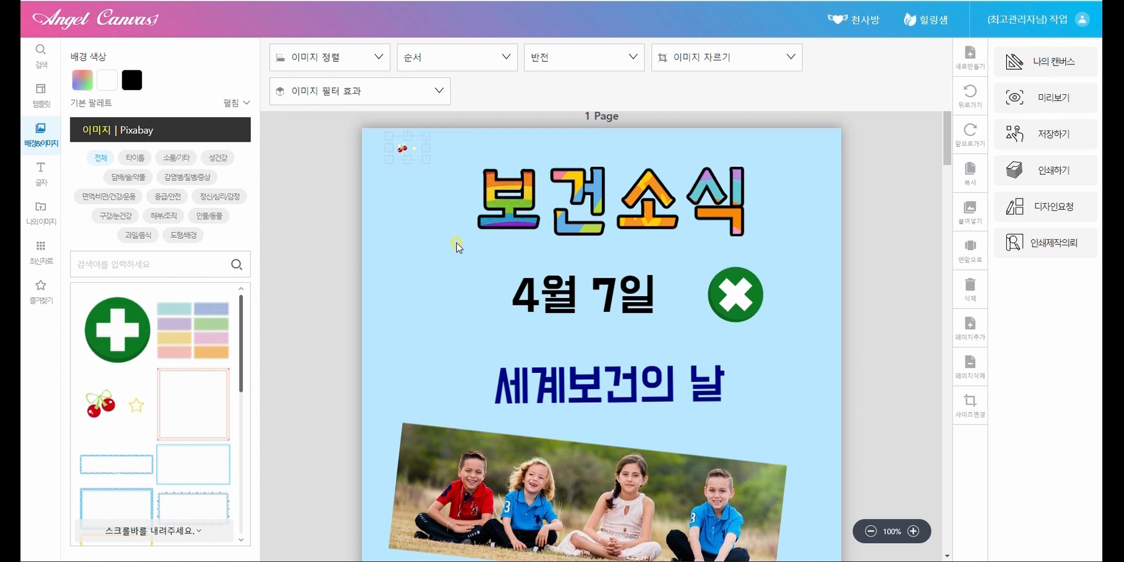
Step: Duplicate the tiny cherry image repeatedly and line the copies up in a row across the top edge of page 1
{"action": "left_click_drag", "start_coordinate": [414, 154], "coordinate": [431, 150]}
{"action": "left_click_drag", "start_coordinate": [407, 168], "coordinate": [453, 154]}
{"action": "left_click_drag", "start_coordinate": [423, 189], "coordinate": [492, 174]}
{"action": "key", "text": "ctrl+v"}
{"action": "left_click_drag", "start_coordinate": [422, 177], "coordinate": [524, 152]}
{"action": "left_click_drag", "start_coordinate": [431, 148], "coordinate": [526, 174]}
{"action": "left_click_drag", "start_coordinate": [465, 157], "coordinate": [609, 155]}
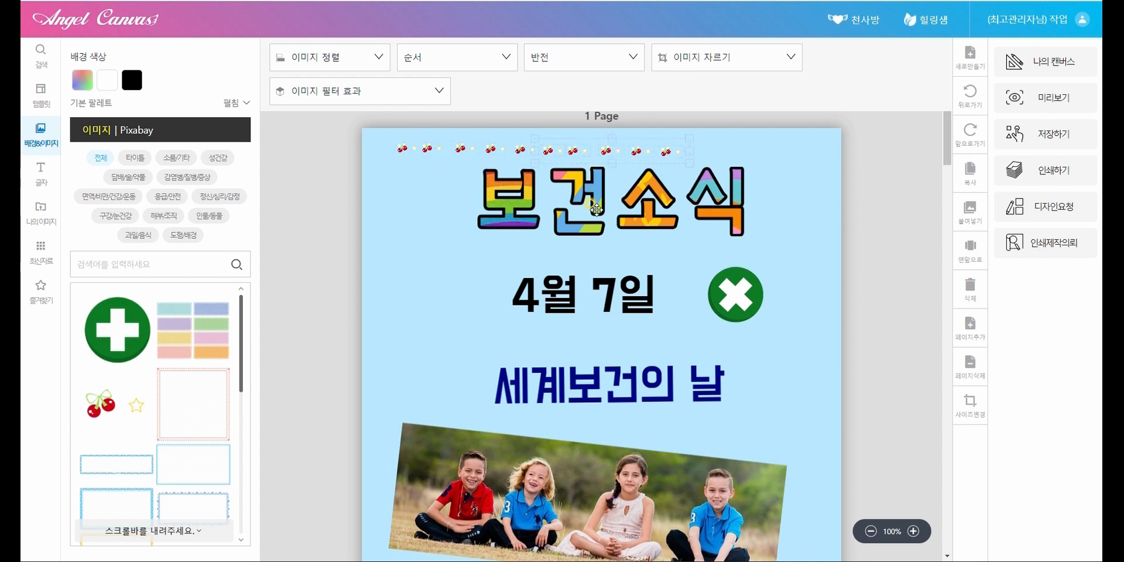
{"action": "left_click_drag", "start_coordinate": [467, 164], "coordinate": [748, 155]}
{"action": "left_click", "coordinate": [809, 188]}
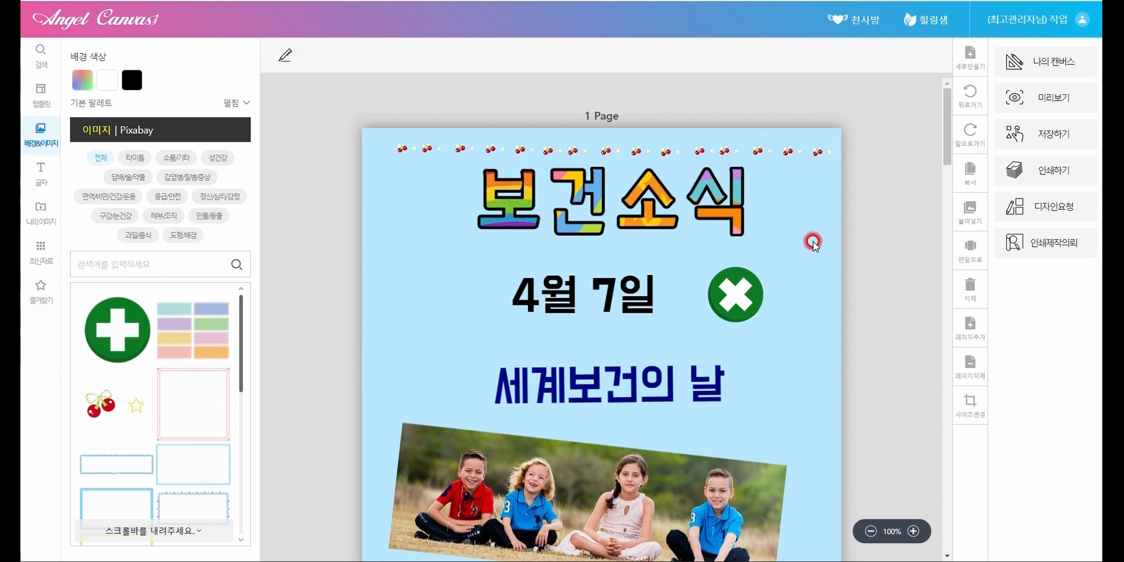
Step: Select all the cherry images in the top row and paste a copy of the row along the bottom edge of page 1
{"action": "left_click", "coordinate": [667, 155]}
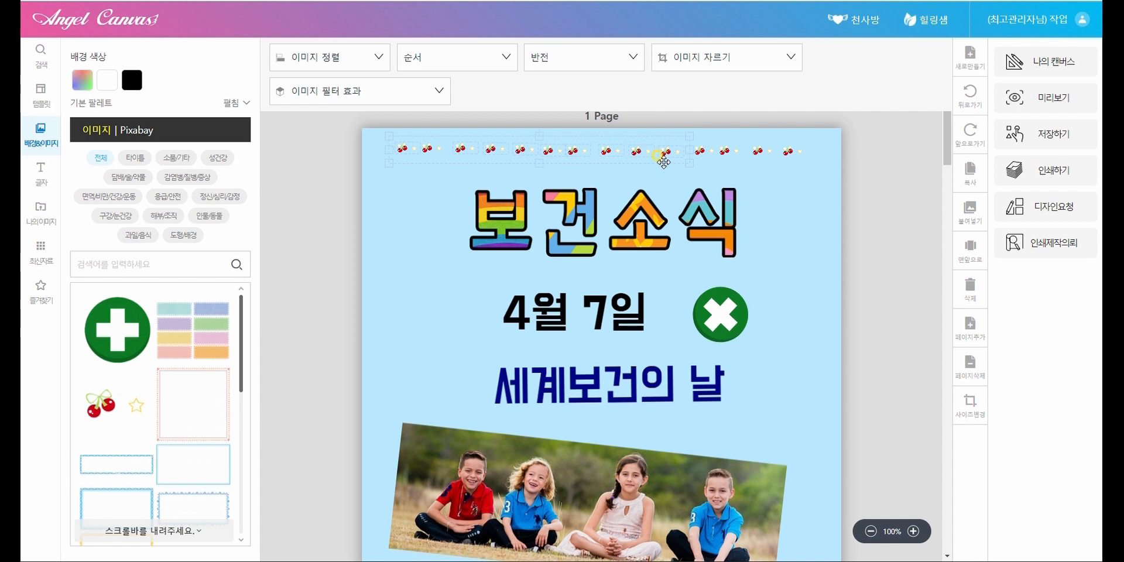
{"action": "left_click", "coordinate": [645, 151]}
{"action": "left_click", "coordinate": [649, 171]}
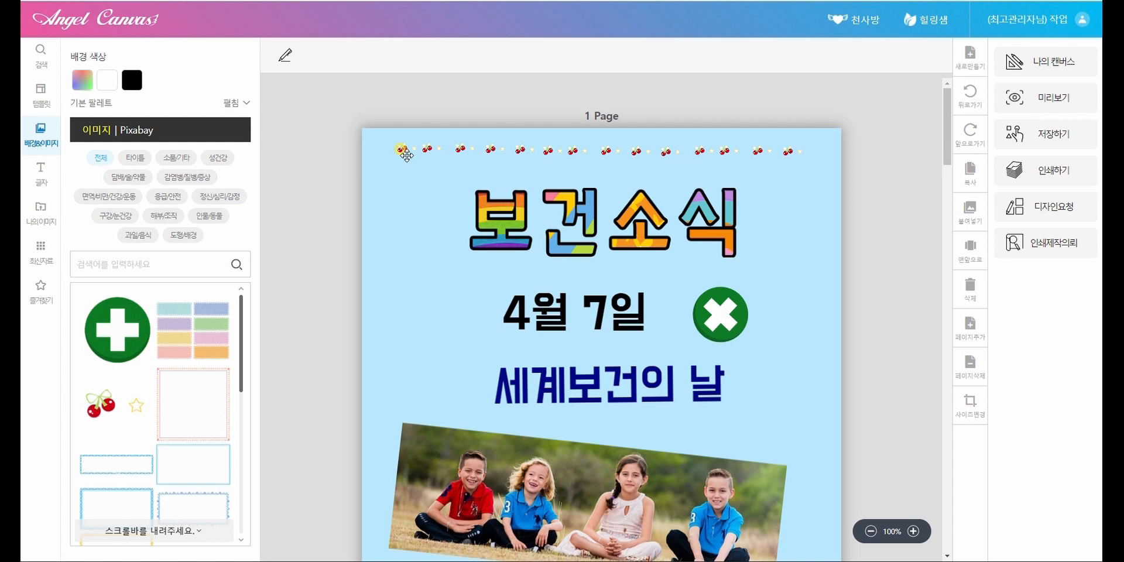
{"action": "left_click", "coordinate": [403, 151]}
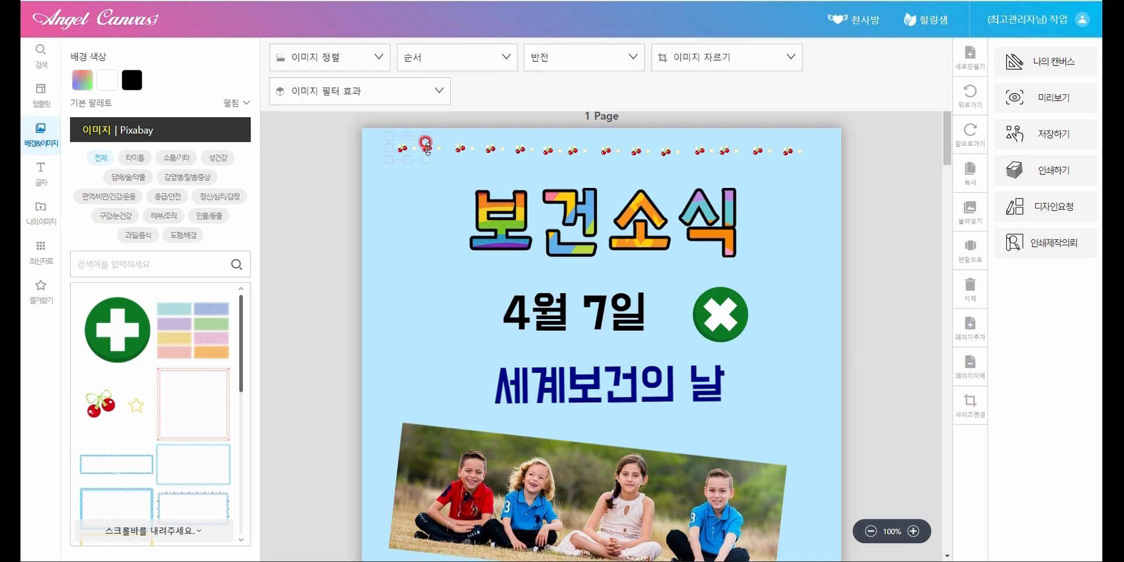
{"action": "left_click", "coordinate": [440, 151], "text": "shift"}
{"action": "left_click", "coordinate": [464, 151], "text": "shift"}
{"action": "left_click", "coordinate": [494, 149], "text": "shift"}
{"action": "left_click", "coordinate": [520, 149], "text": "shift"}
{"action": "left_click", "coordinate": [548, 150], "text": "shift"}
{"action": "left_click", "coordinate": [574, 147], "text": "shift"}
{"action": "left_click", "coordinate": [607, 151], "text": "shift"}
{"action": "left_click", "coordinate": [637, 151], "text": "shift"}
{"action": "left_click", "coordinate": [662, 150], "text": "shift"}
{"action": "left_click", "coordinate": [699, 150], "text": "shift"}
{"action": "left_click", "coordinate": [729, 151], "text": "shift"}
{"action": "left_click", "coordinate": [759, 151], "text": "shift"}
{"action": "left_click", "coordinate": [788, 150], "text": "shift"}
{"action": "scroll", "coordinate": [602, 249], "scroll_direction": "down", "scroll_amount": 4}
{"action": "key", "text": "ctrl+v"}
{"action": "scroll", "coordinate": [580, 510], "scroll_direction": "up", "scroll_amount": 1}
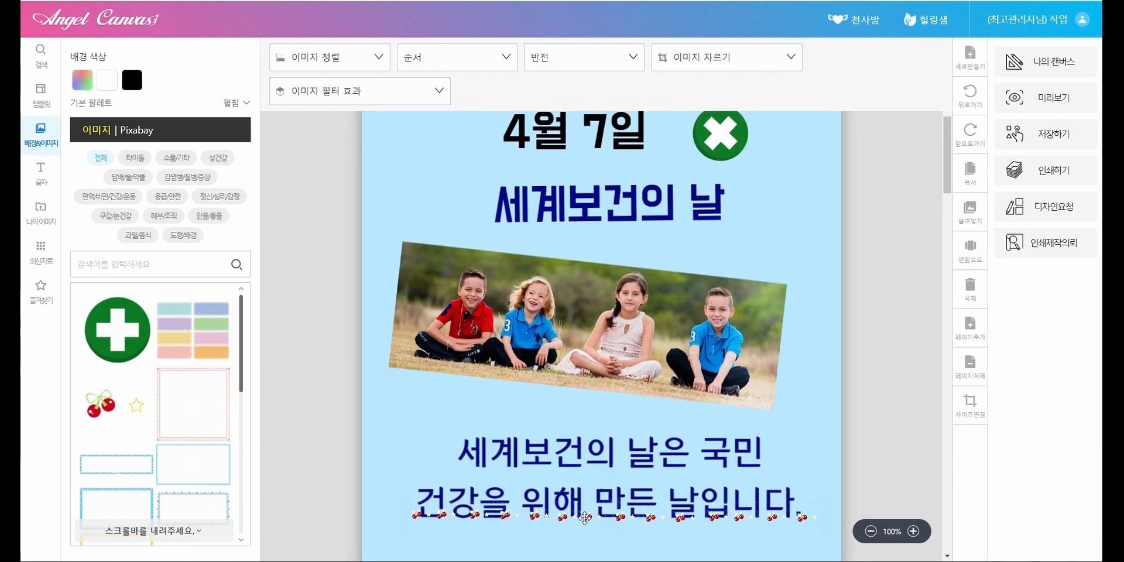
{"action": "scroll", "coordinate": [586, 423], "scroll_direction": "down", "scroll_amount": 2}
{"action": "left_click_drag", "start_coordinate": [580, 394], "coordinate": [565, 481]}
{"action": "left_click", "coordinate": [568, 428]}
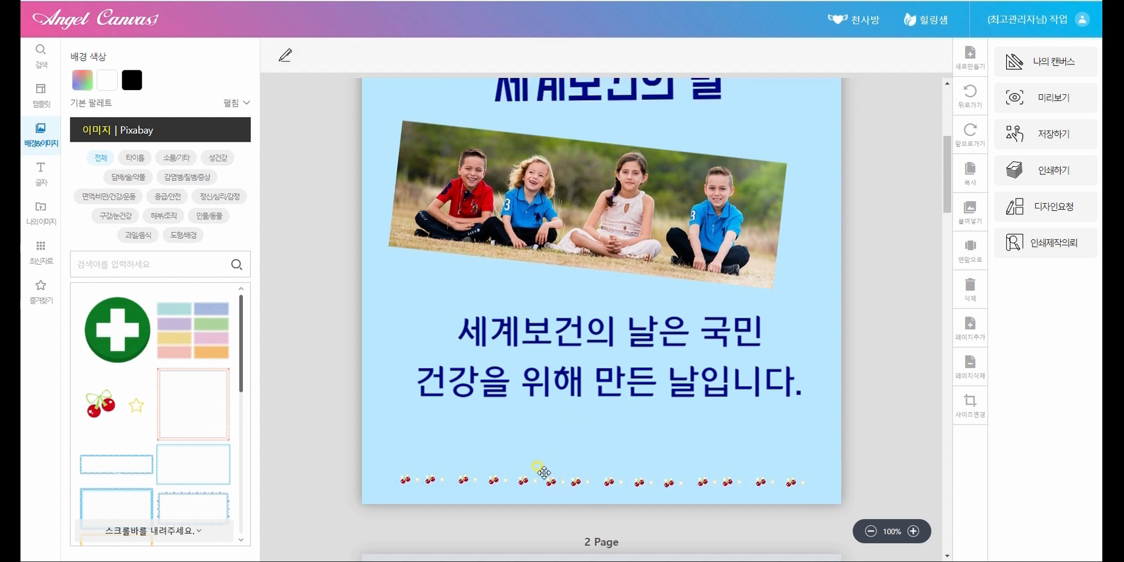
{"action": "left_click", "coordinate": [517, 482]}
{"action": "left_click", "coordinate": [595, 443]}
Step: Paste further copies of the cherry row, rotate them to vertical and place them along the right and left edges of page 1
{"action": "scroll", "coordinate": [592, 416], "scroll_direction": "up", "scroll_amount": 5}
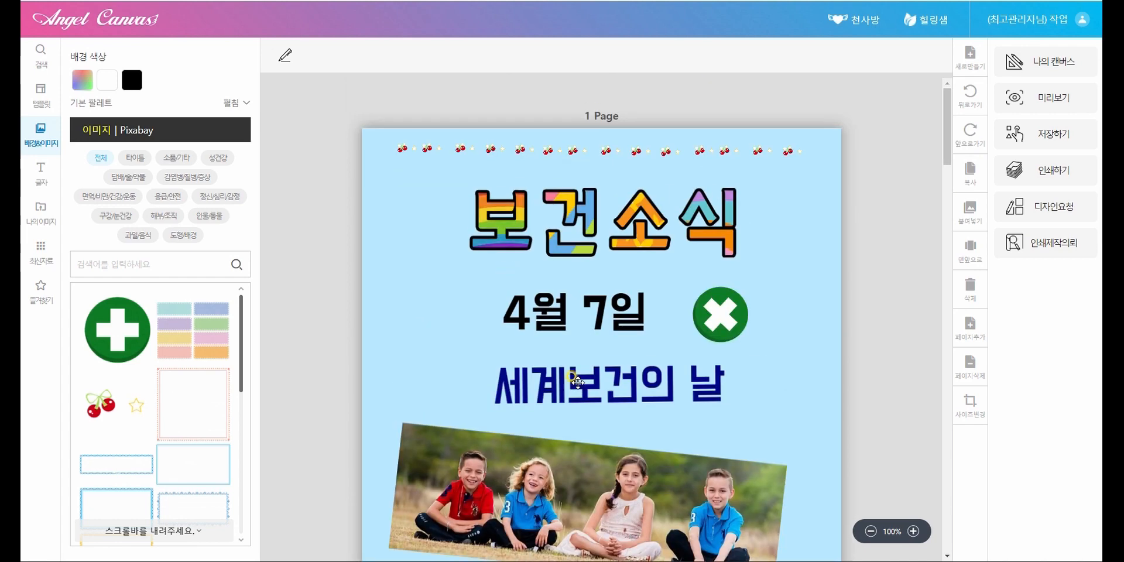
{"action": "key", "text": "ctrl+v"}
{"action": "left_click_drag", "start_coordinate": [579, 172], "coordinate": [580, 270]}
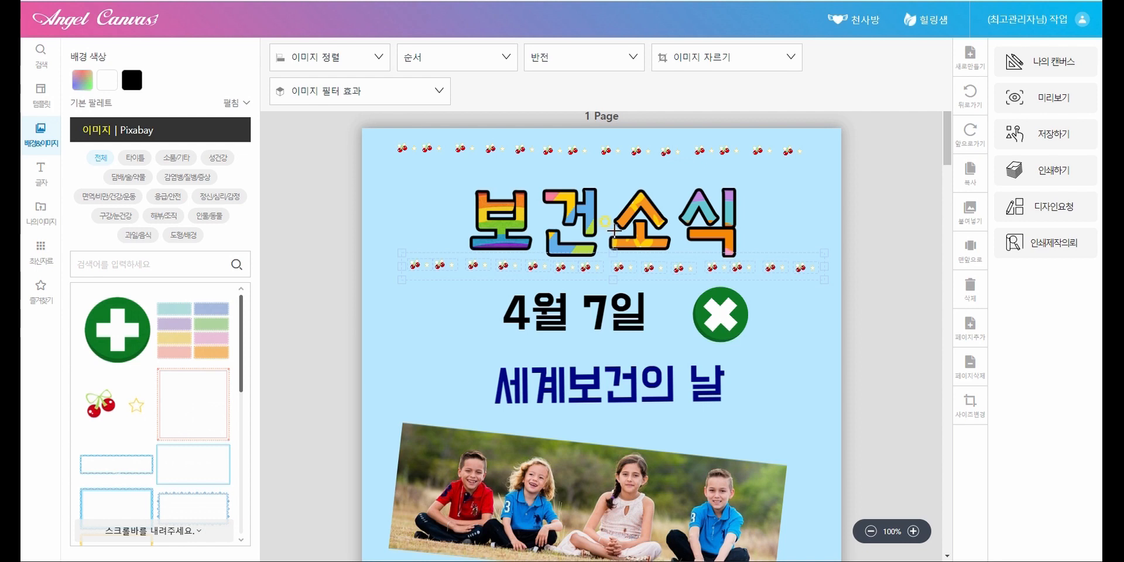
{"action": "left_click_drag", "start_coordinate": [607, 267], "coordinate": [594, 281]}
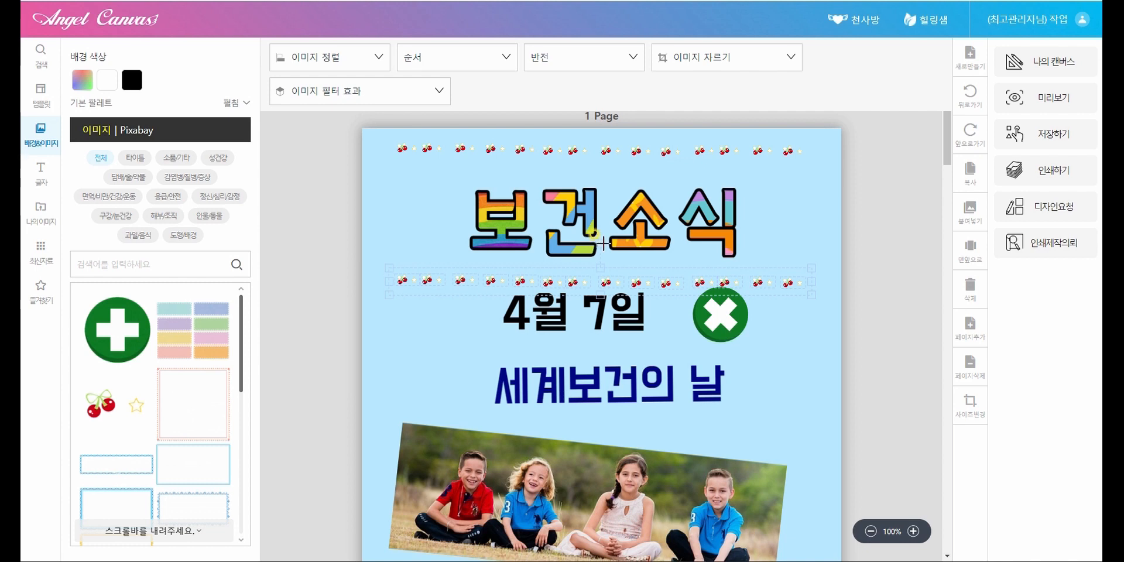
{"action": "left_click_drag", "start_coordinate": [599, 243], "coordinate": [812, 342]}
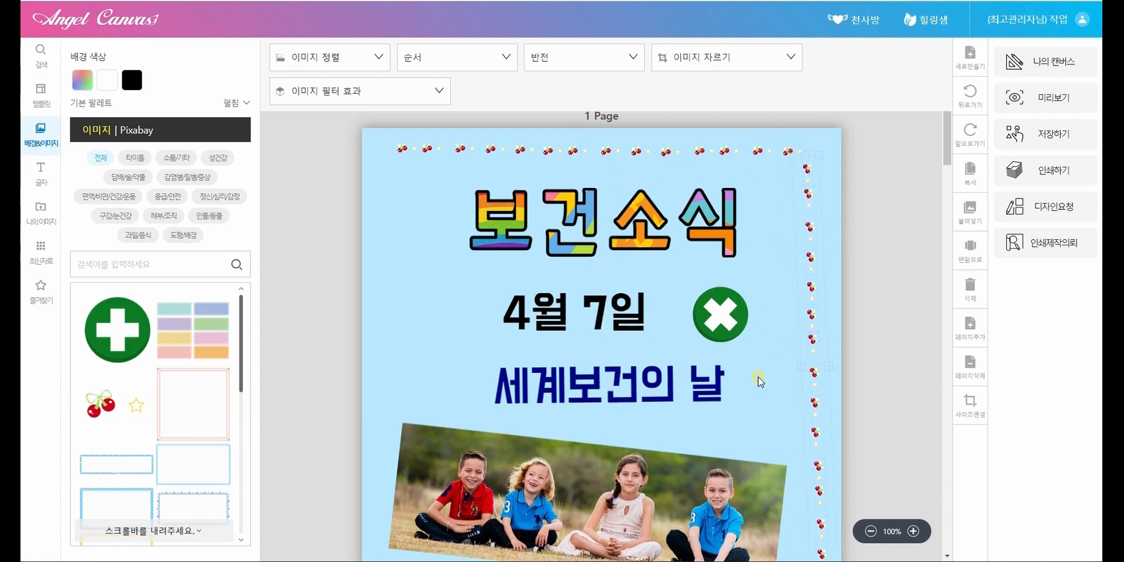
{"action": "scroll", "coordinate": [742, 369], "scroll_direction": "down", "scroll_amount": 5}
Step: Shrink the children's photo and the body text beneath it so both sit inside the cherry border, centring the text near the bottom
{"action": "left_click_drag", "start_coordinate": [945, 148], "coordinate": [930, 184]}
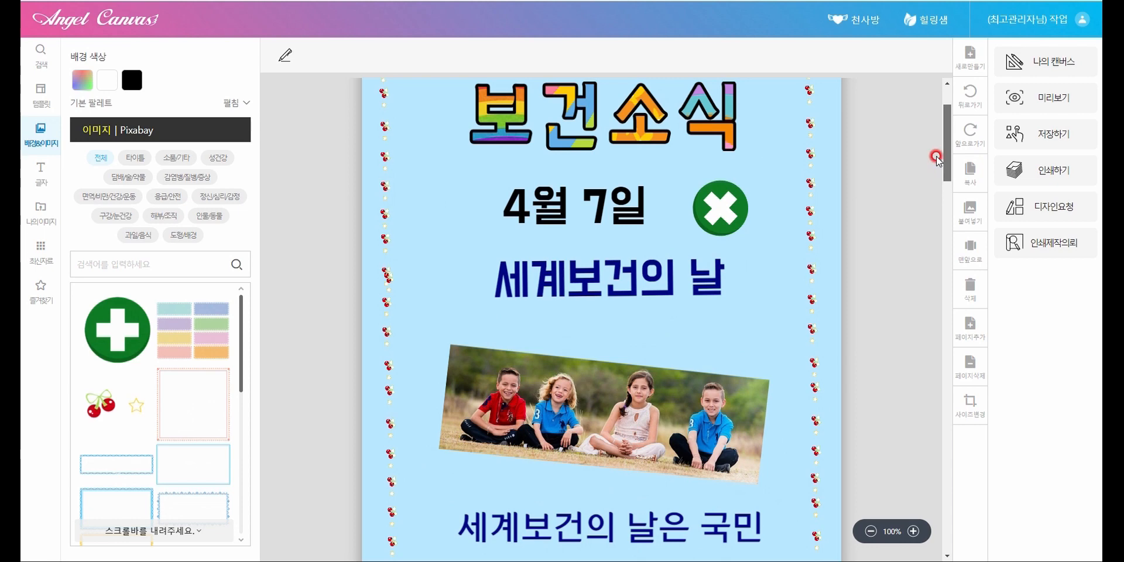
{"action": "left_click", "coordinate": [571, 386]}
{"action": "left_click_drag", "start_coordinate": [391, 353], "coordinate": [447, 381]}
{"action": "left_click_drag", "start_coordinate": [610, 396], "coordinate": [580, 422]}
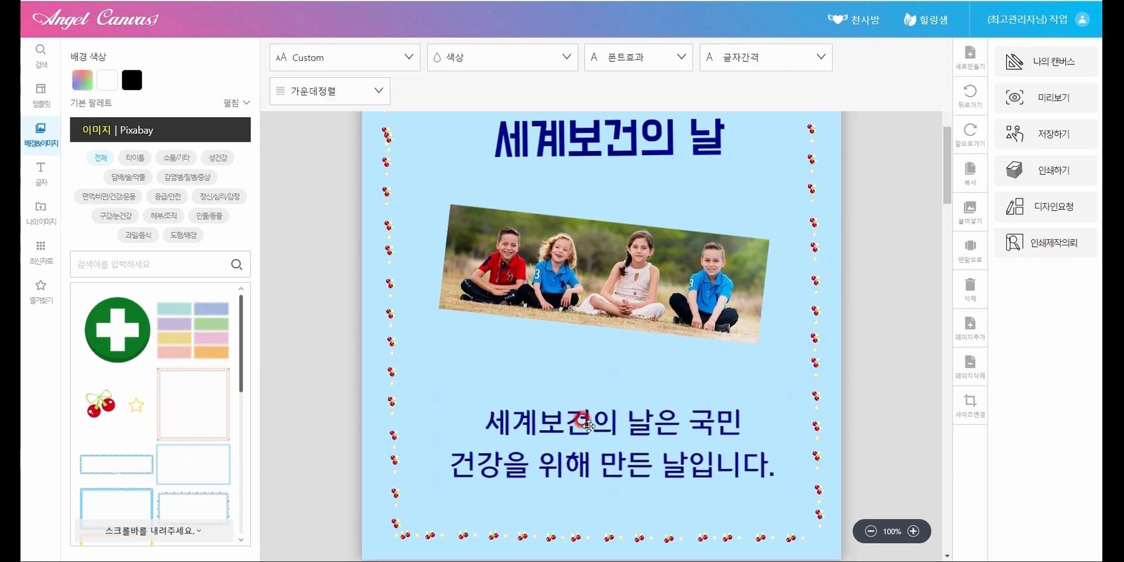
Step: Review page 1 from the 보건소식 title down to the bottom cherry border
{"action": "scroll", "coordinate": [890, 346], "scroll_direction": "up", "scroll_amount": 3}
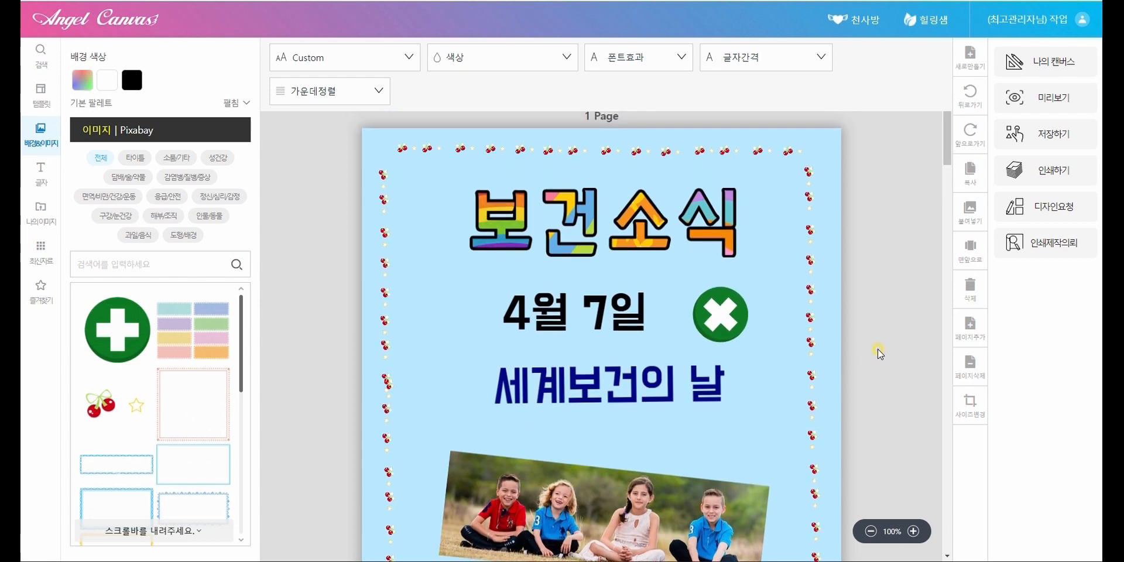
{"action": "scroll", "coordinate": [873, 350], "scroll_direction": "down", "scroll_amount": 3}
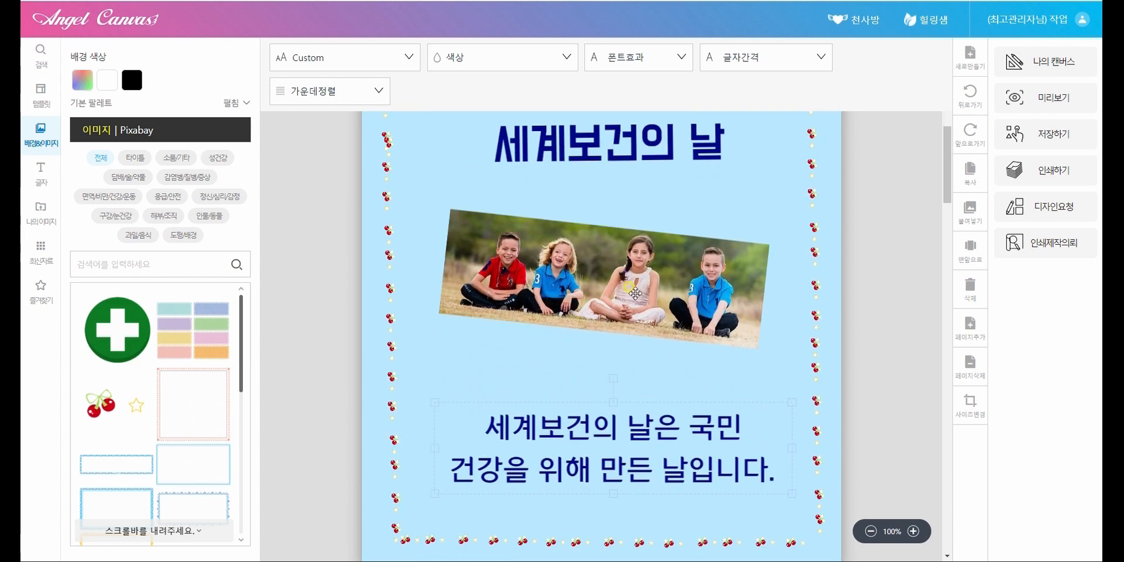
{"action": "scroll", "coordinate": [646, 314], "scroll_direction": "up", "scroll_amount": 3}
{"action": "left_click", "coordinate": [723, 267]}
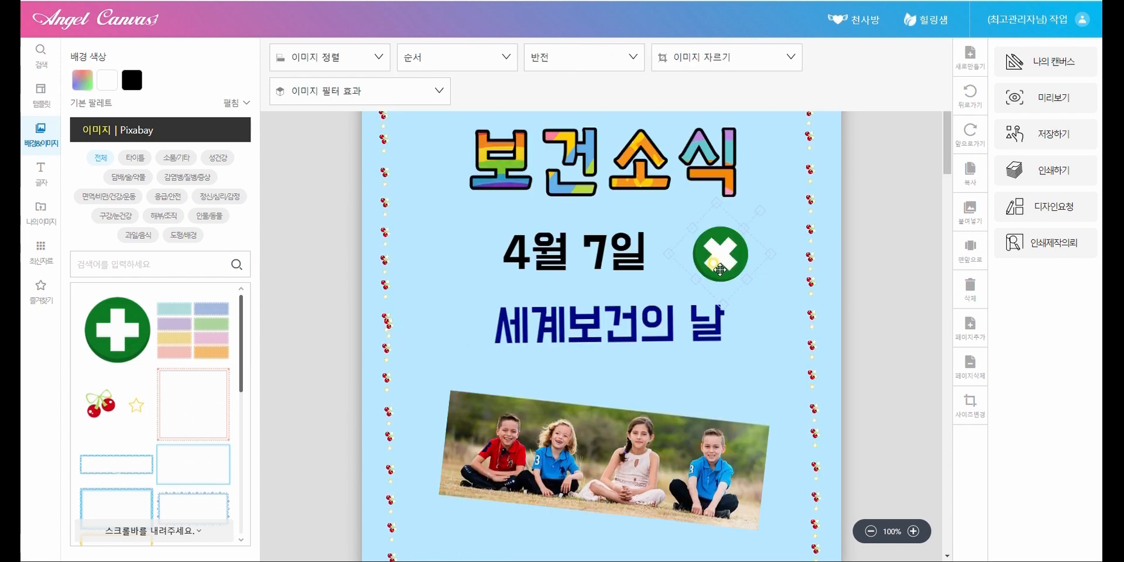
{"action": "scroll", "coordinate": [876, 297], "scroll_direction": "up", "scroll_amount": 1}
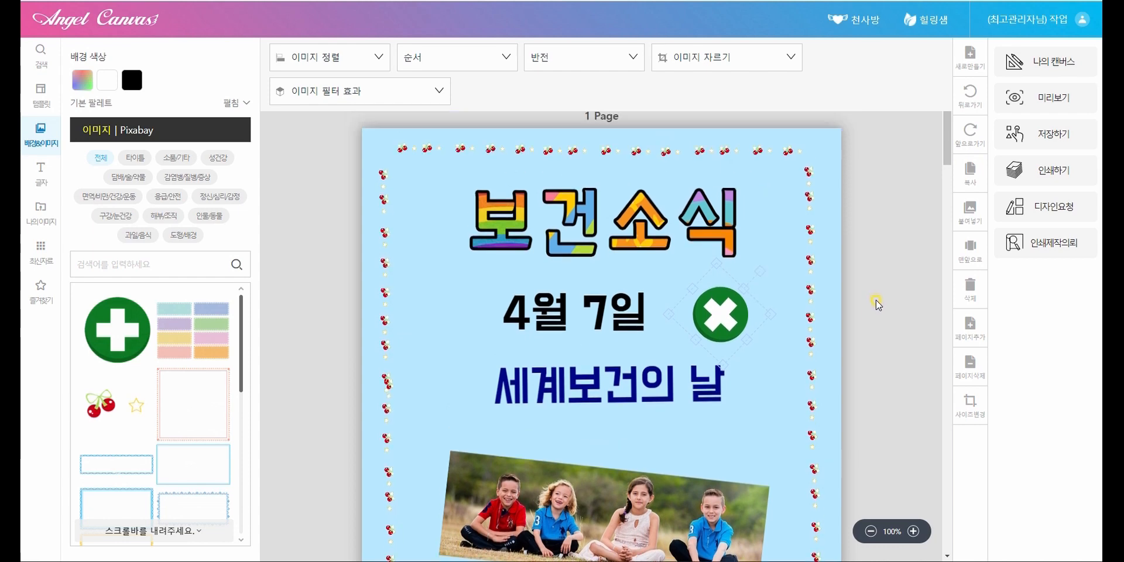
{"action": "scroll", "coordinate": [911, 231], "scroll_direction": "down", "scroll_amount": 5}
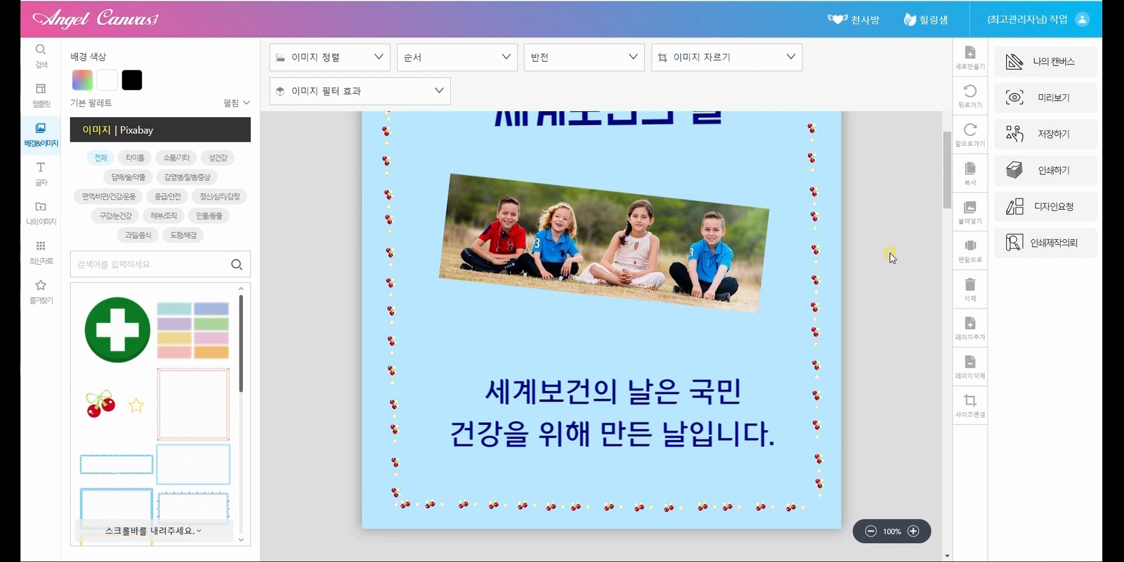
Step: Save the design to 나의 캔버스 under the title 보건소식-세계보건의날
{"action": "scroll", "coordinate": [890, 258], "scroll_direction": "up", "scroll_amount": 3}
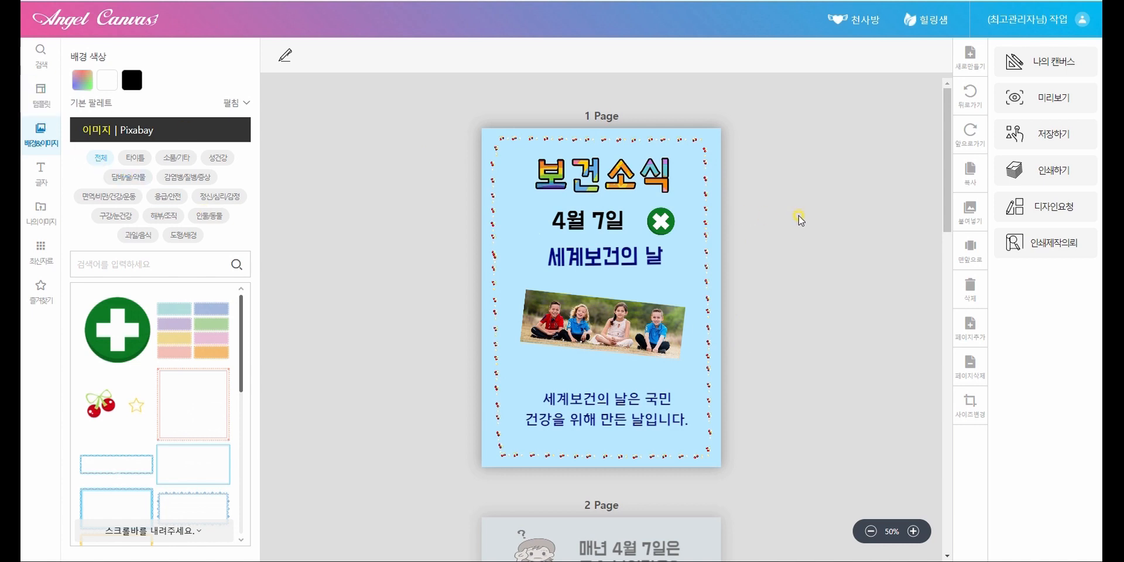
{"action": "left_click", "coordinate": [1048, 140]}
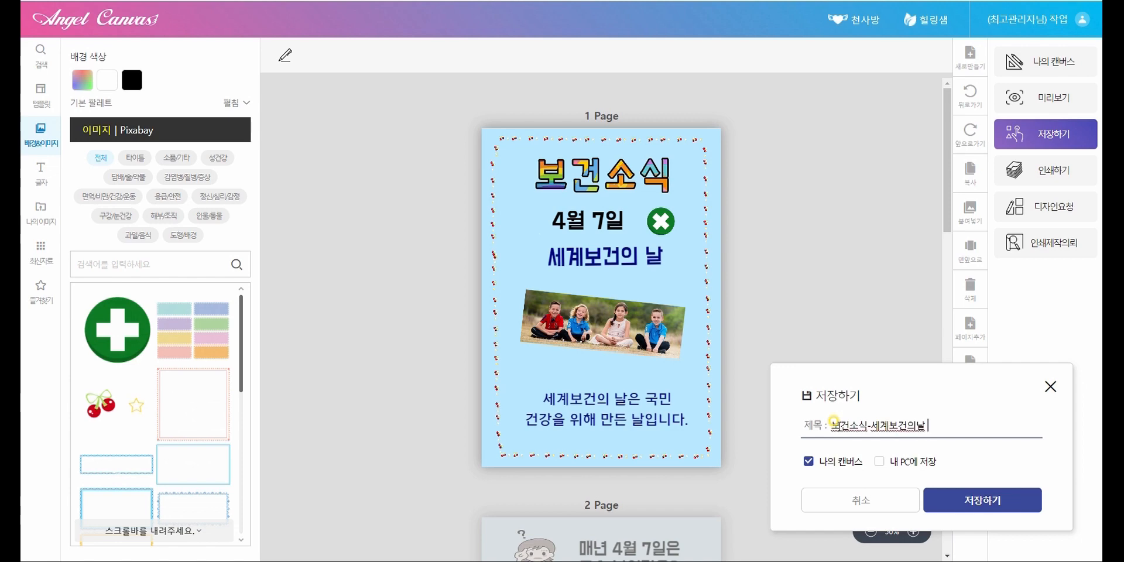
{"action": "left_click", "coordinate": [931, 498]}
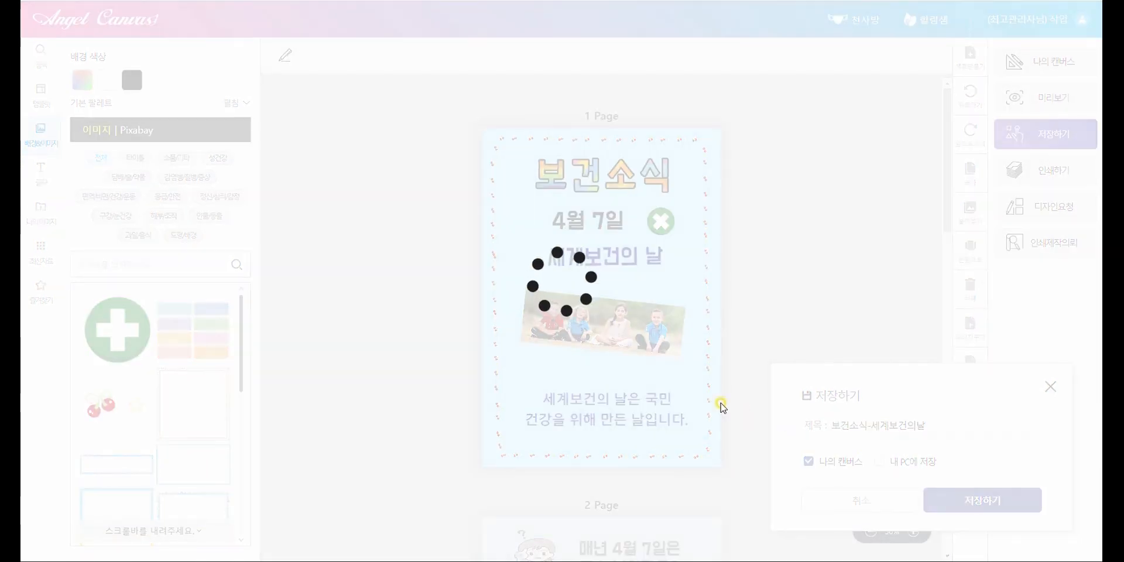